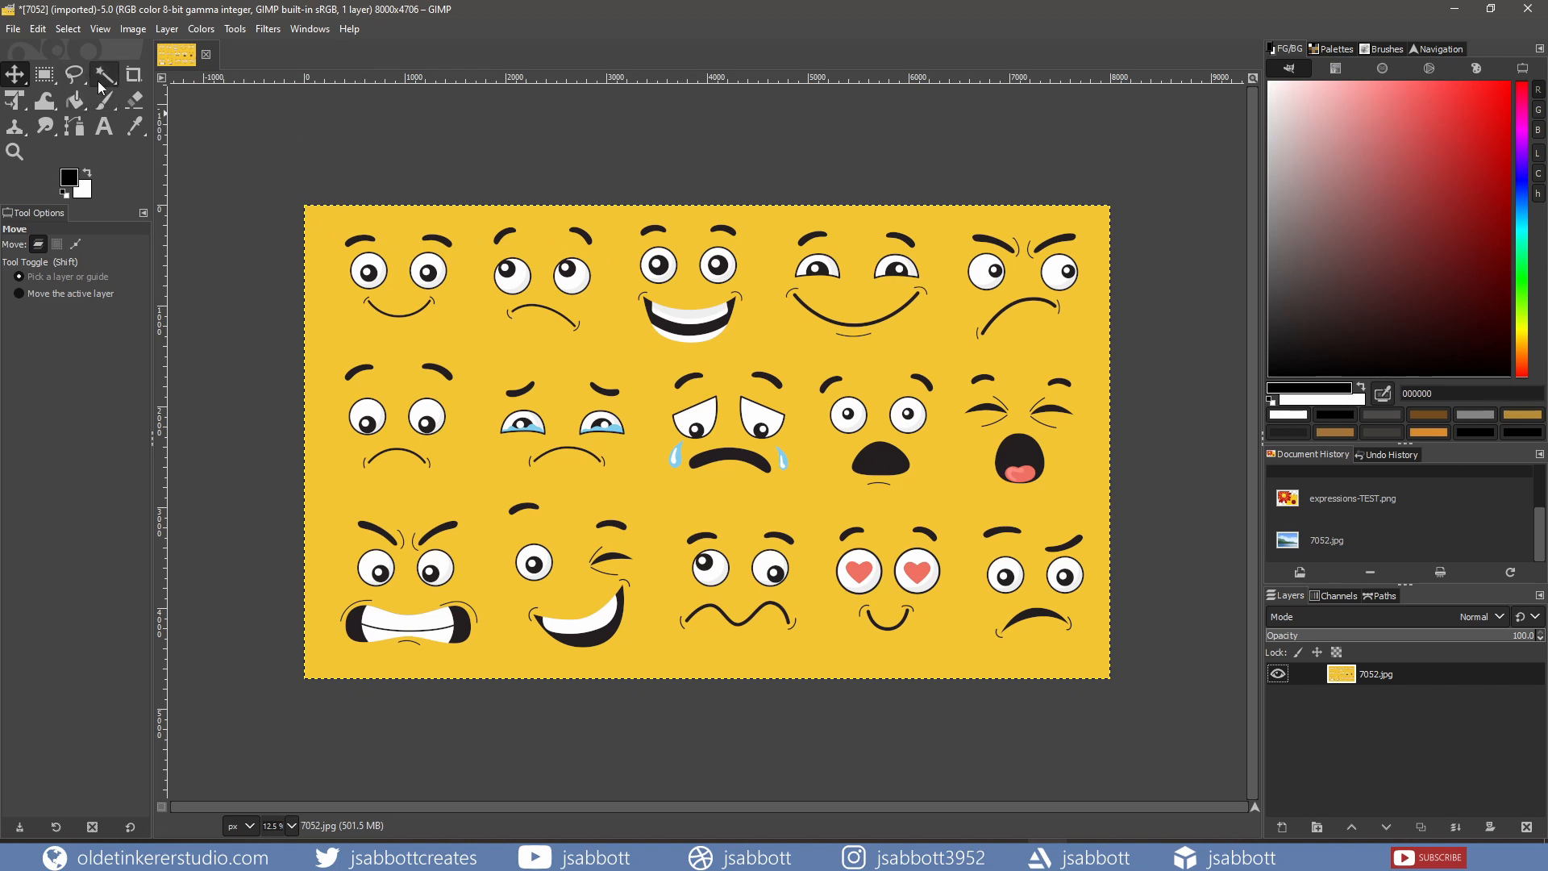
# - Select the yellow background around the faces with Fuzzy Select and cut it out of the image
pyautogui.click(104, 75)
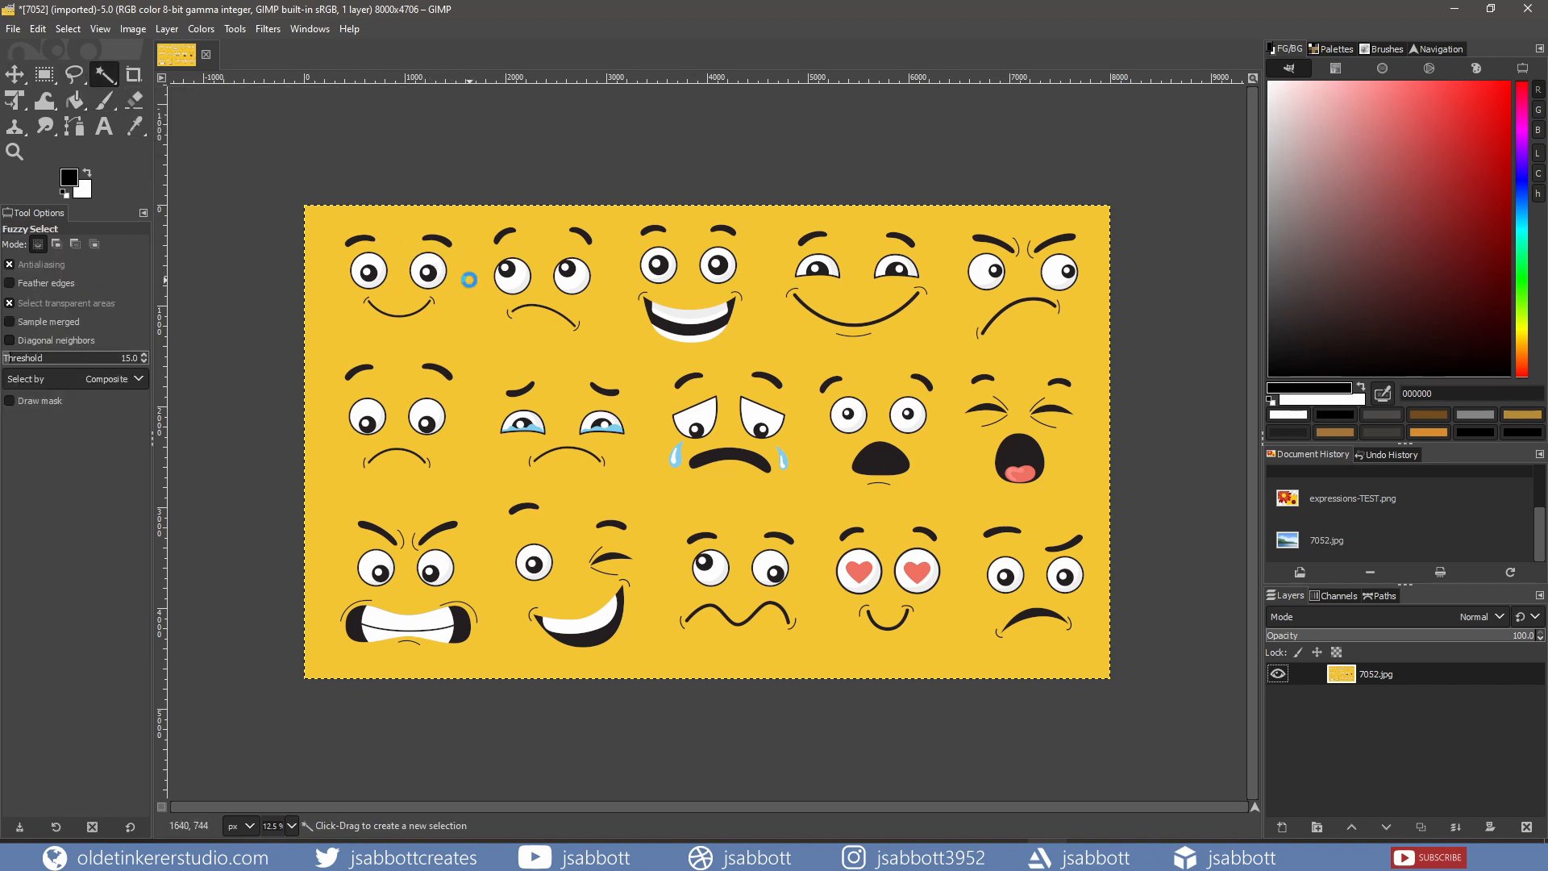
pyautogui.click(470, 280)
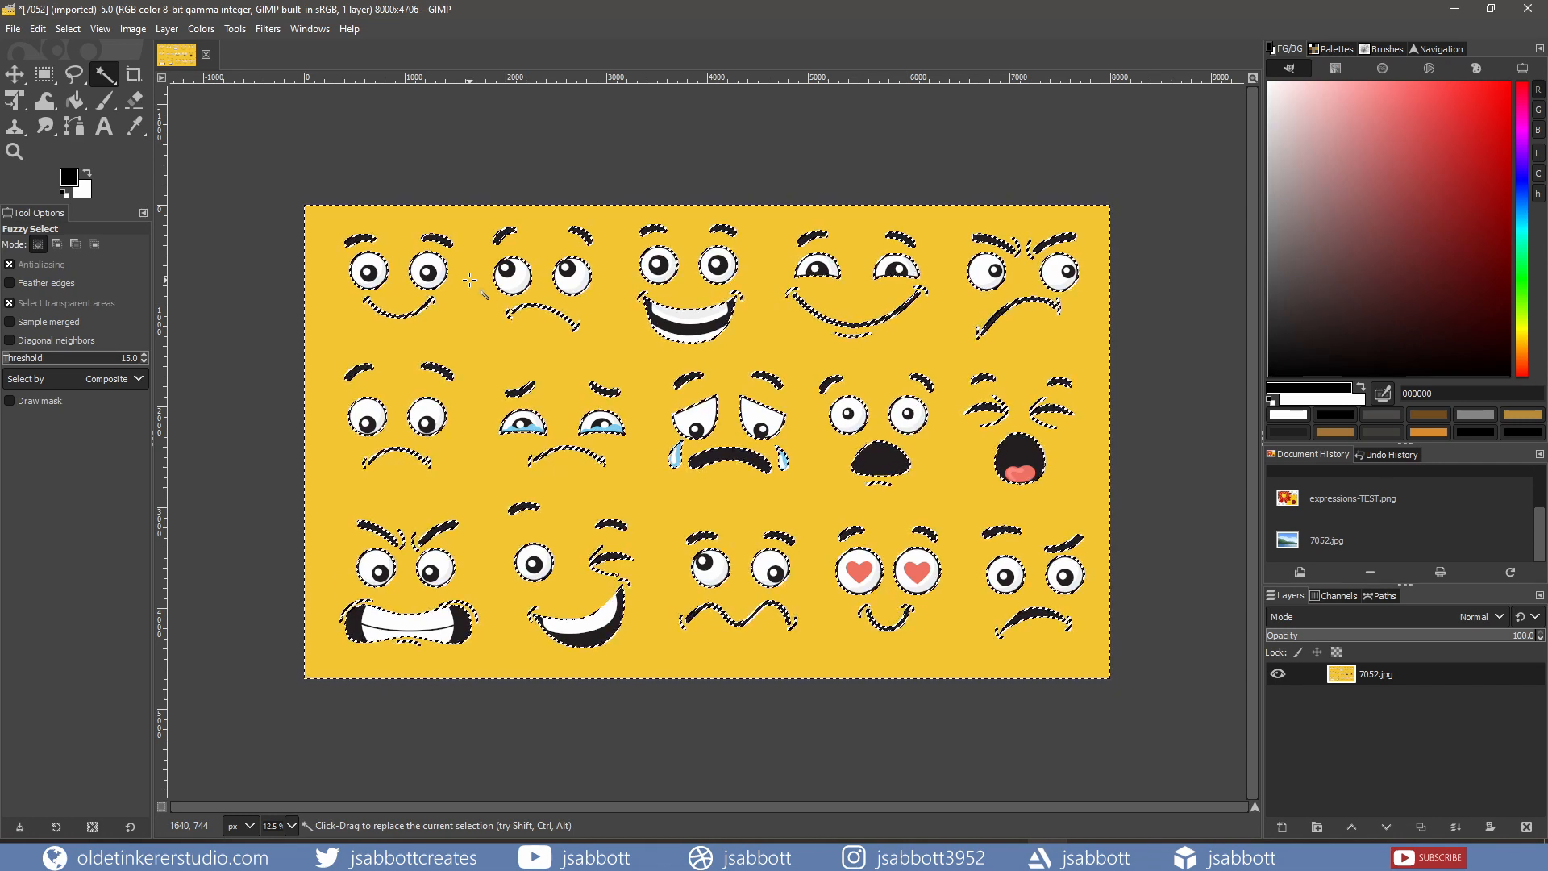
pyautogui.press('ctrl')
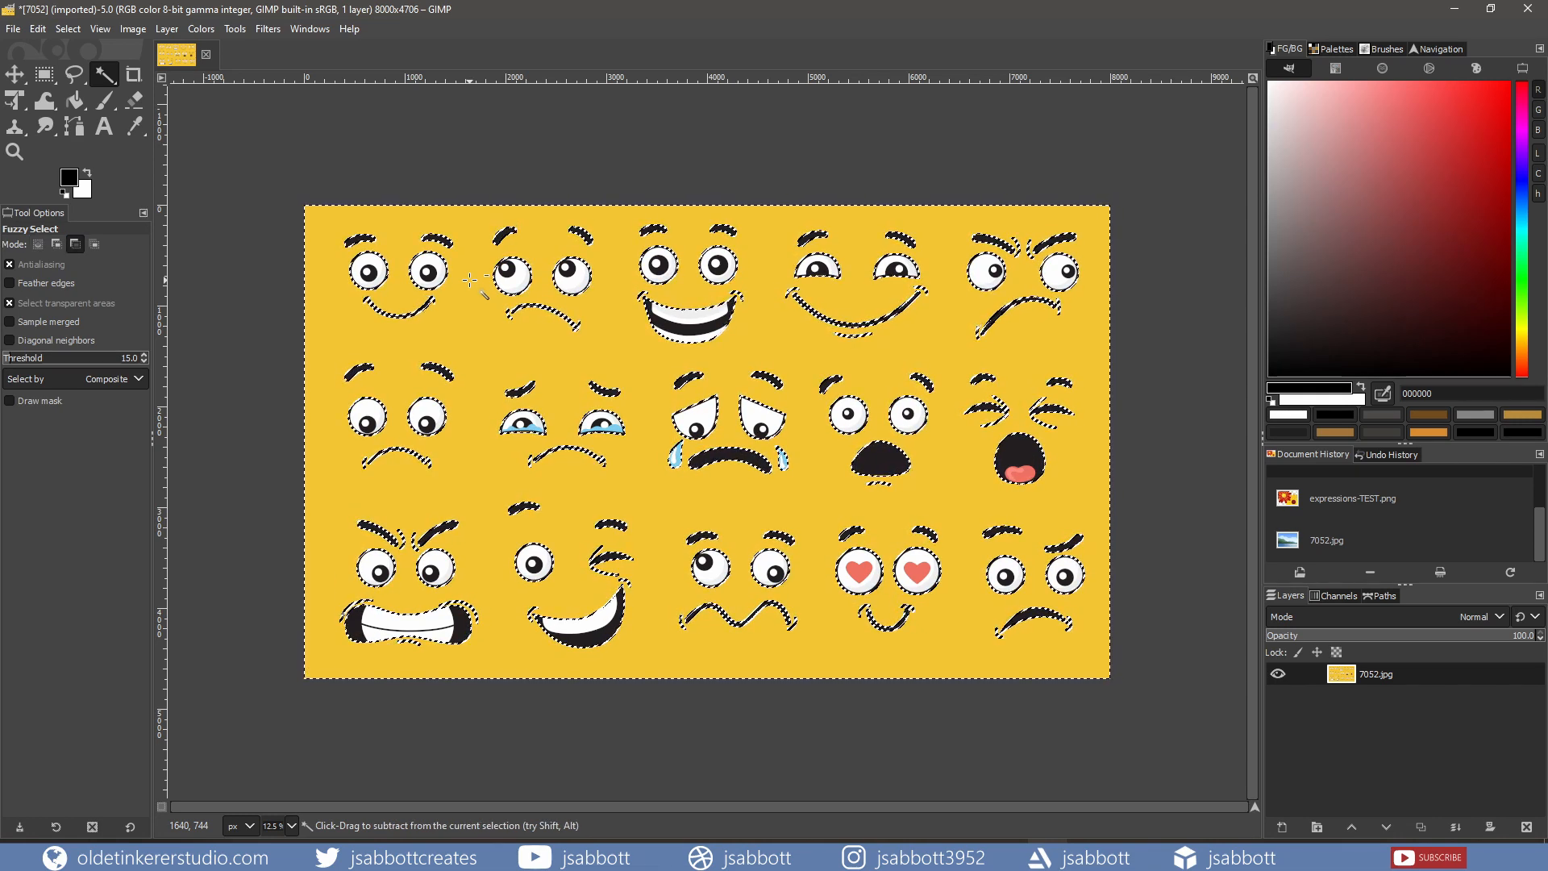
pyautogui.hotkey('ctrl', 'x')
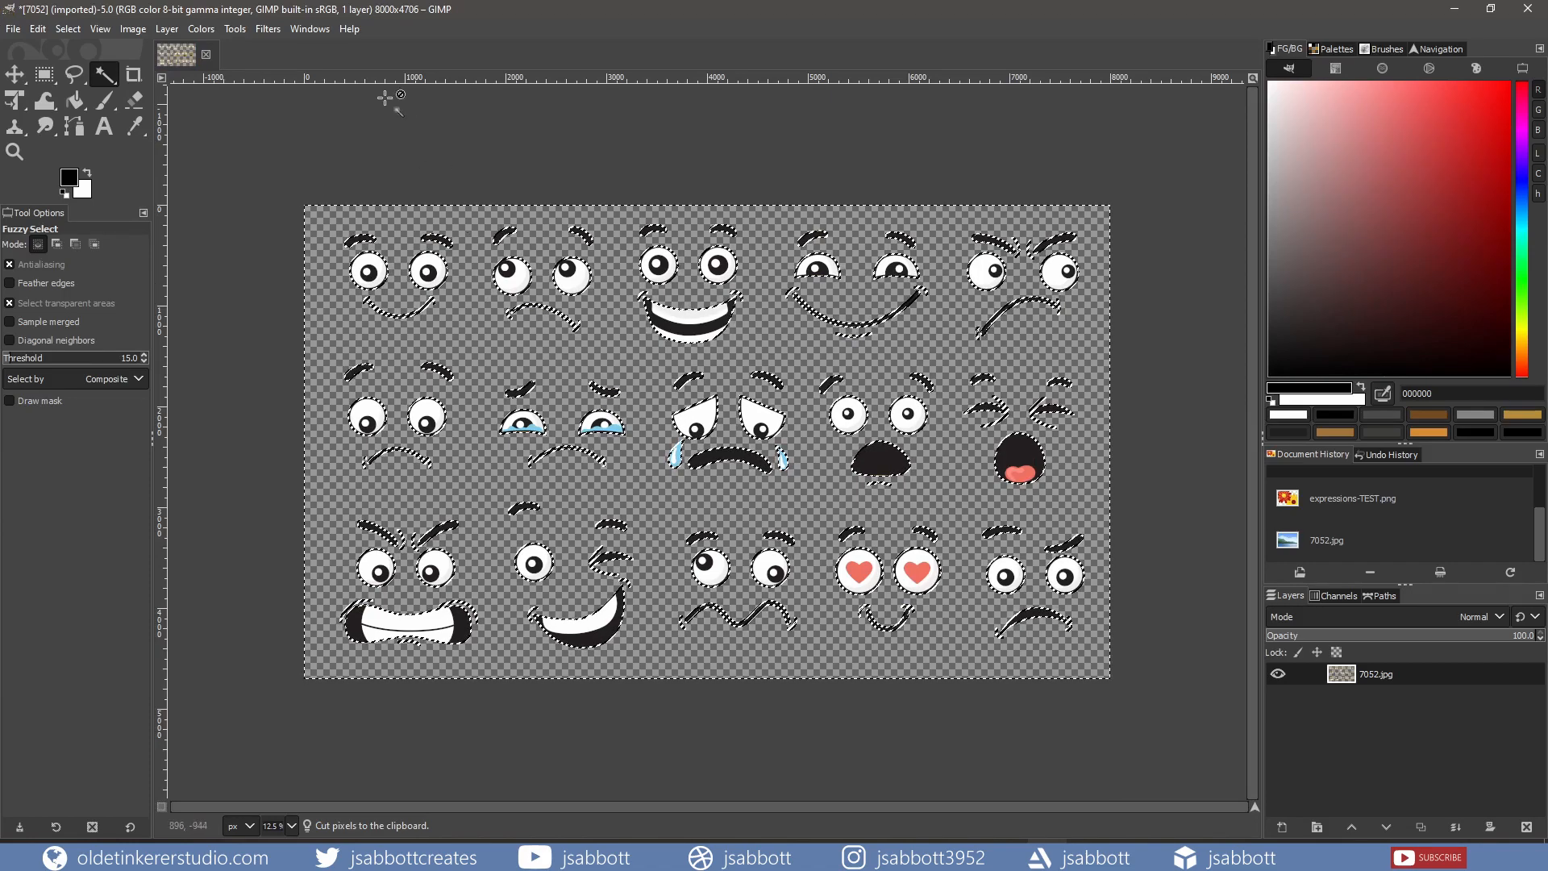
# - Create a new 3000 × 3000 px image filled with transparency
pyautogui.click(14, 30)
pyautogui.click(35, 51)
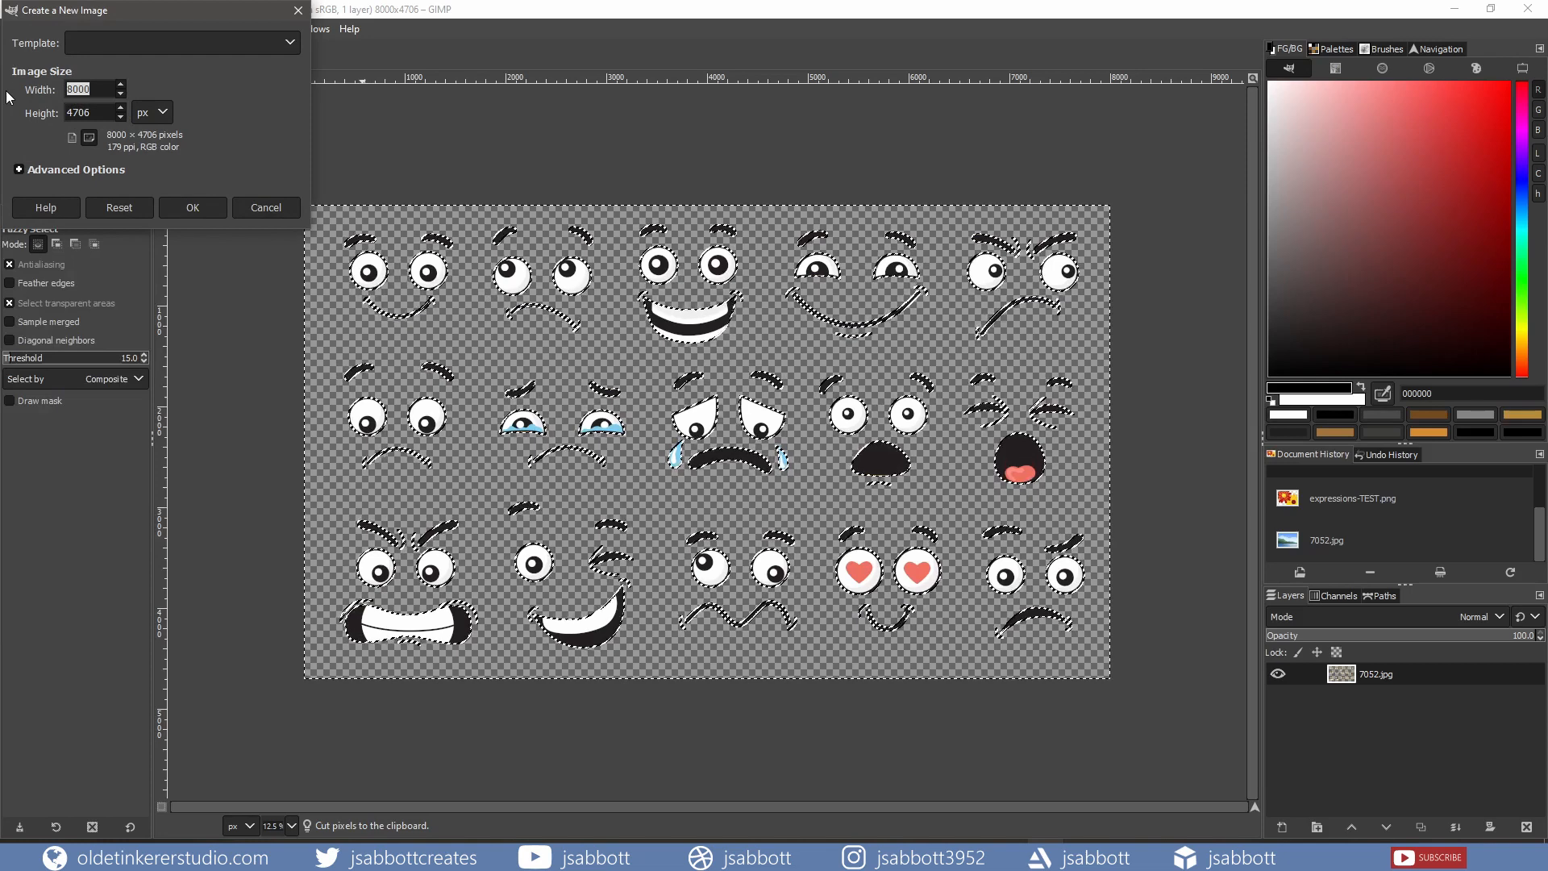
pyautogui.write('3000')
pyautogui.press('Tab')
pyautogui.write('3000')
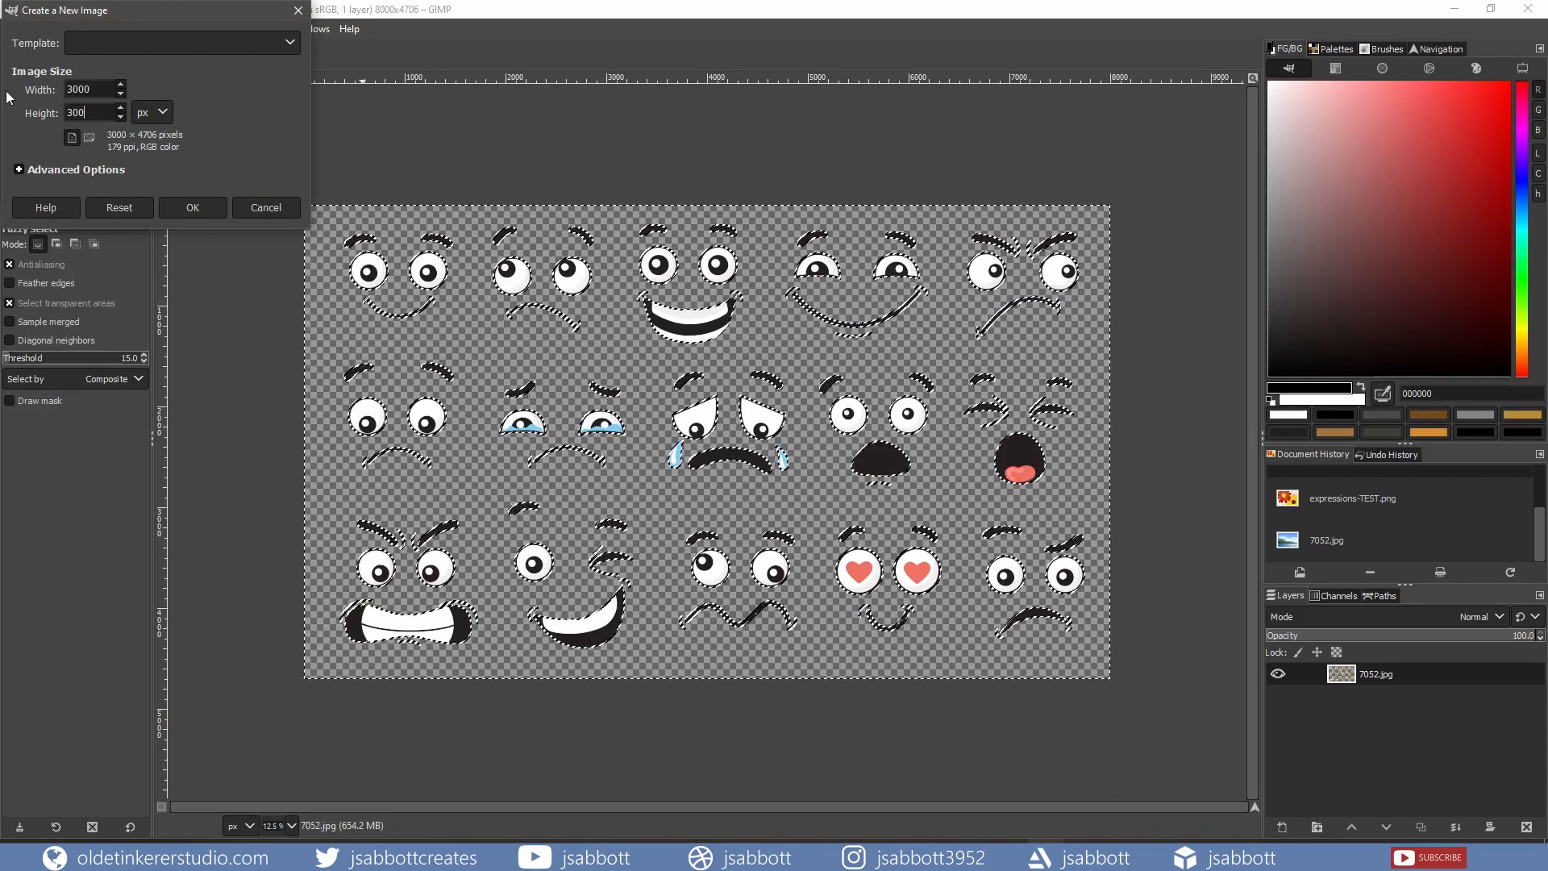
pyautogui.click(20, 170)
pyautogui.click(171, 377)
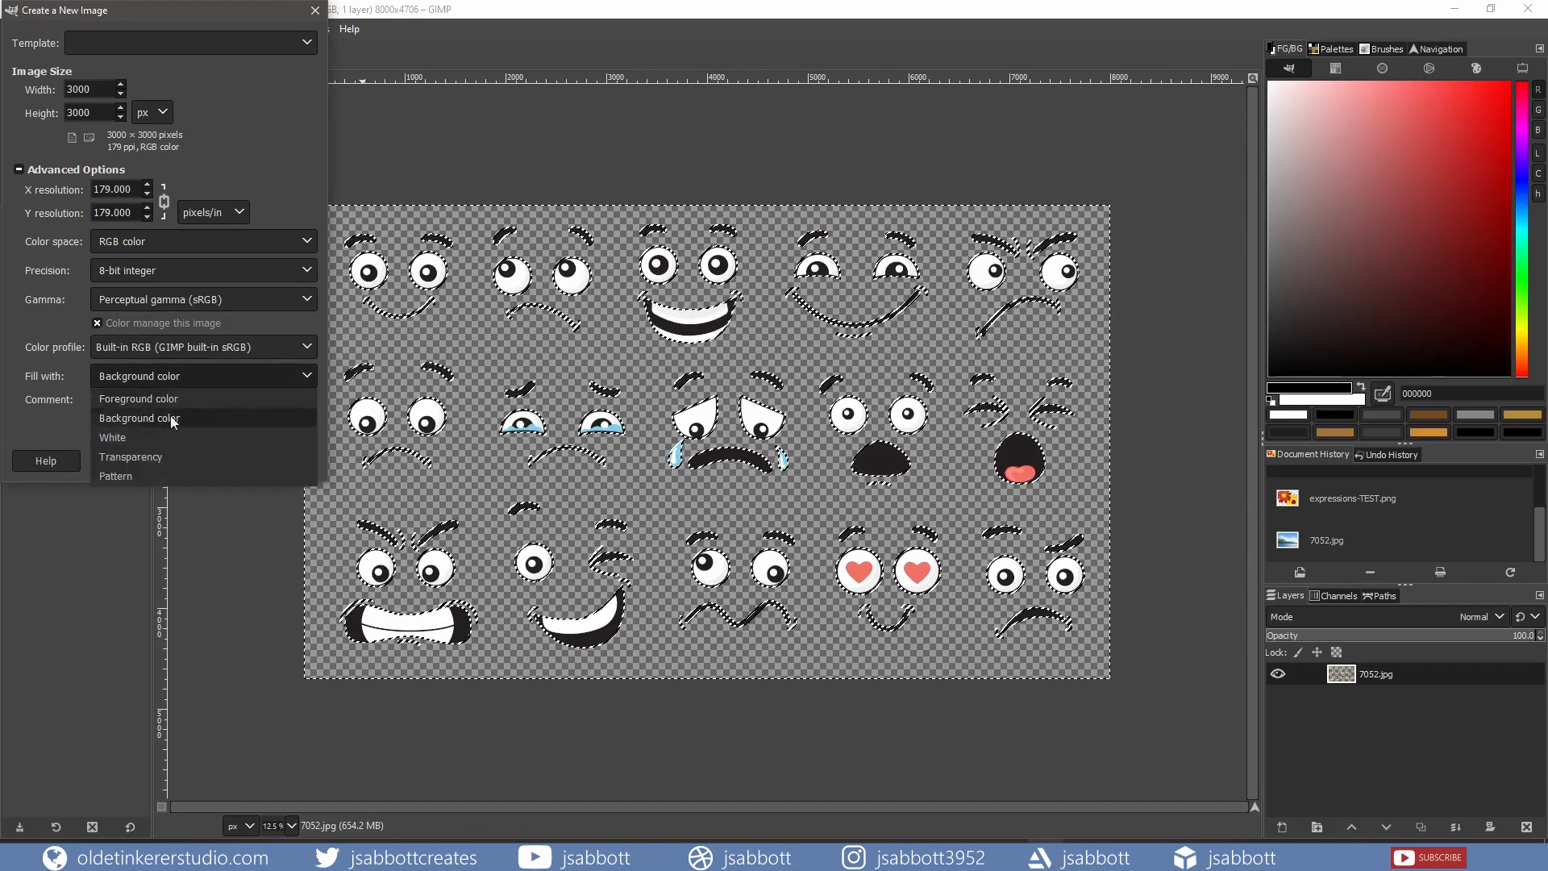
pyautogui.click(164, 458)
pyautogui.click(208, 461)
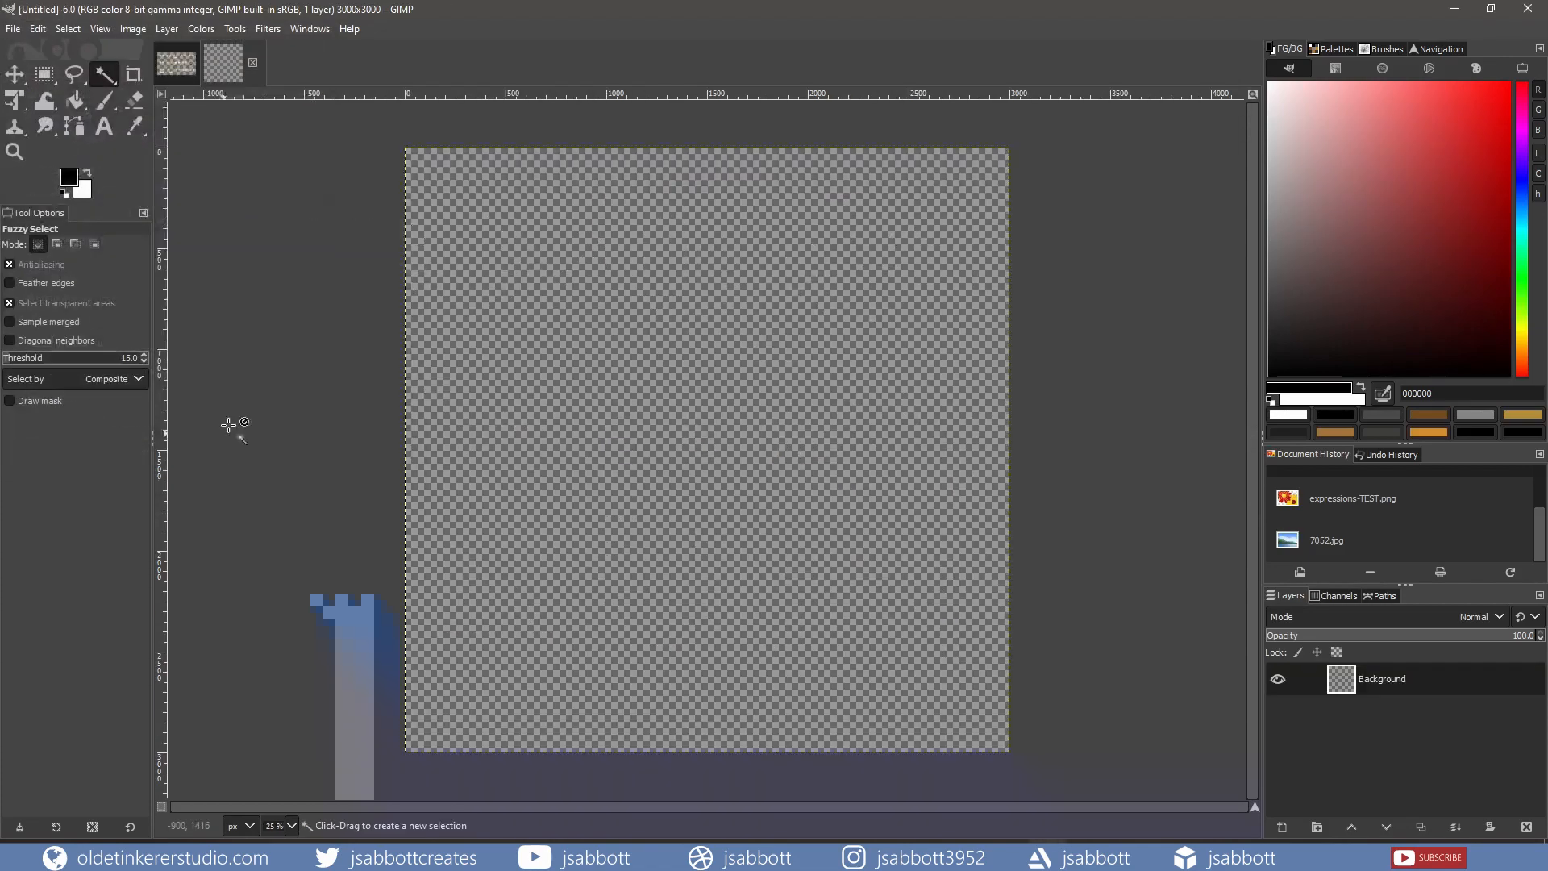
# - Return to the expressions image, clear its current selection, and copy the whole canvas
pyautogui.click(177, 63)
pyautogui.click(67, 28)
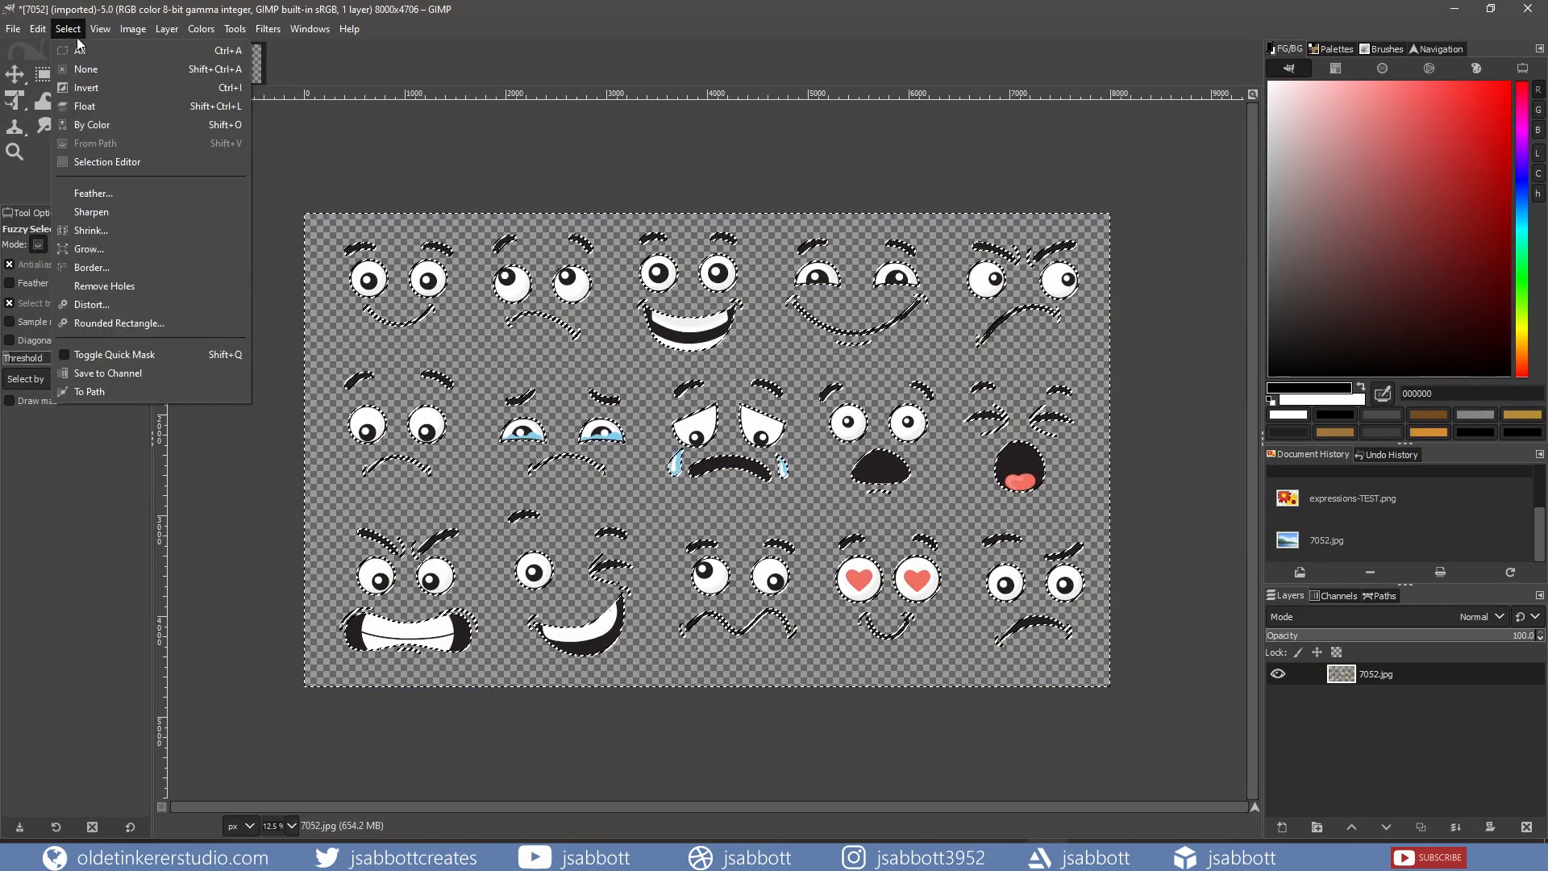
pyautogui.click(81, 68)
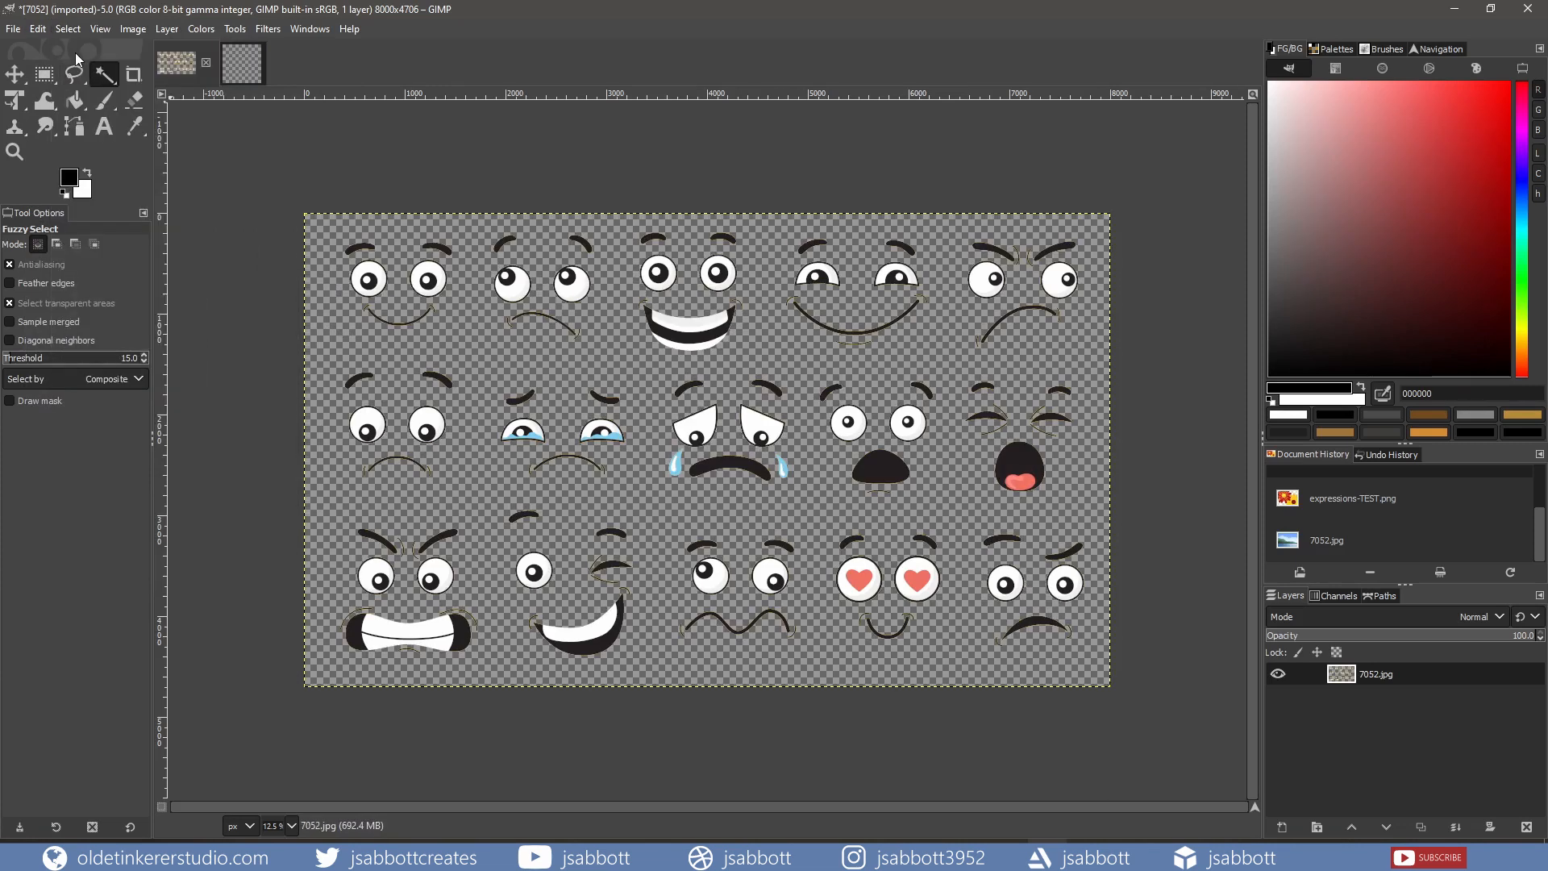
pyautogui.click(68, 28)
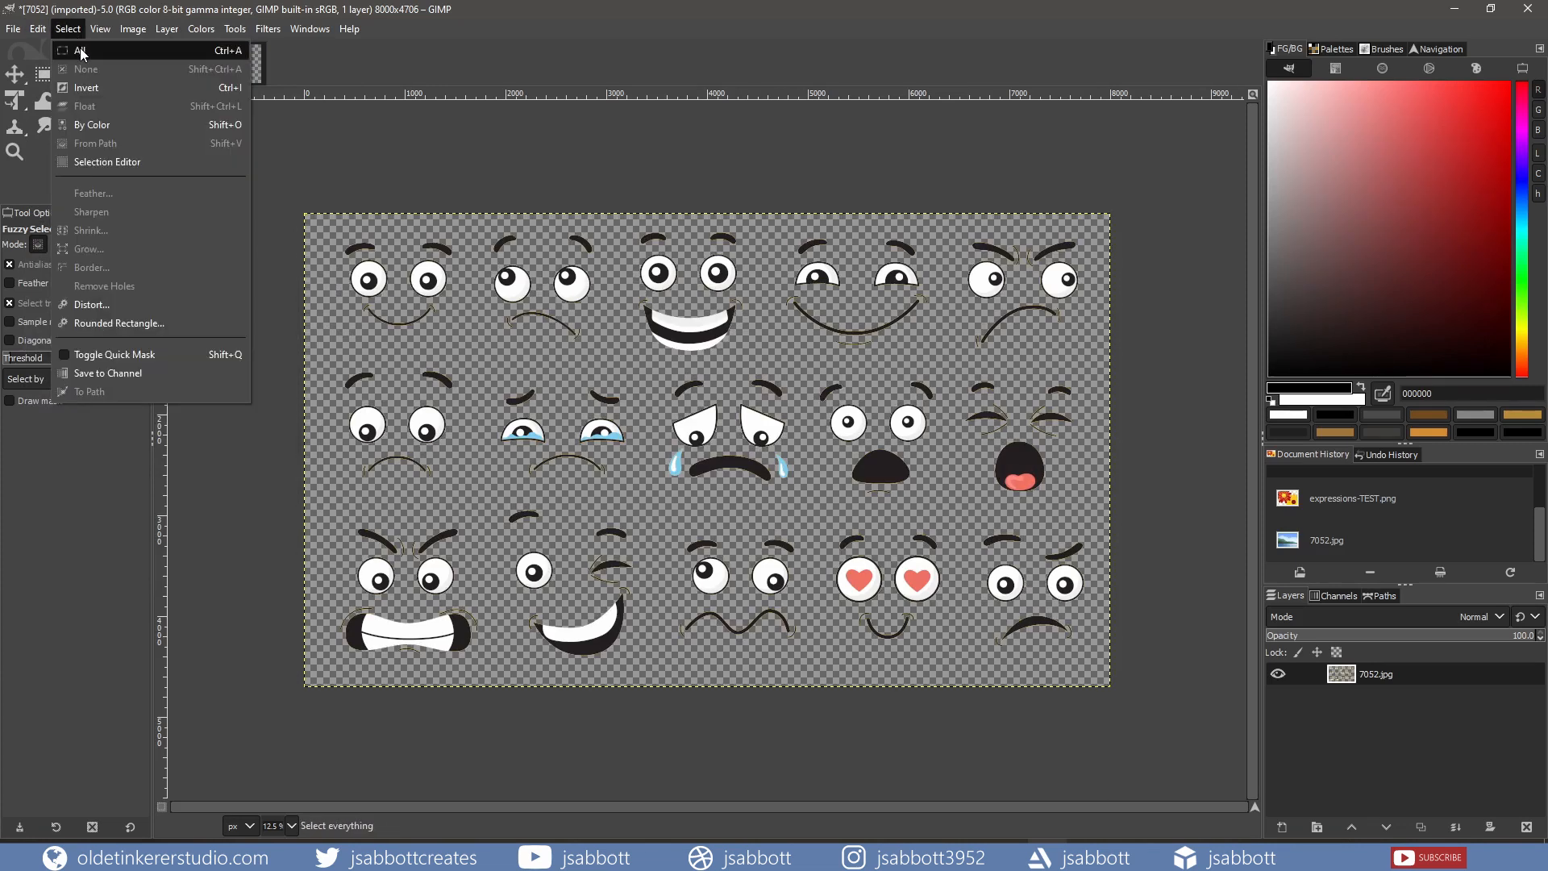
pyautogui.click(80, 52)
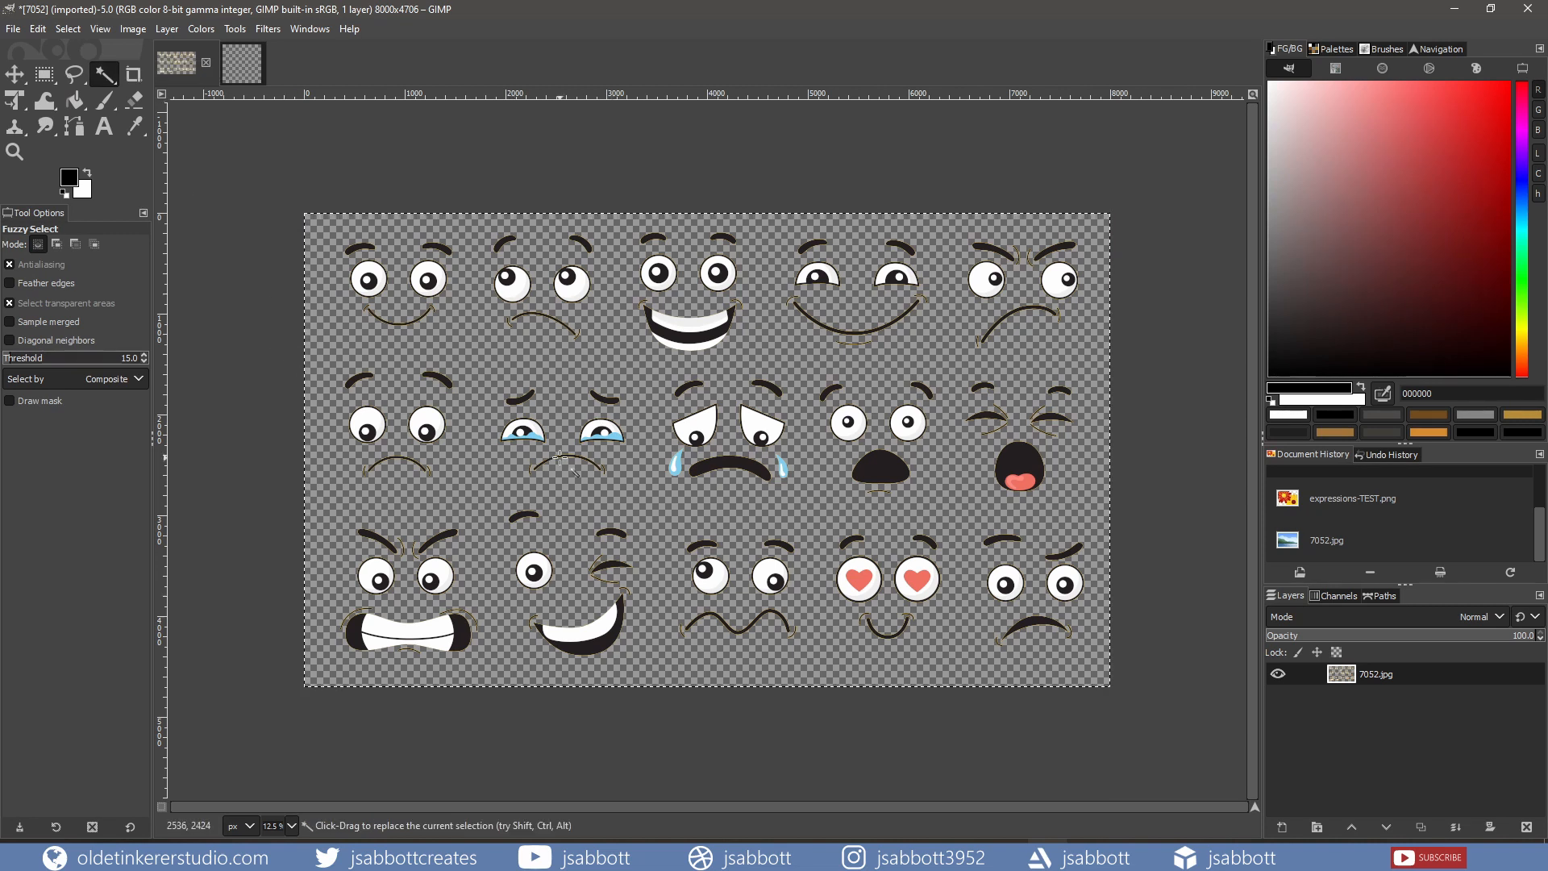
pyautogui.press('ctrl')
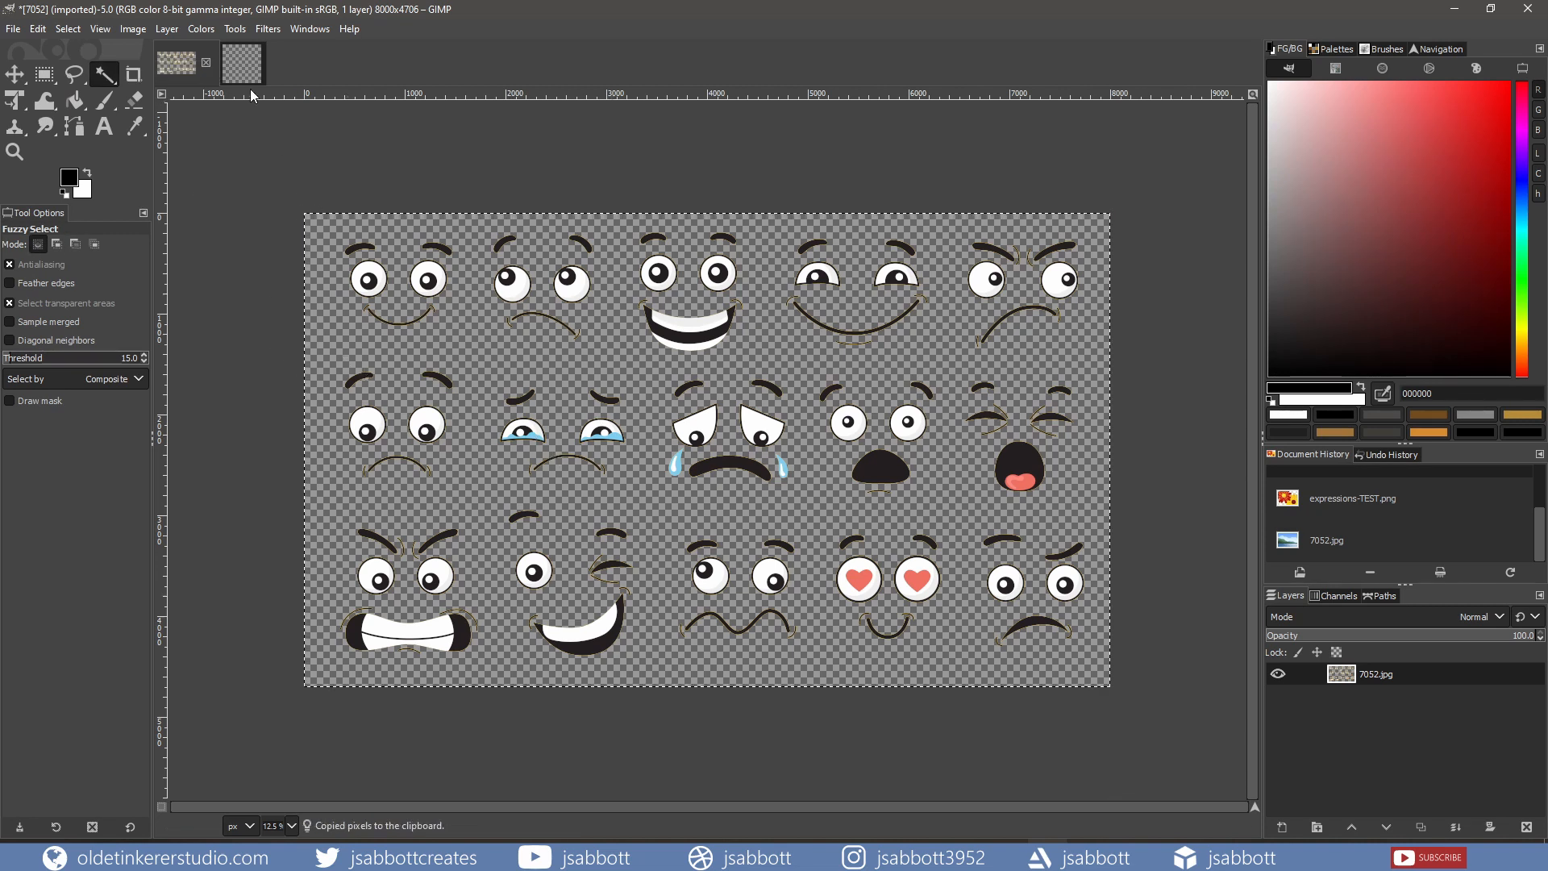
# - Paste the copied expressions into the new transparent image and turn the floating selection into its own layer
pyautogui.click(241, 63)
pyautogui.hotkey('ctrl', 'v')
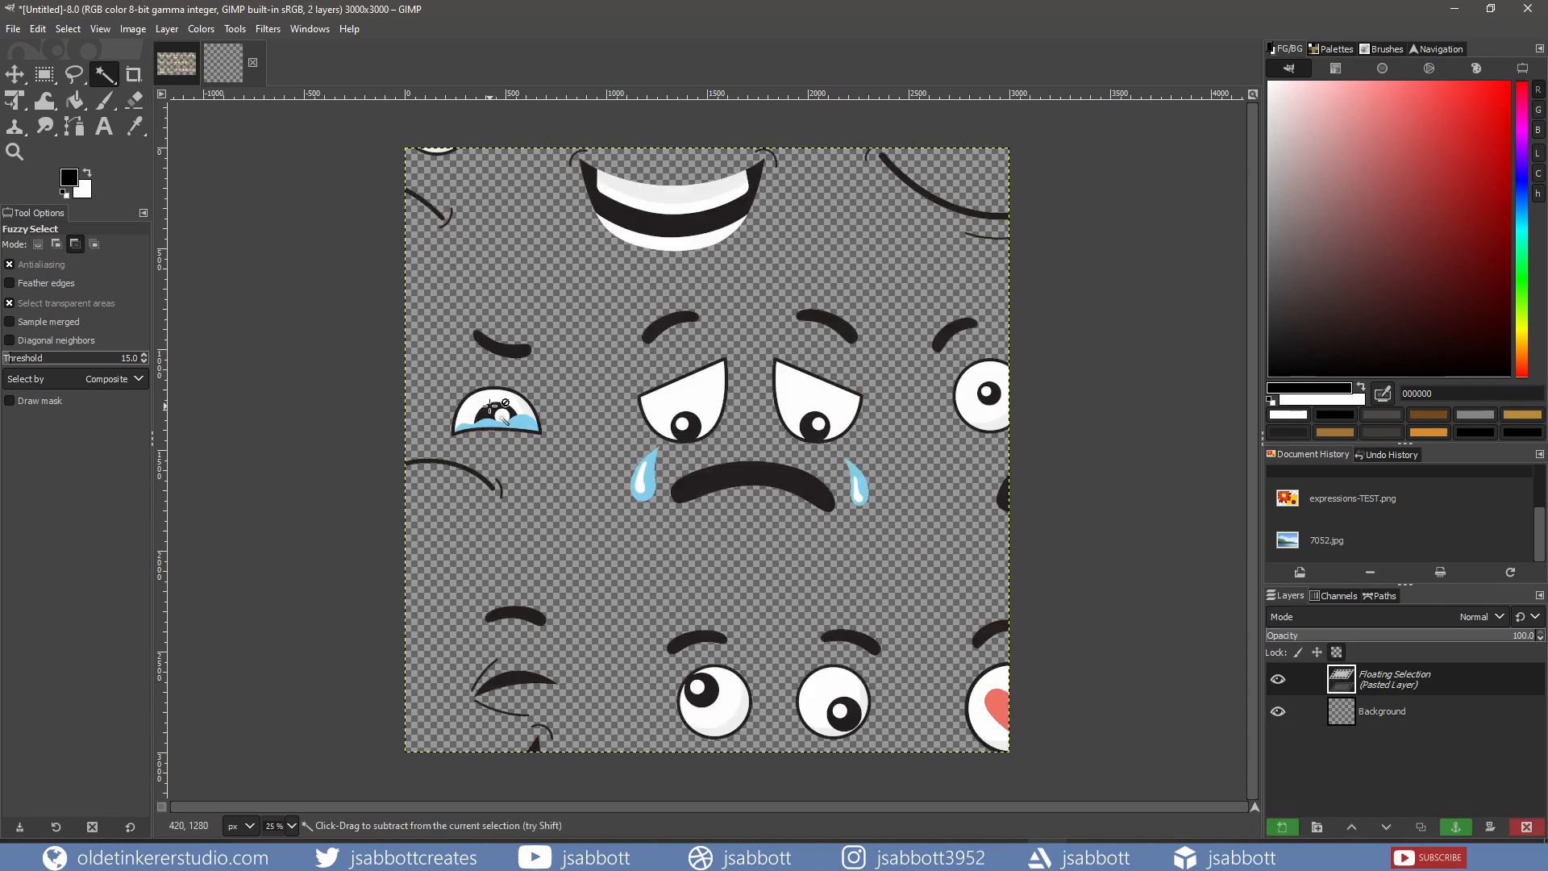
pyautogui.rightClick(1453, 677)
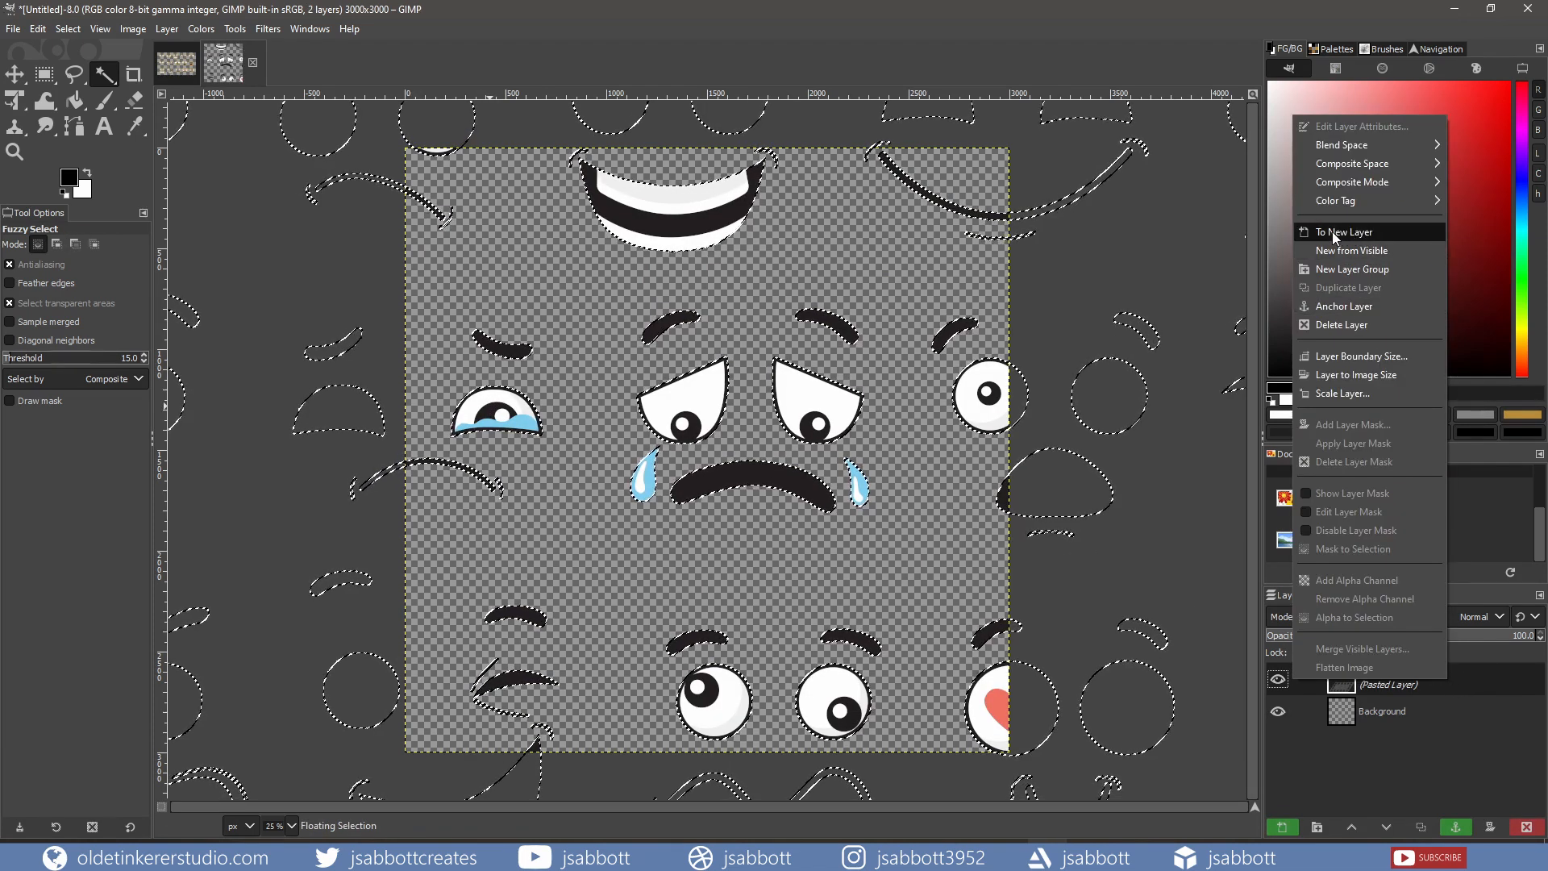
pyautogui.click(1366, 232)
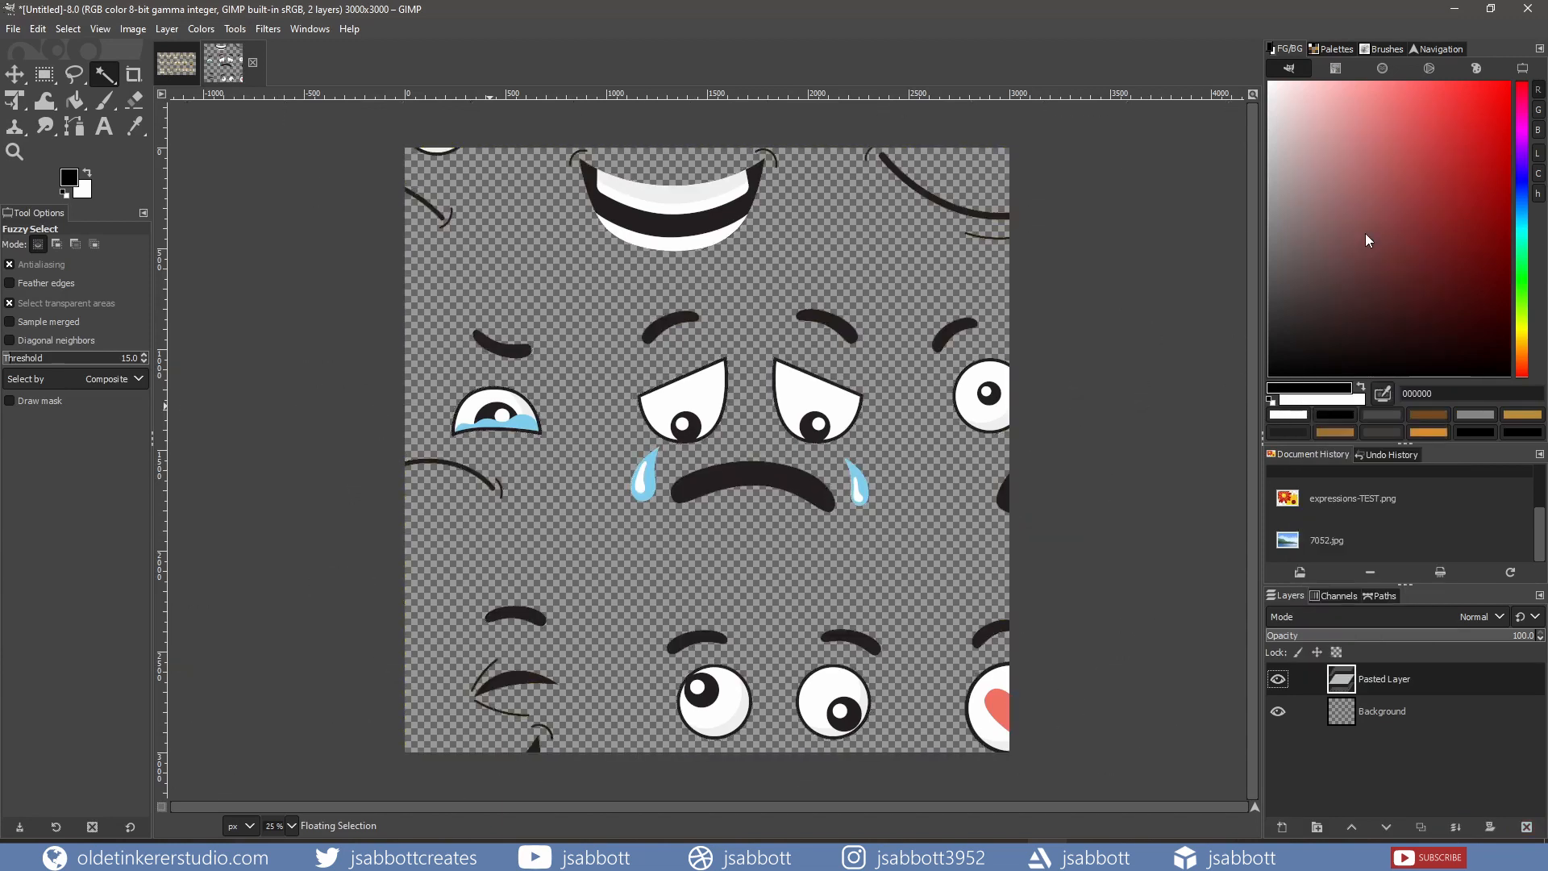
# - Scale the pasted expressions layer proportionally to a width of 3000 px
pyautogui.click(167, 31)
pyautogui.click(228, 299)
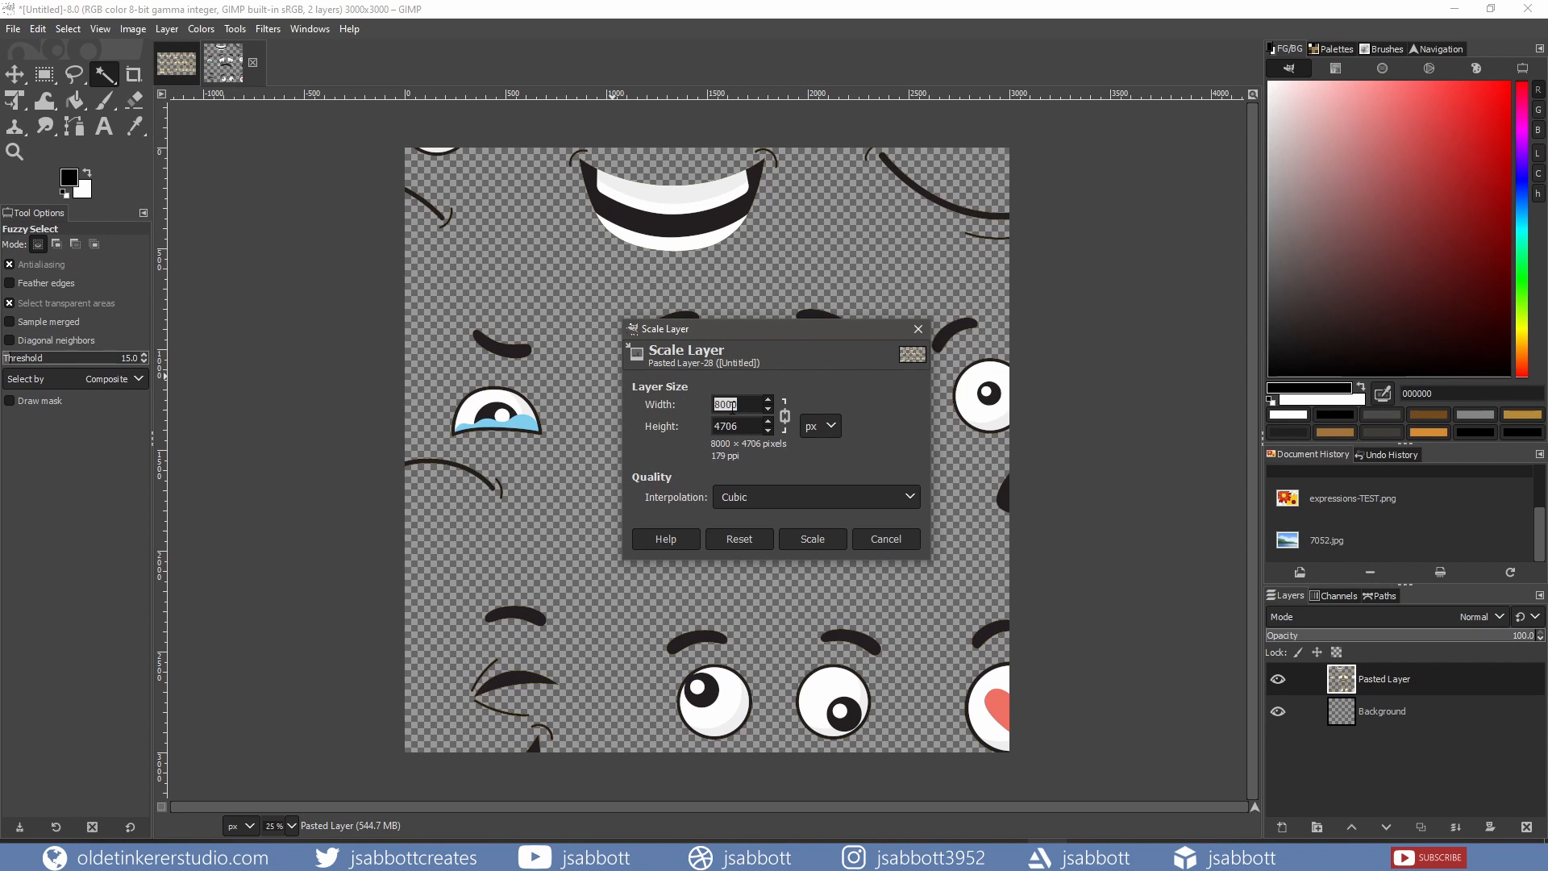
pyautogui.write('3000')
pyautogui.click(813, 537)
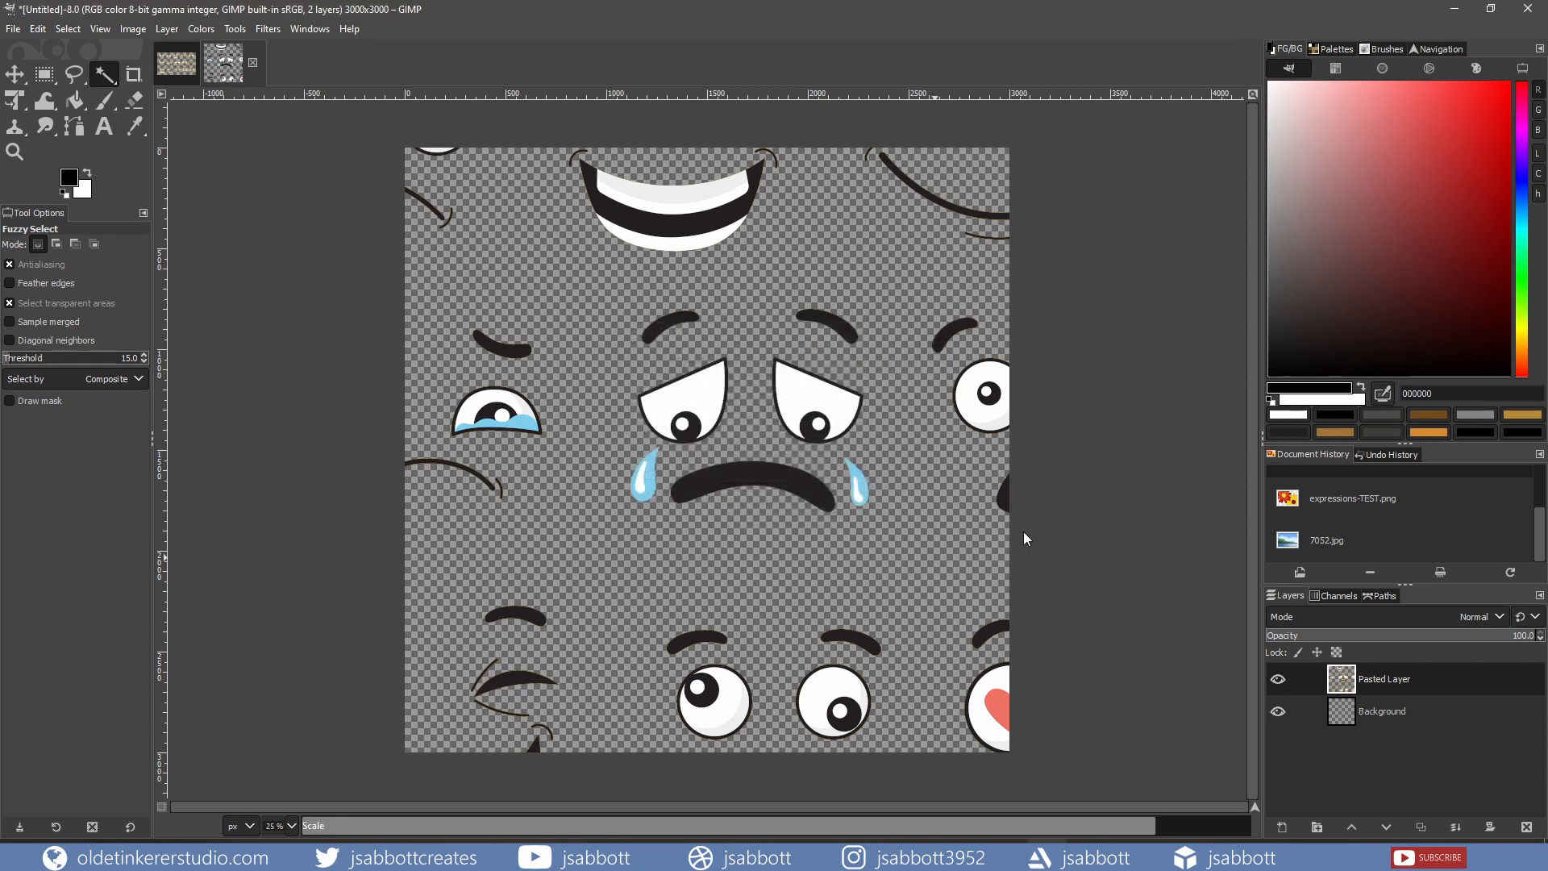
pyautogui.click(13, 30)
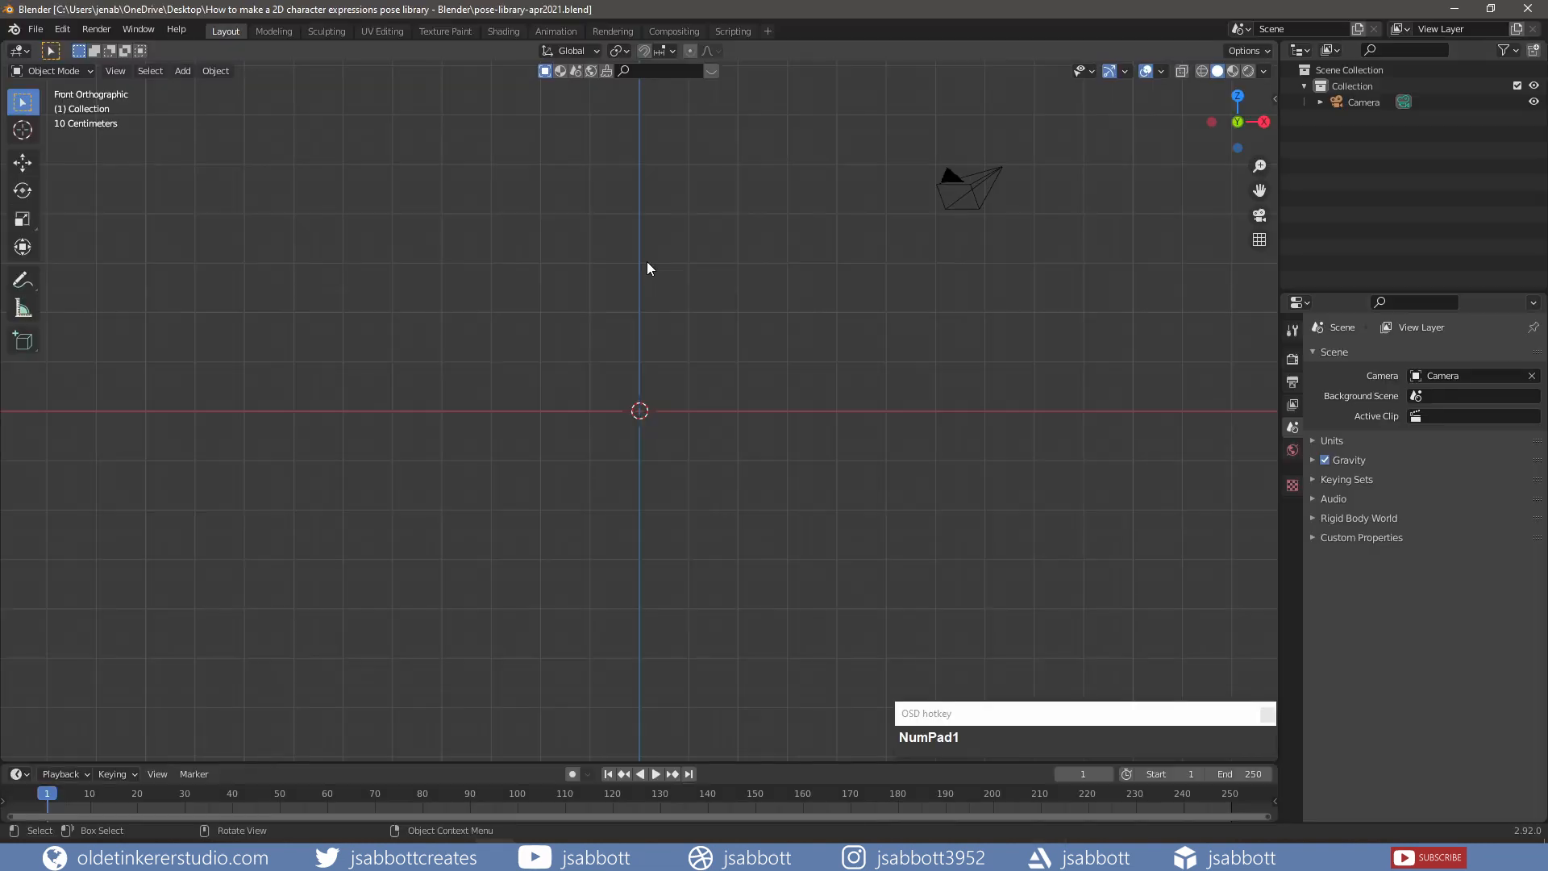
# - In Blender, add a mesh plane at the origin and scale it uniformly by 5
pyautogui.hotkey('shift', 'a')
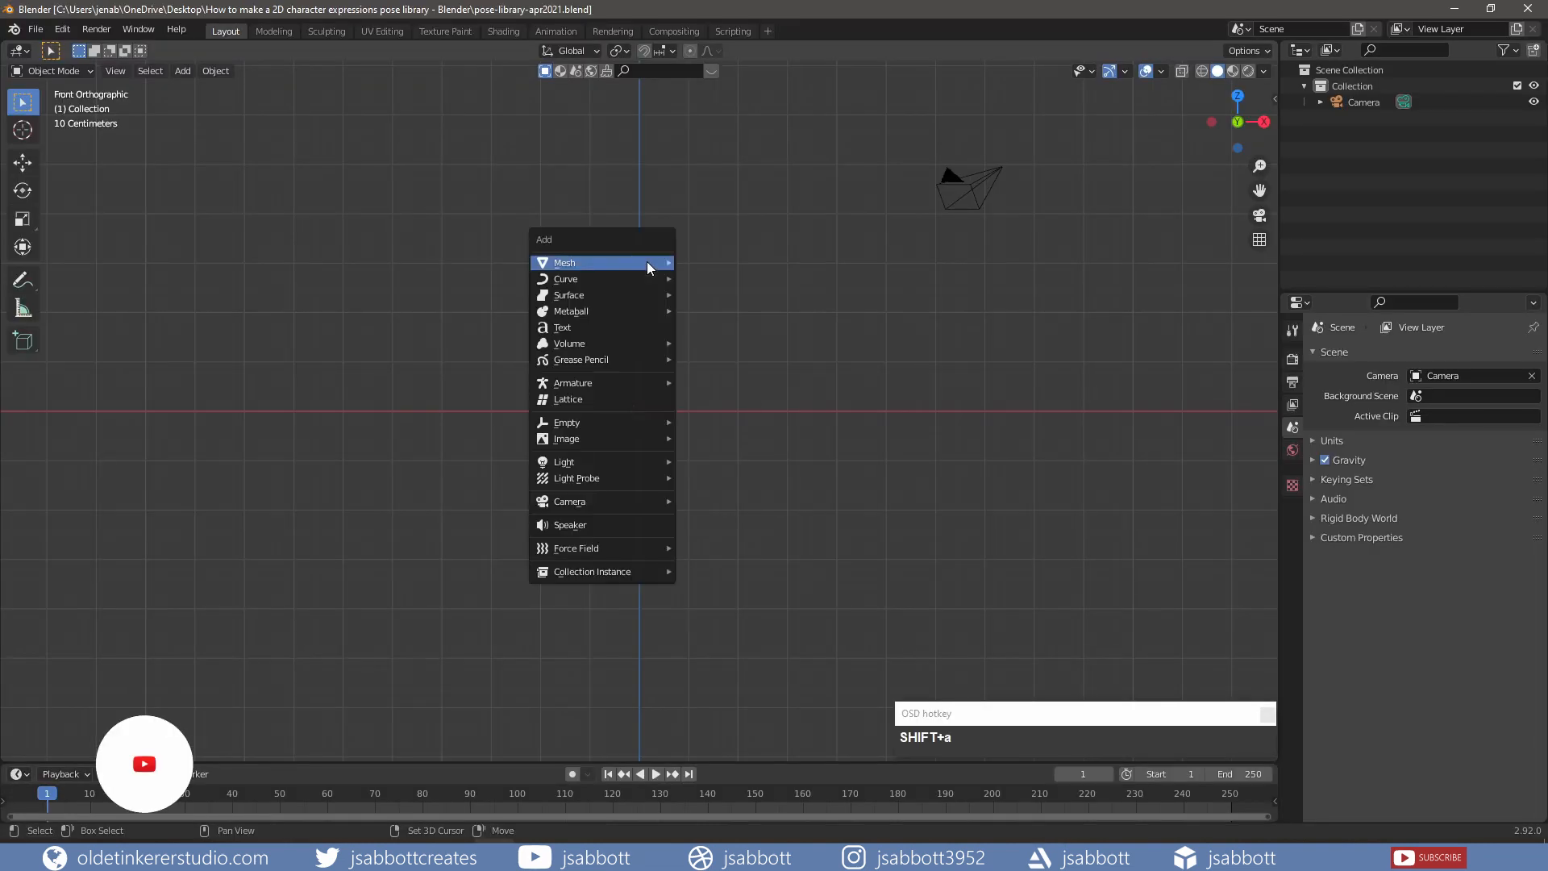
pyautogui.moveTo(647, 263)
pyautogui.click(720, 264)
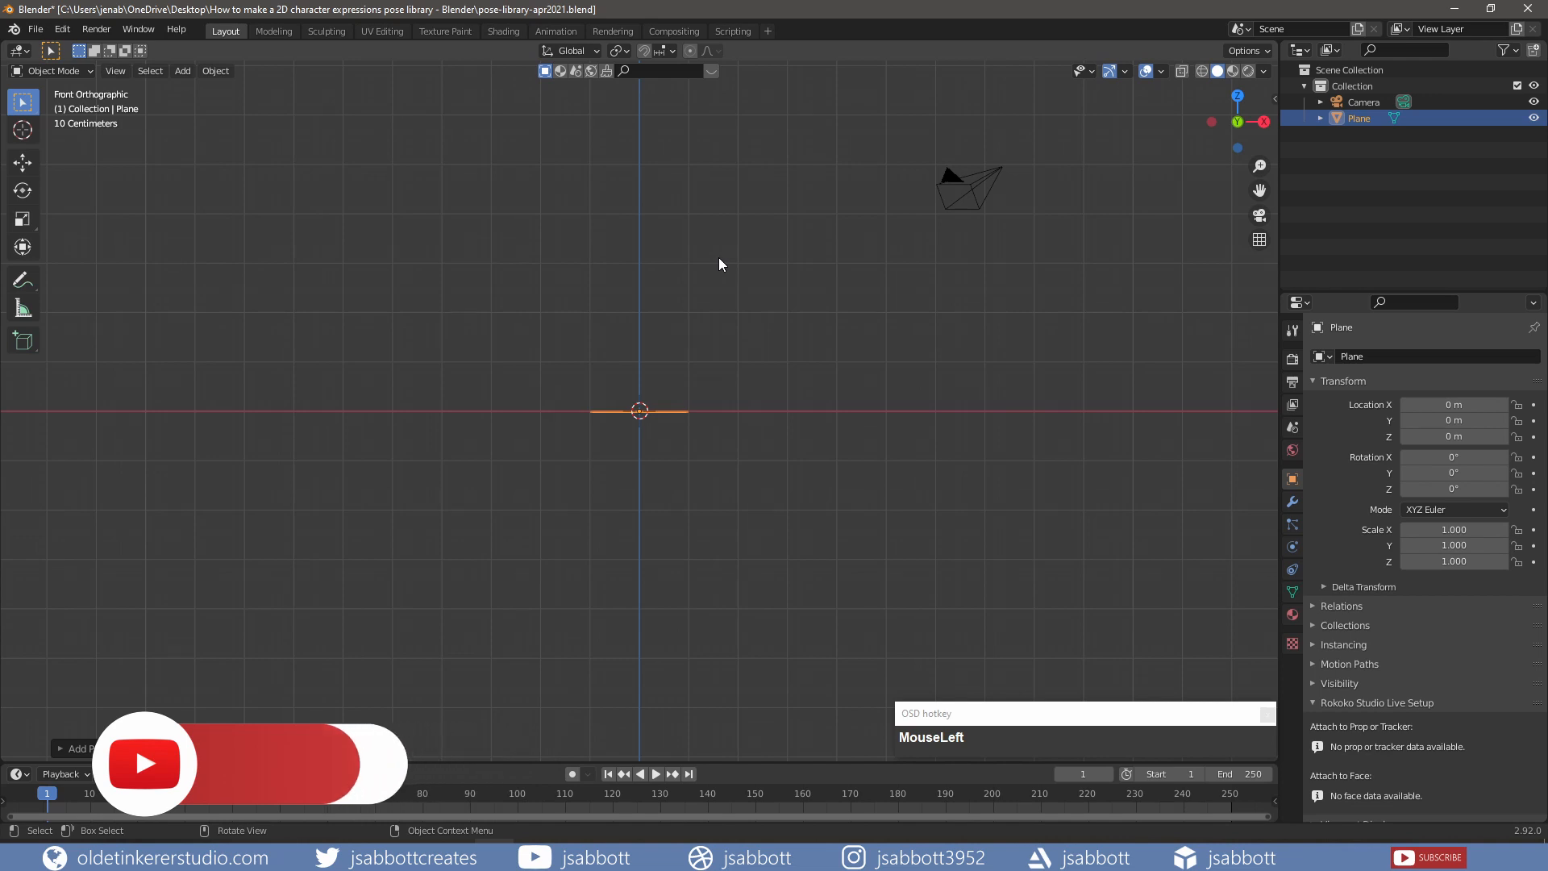
pyautogui.press('s')
pyautogui.press('5')
pyautogui.press('Return')
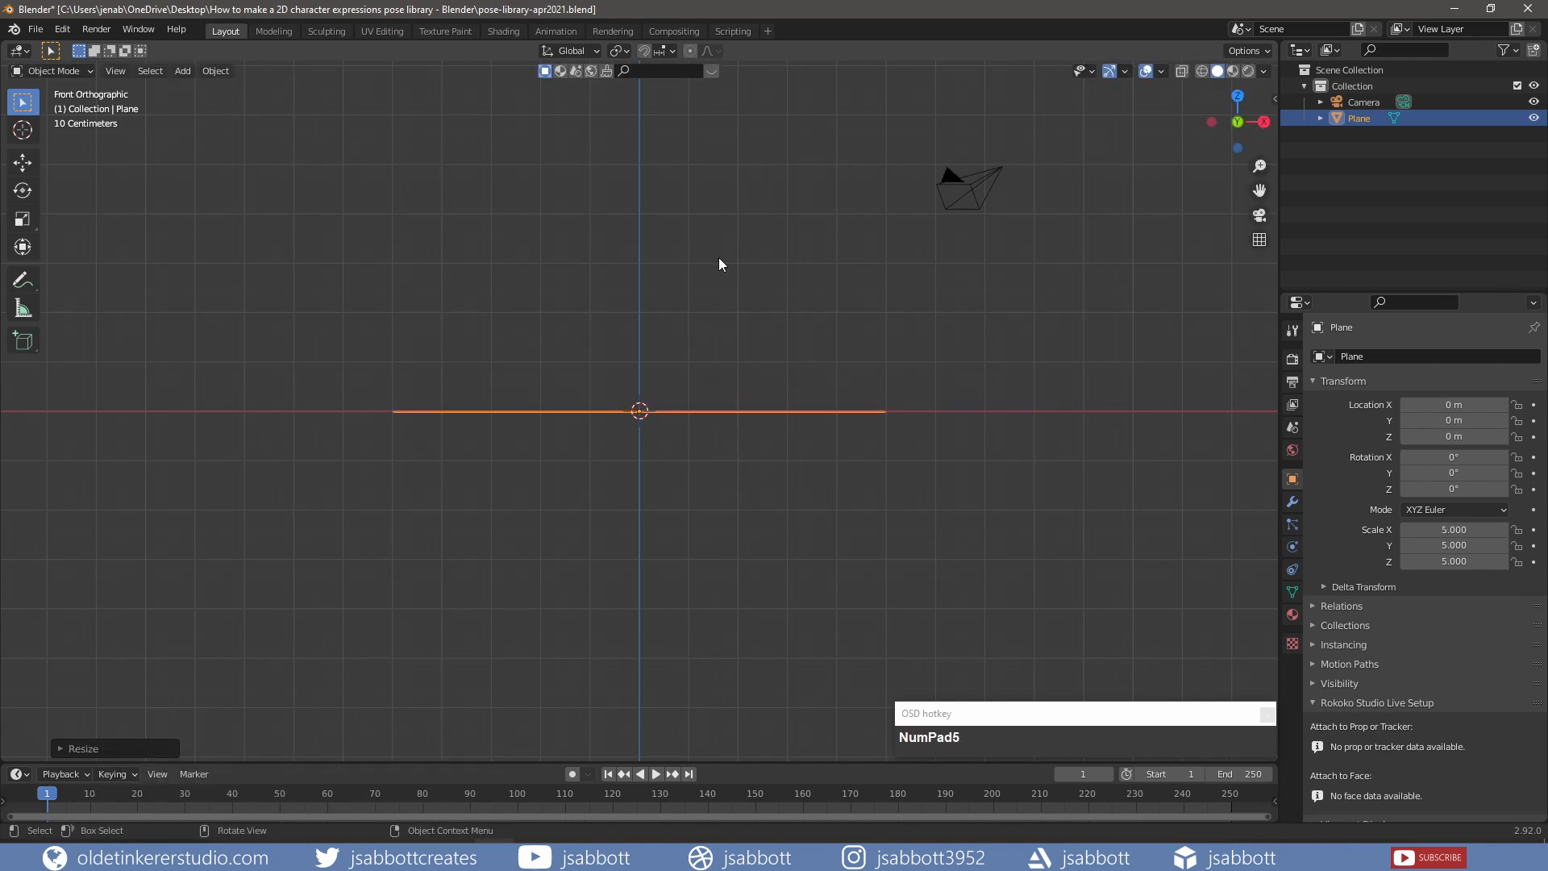
# - Look at the plane from the top and create a new material for it
pyautogui.press('KP_7')
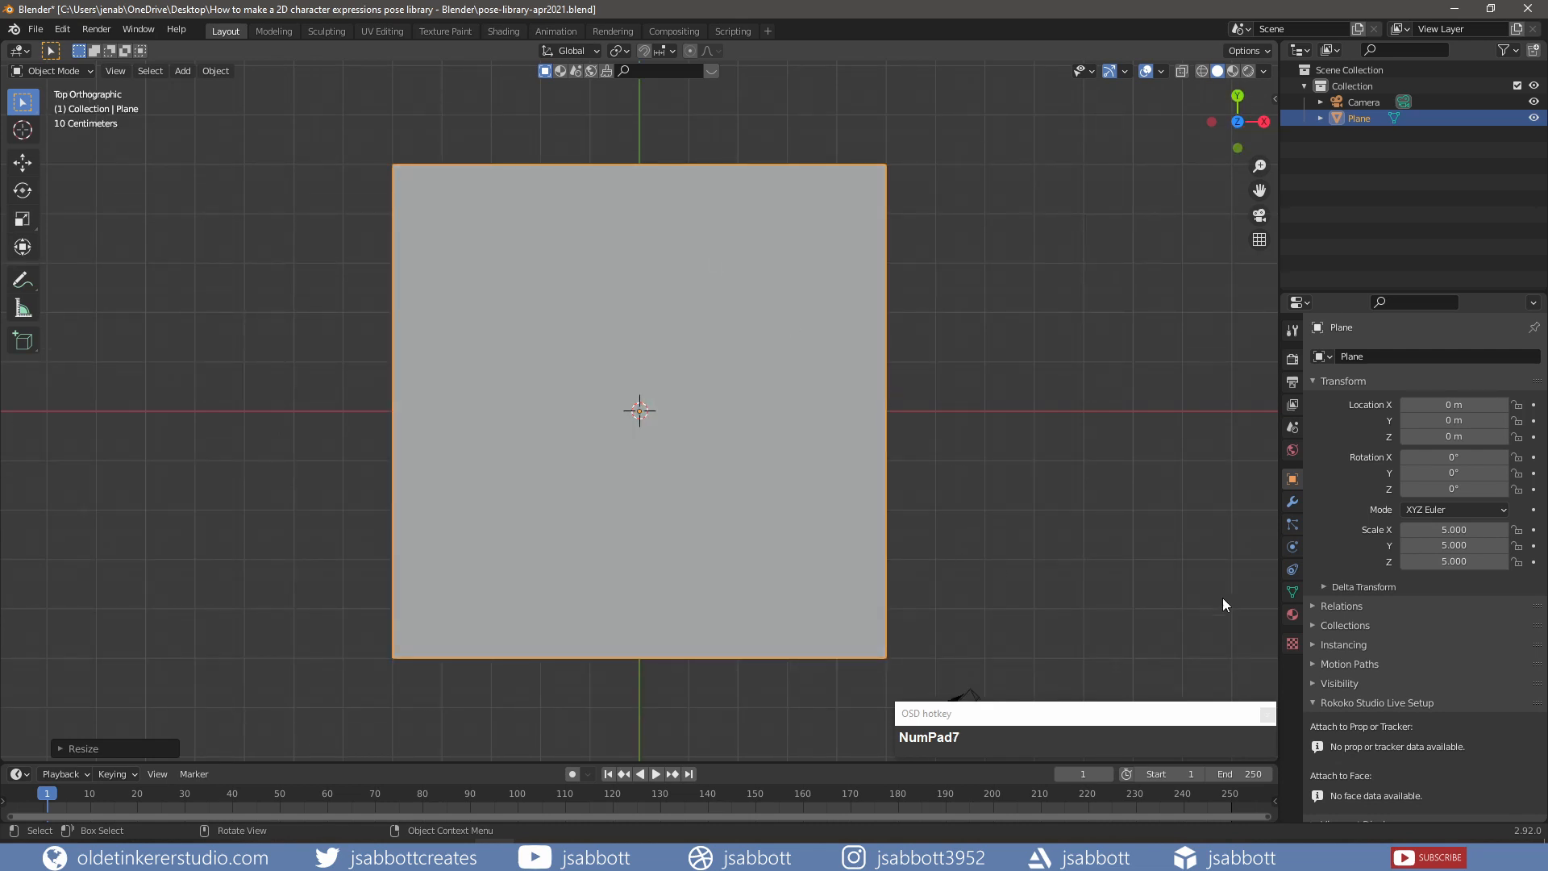
pyautogui.click(1291, 645)
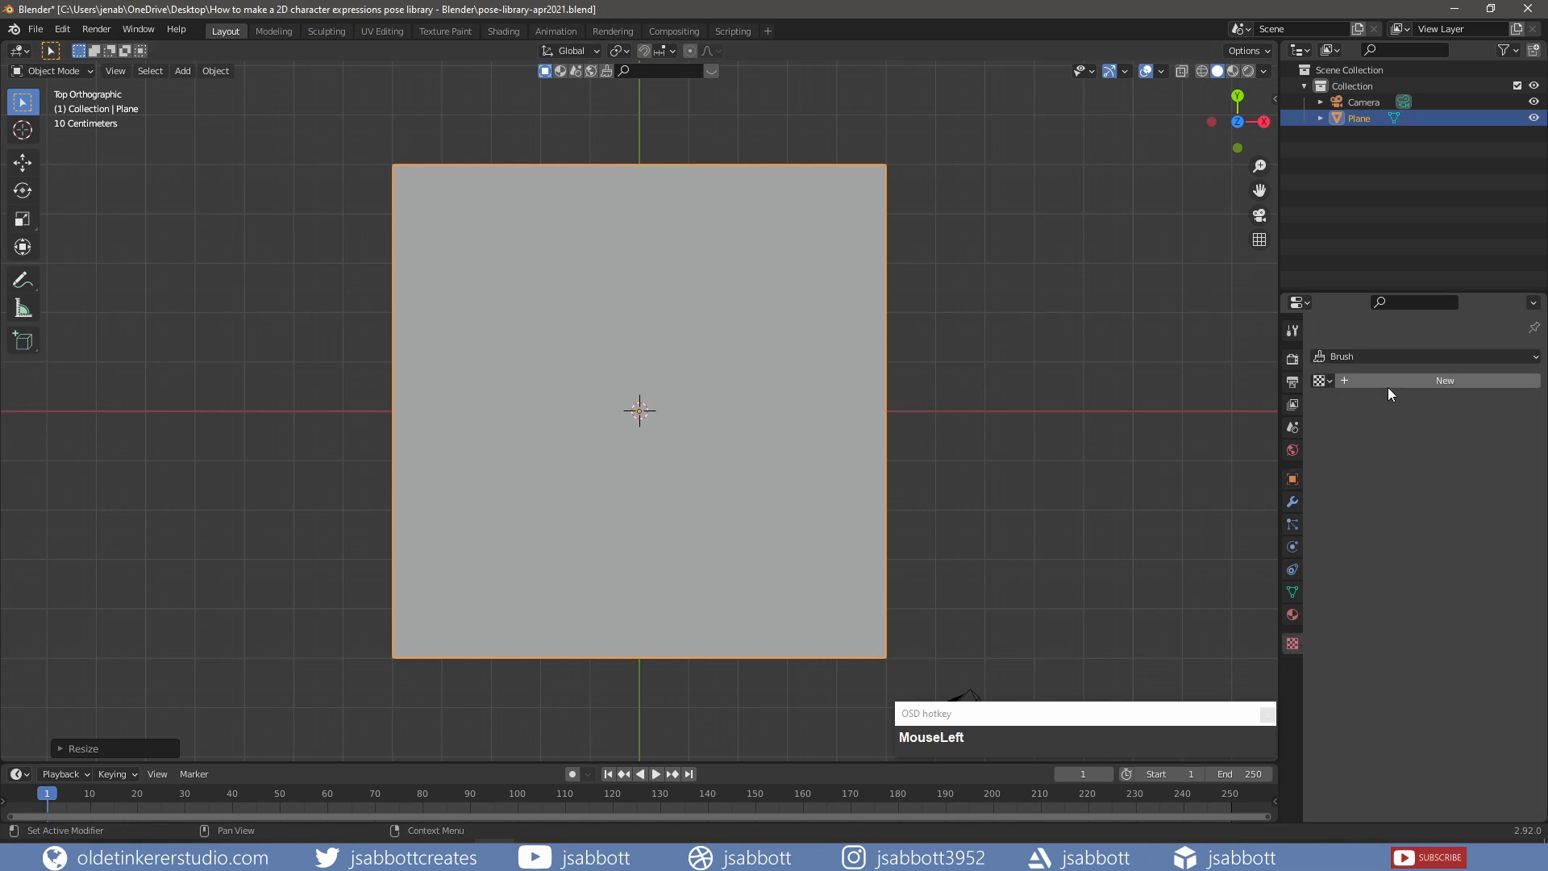
pyautogui.click(1290, 616)
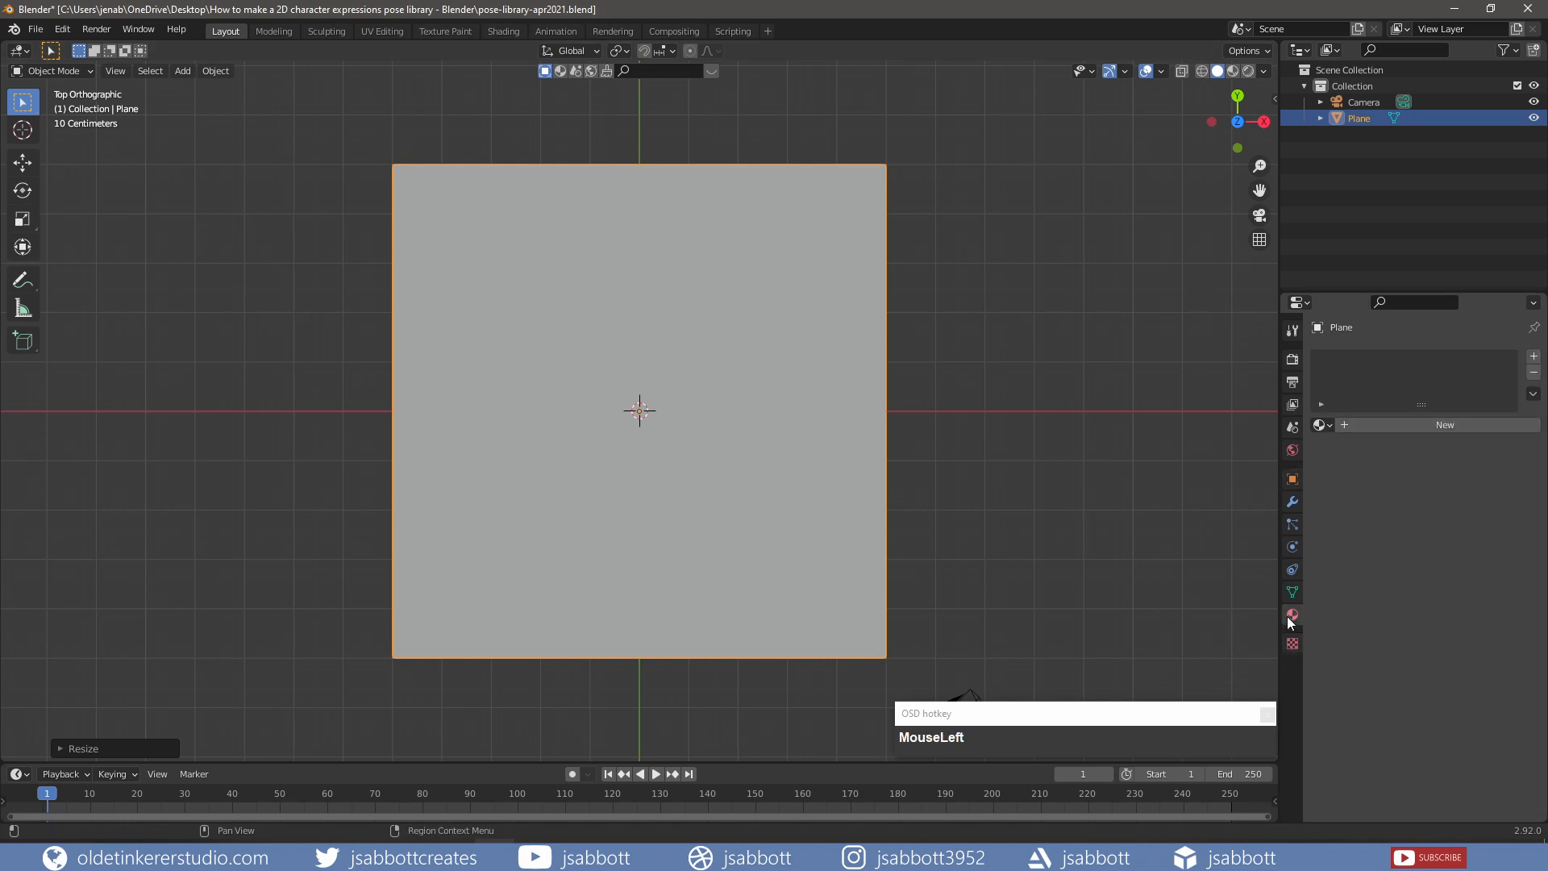
pyautogui.click(1401, 427)
# - Set the plane material's base color to hex F3C532 and roughness to 1.000, and show it in material preview
pyautogui.click(1448, 592)
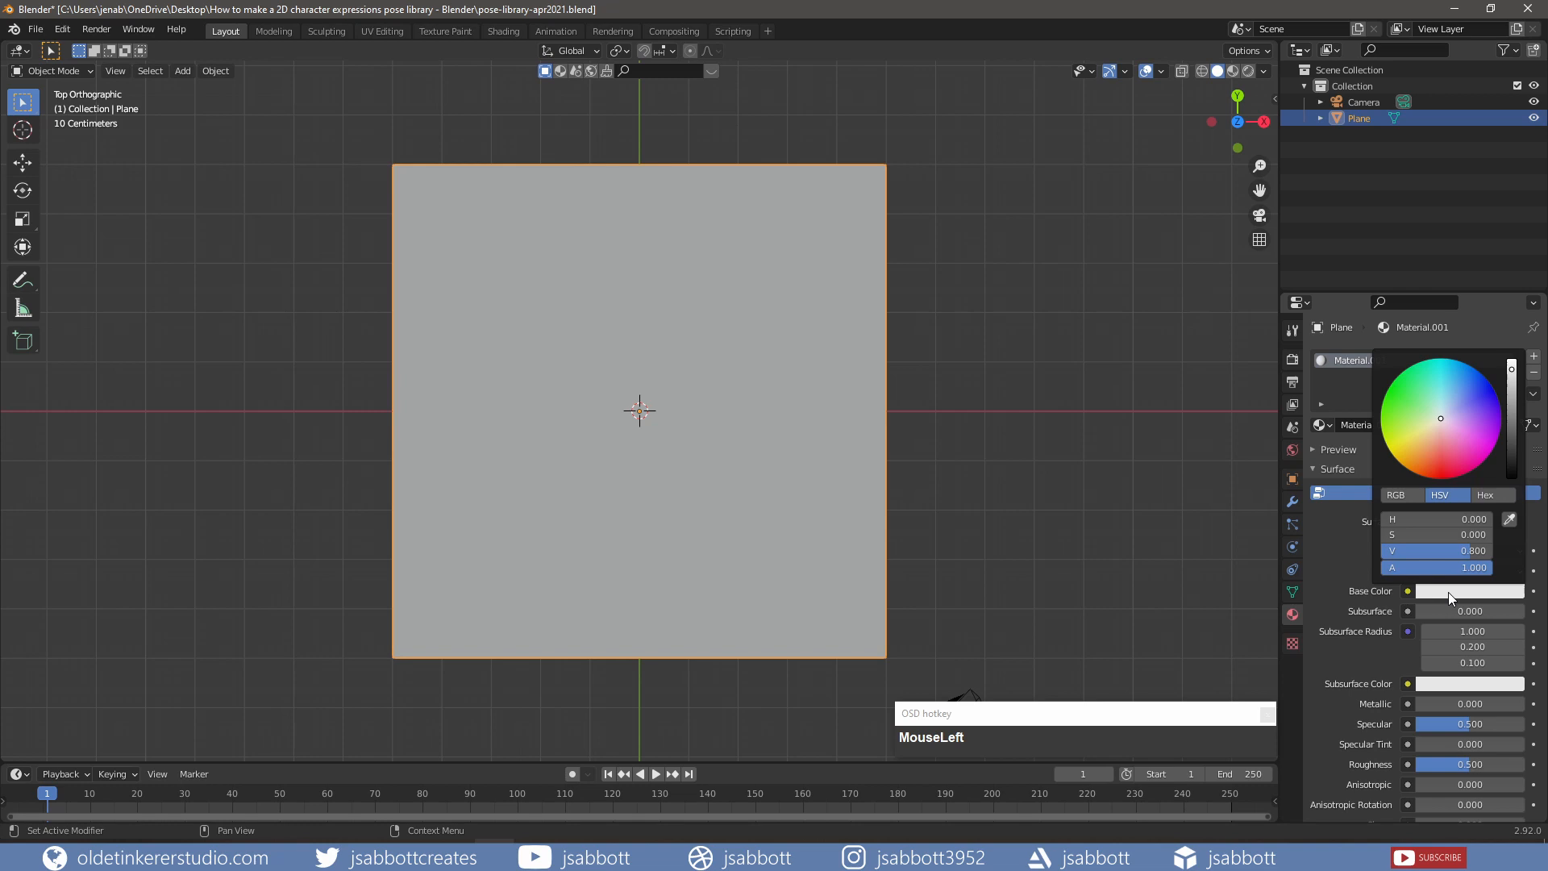
pyautogui.click(1484, 496)
pyautogui.click(1458, 522)
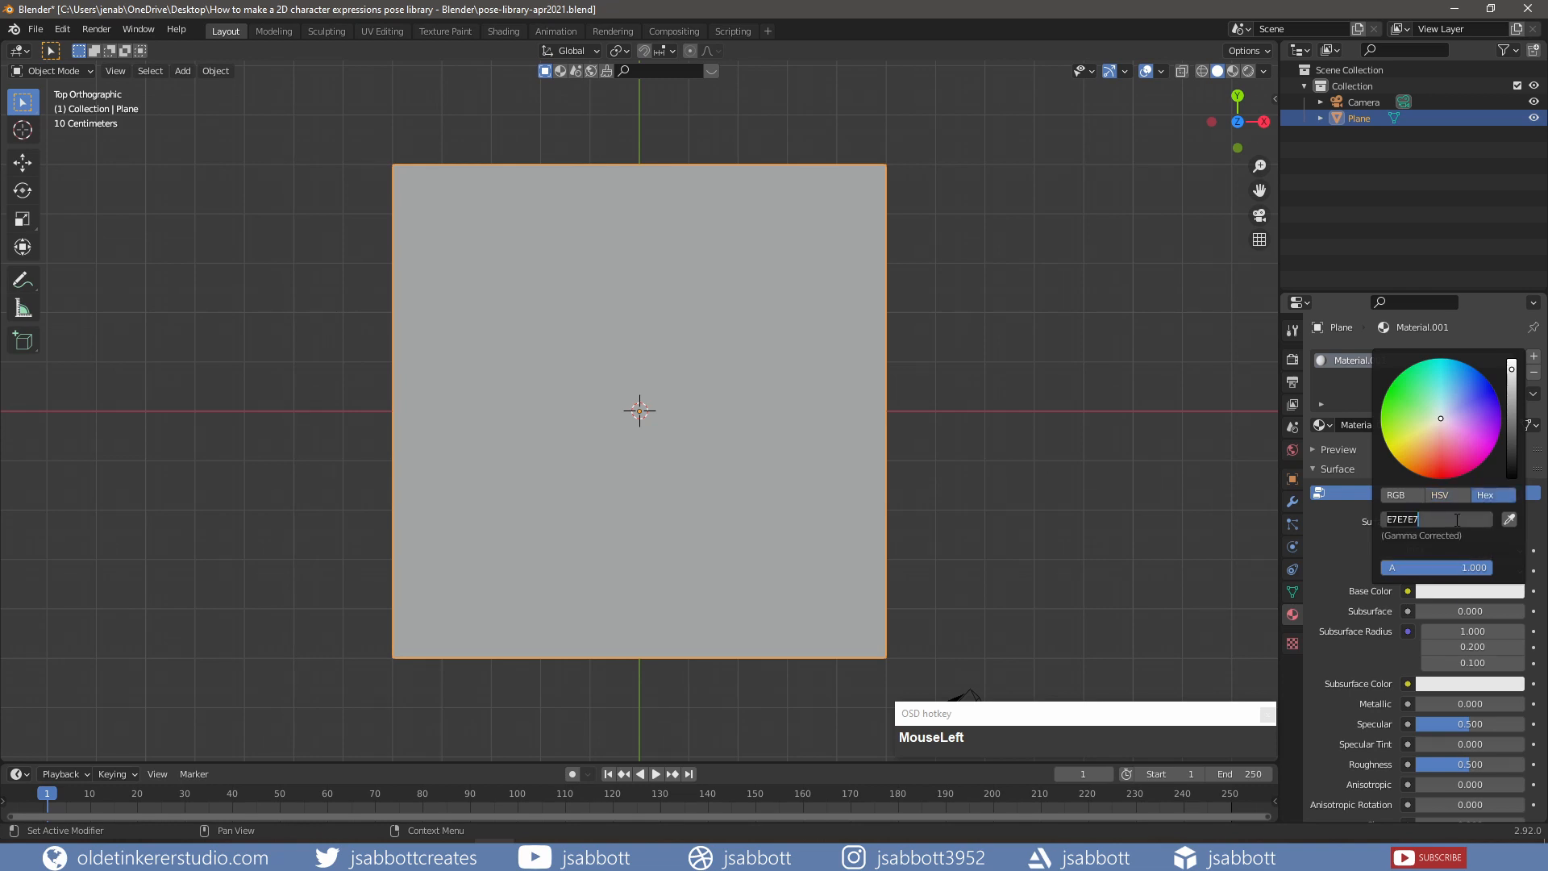
pyautogui.write('f3c532')
pyautogui.press('Return')
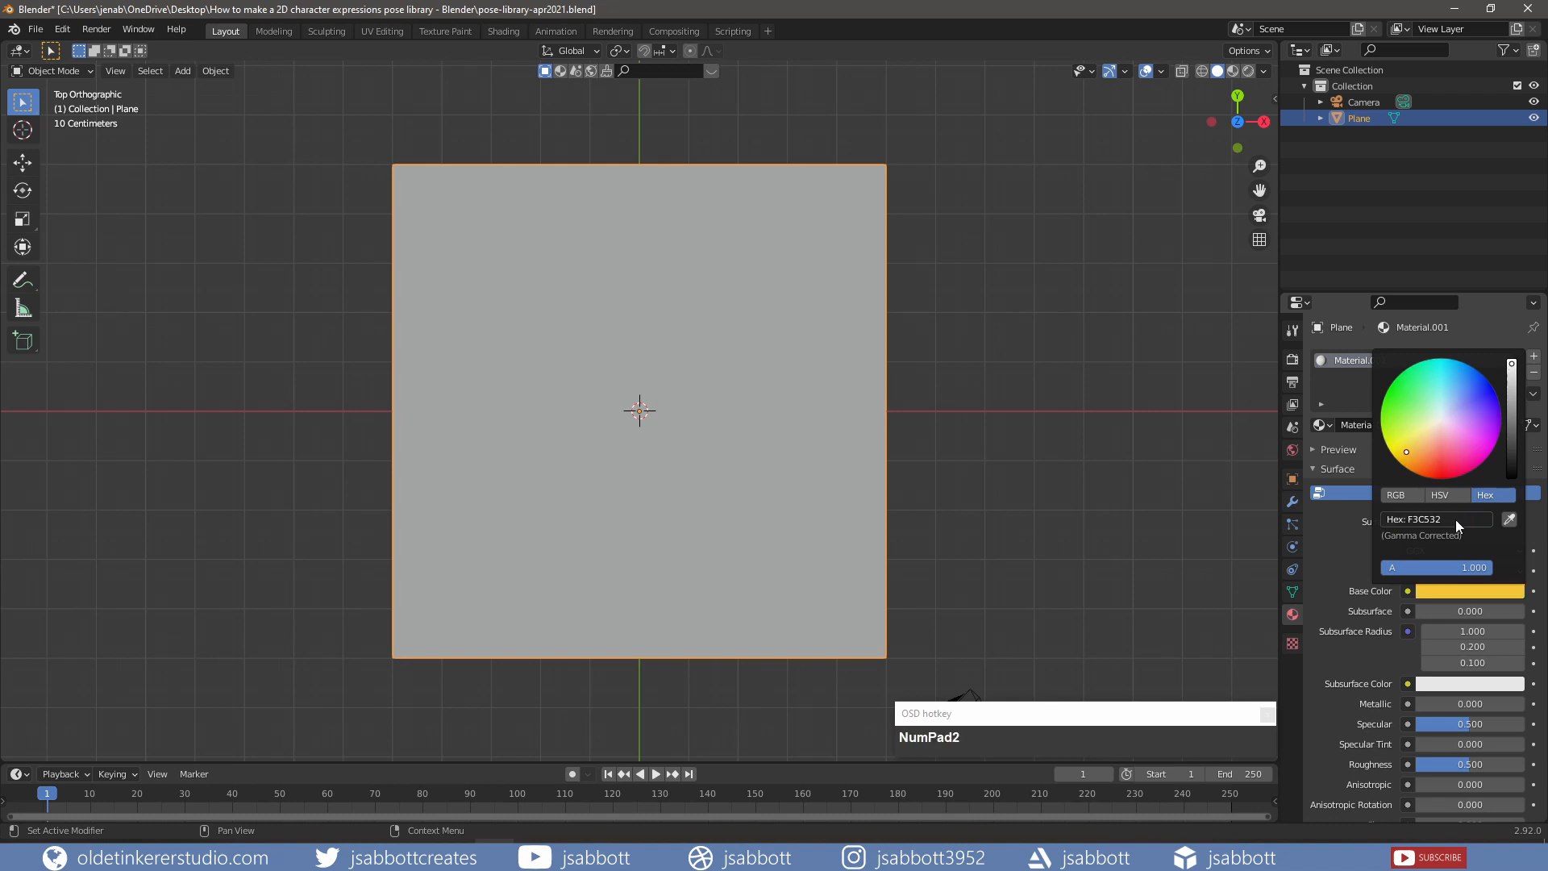
pyautogui.moveTo(1471, 765); pyautogui.dragTo(1521, 764)
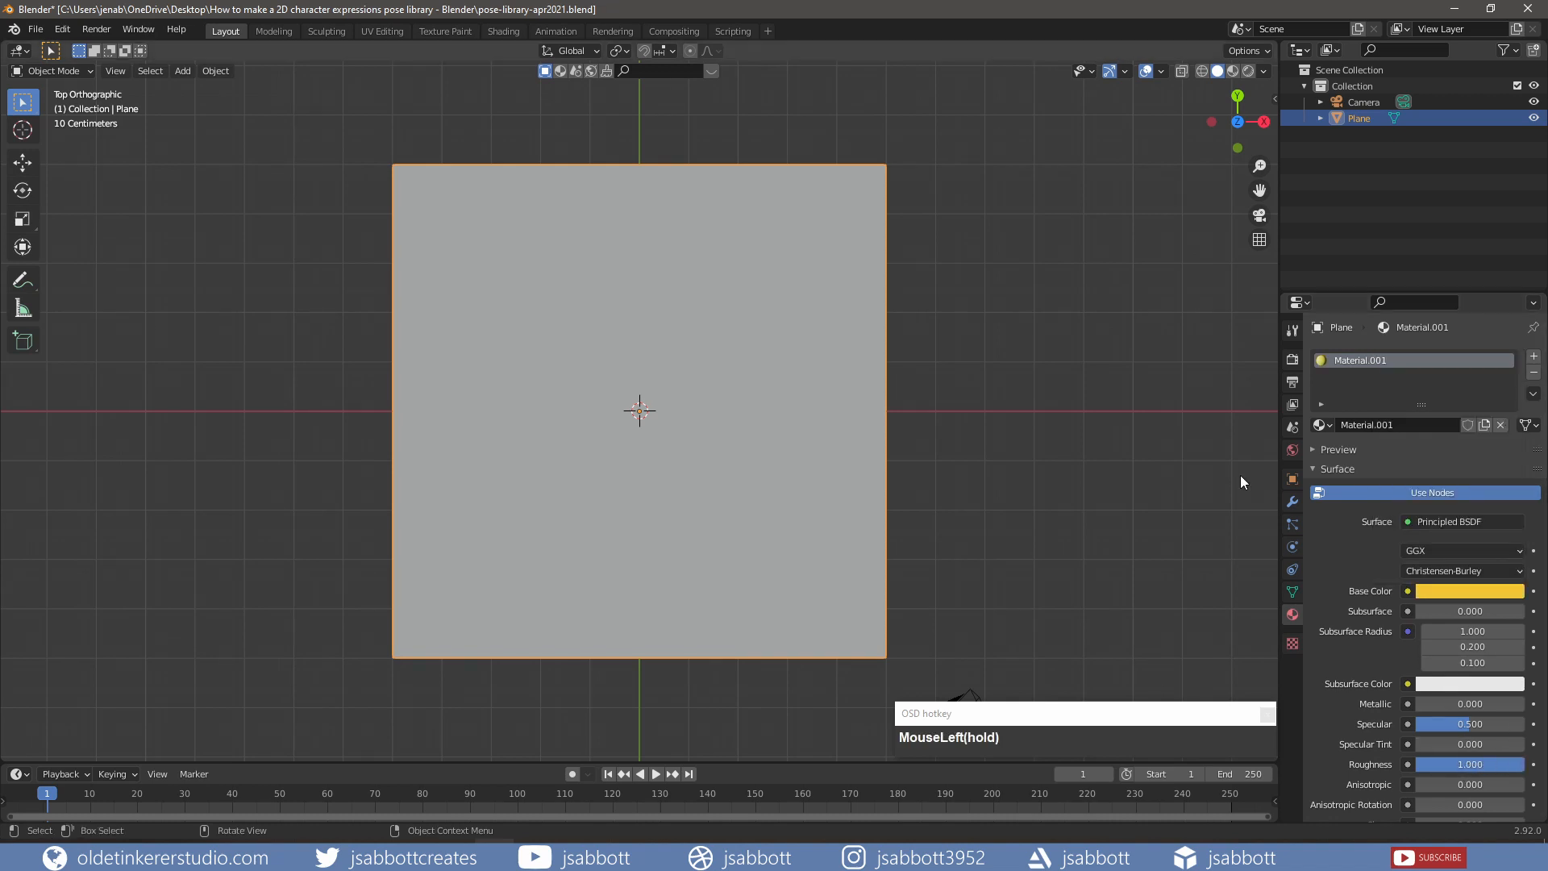
pyautogui.click(1233, 71)
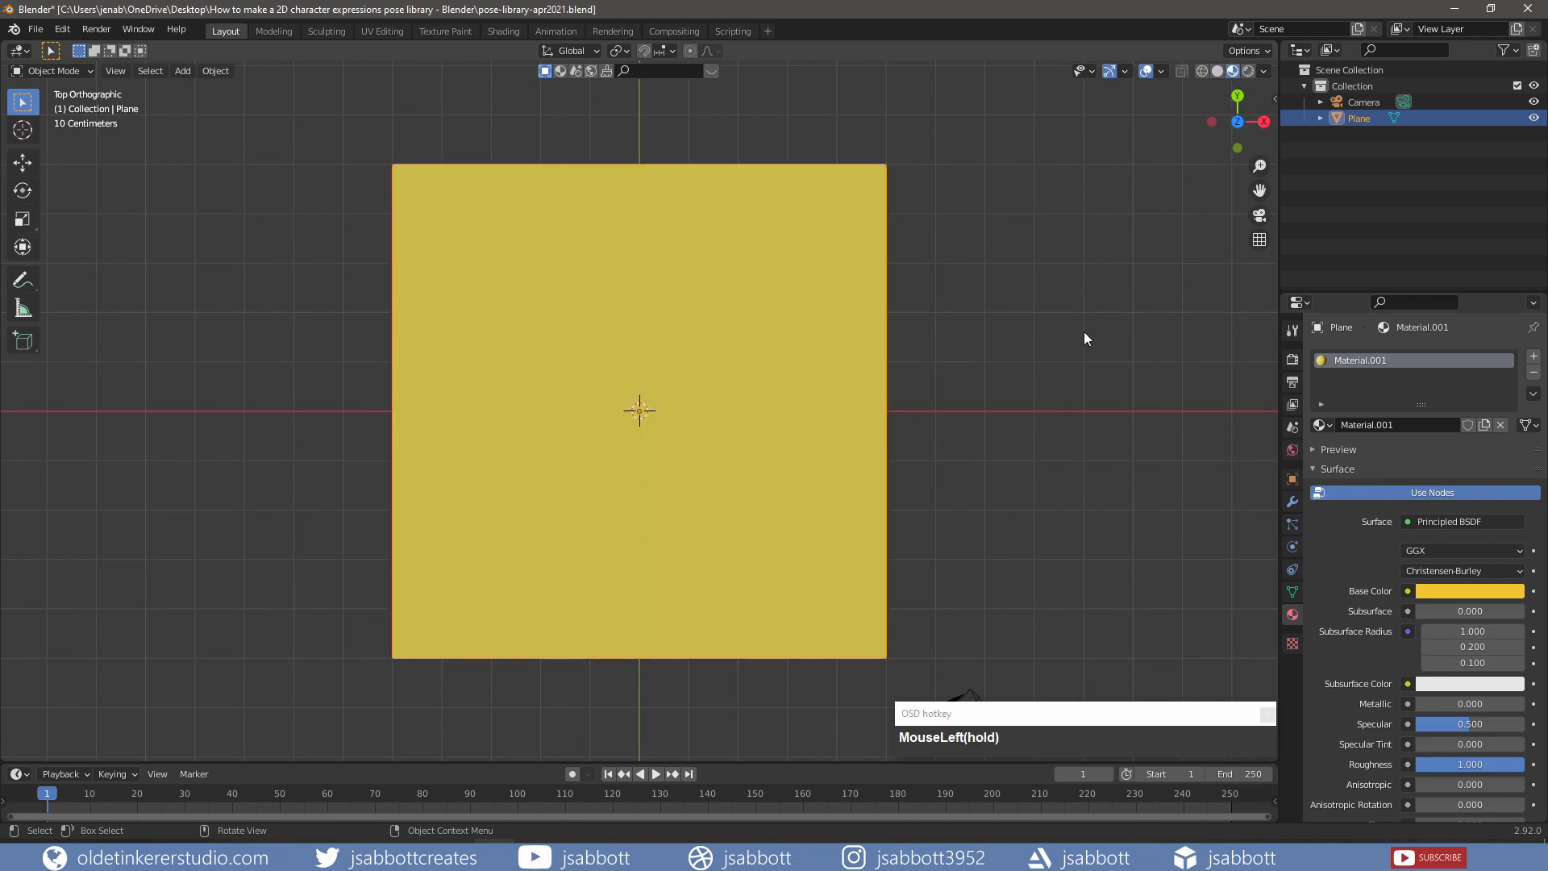
# - In front view, rotate the yellow plane 90° around the global X axis so it faces the viewer
pyautogui.press('Delete')
pyautogui.press('KP_1')
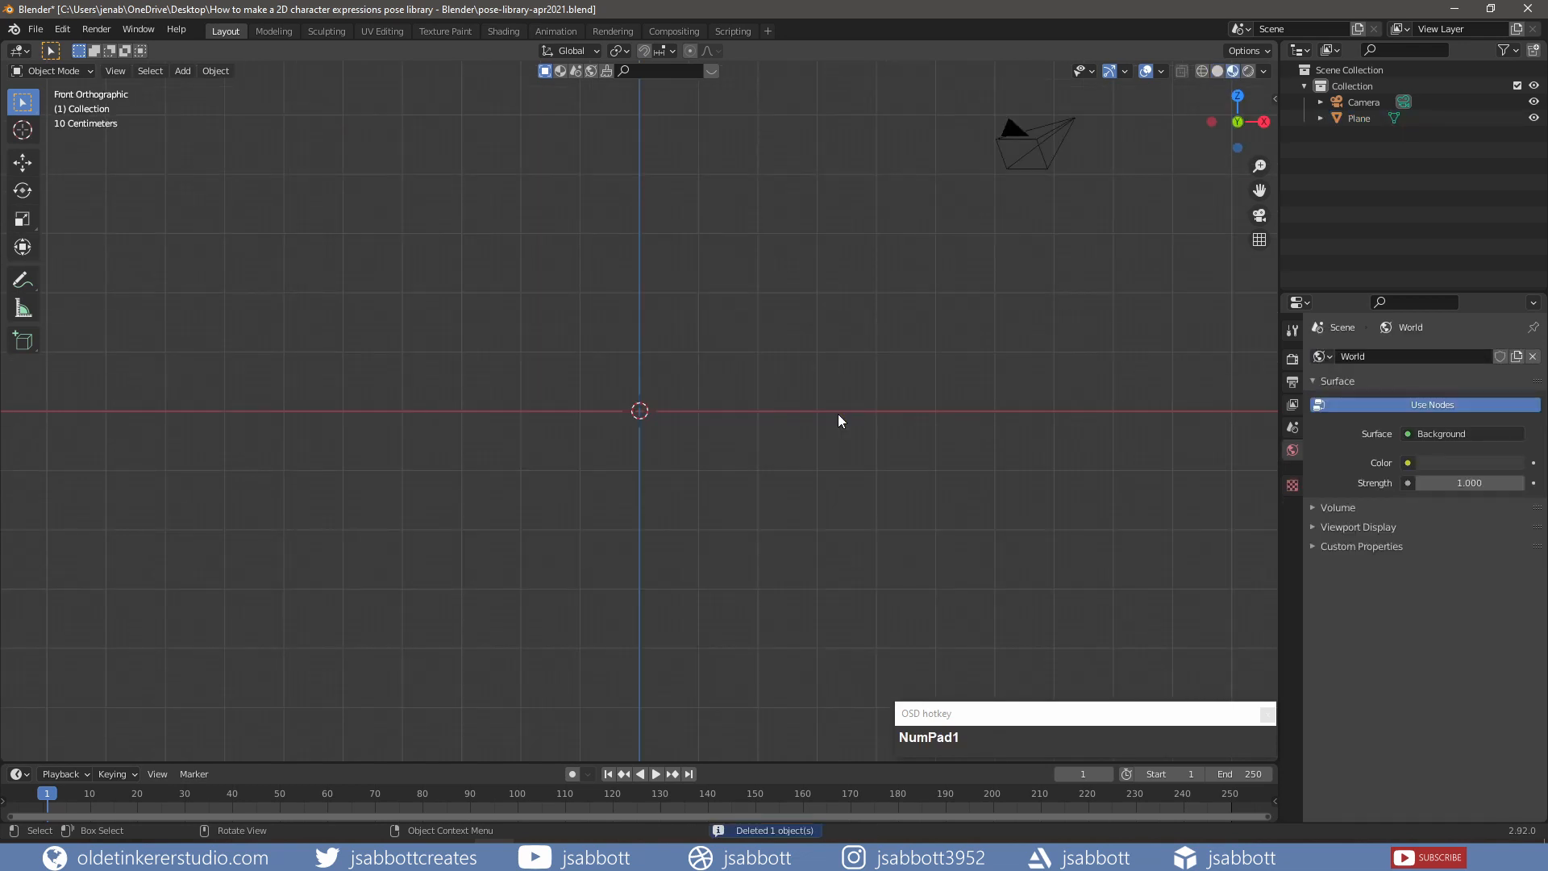
pyautogui.click(839, 413)
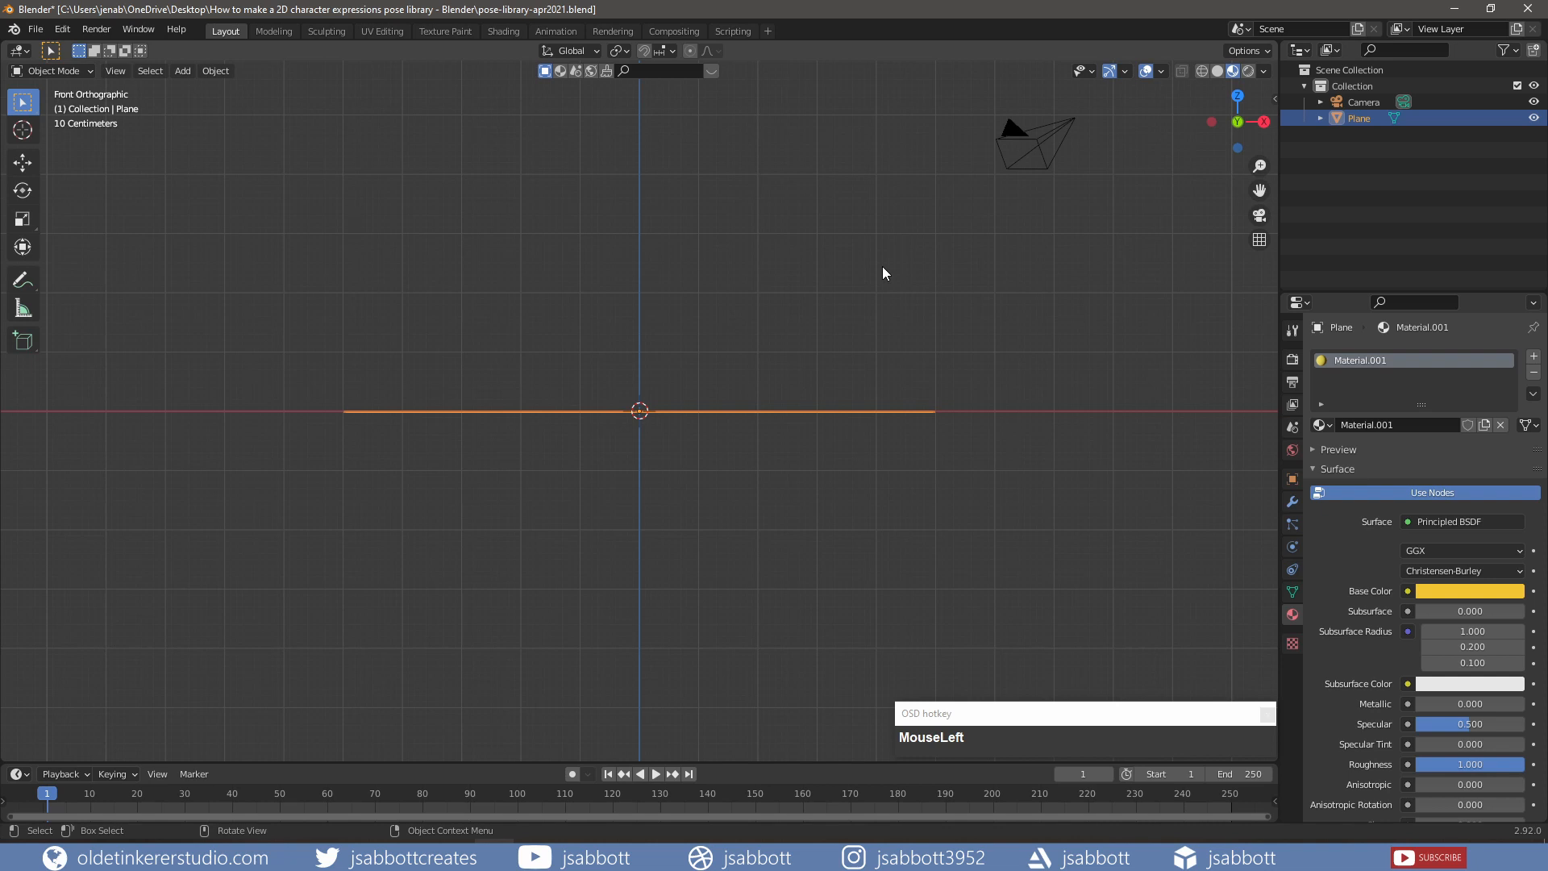
pyautogui.press('r')
pyautogui.press('x')
pyautogui.press('KP_9')
pyautogui.press('KP_0')
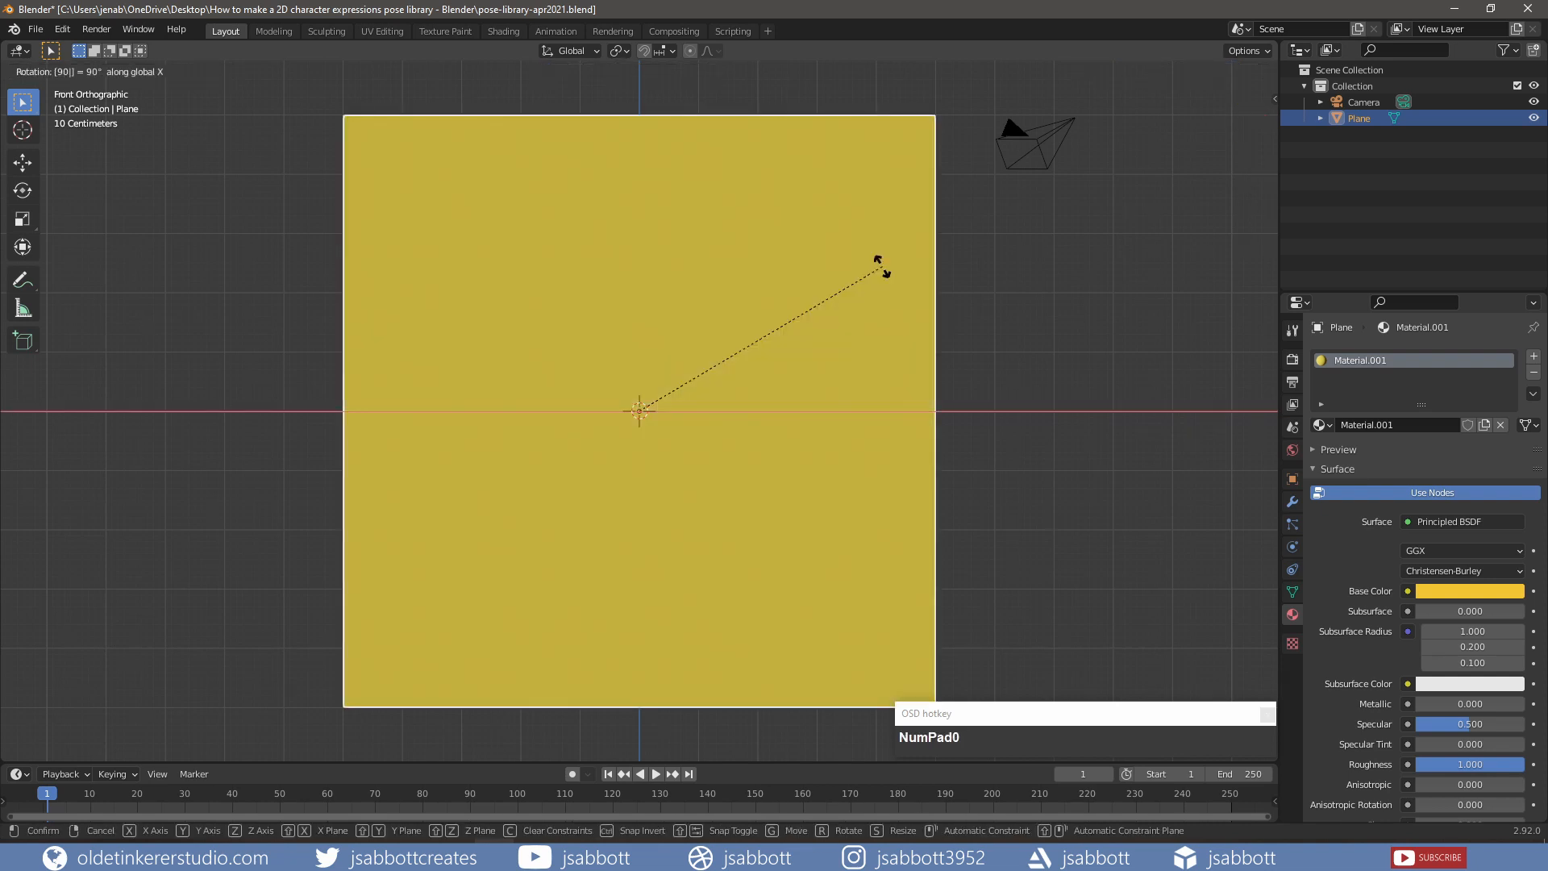
pyautogui.click(881, 267)
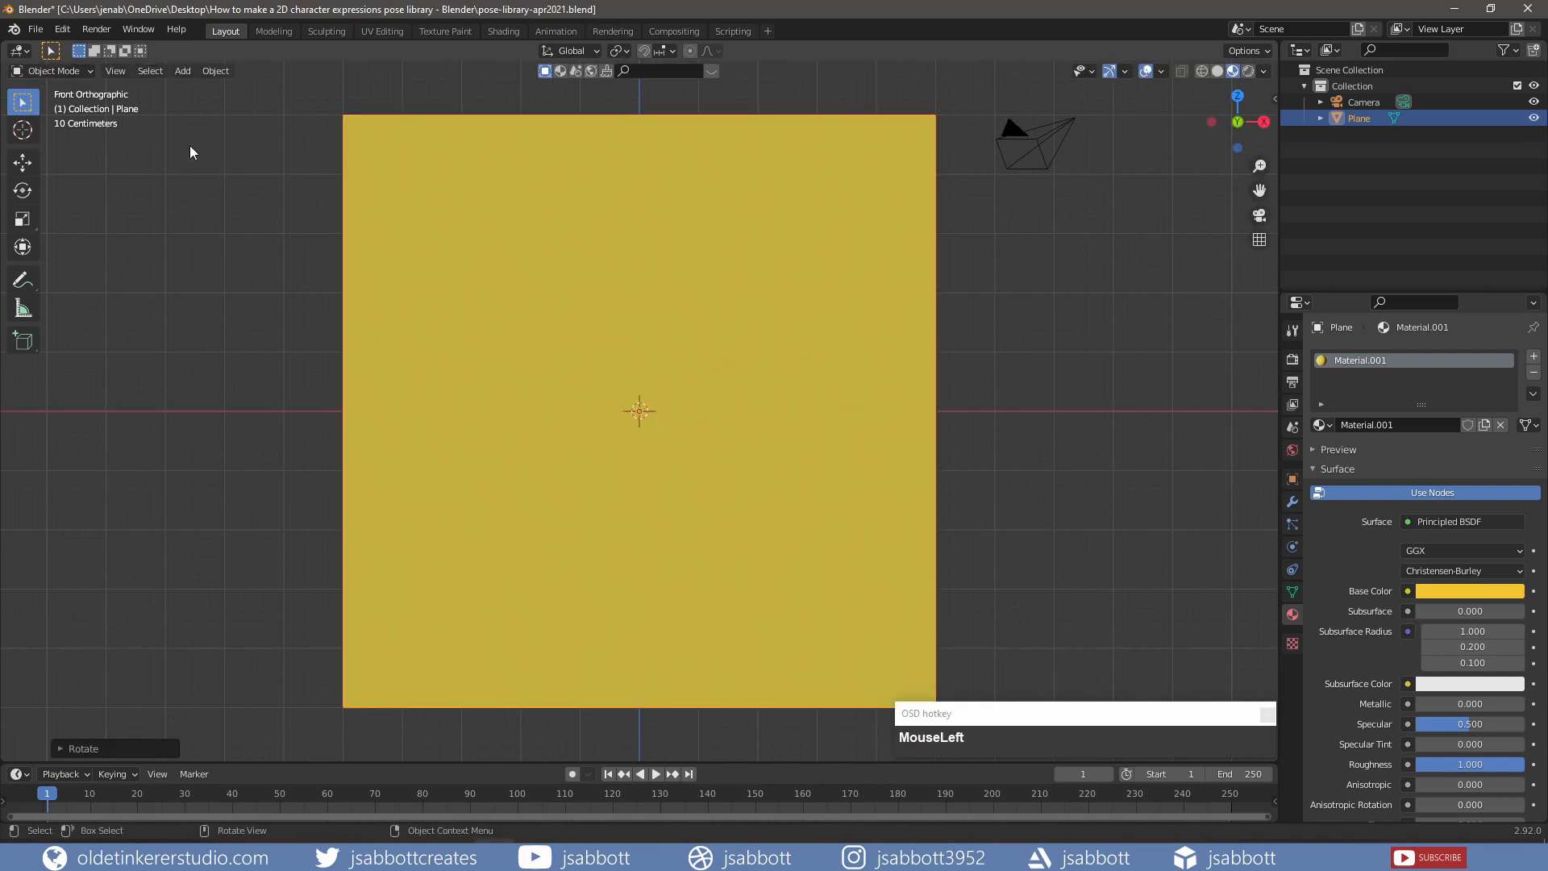
# - Import faces.png as an image plane and rotate it 90° around the Z axis so it faces the front view
pyautogui.click(36, 30)
pyautogui.moveTo(91, 248)
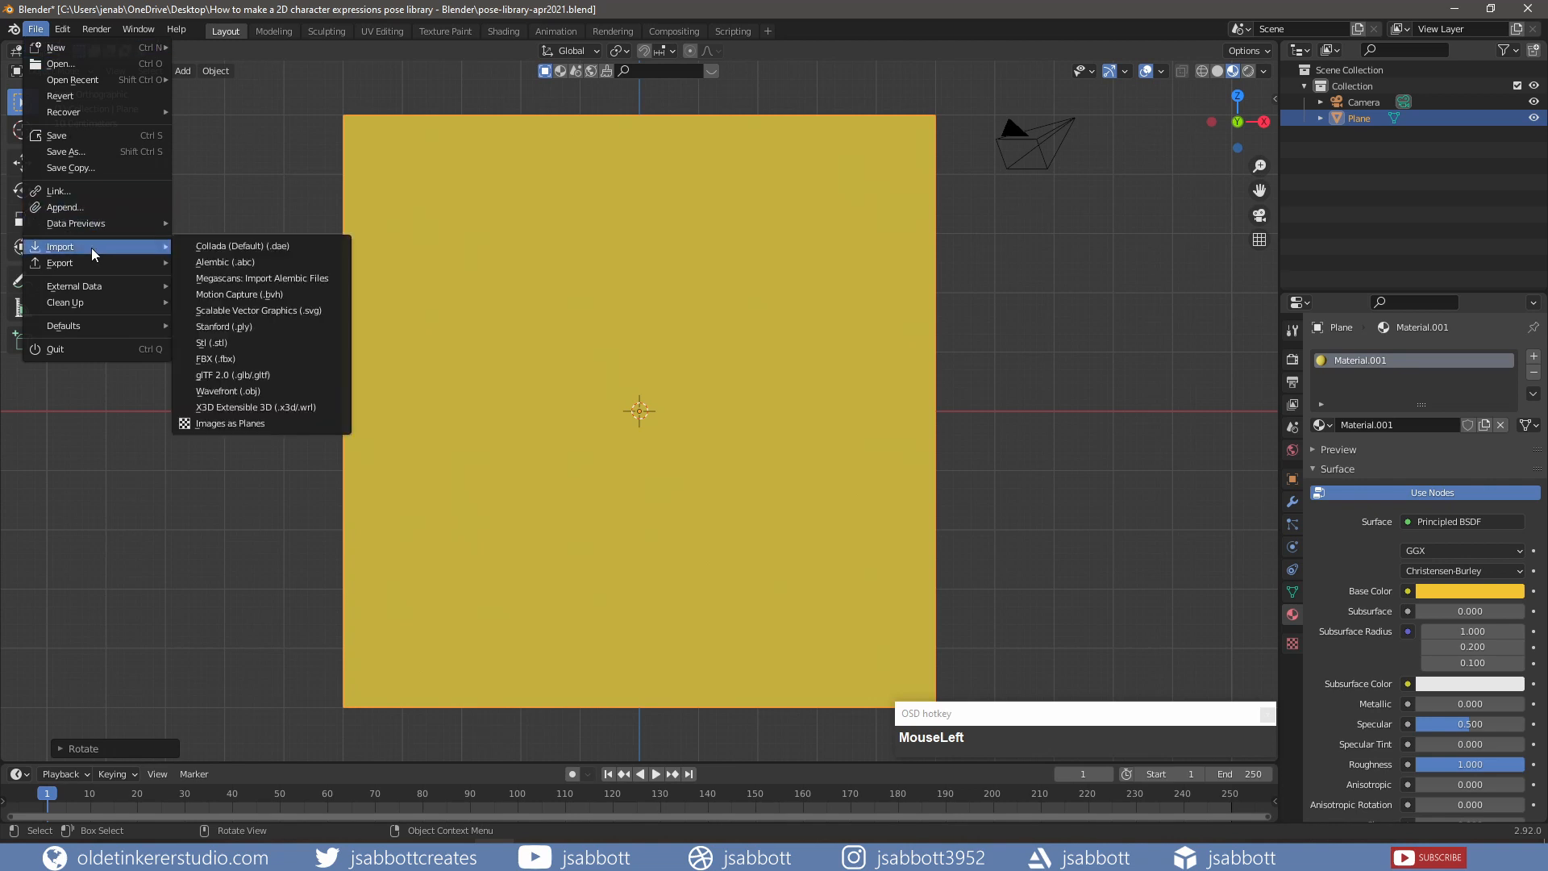
pyautogui.click(258, 428)
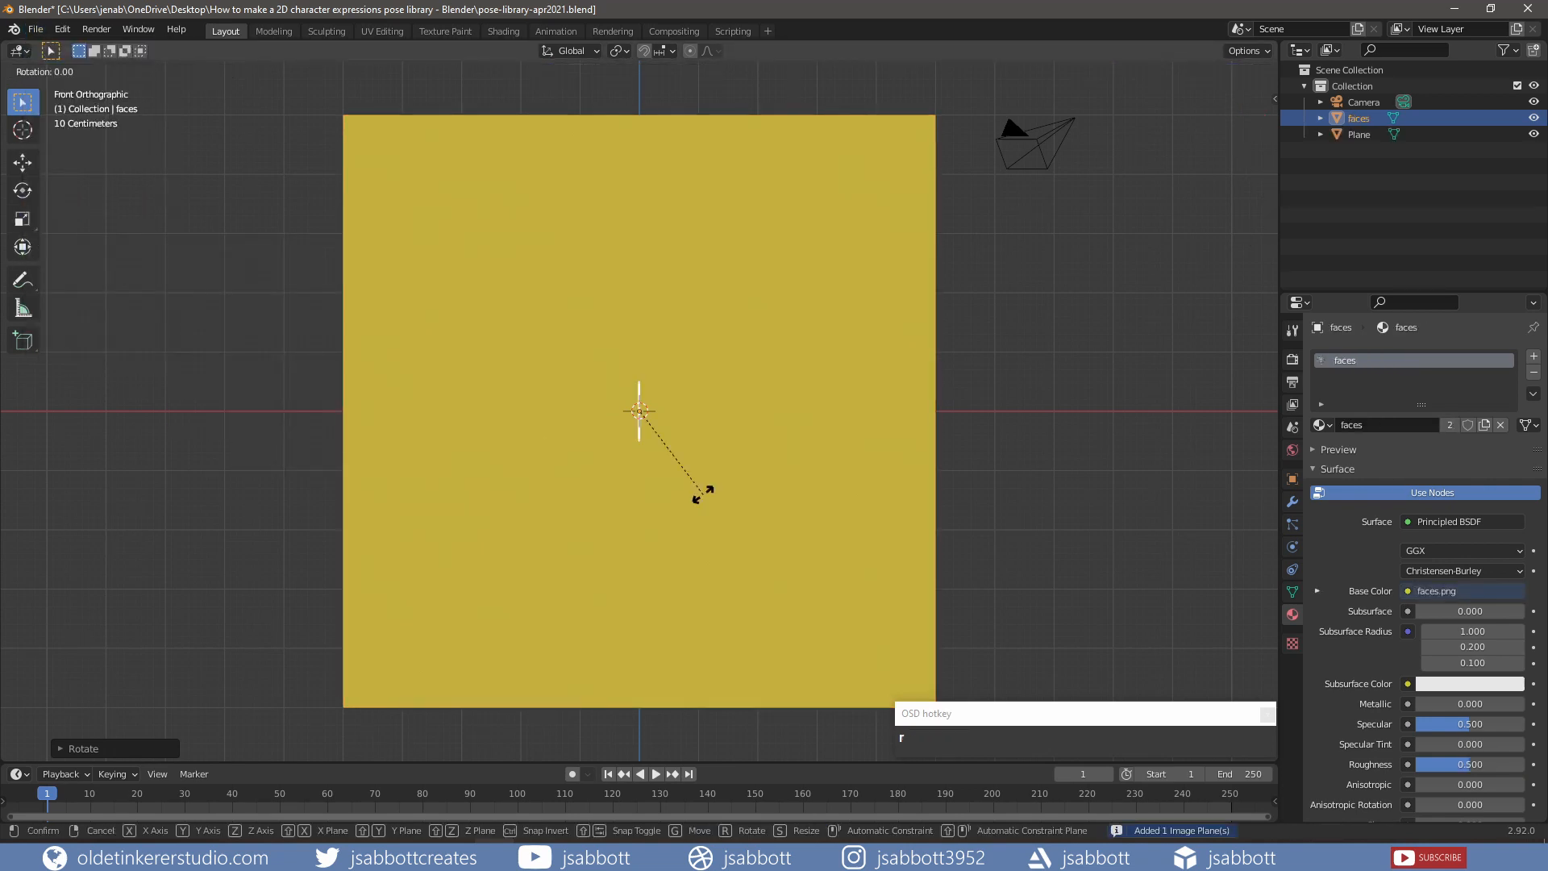
pyautogui.press('KP_0')
pyautogui.write('0')
pyautogui.press('Return')
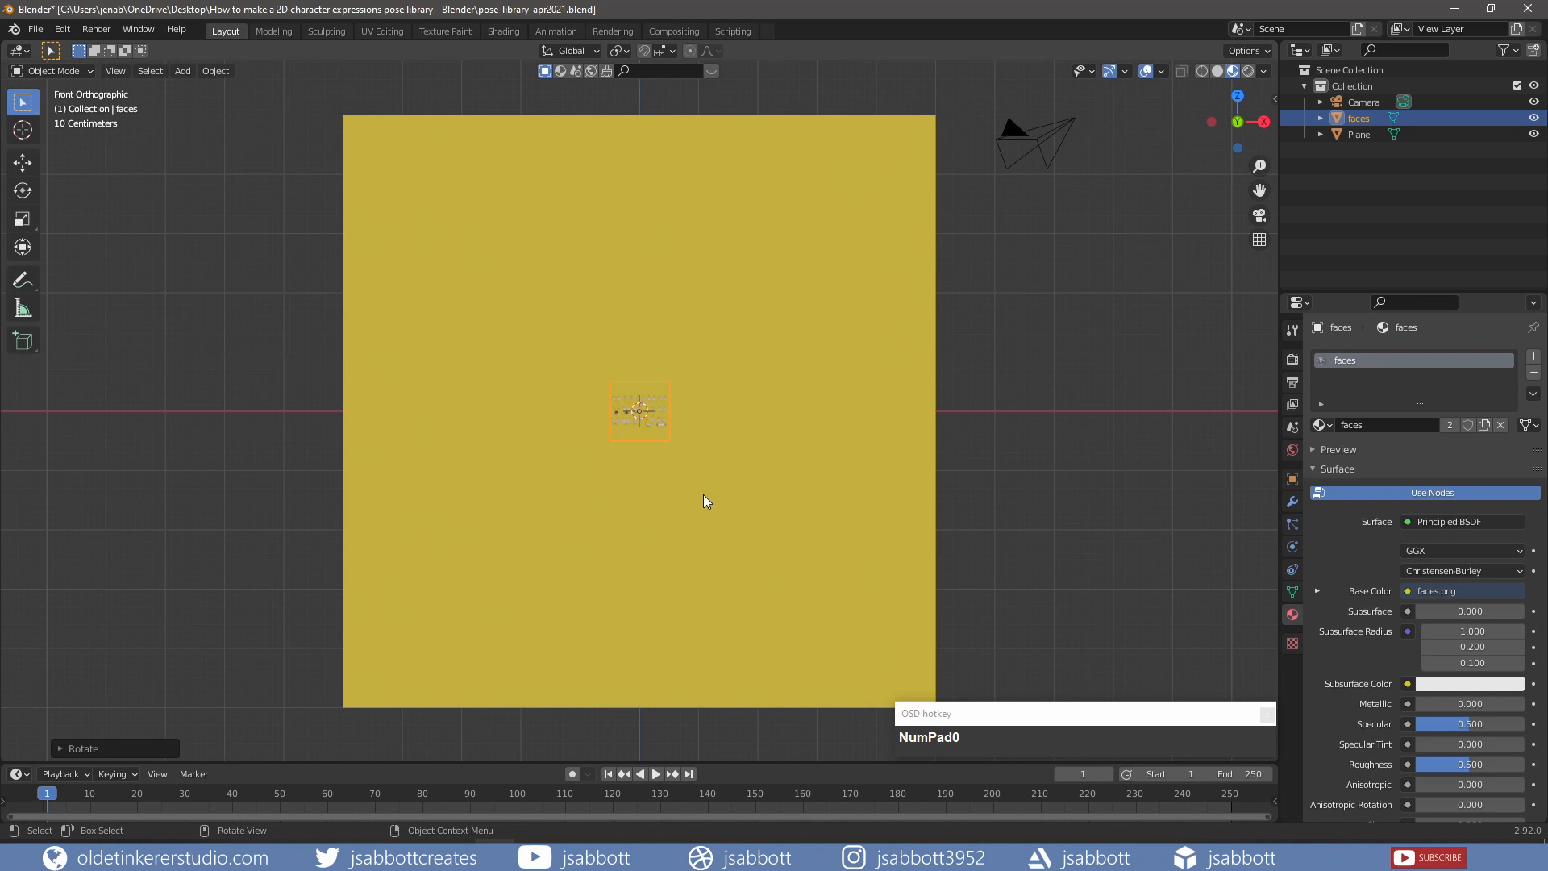
# - Scale the faces plane uniformly by 8 and move it about 0.033 m in the negative Y direction, in front of the yellow plane
pyautogui.write('s8')
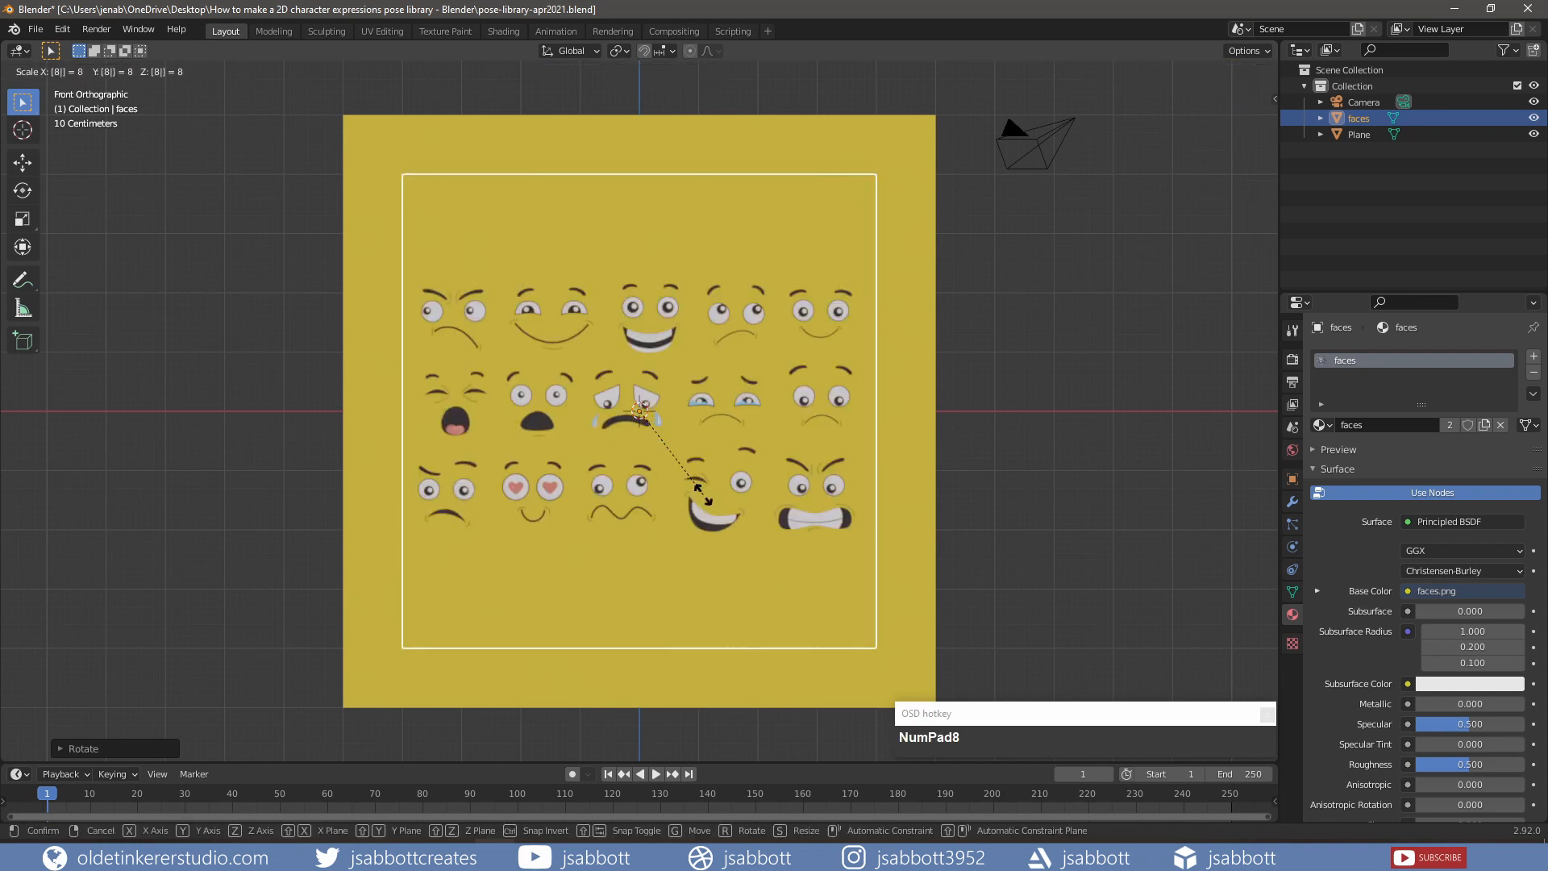
pyautogui.press('Return')
pyautogui.moveTo(703, 496); pyautogui.dragTo(770, 422, button='middle')
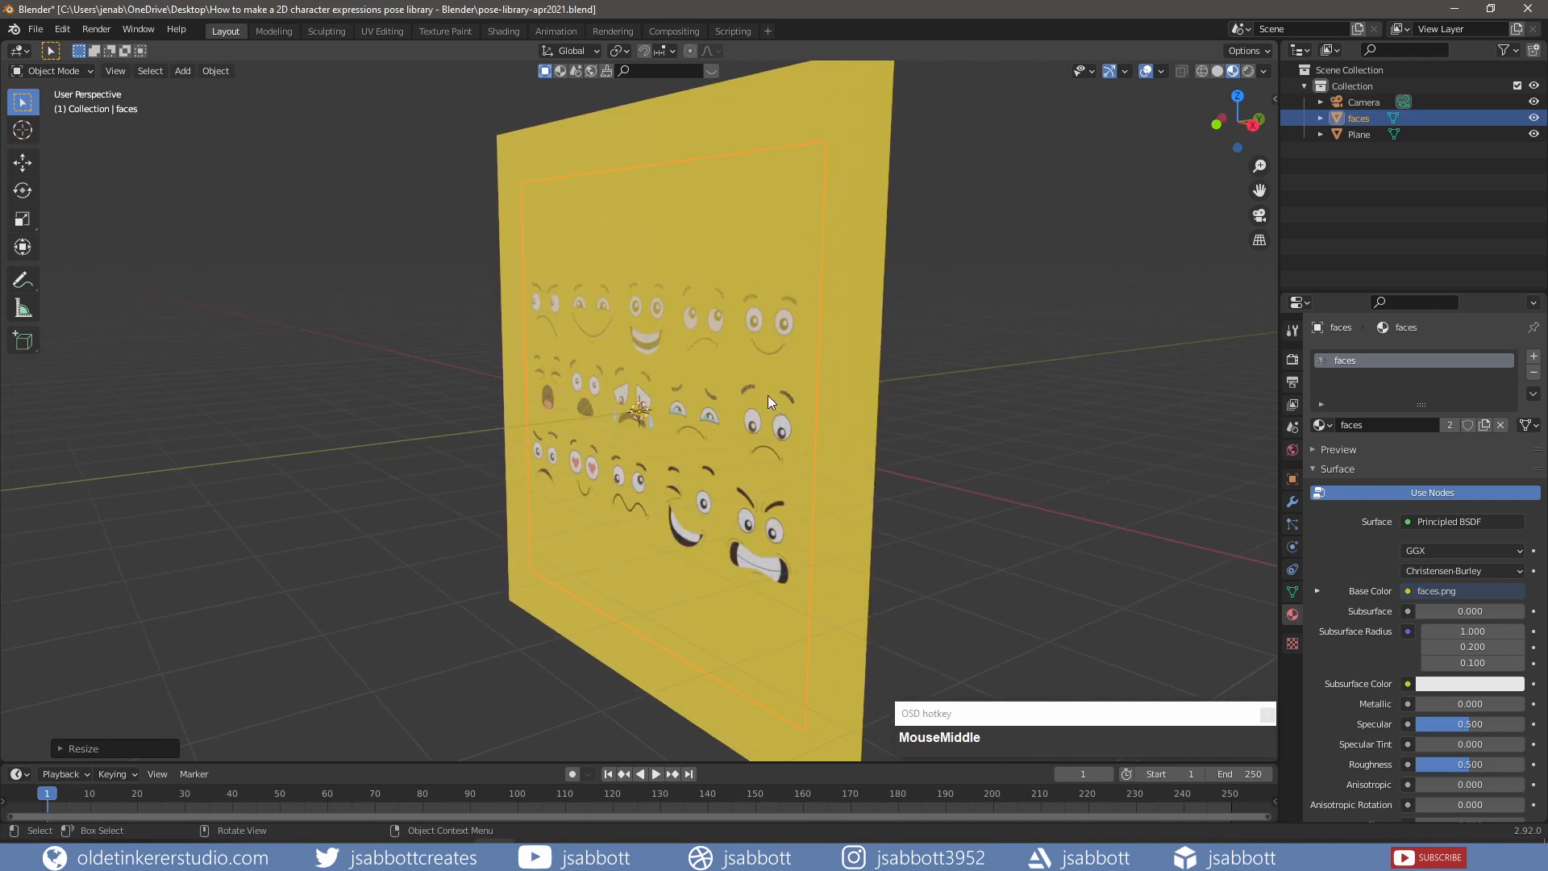
pyautogui.press('g')
pyautogui.press('y')
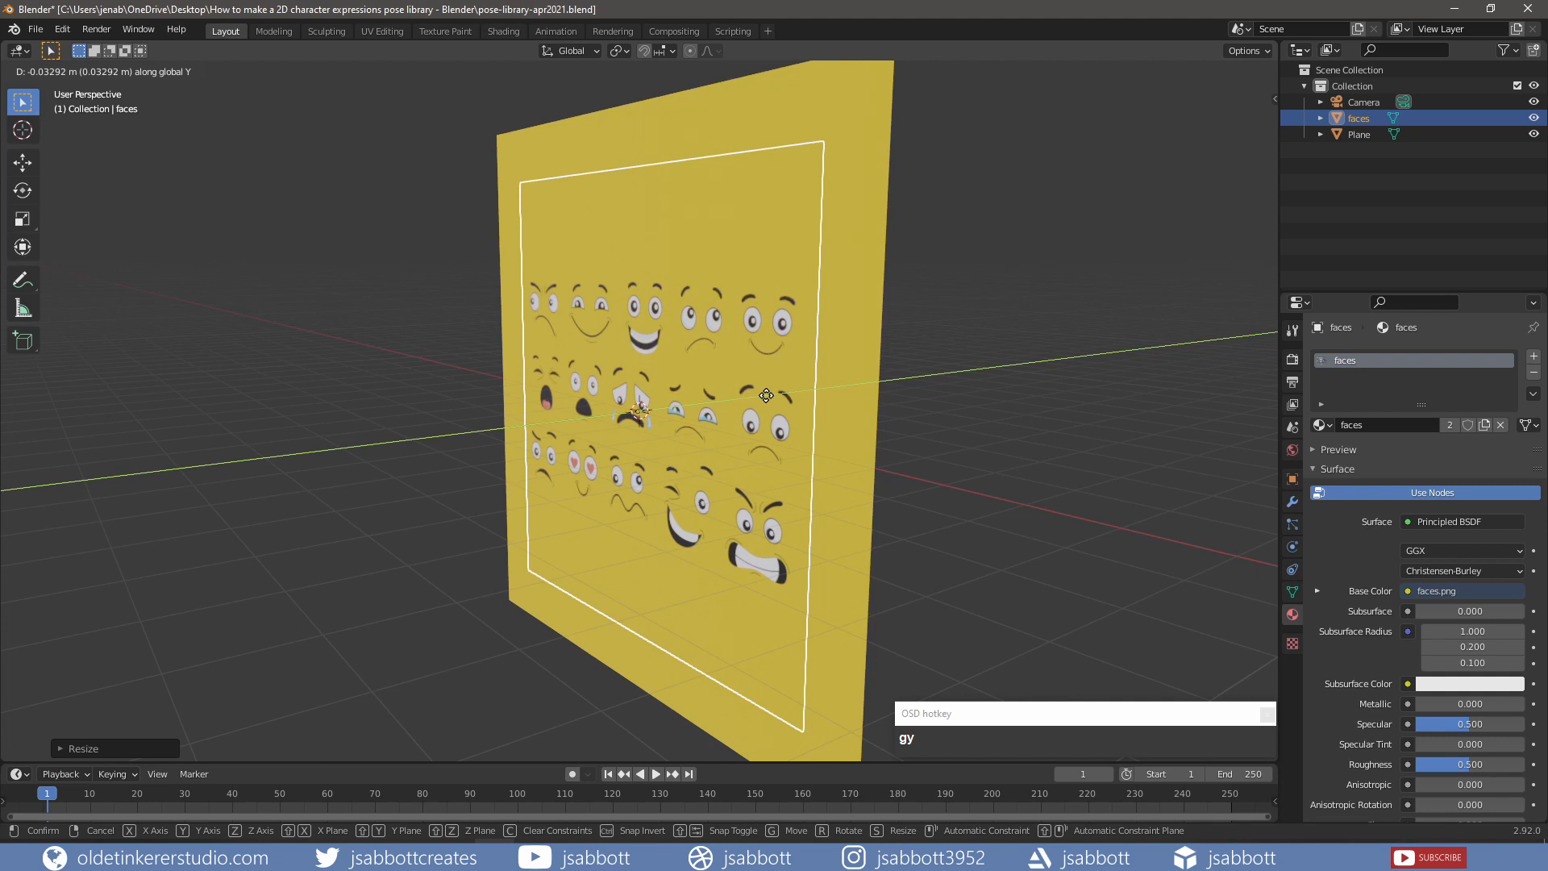
pyautogui.click(766, 395)
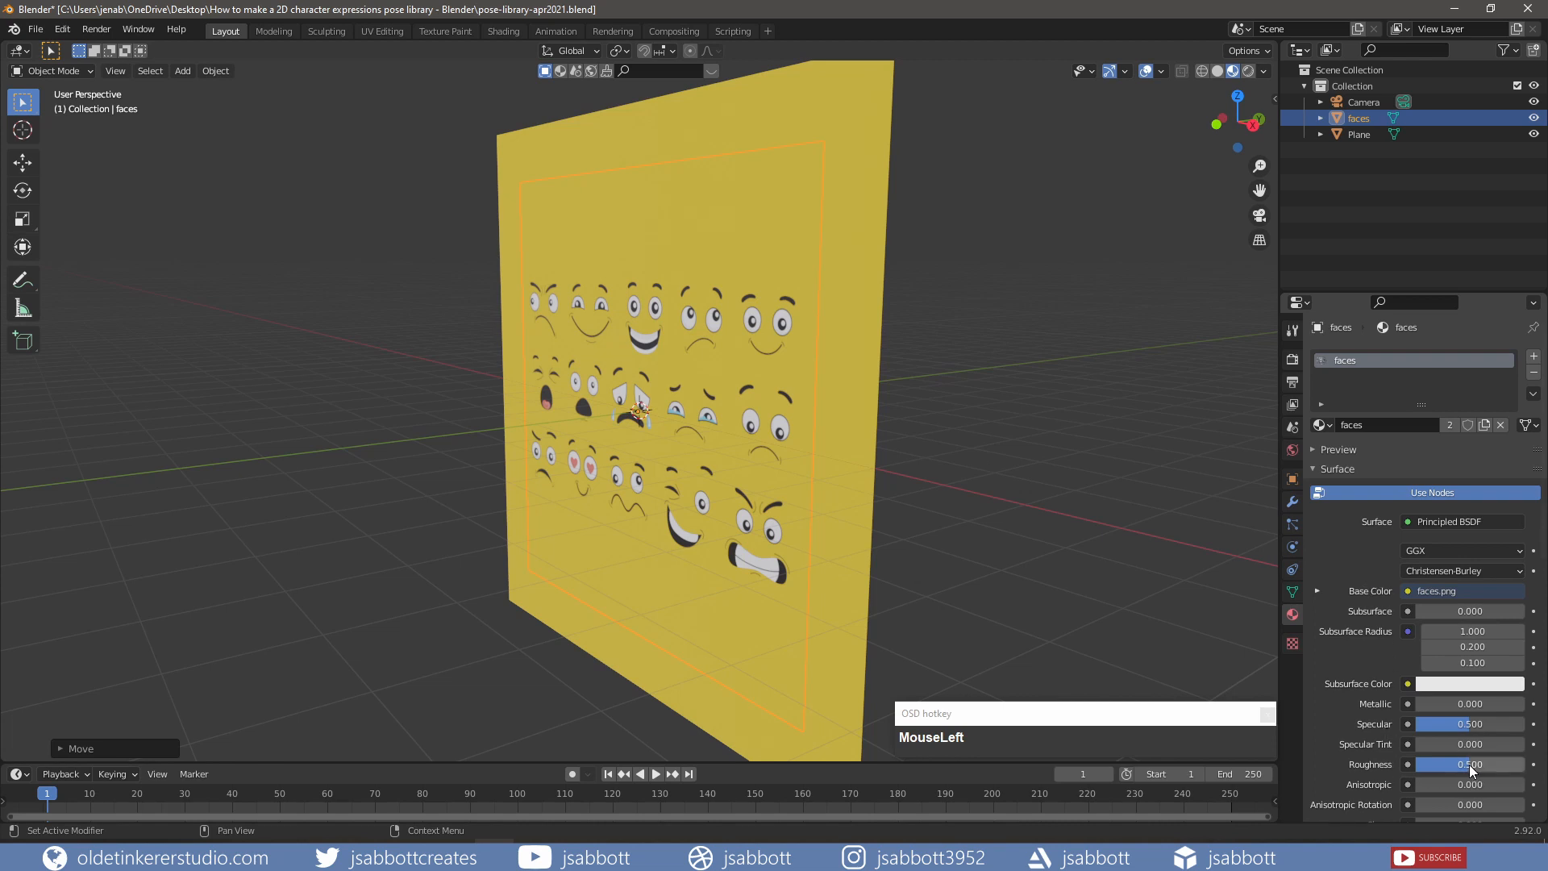
# - Set the faces material's roughness to 1.000, its blend mode to Alpha Clip and its shadow mode to None
pyautogui.moveTo(1473, 768); pyautogui.dragTo(1528, 768)
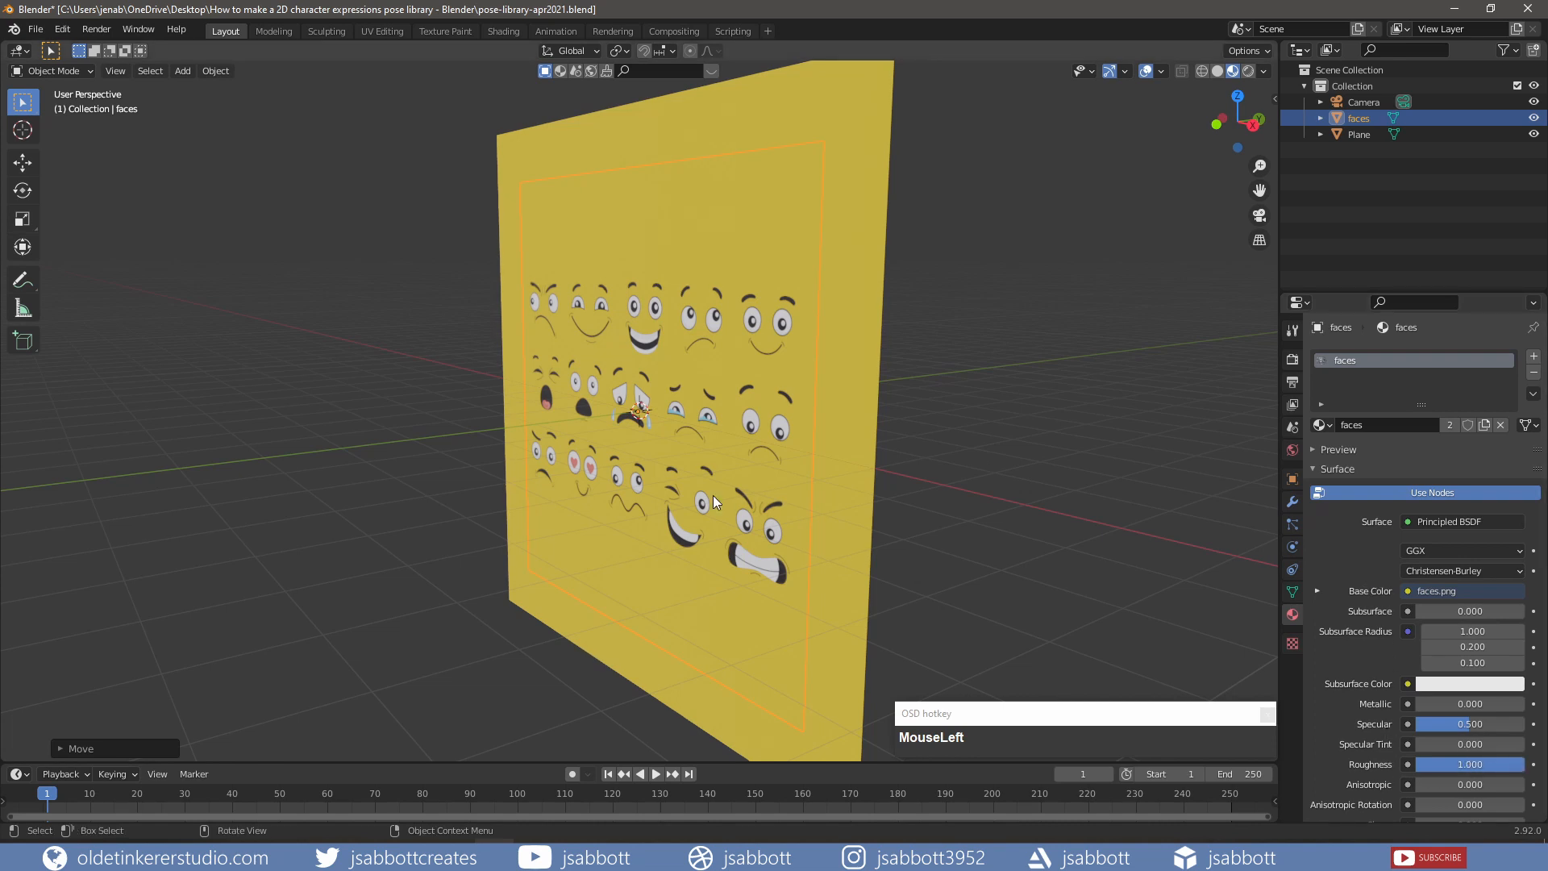
pyautogui.click(1315, 468)
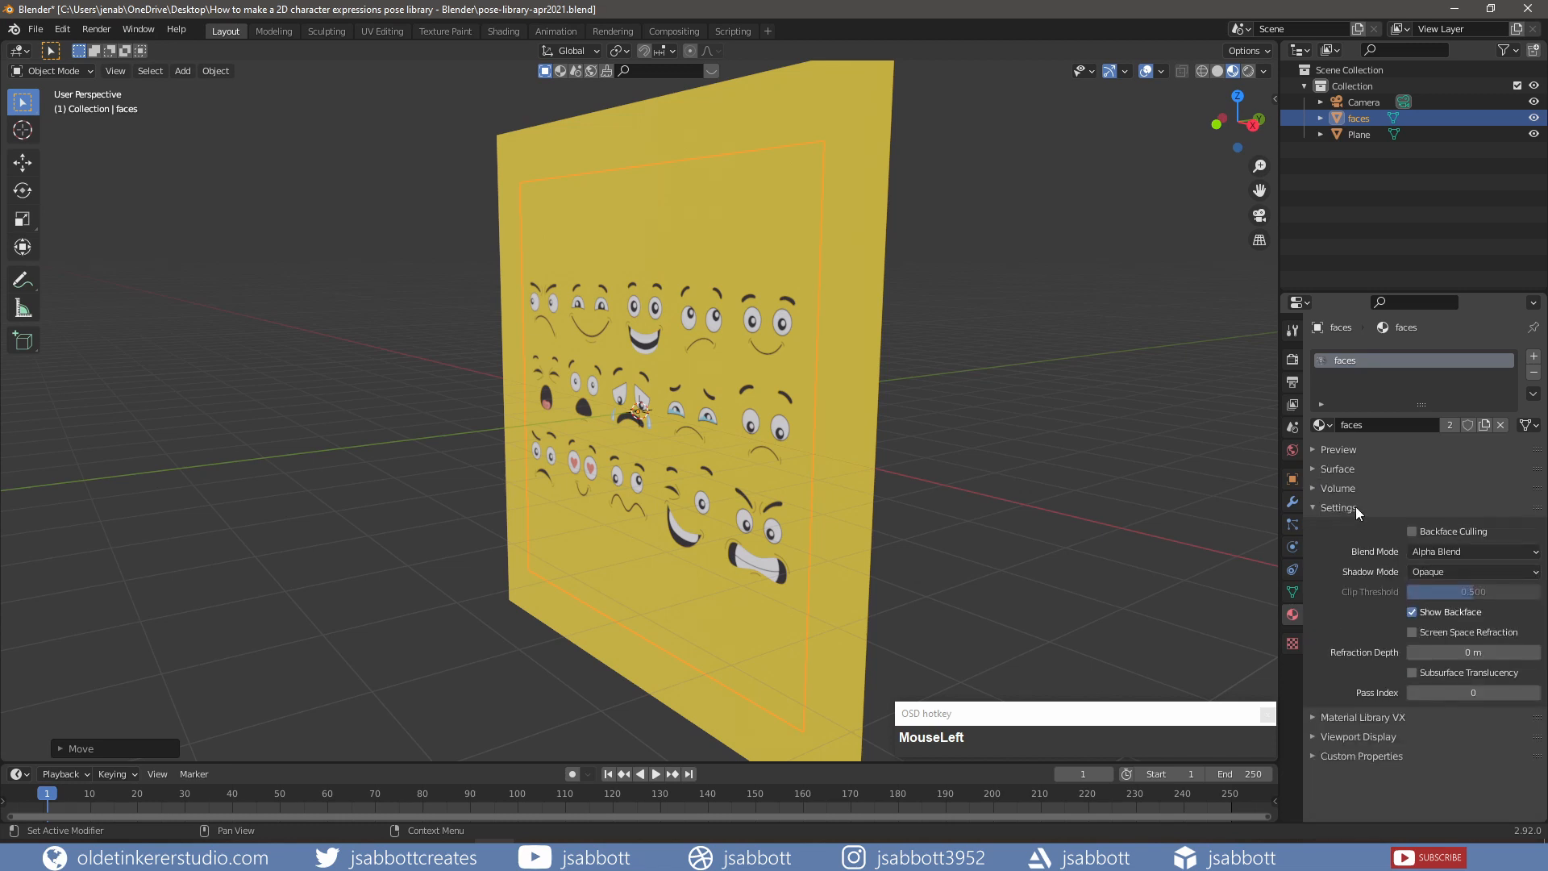
pyautogui.click(1425, 553)
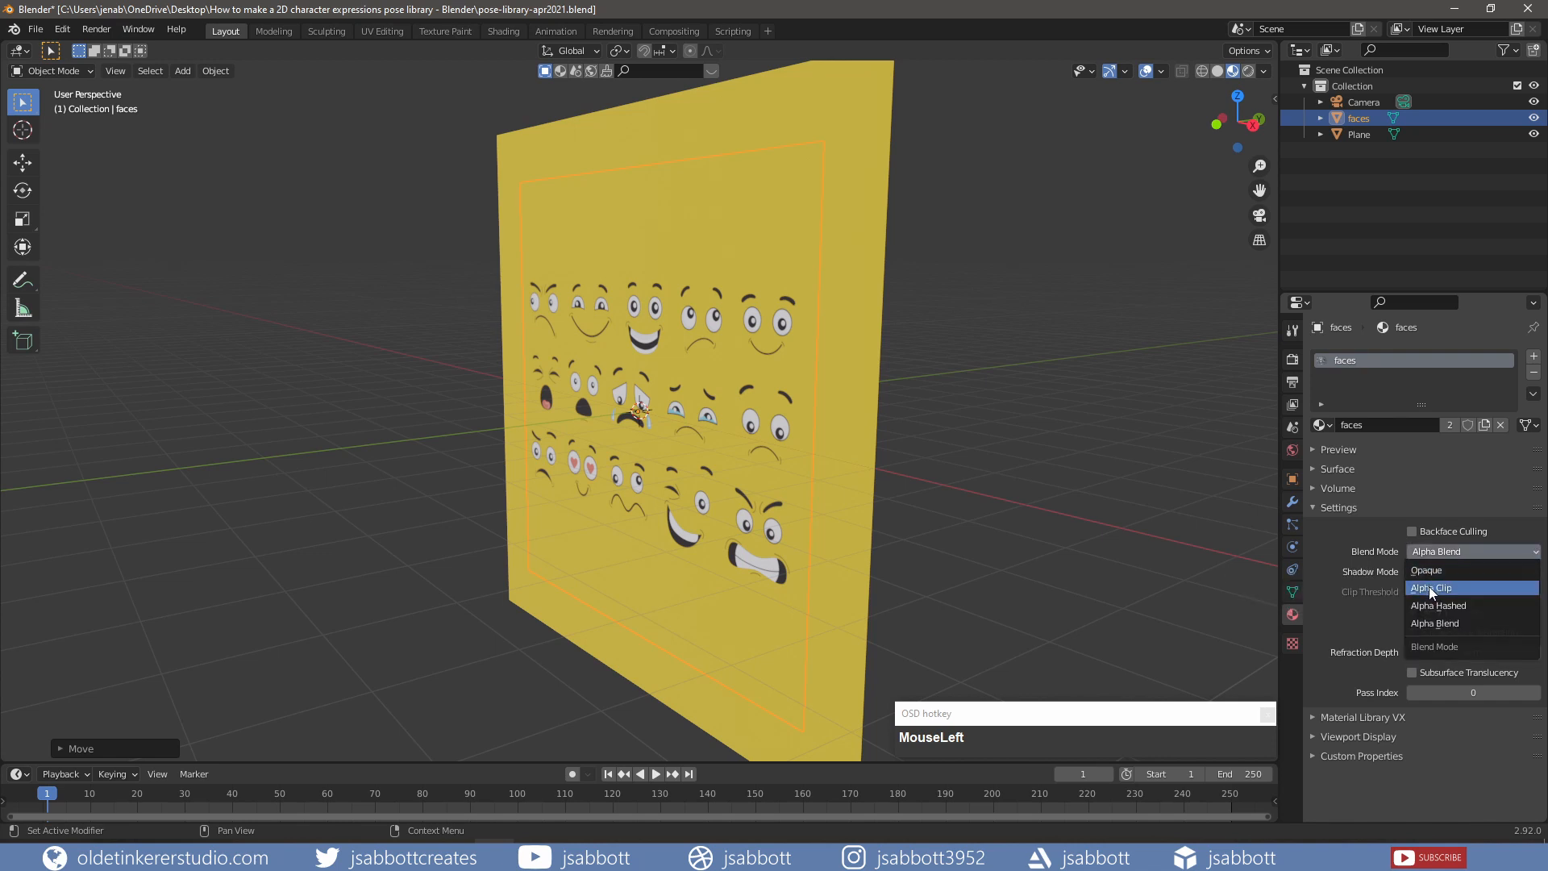
pyautogui.click(1431, 590)
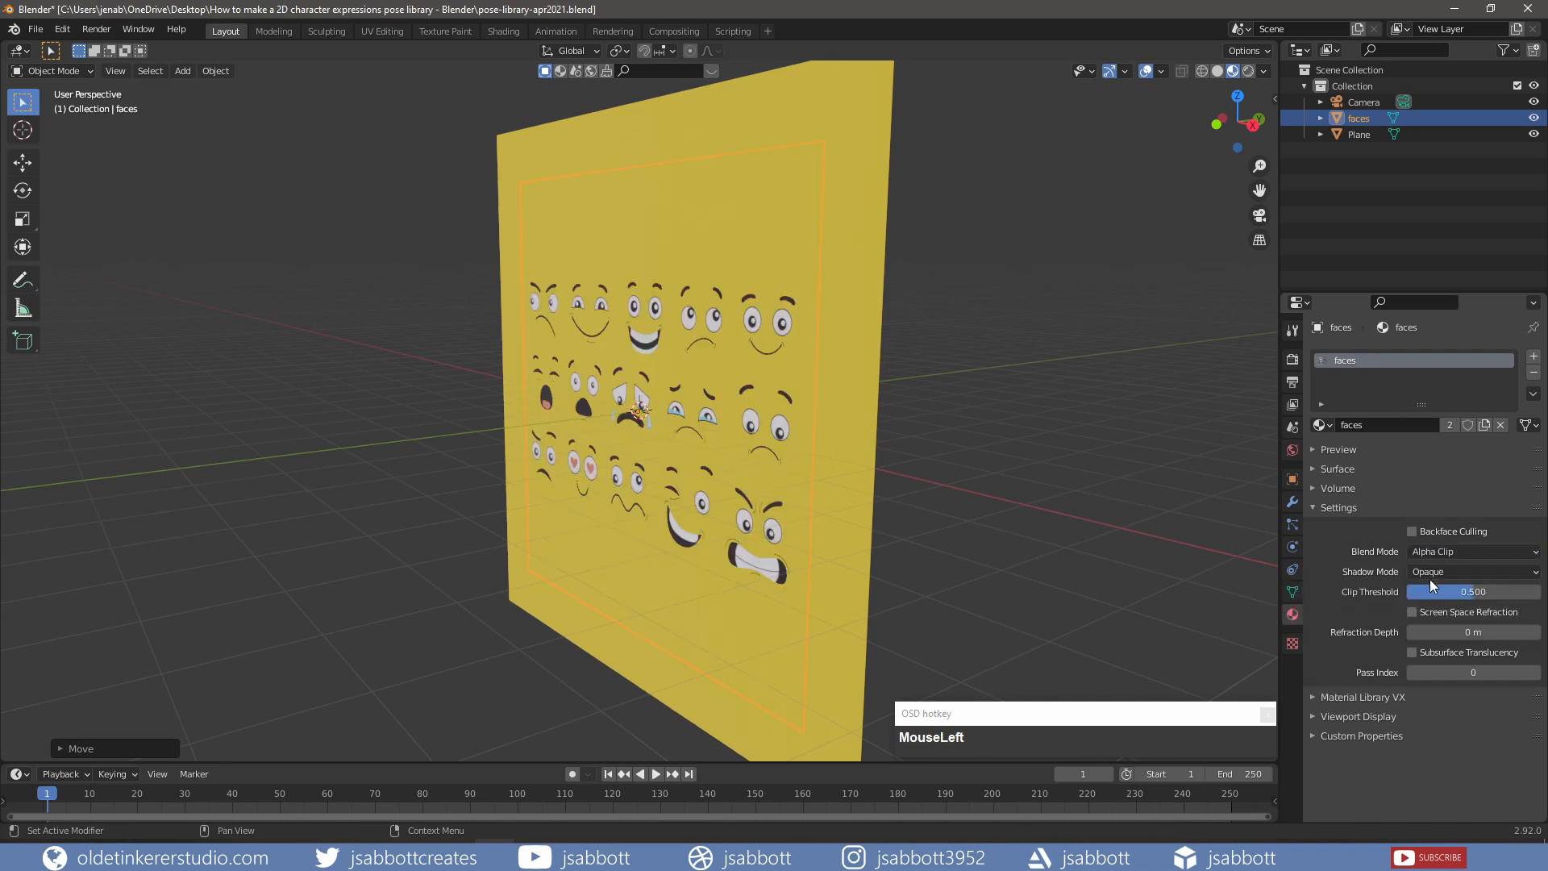
pyautogui.moveTo(1429, 573); pyautogui.dragTo(1430, 594)
pyautogui.click(1353, 550)
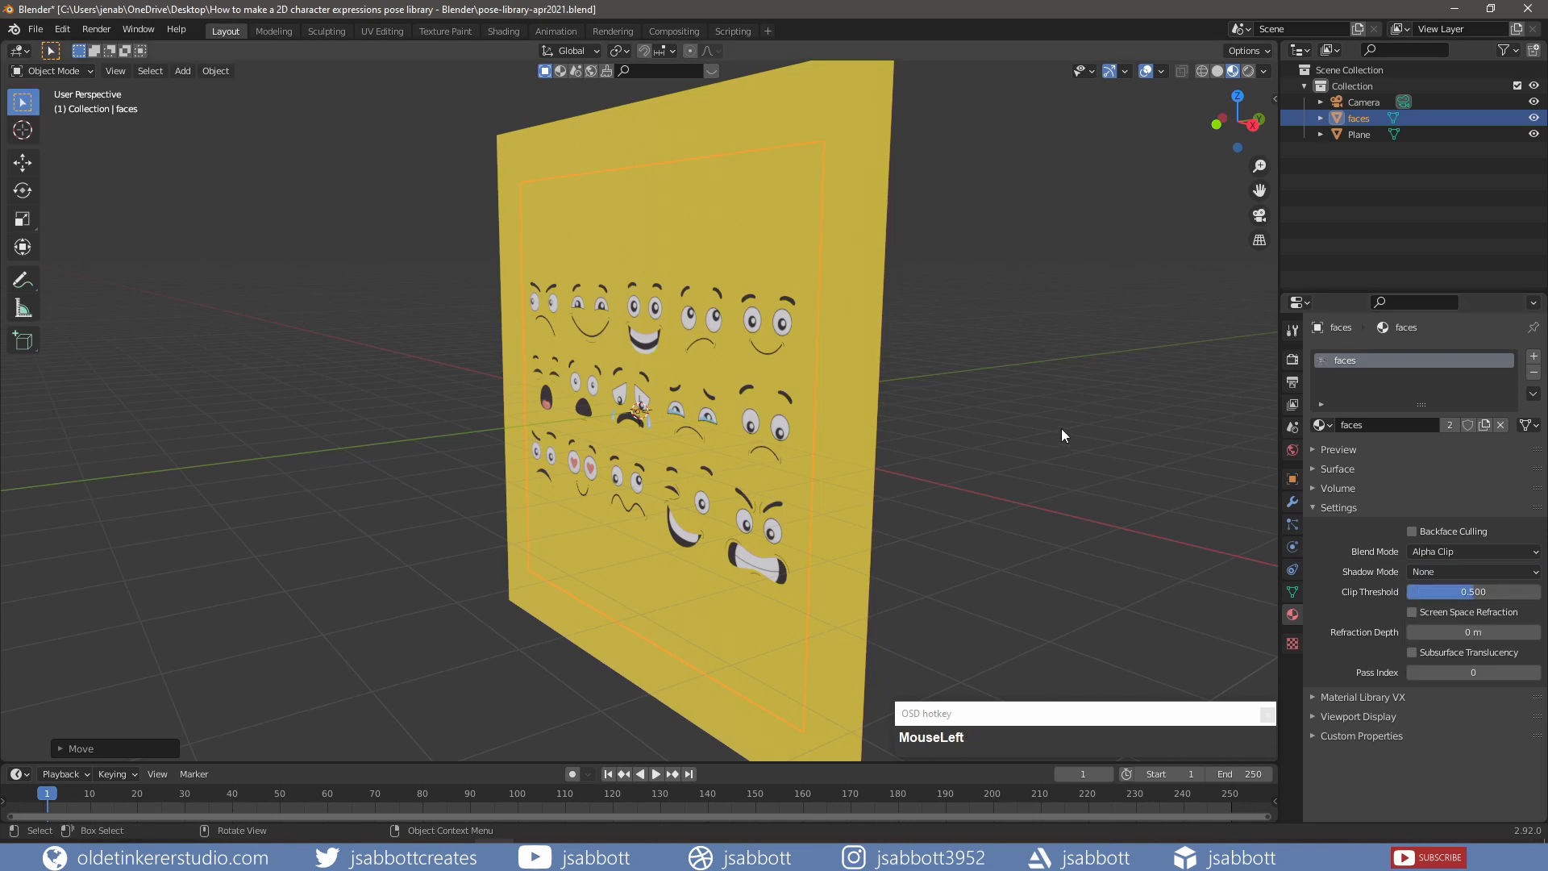
# - Lock the camera to the view and look through the camera
pyautogui.press('n')
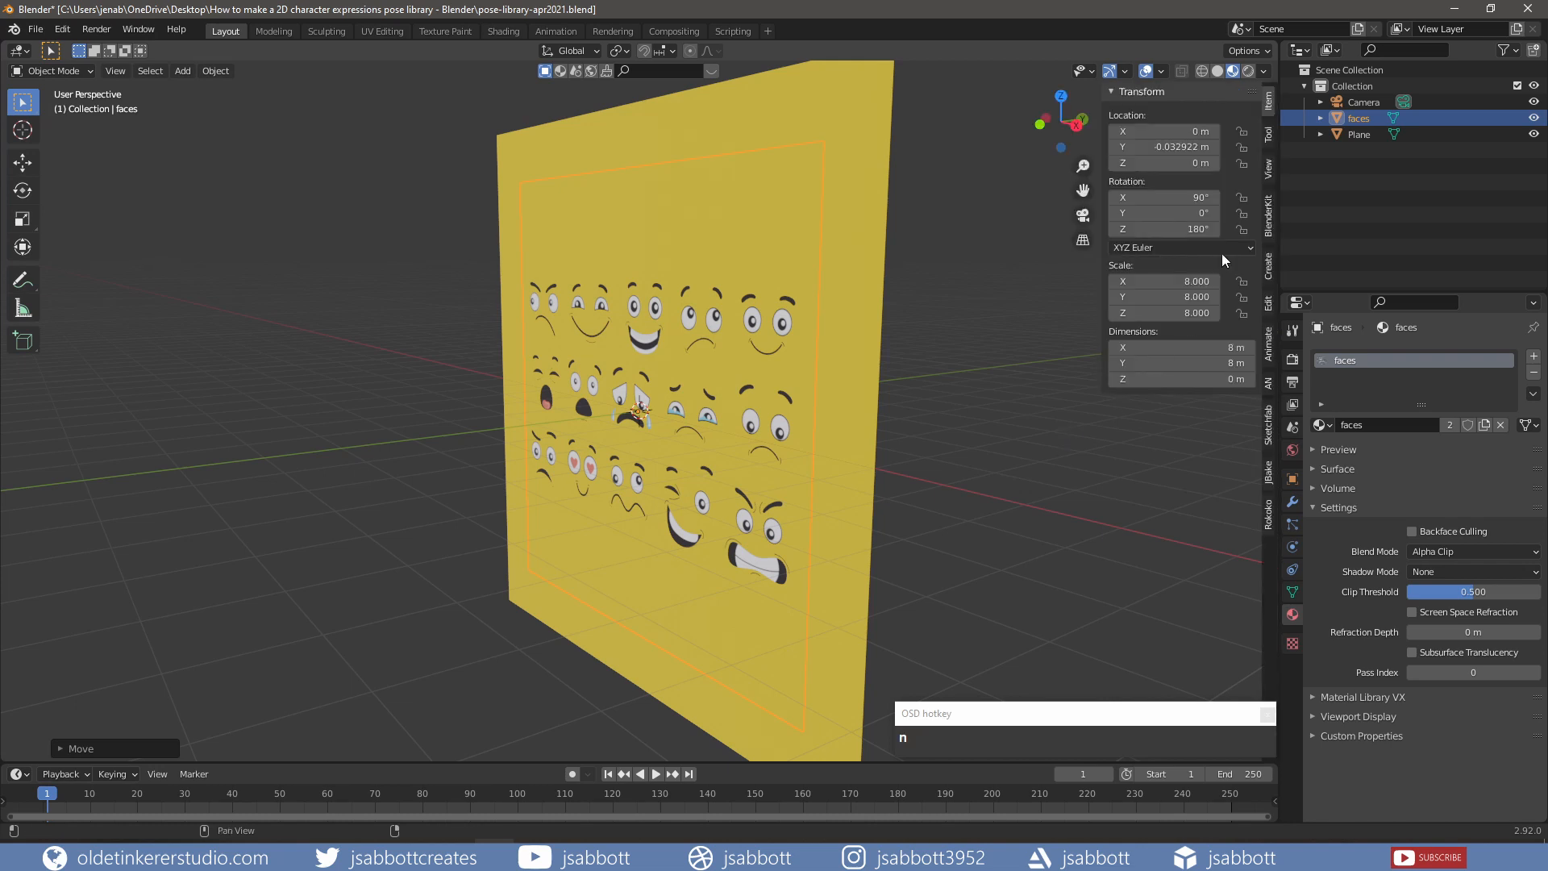
pyautogui.click(1269, 172)
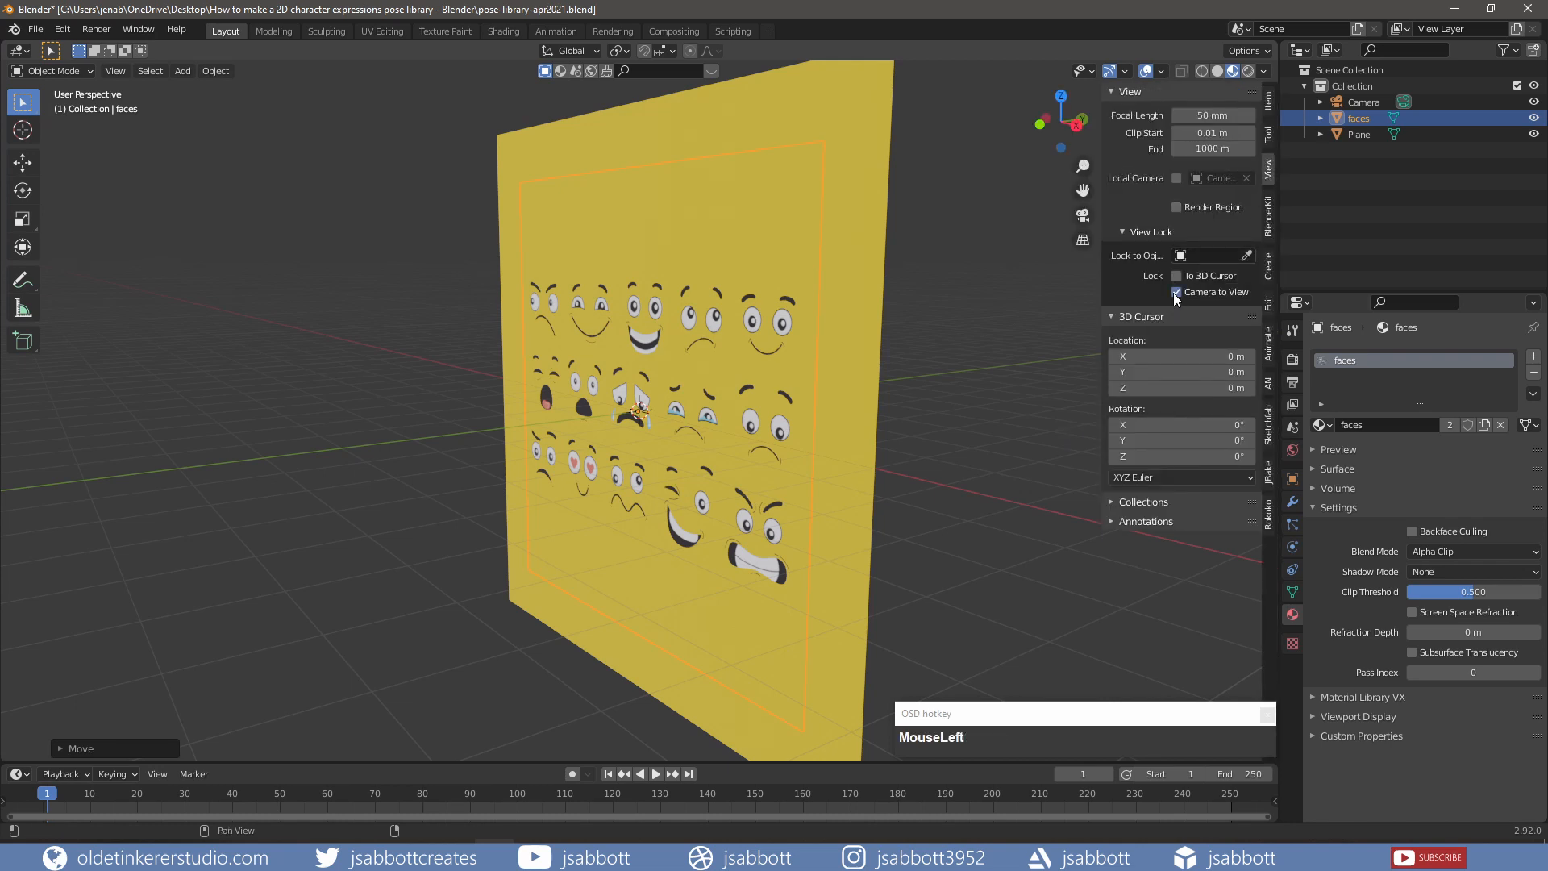
pyautogui.press('n')
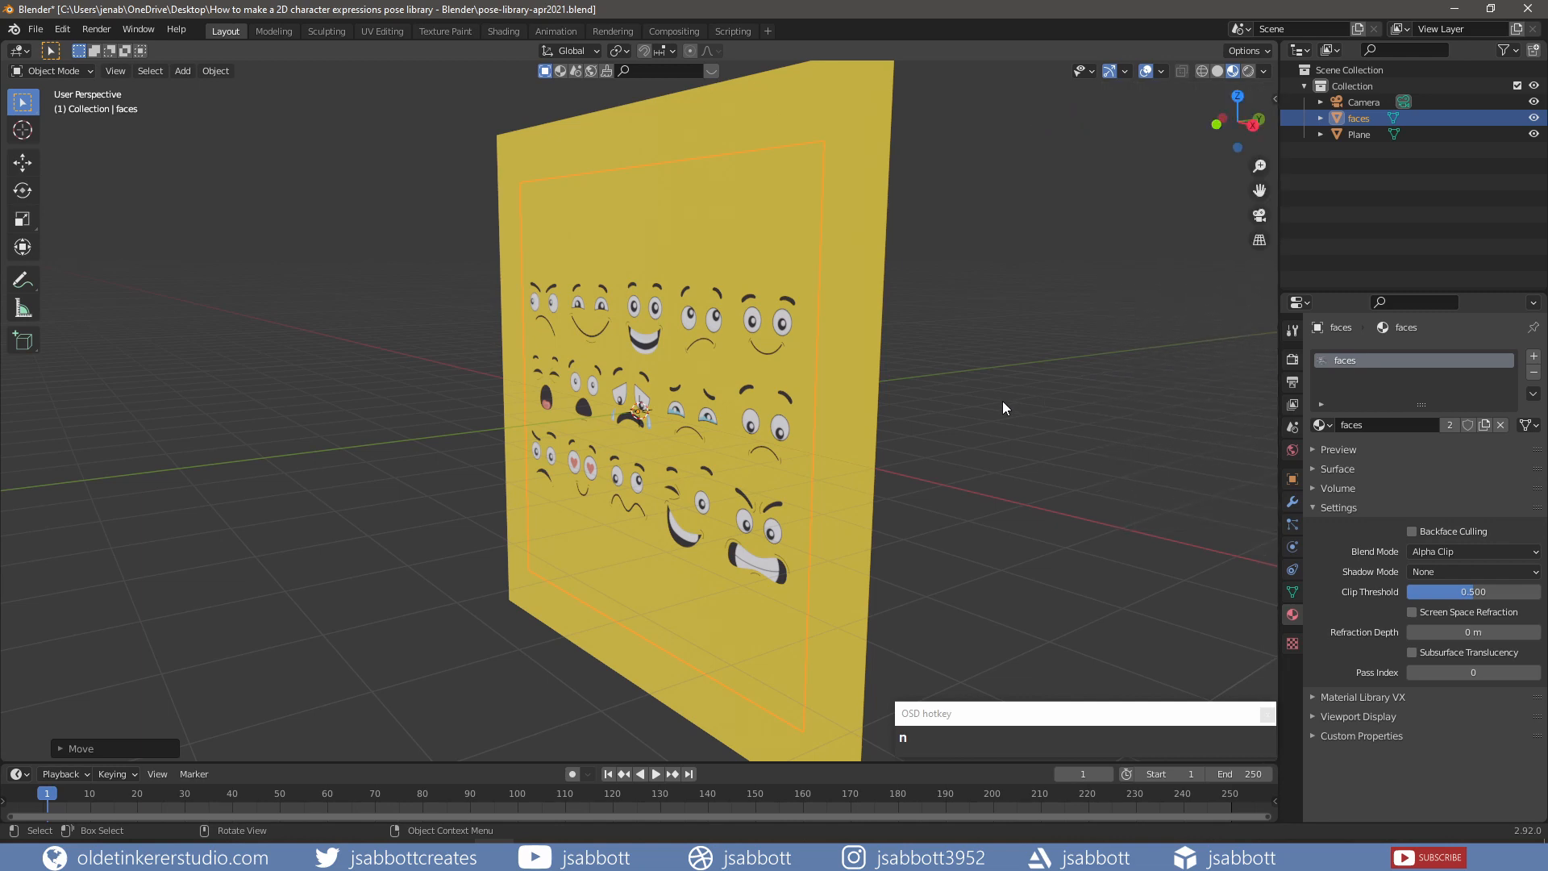
pyautogui.press('KP_0')
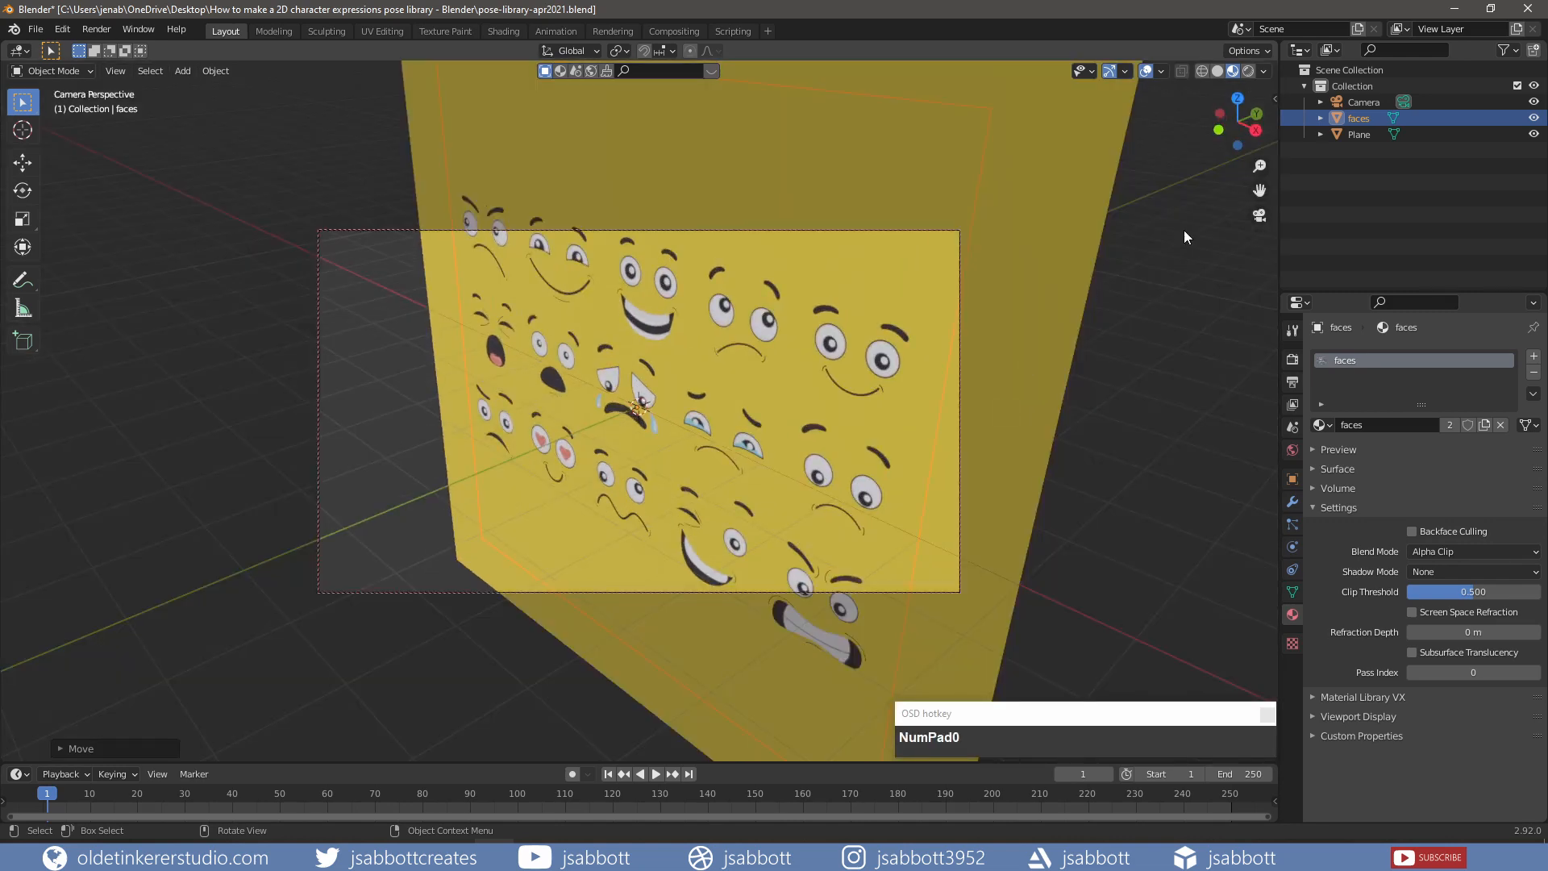
# - Clear the camera's location and rotation, and rotate it 90° around the X axis so it faces the planes
pyautogui.click(1356, 102)
pyautogui.hotkey('alt', 'g')
pyautogui.hotkey('alt', 'r')
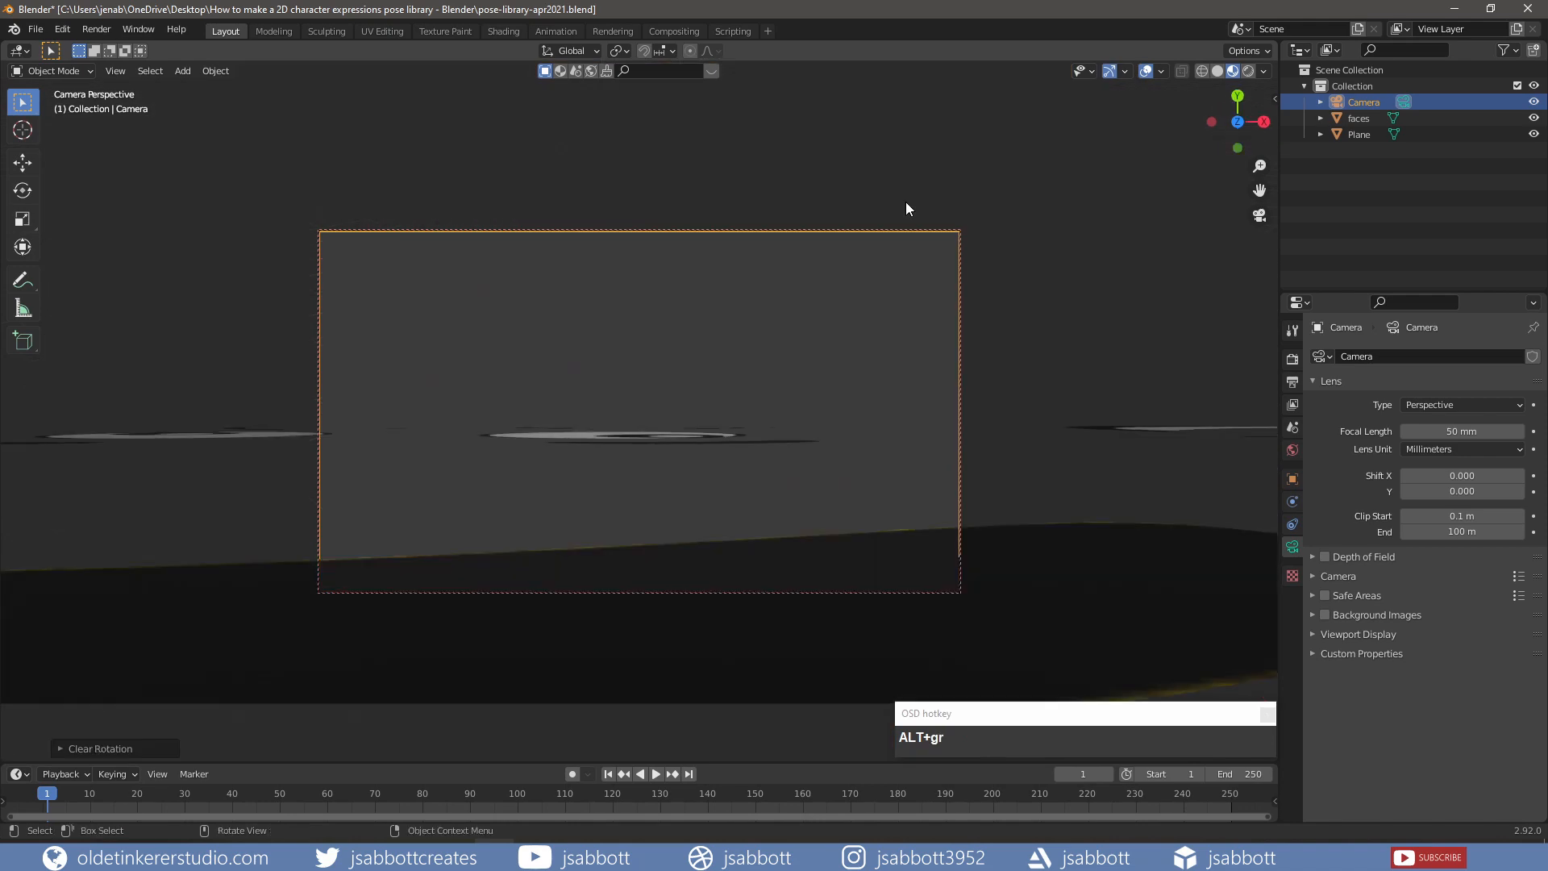
pyautogui.scroll(-3, 848, 338)
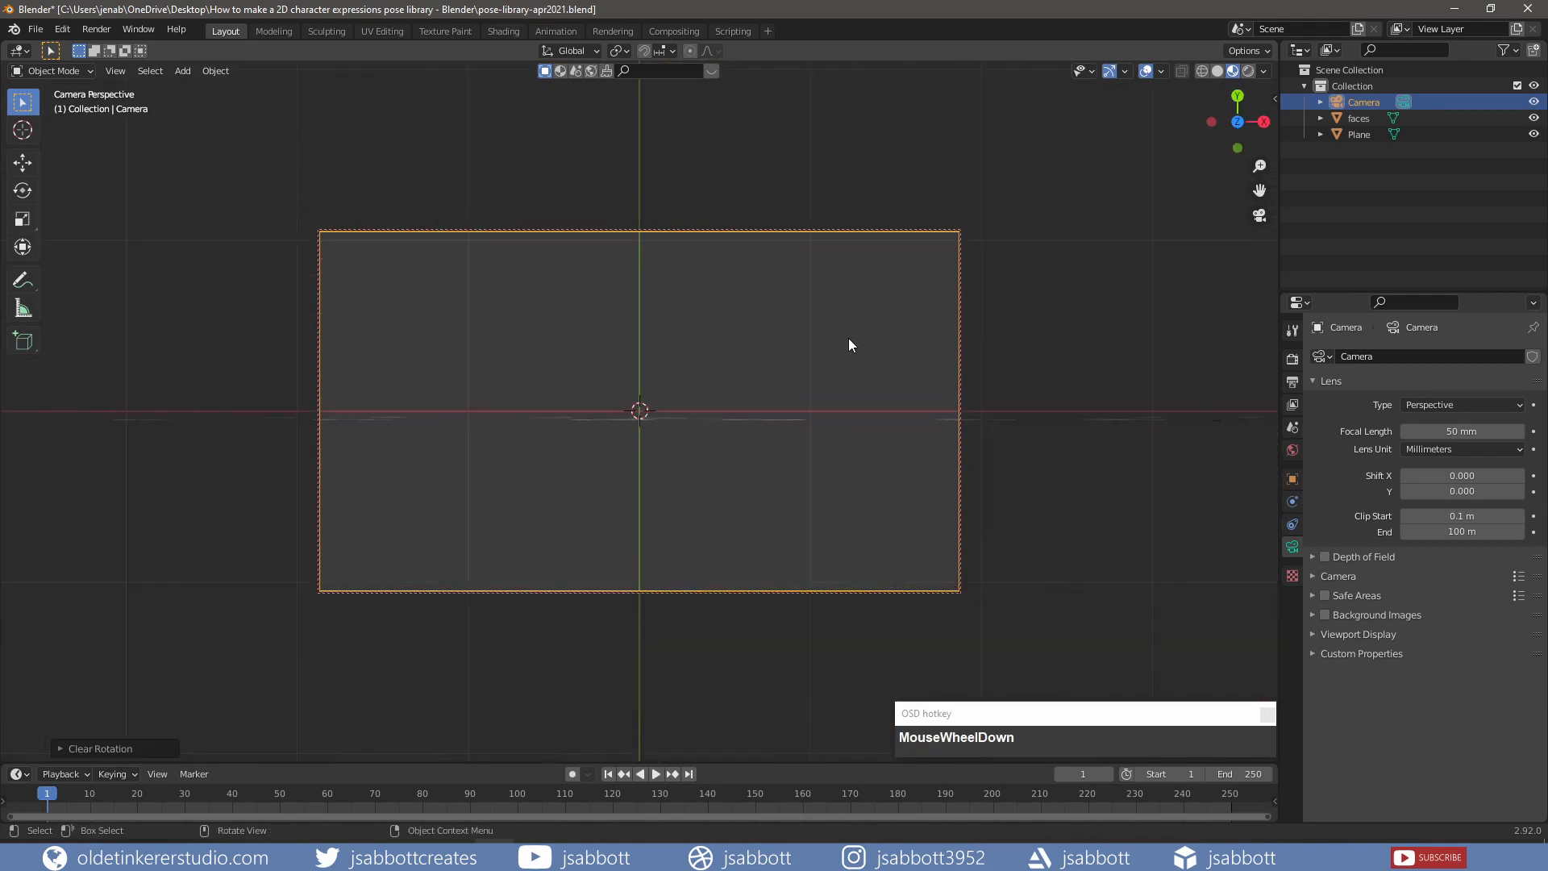
pyautogui.press('r')
pyautogui.press('x')
pyautogui.press('KP_9')
pyautogui.press('KP_0')
pyautogui.press('Return')
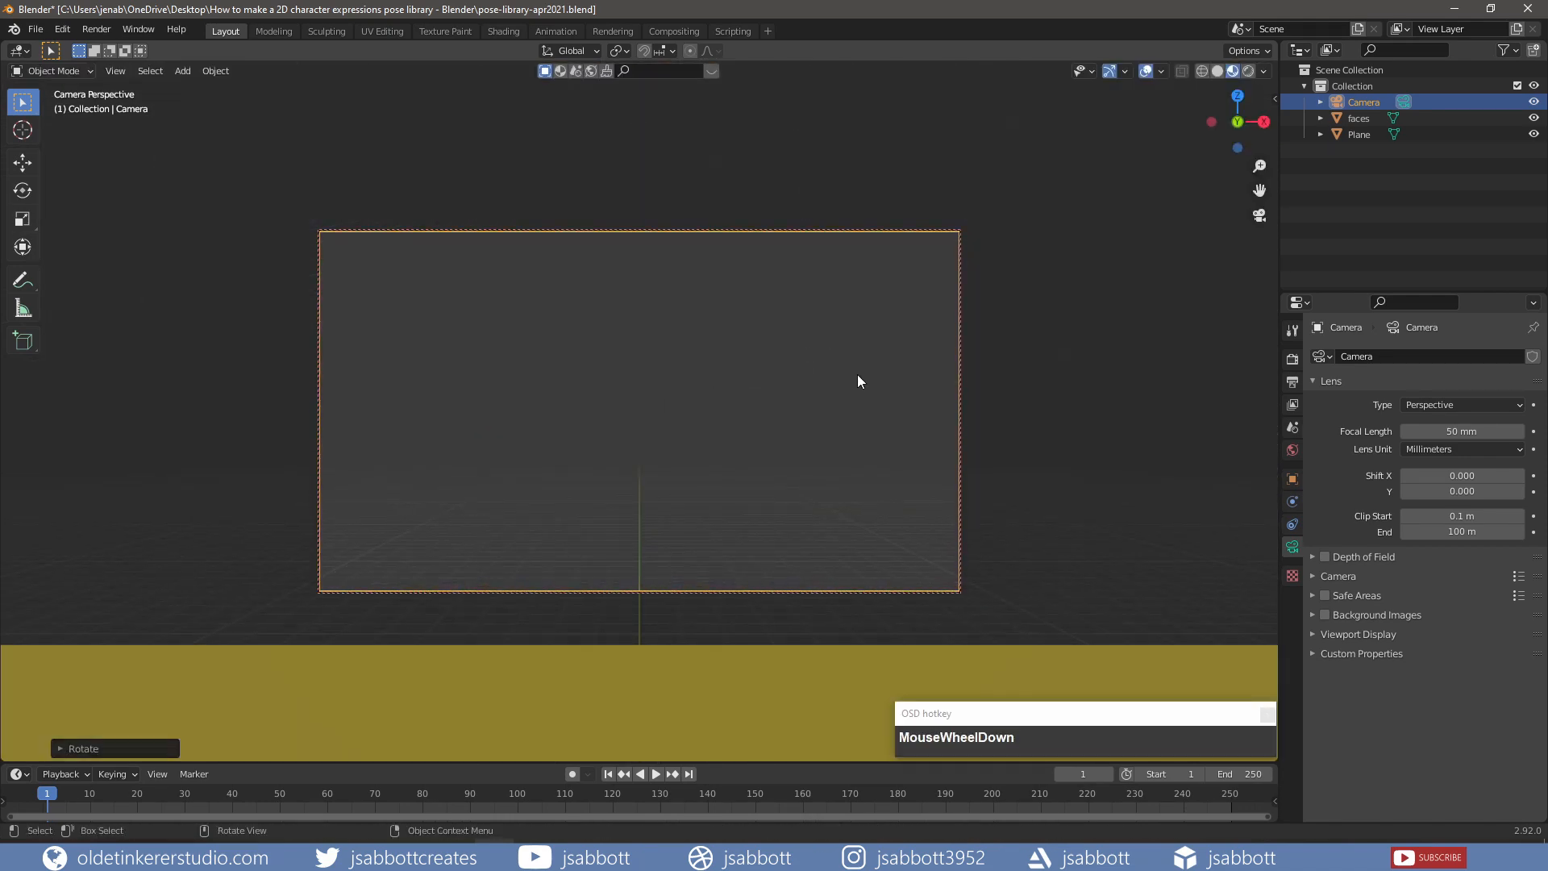
# - Frame all the facial expressions within the camera's border and return to the front view
pyautogui.keyDown('shift'); pyautogui.moveTo(825, 491); pyautogui.dragTo(843, 317, button='middle'); pyautogui.keyUp('shift')
pyautogui.scroll(3, 845, 337)
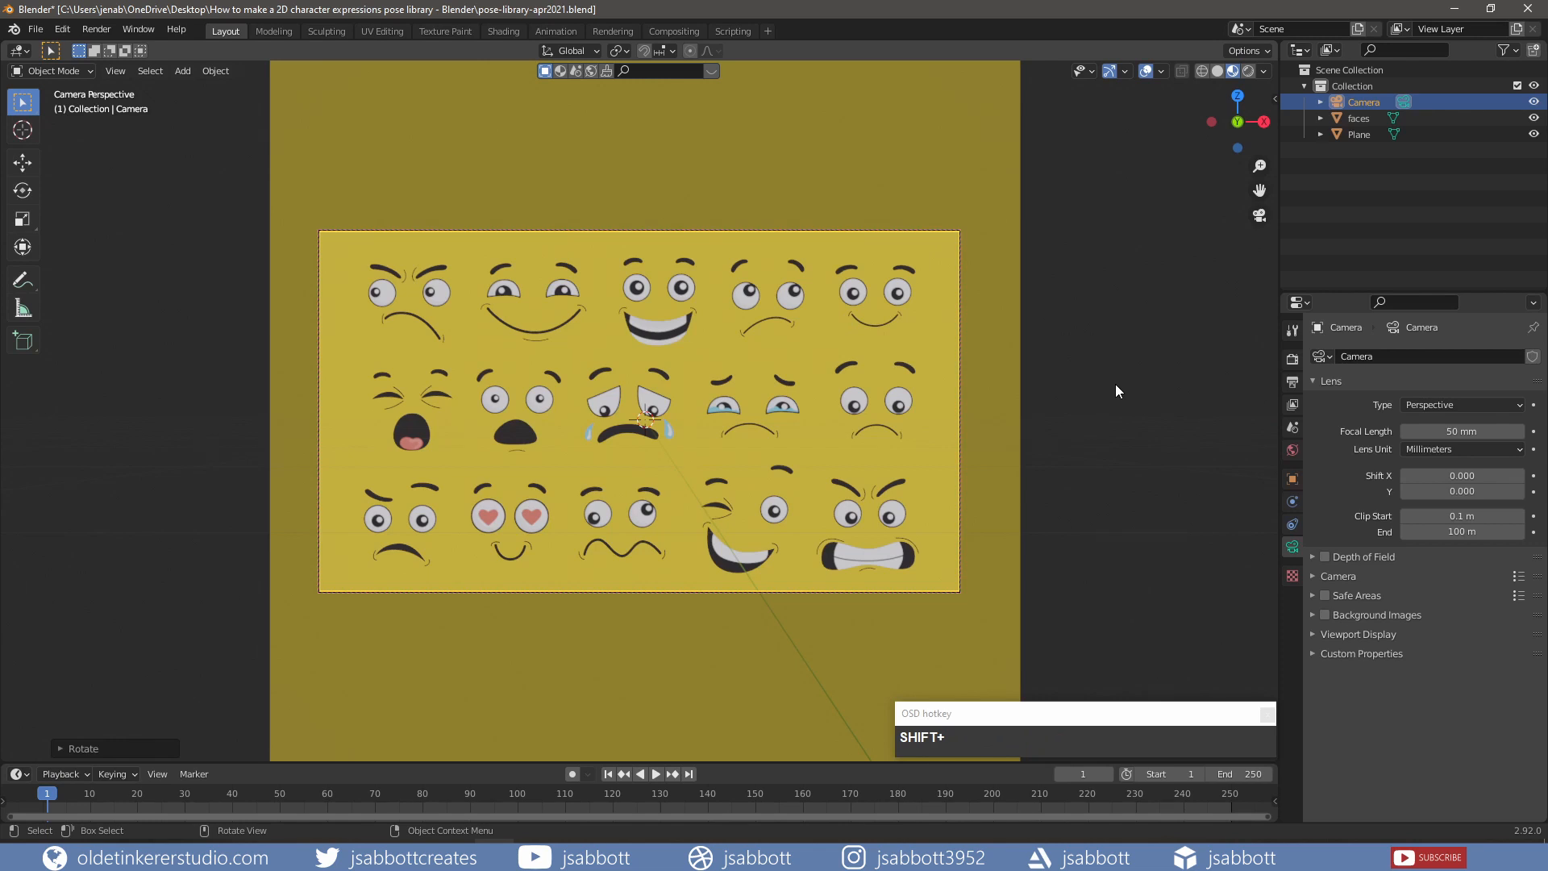
pyautogui.press('KP_1')
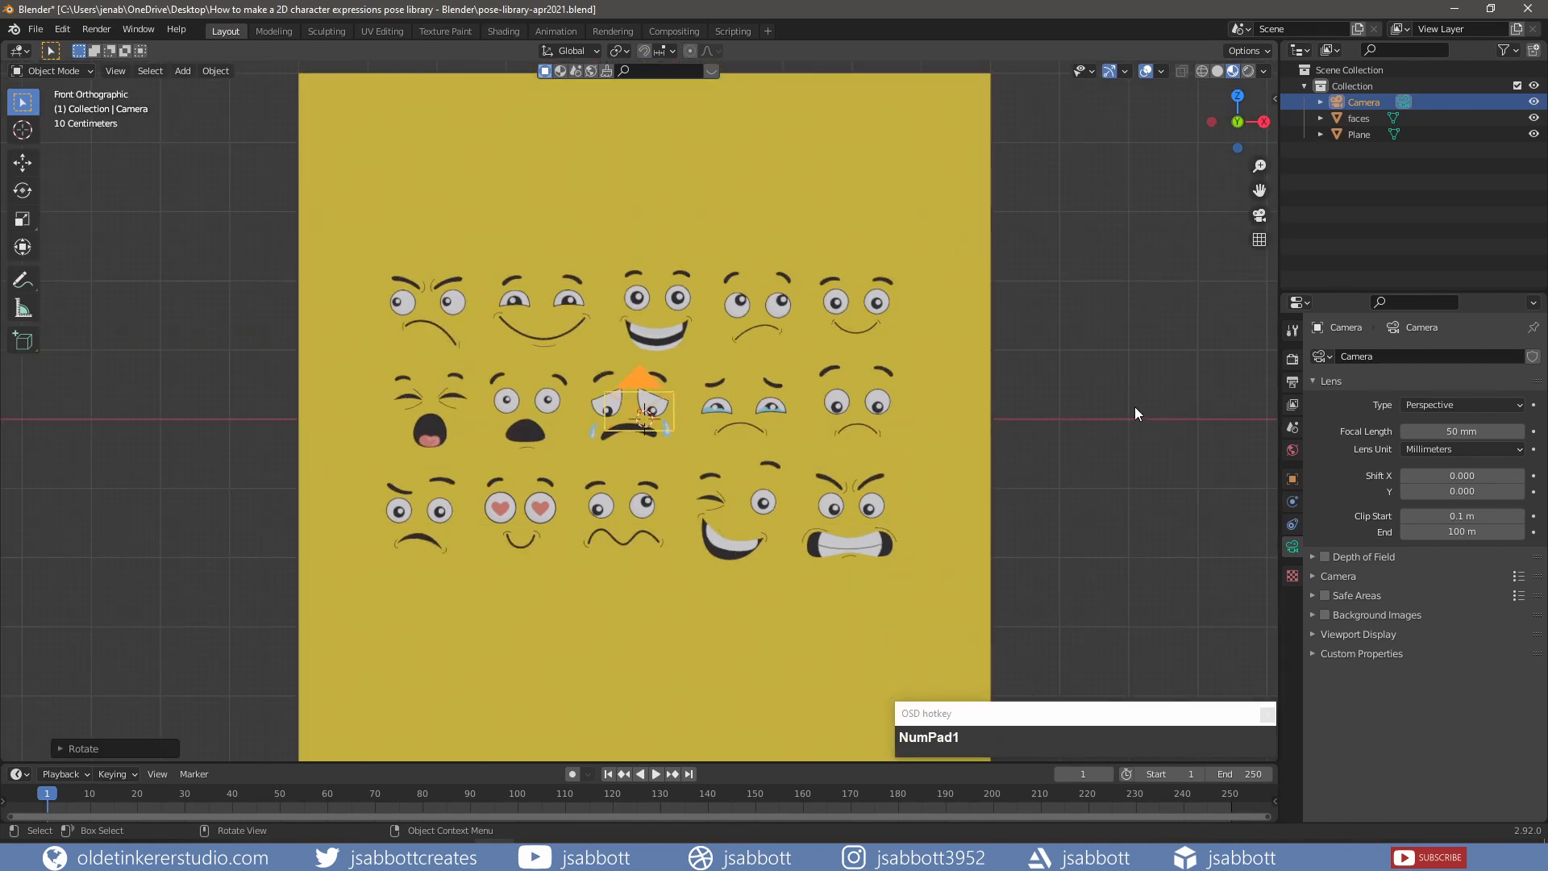
# - Add a three-point Tri-Lighting setup for the yellow plane and show the scene in rendered shading
pyautogui.scroll(-1, 645, 425)
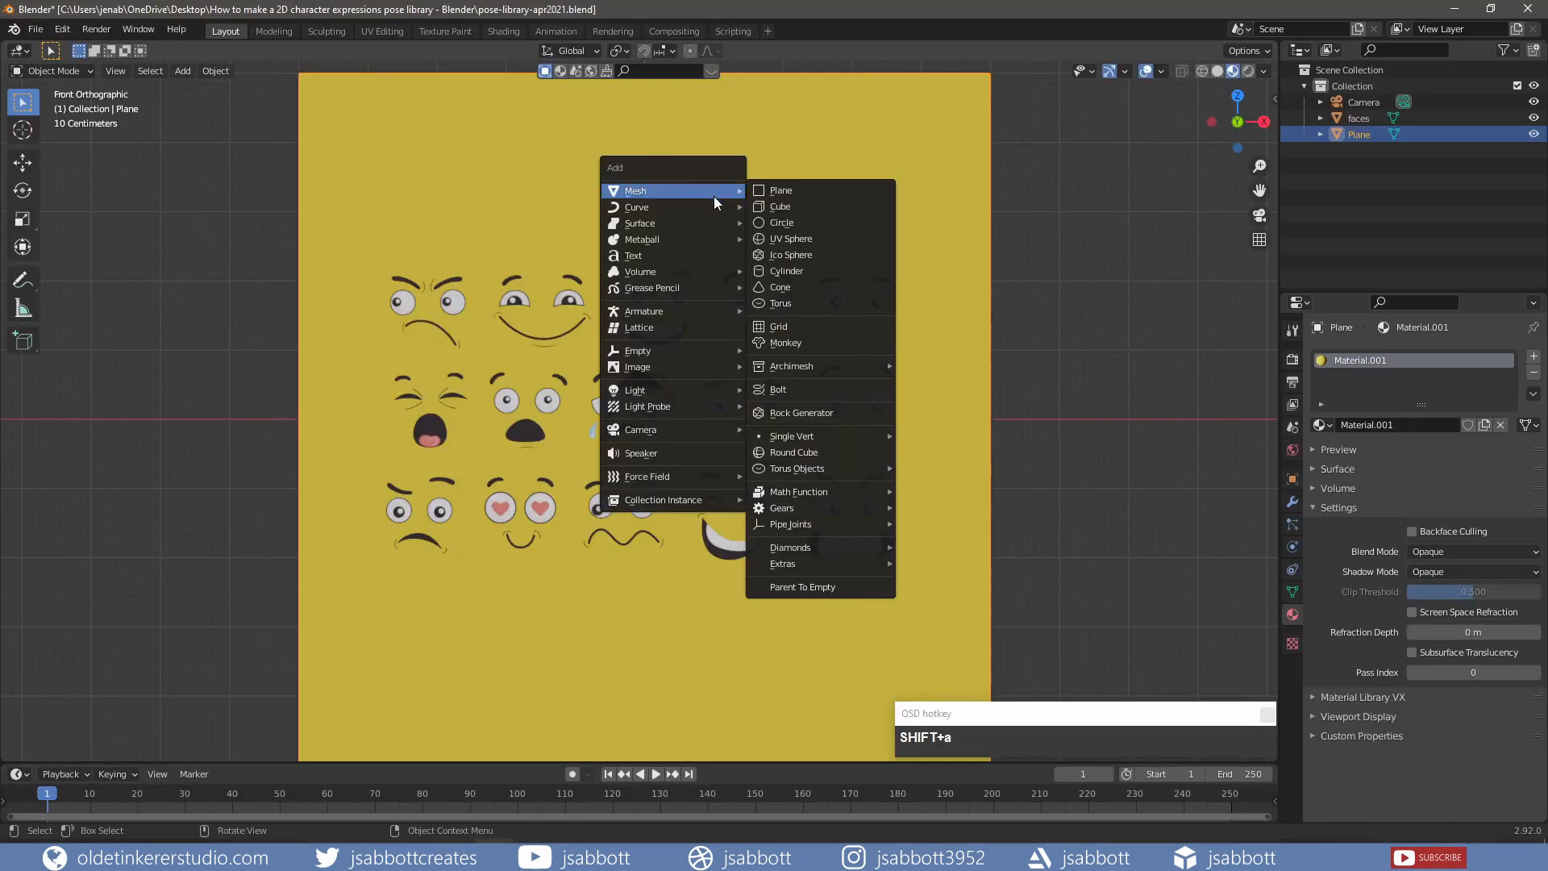
pyautogui.moveTo(708, 387)
pyautogui.click(806, 460)
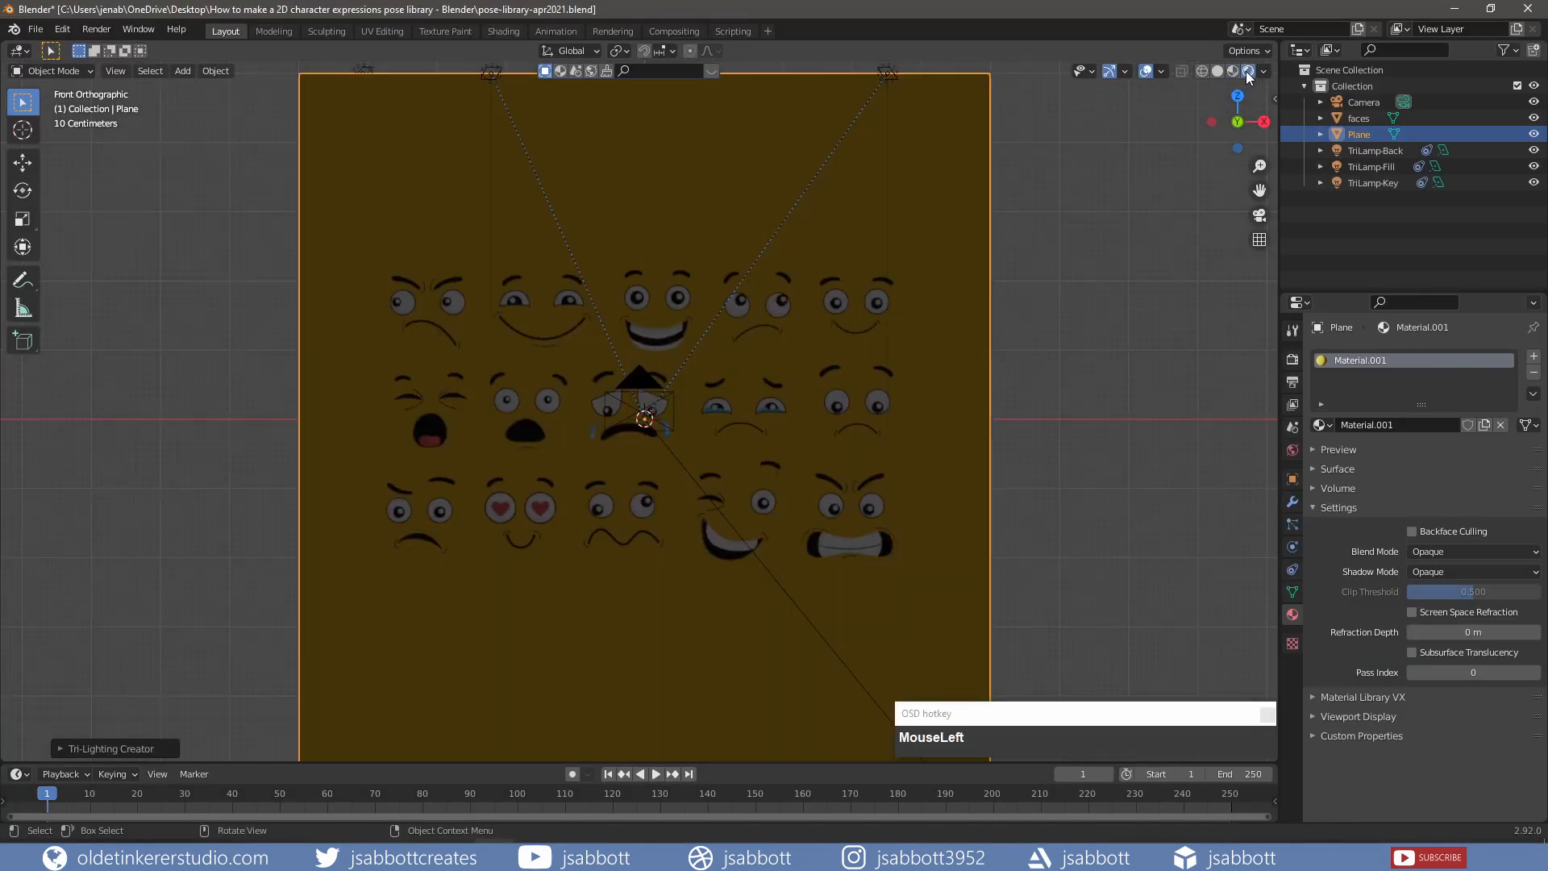
# - Raise the back light's power, and set the fill light to 250 W and the key light to 350 W
pyautogui.click(1375, 150)
pyautogui.click(1449, 459)
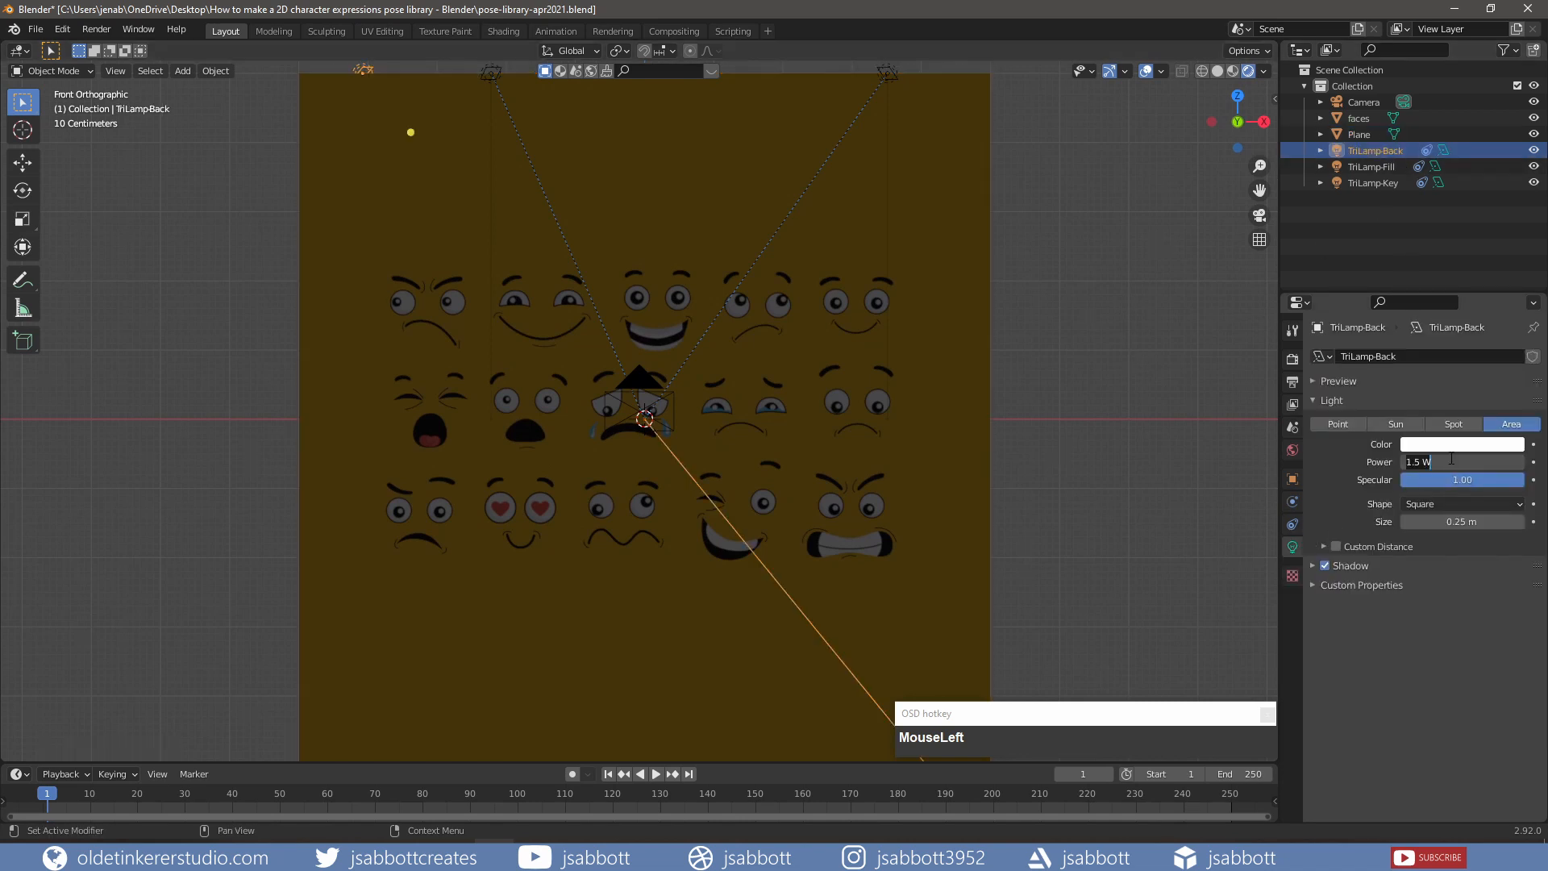
pyautogui.write('15')
pyautogui.press('Return')
pyautogui.click(1374, 167)
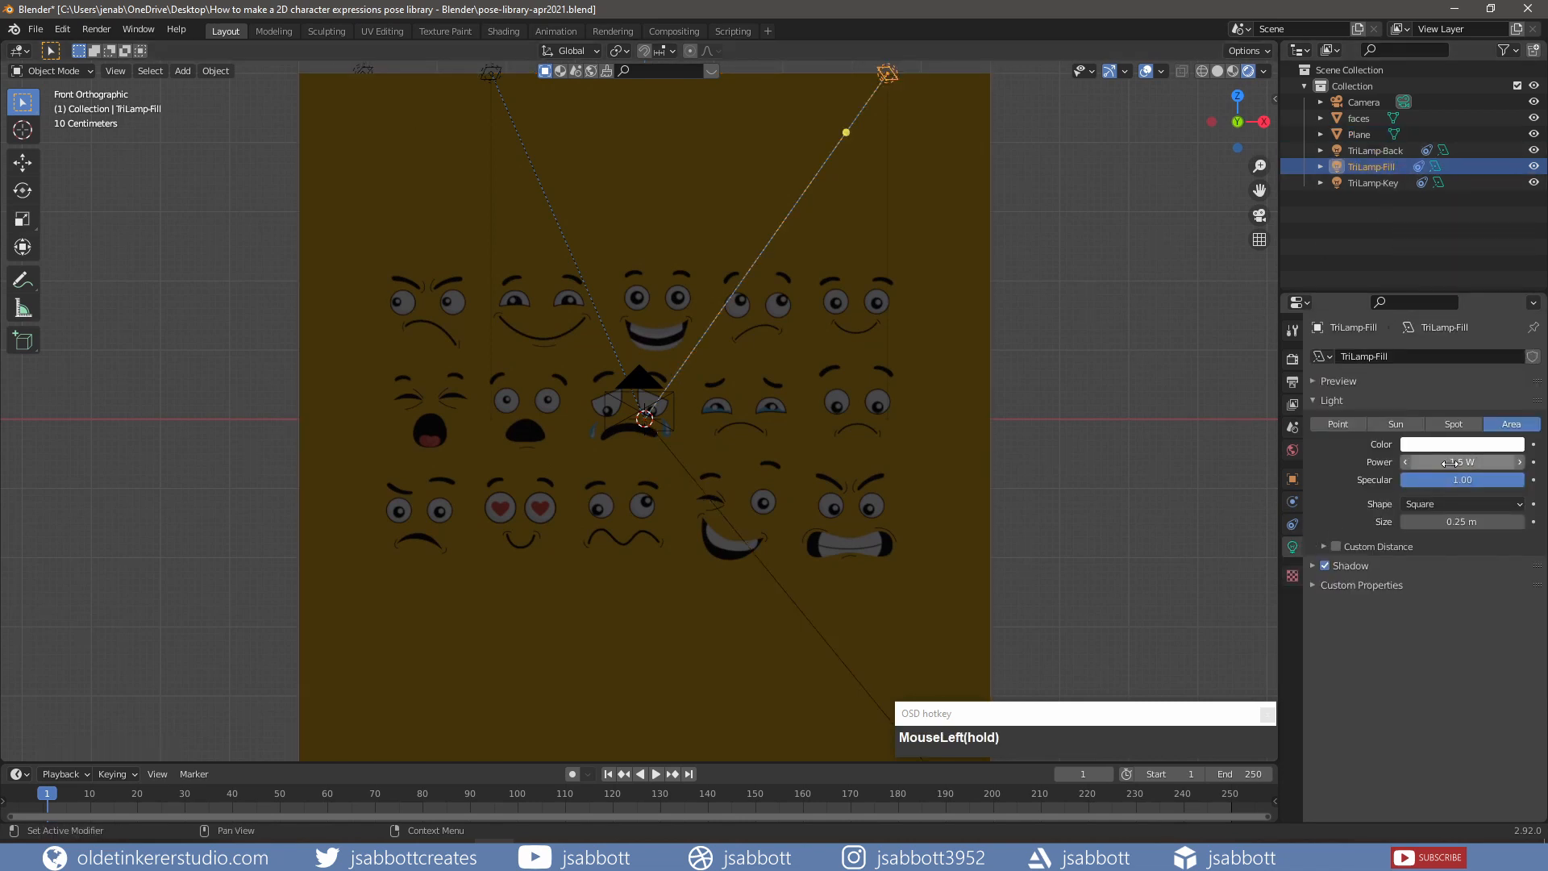
pyautogui.click(1452, 463)
pyautogui.write('25')
pyautogui.press('Return')
pyautogui.click(1373, 183)
pyautogui.click(1452, 462)
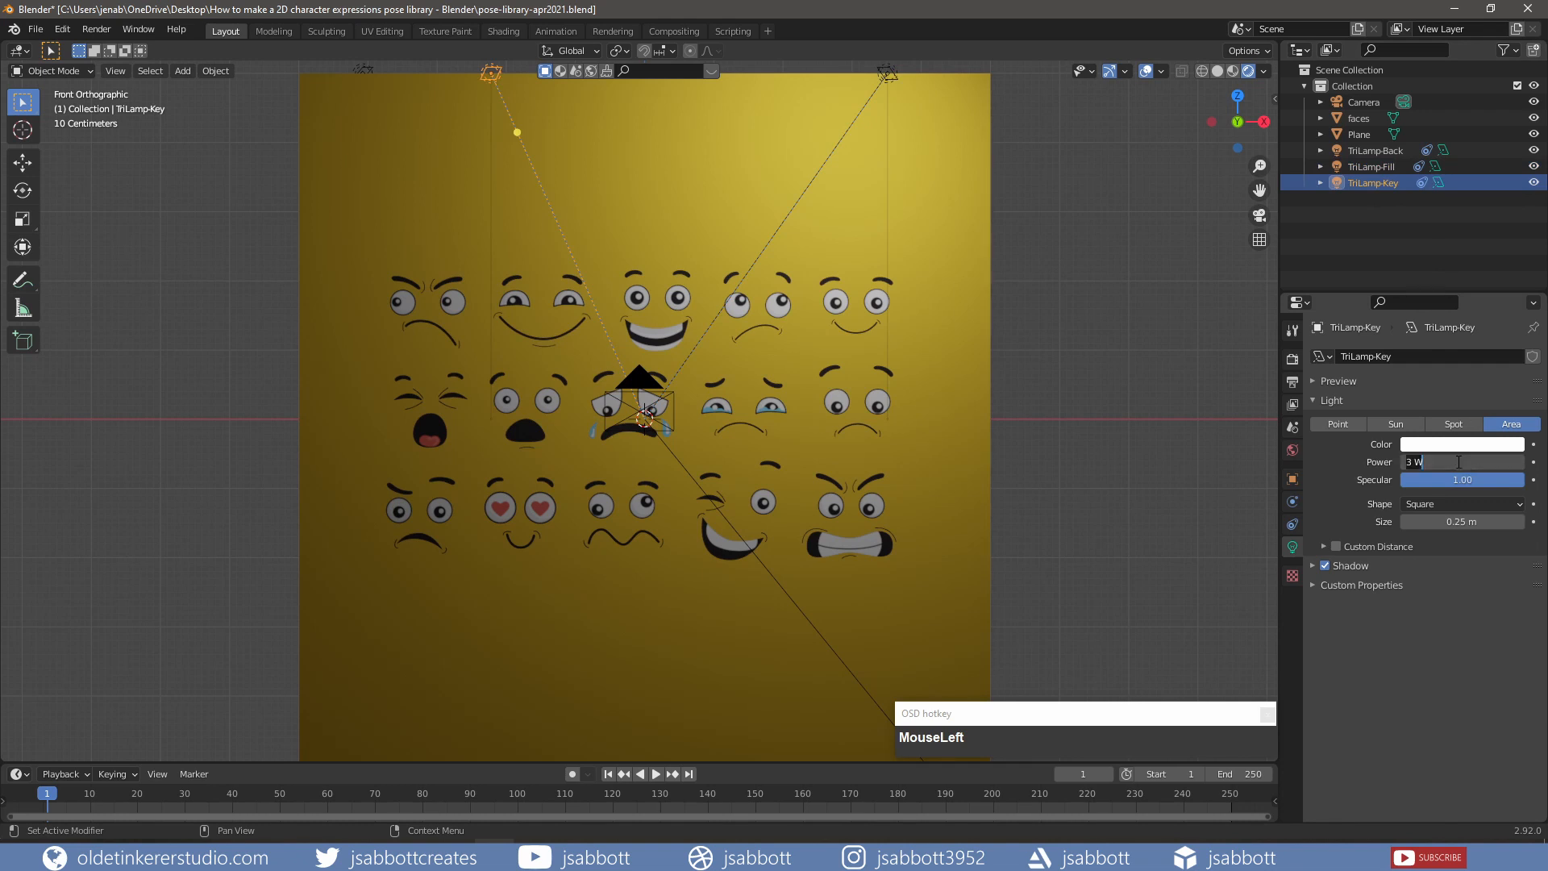
pyautogui.write('50')
pyautogui.press('Return')
# - Set the key light's power to 450 W, the fill light's to 350 W and the back light's to 250 W
pyautogui.click(1456, 461)
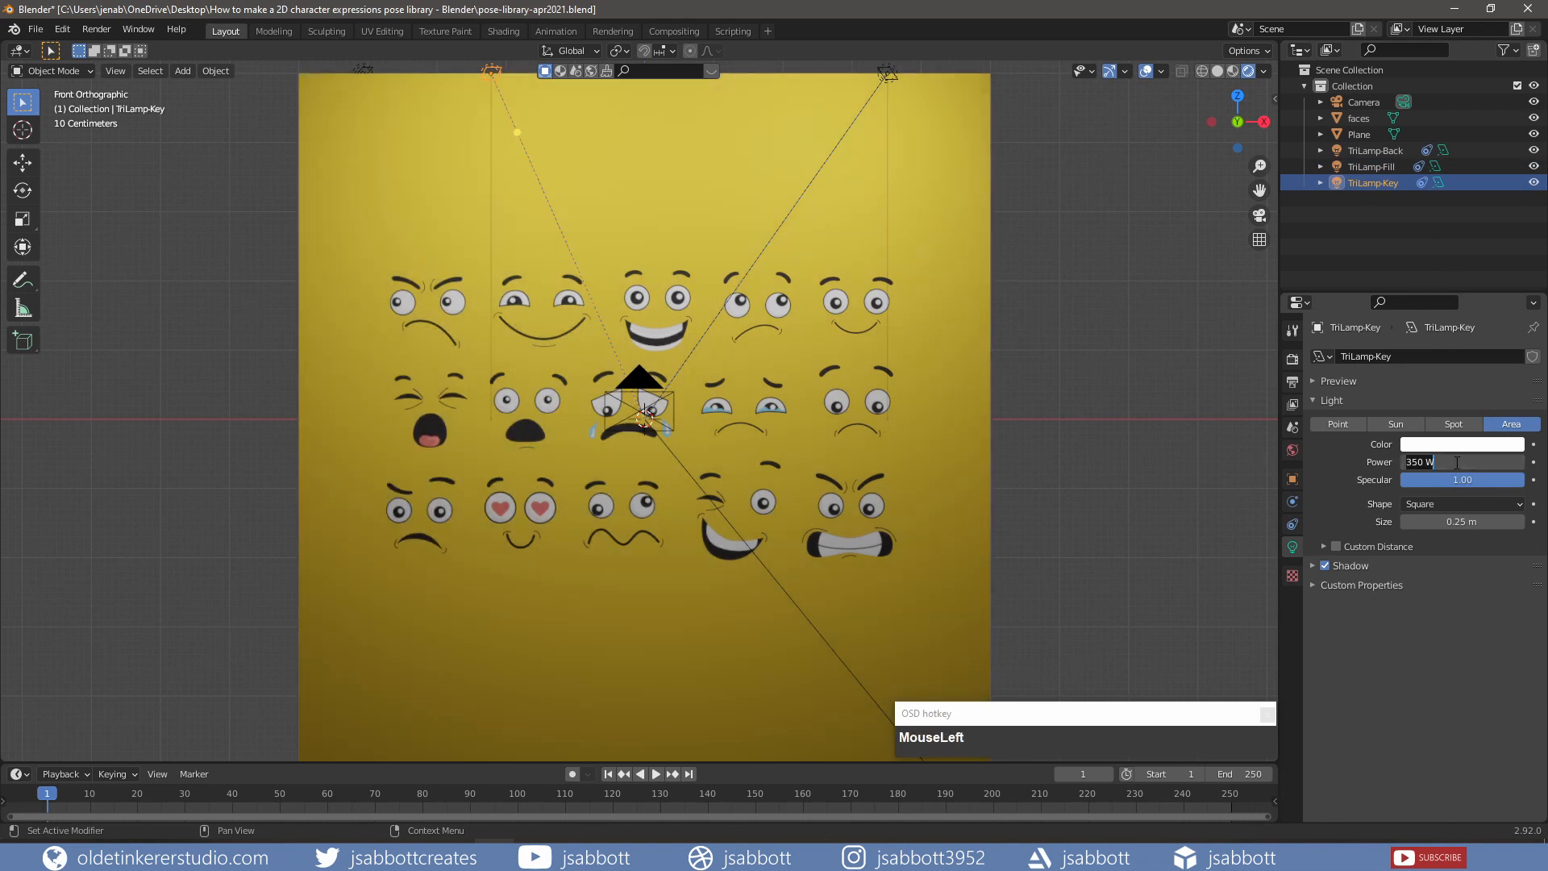
pyautogui.write('450')
pyautogui.press('Return')
pyautogui.click(1371, 167)
pyautogui.click(1444, 463)
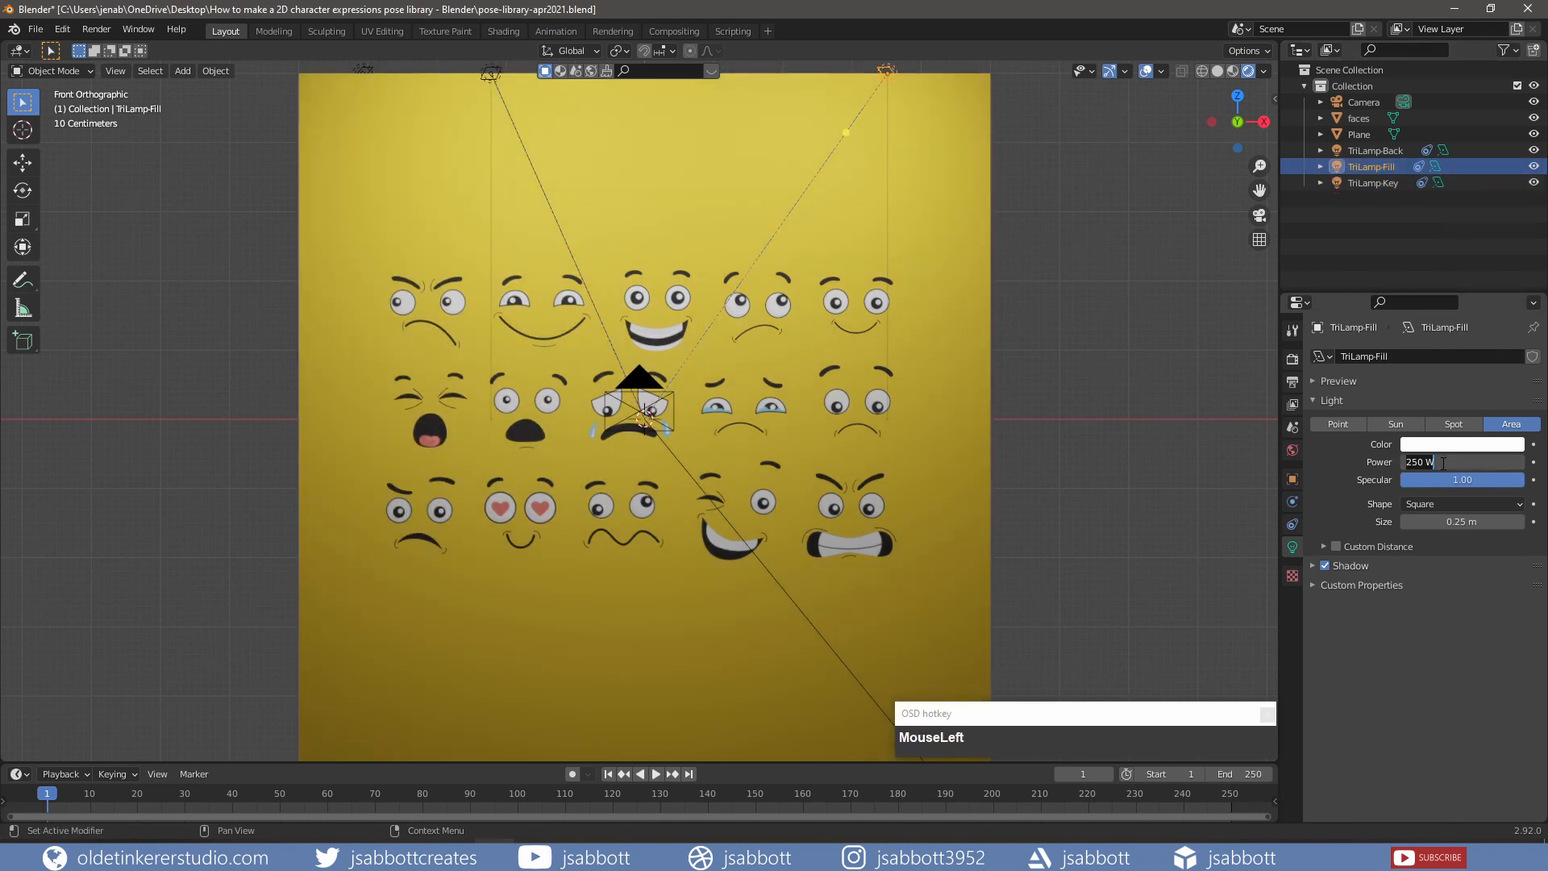
pyautogui.press('BackSpace')
pyautogui.write('225')
pyautogui.press('Return')
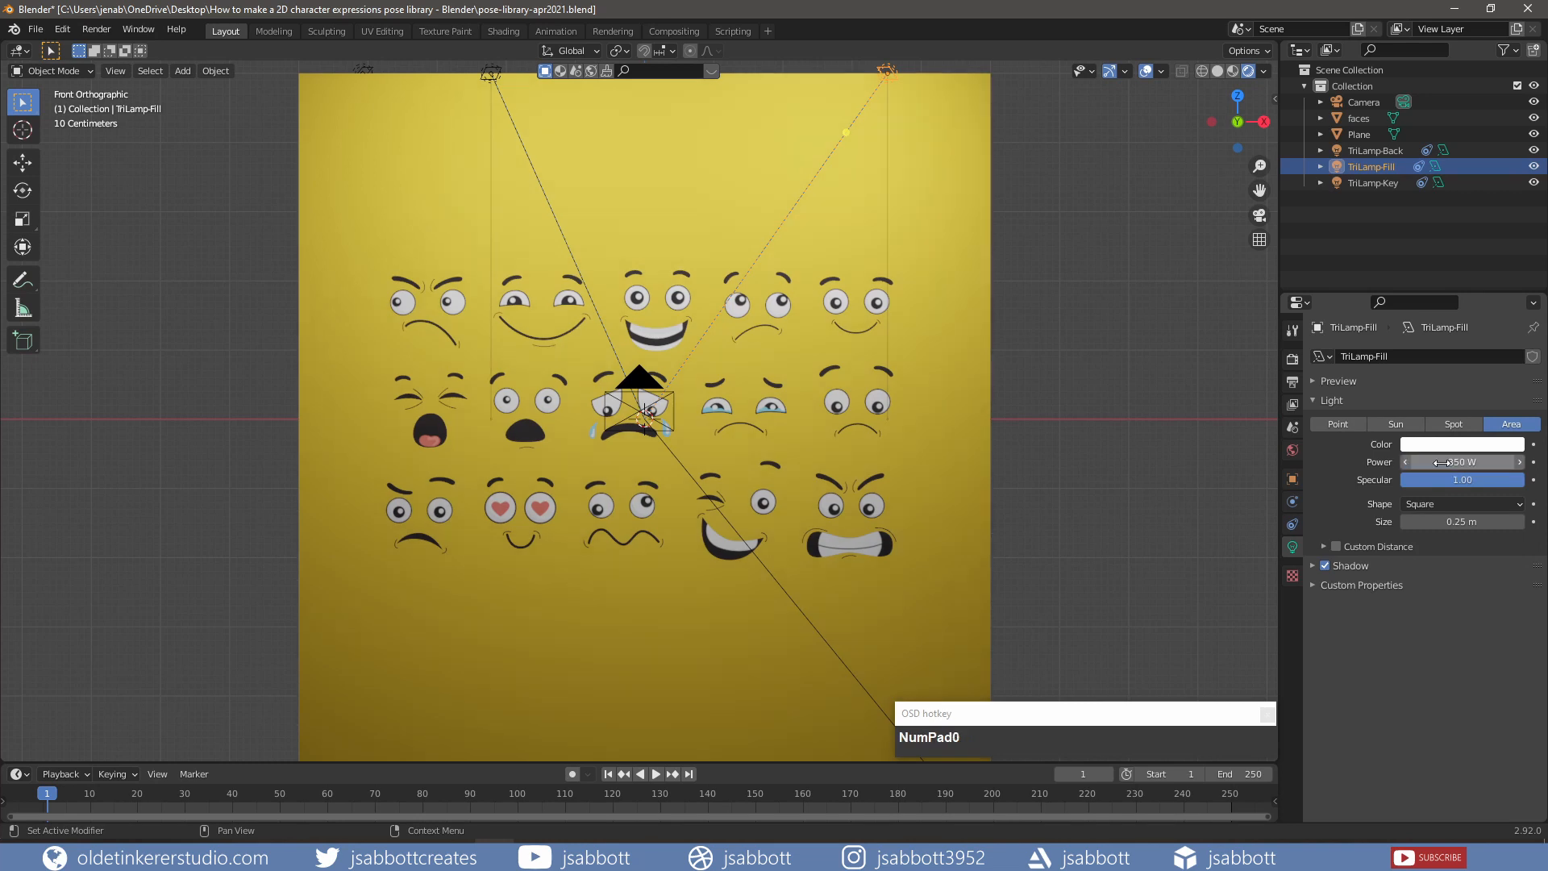
pyautogui.click(1375, 153)
pyautogui.click(1455, 461)
pyautogui.write('25')
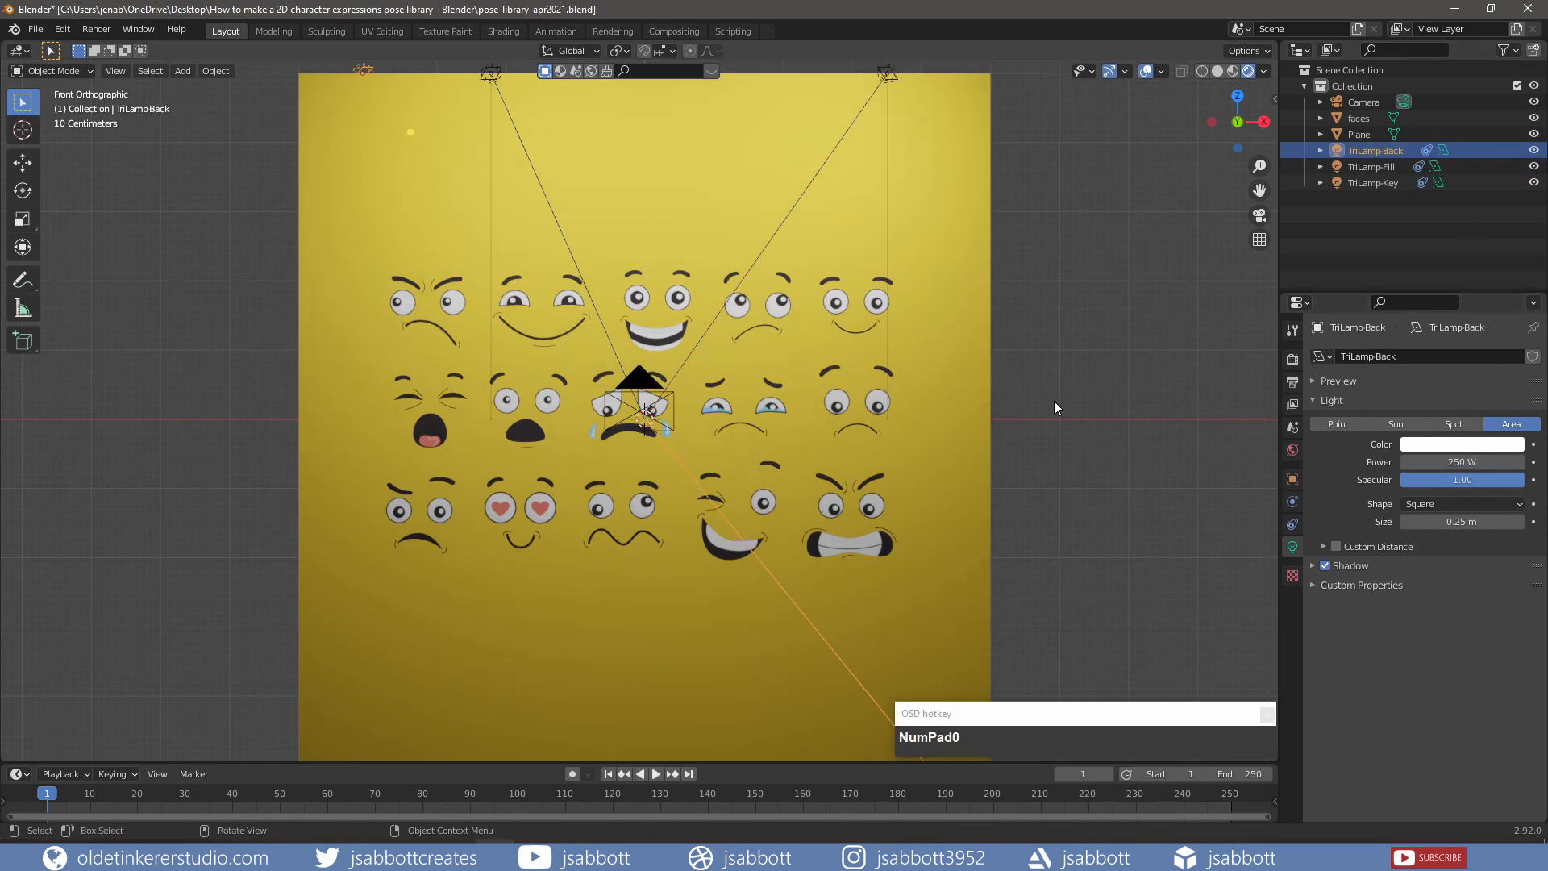
pyautogui.click(1053, 400)
# - In camera view, increase the key and fill lights' power further and set the back light's power to 500 W
pyautogui.press('KP_0')
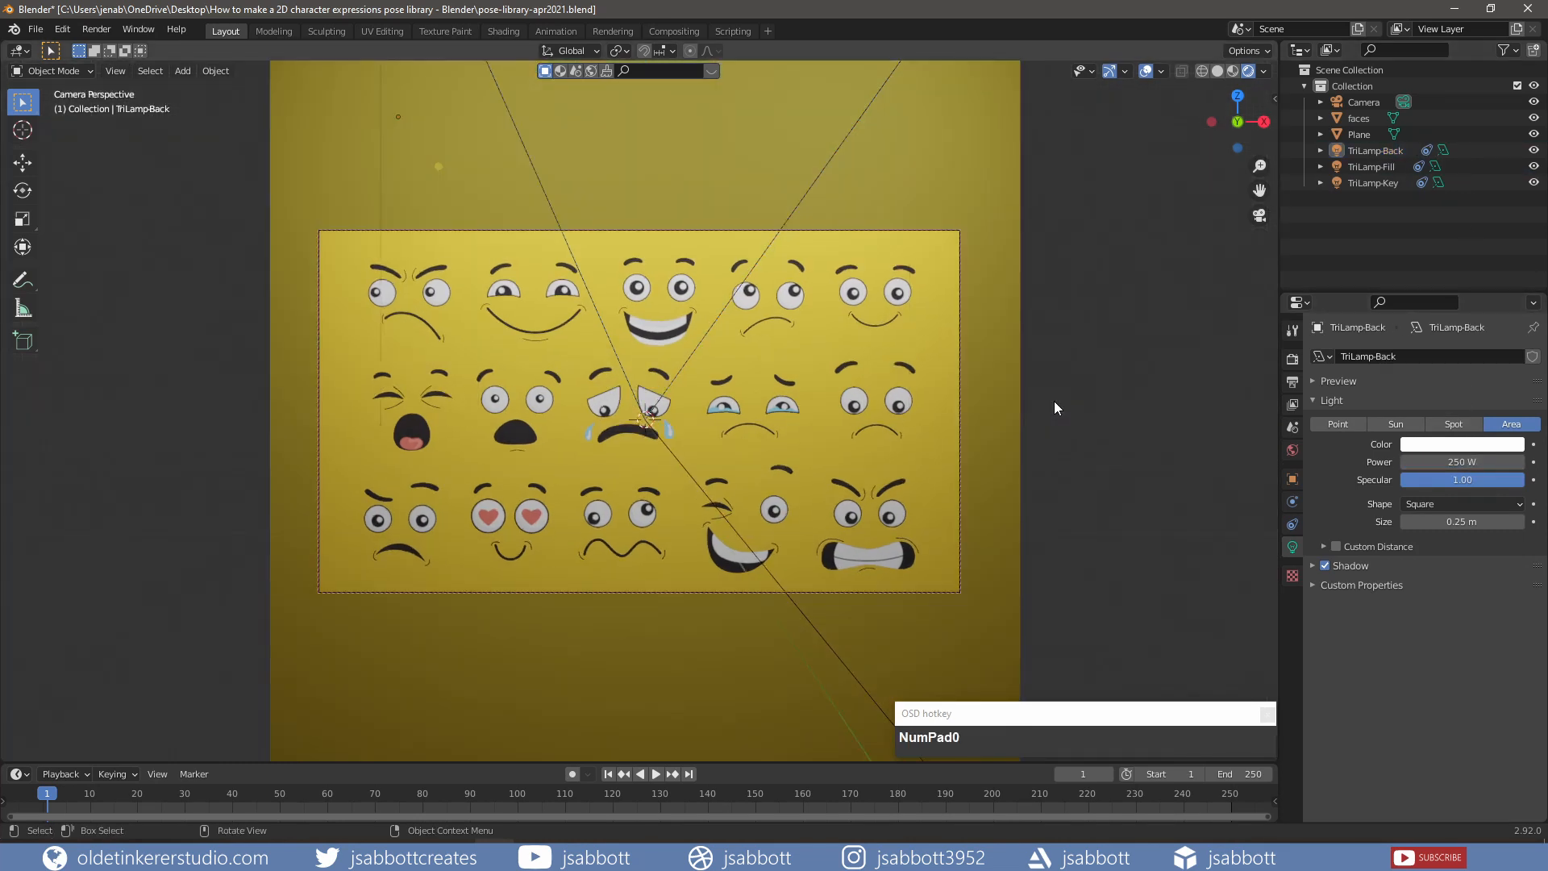
pyautogui.click(1374, 183)
pyautogui.moveTo(1449, 462); pyautogui.dragTo(1449, 462)
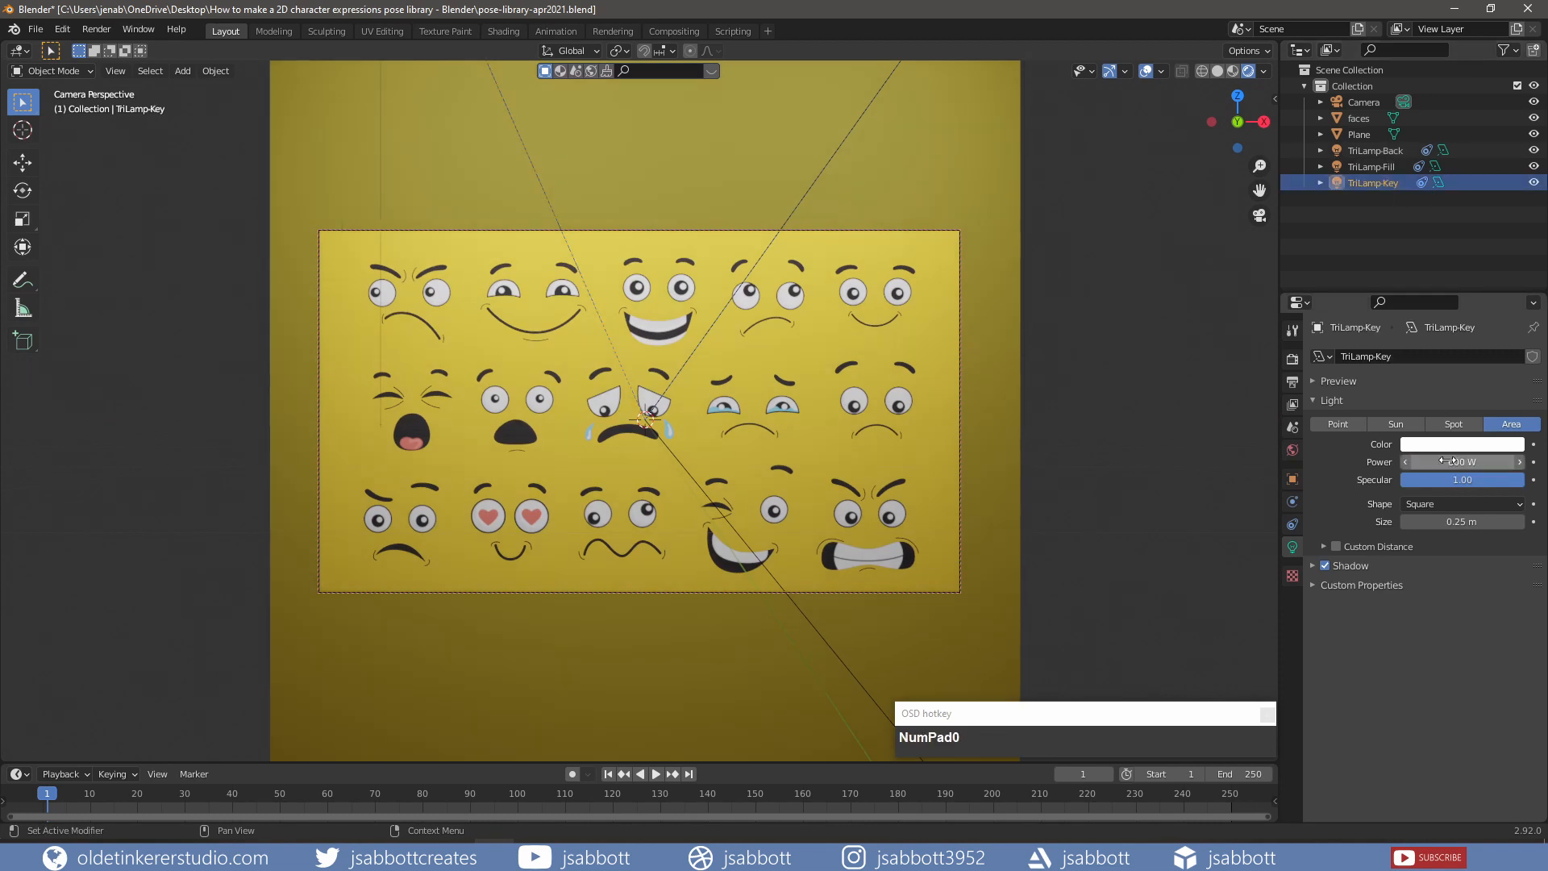
pyautogui.click(1371, 166)
pyautogui.press('KP_0')
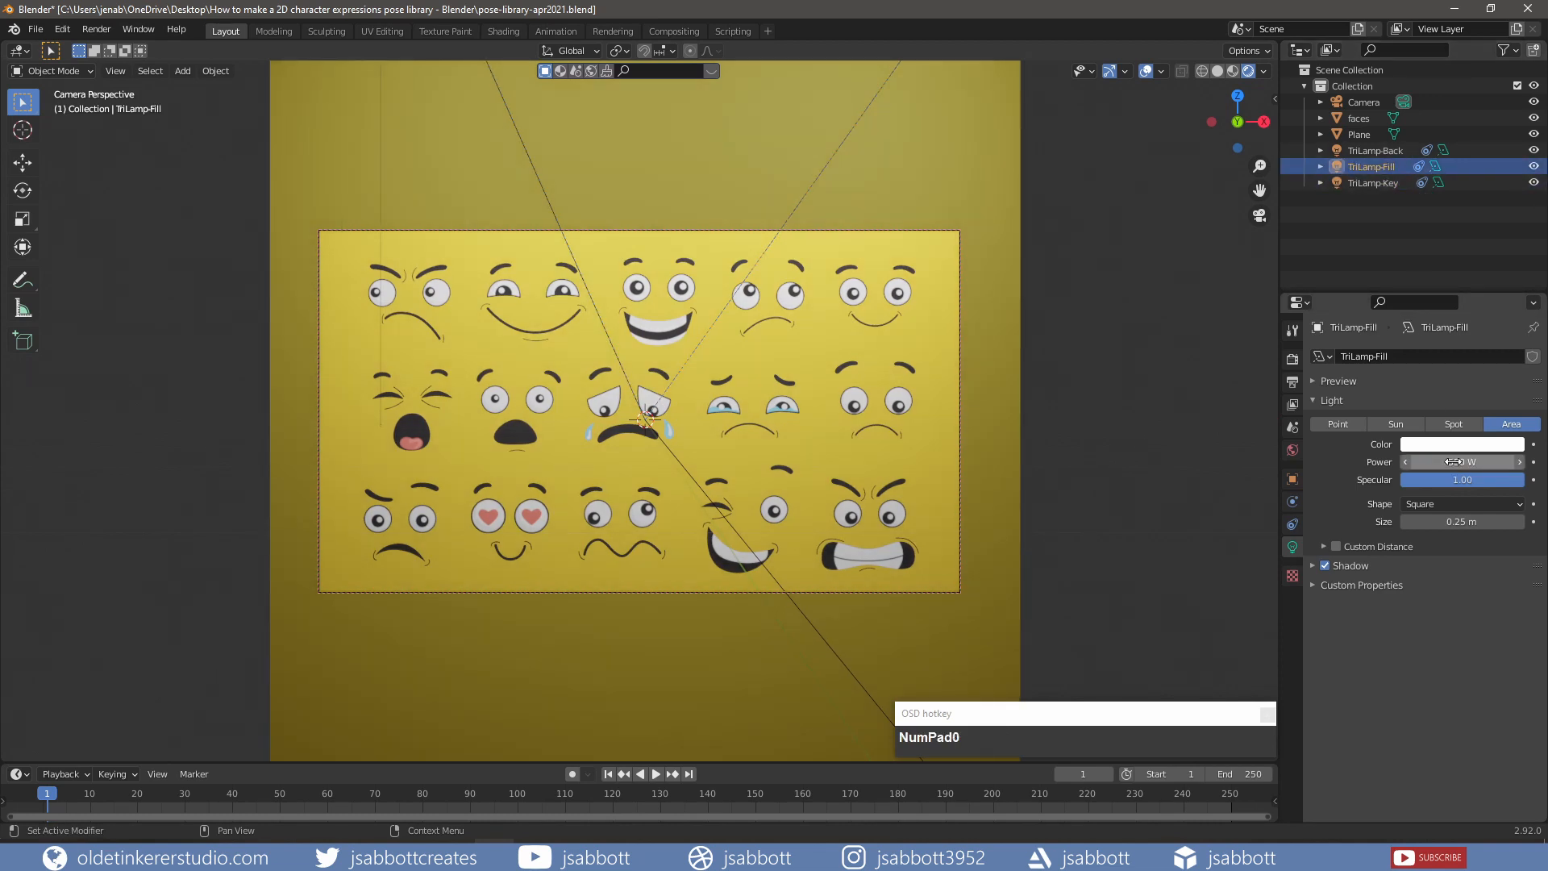
pyautogui.click(1375, 151)
pyautogui.press('KP_0')
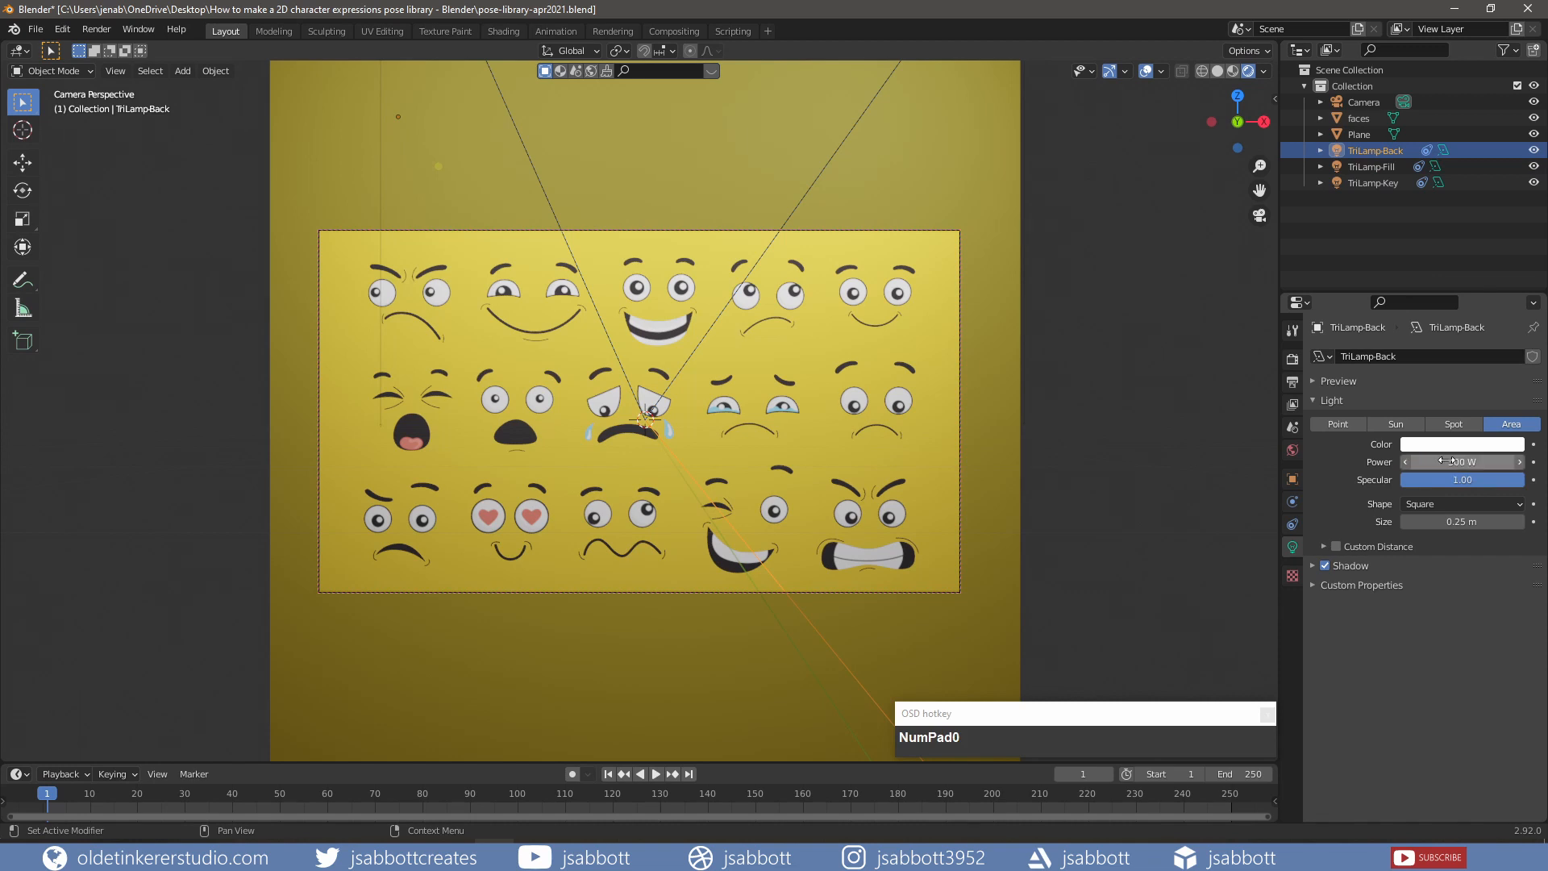
pyautogui.click(1072, 415)
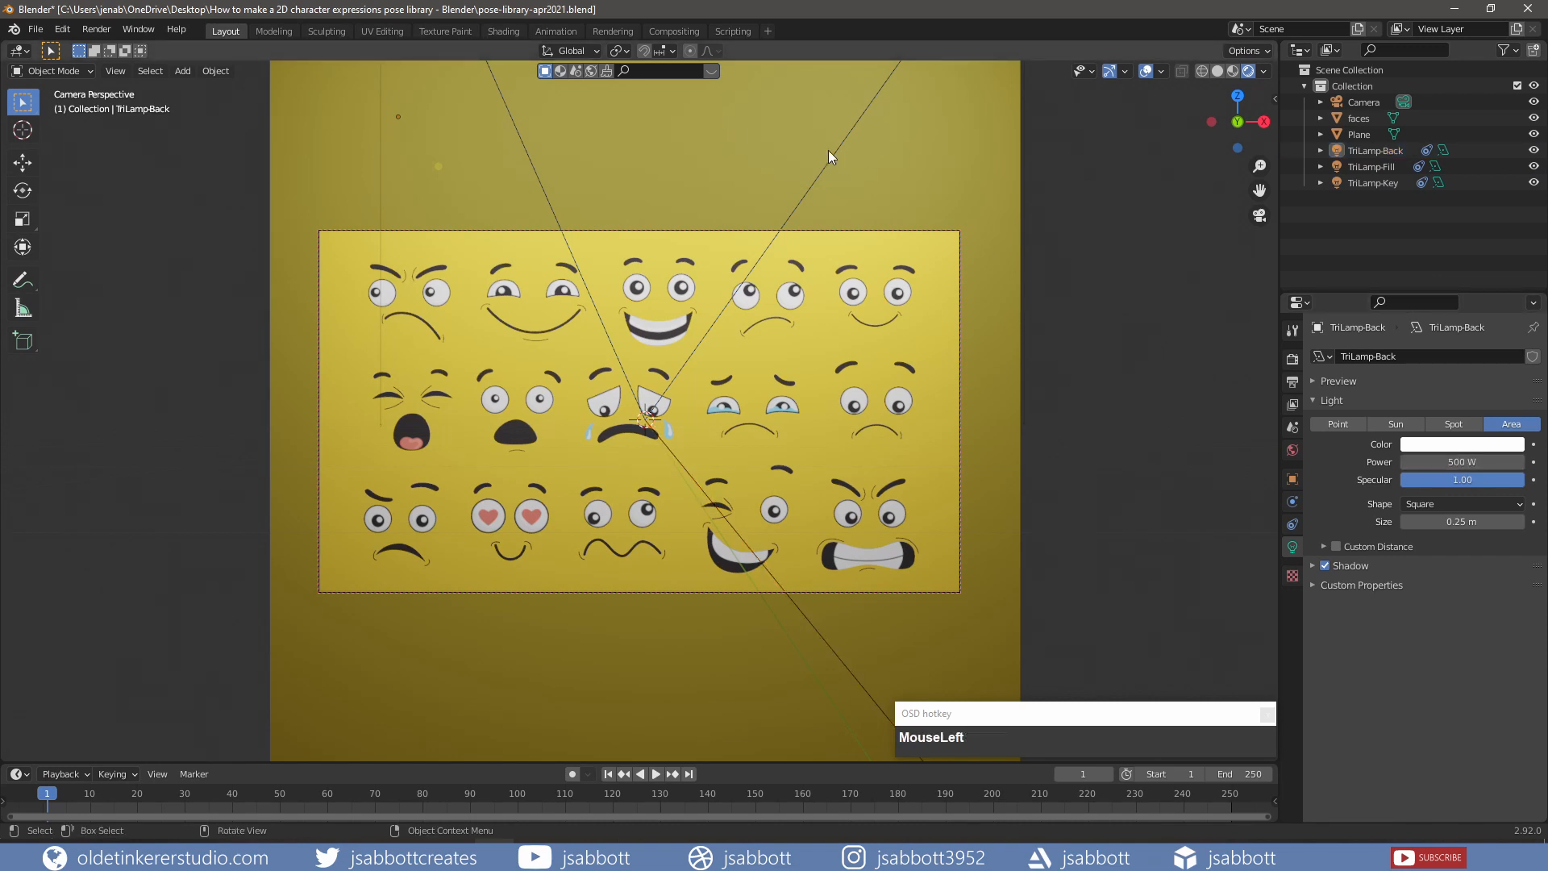
# - Switch to the UV Editing workspace and open the faces plane in Edit Mode from the front view
pyautogui.click(384, 34)
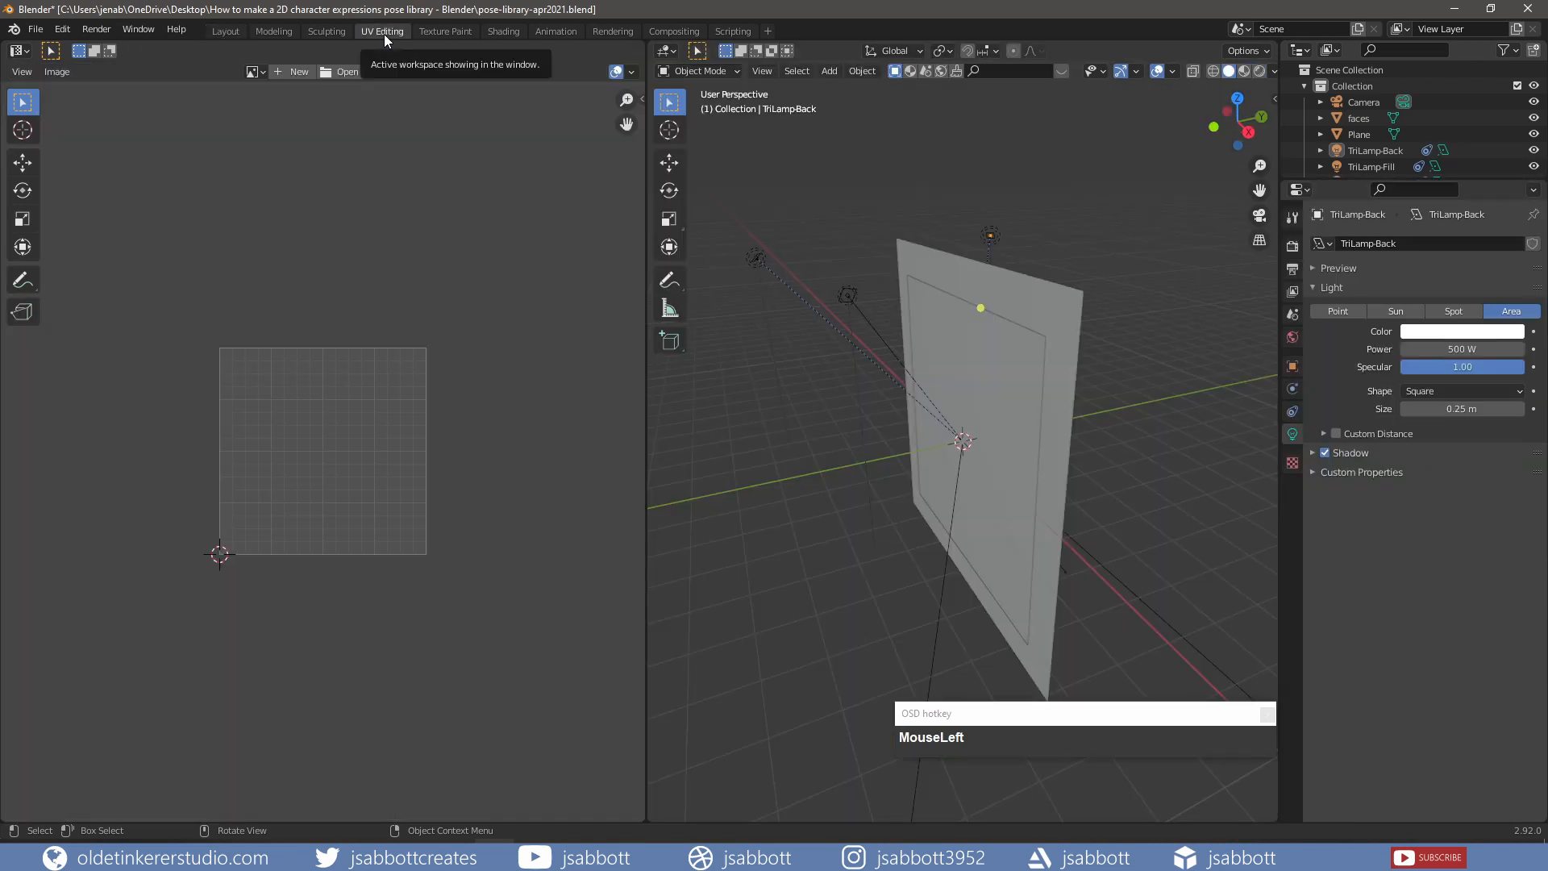
pyautogui.press('KP_1')
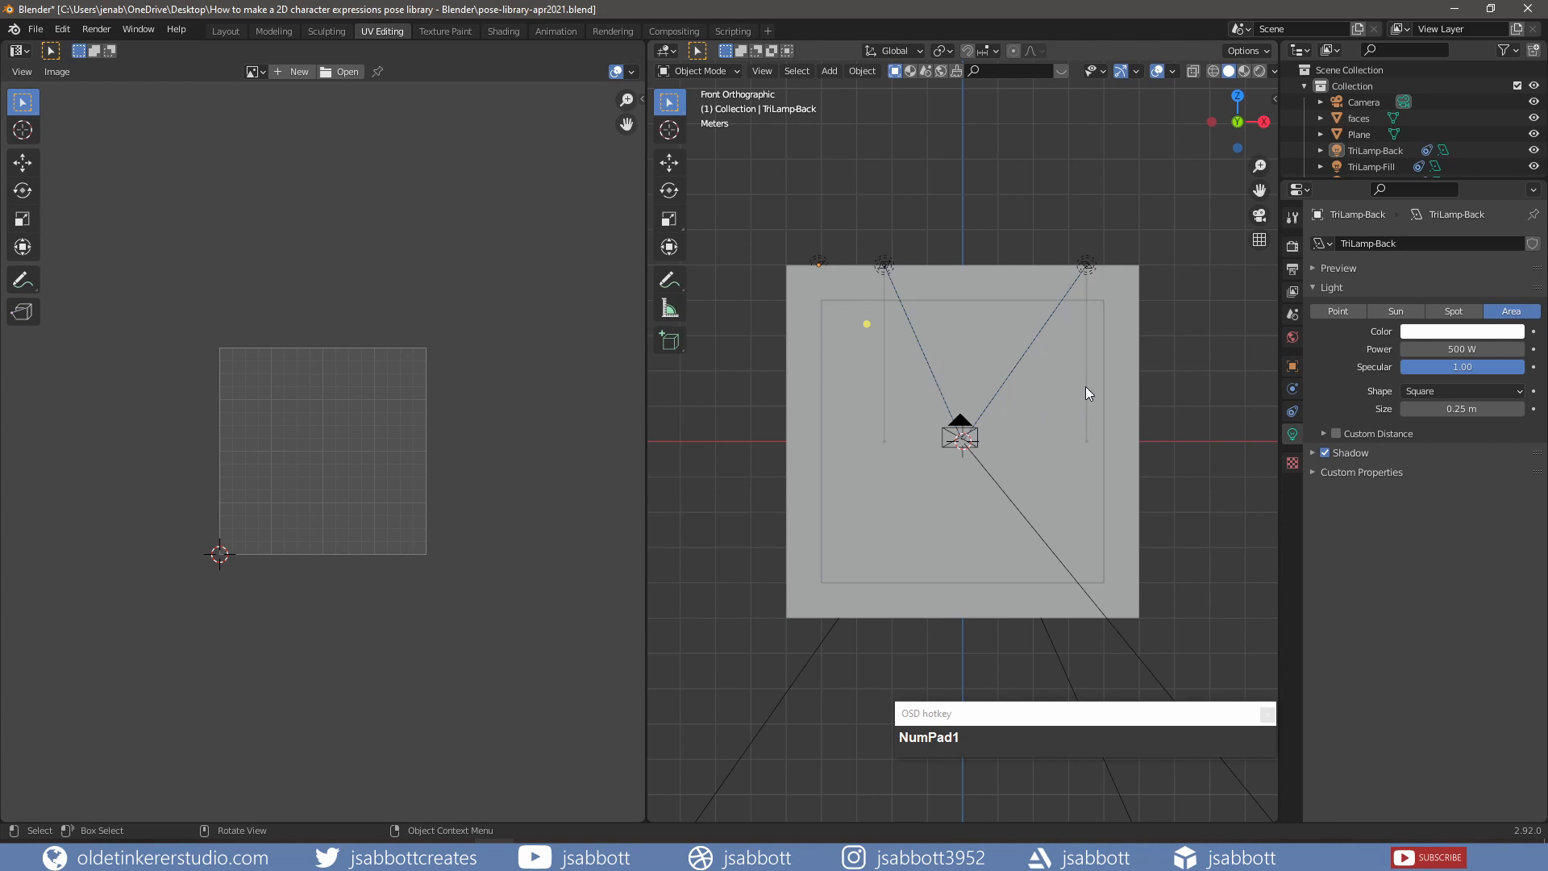
pyautogui.click(1358, 119)
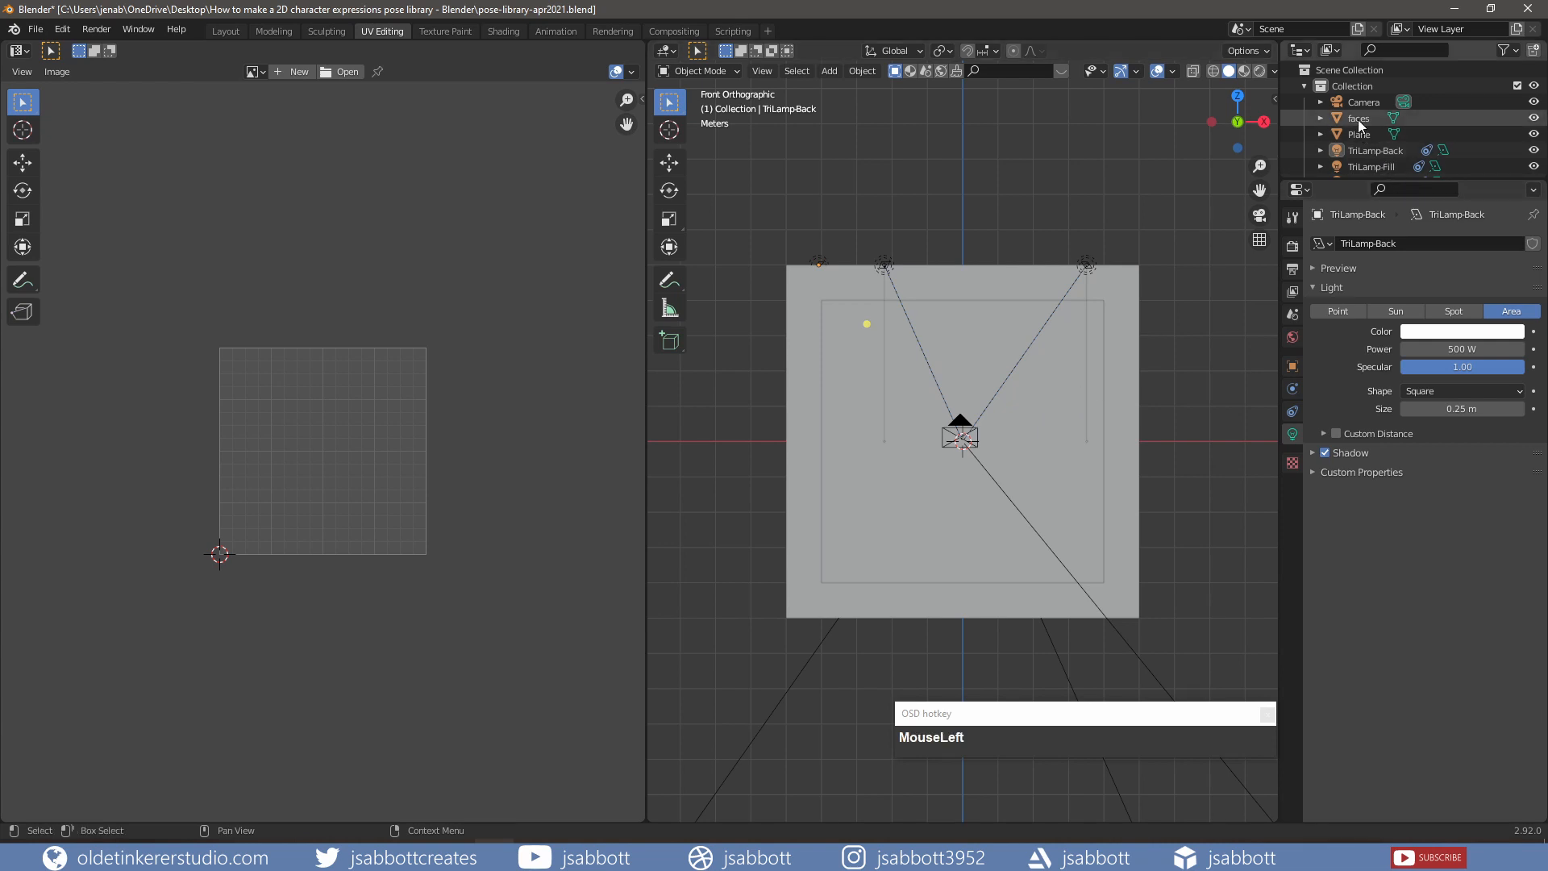
pyautogui.press('Tab')
pyautogui.scroll(-2, 334, 422)
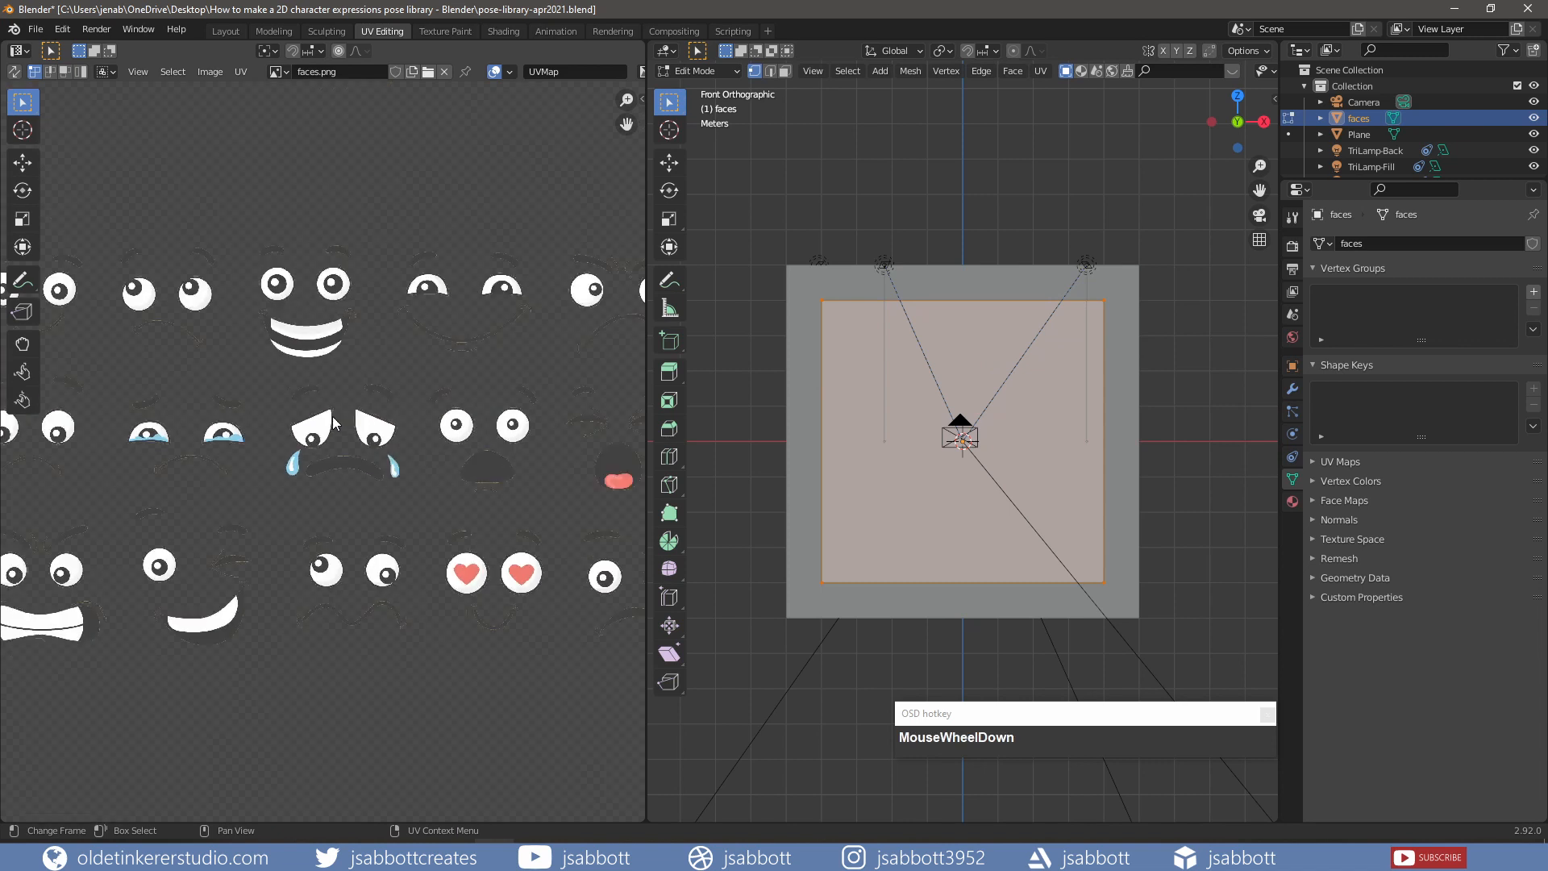
pyautogui.scroll(-3, 333, 421)
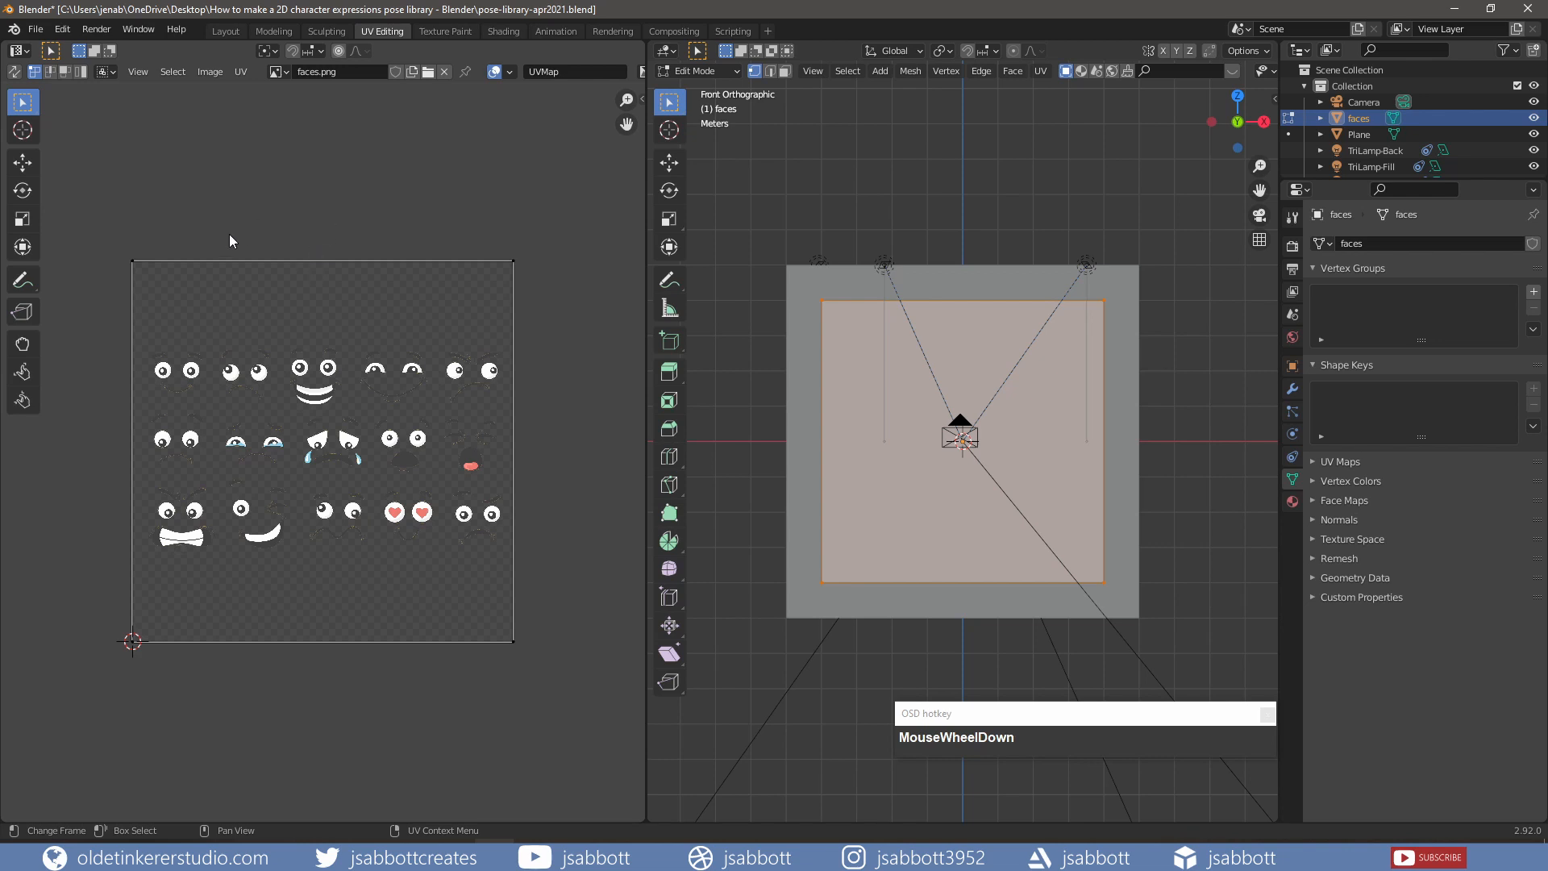
# - Select the faces plane's whole UV square, shrink it and move it over the winking face in the image
pyautogui.moveTo(108, 243); pyautogui.dragTo(520, 702)
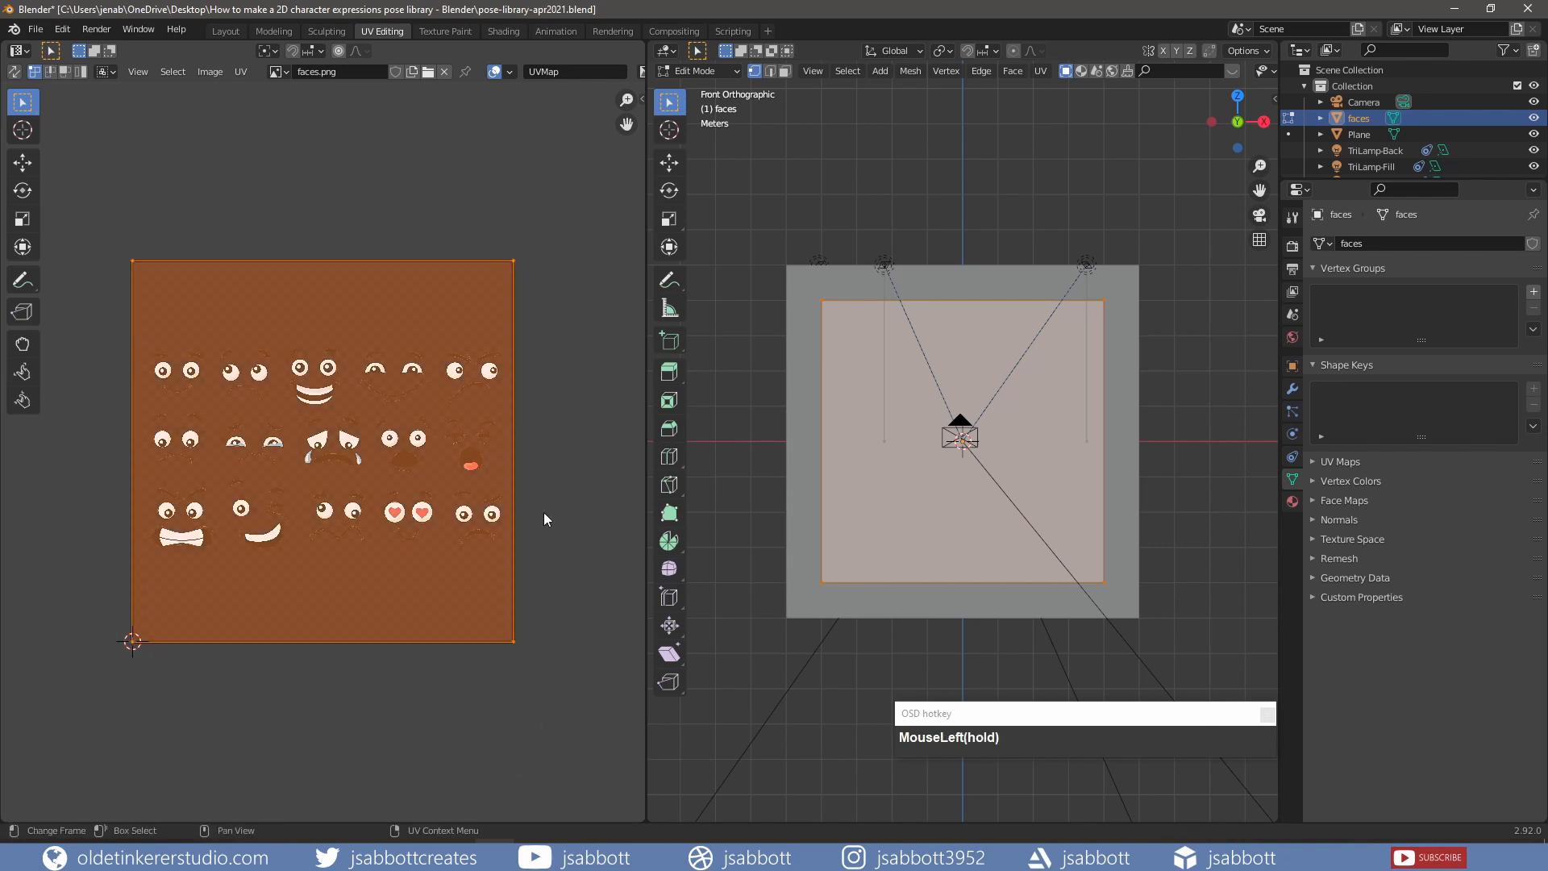
pyautogui.press('s')
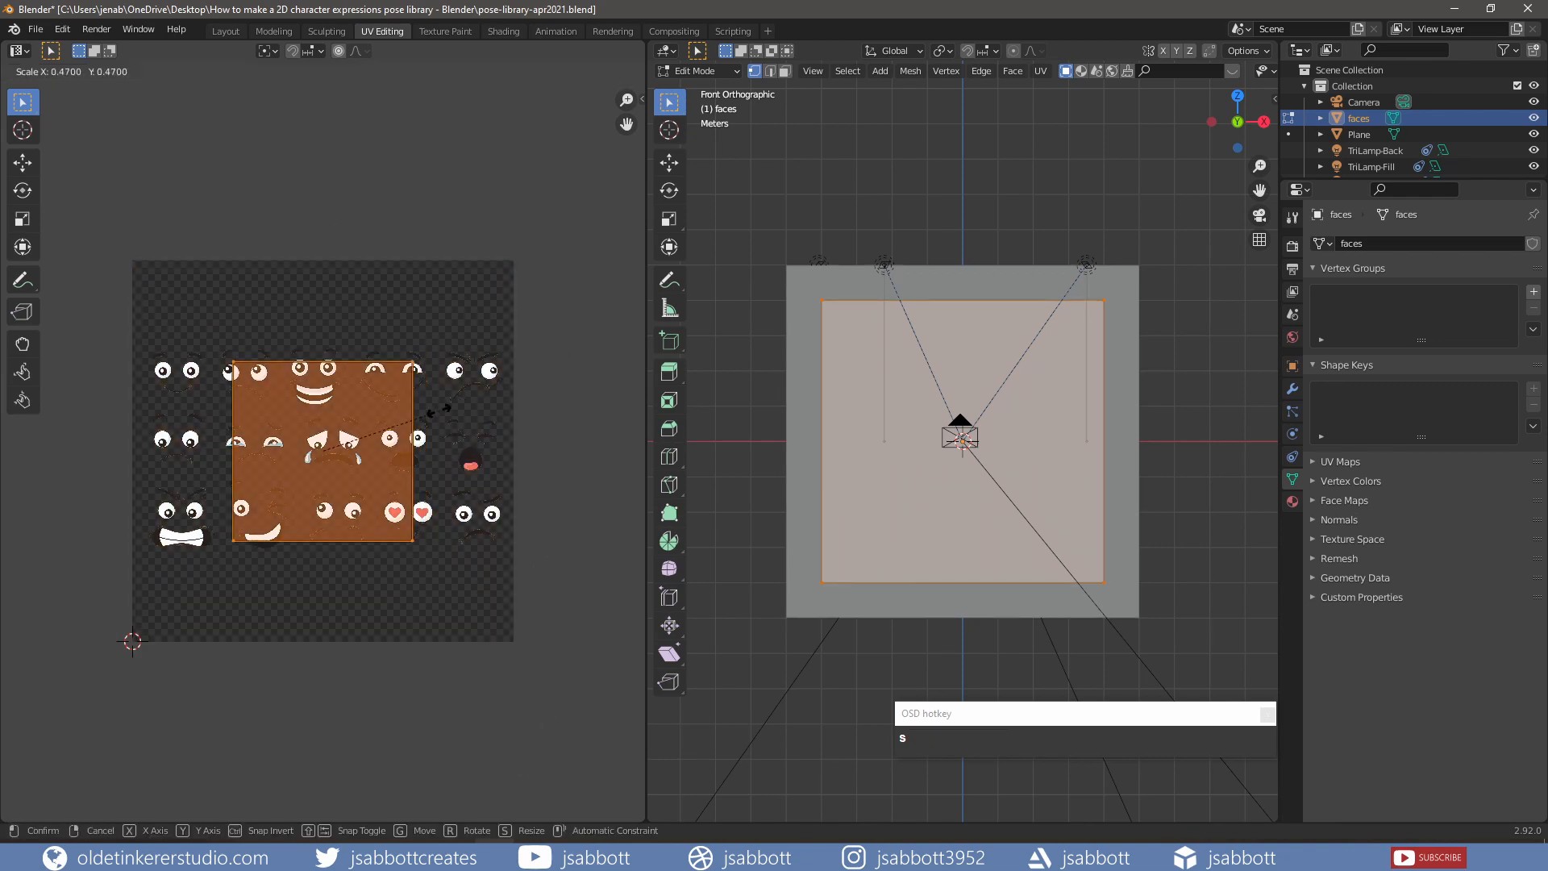
pyautogui.click(398, 433)
pyautogui.press('g')
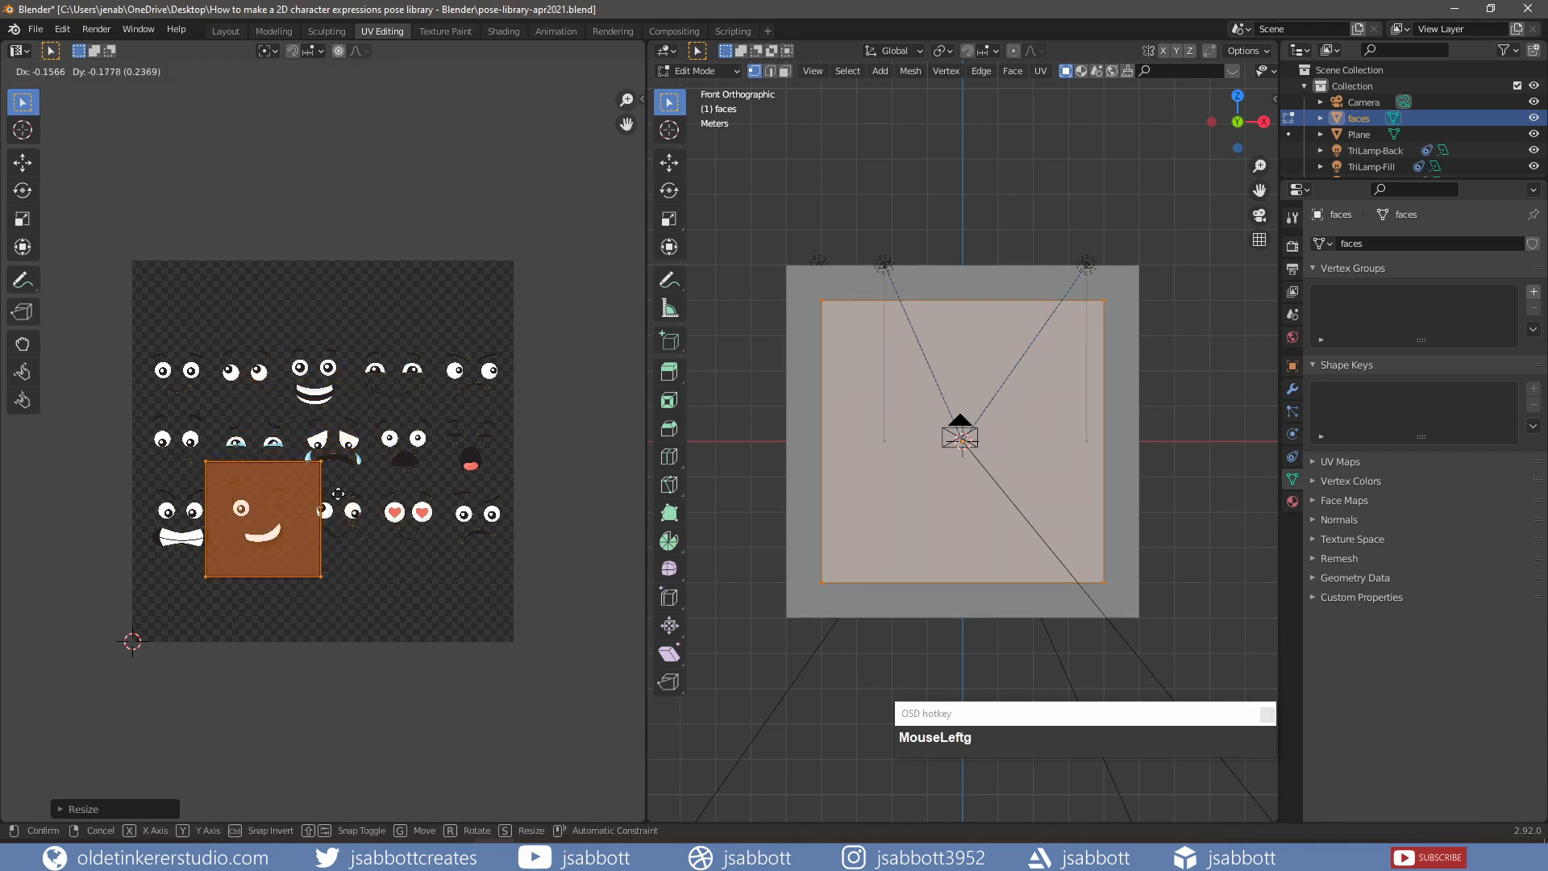
pyautogui.click(339, 495)
# - Tighten the UV square around the winking face, shifting it slightly up along Y and scaling it by a final factor of about 0.93
pyautogui.scroll(4, 392, 506)
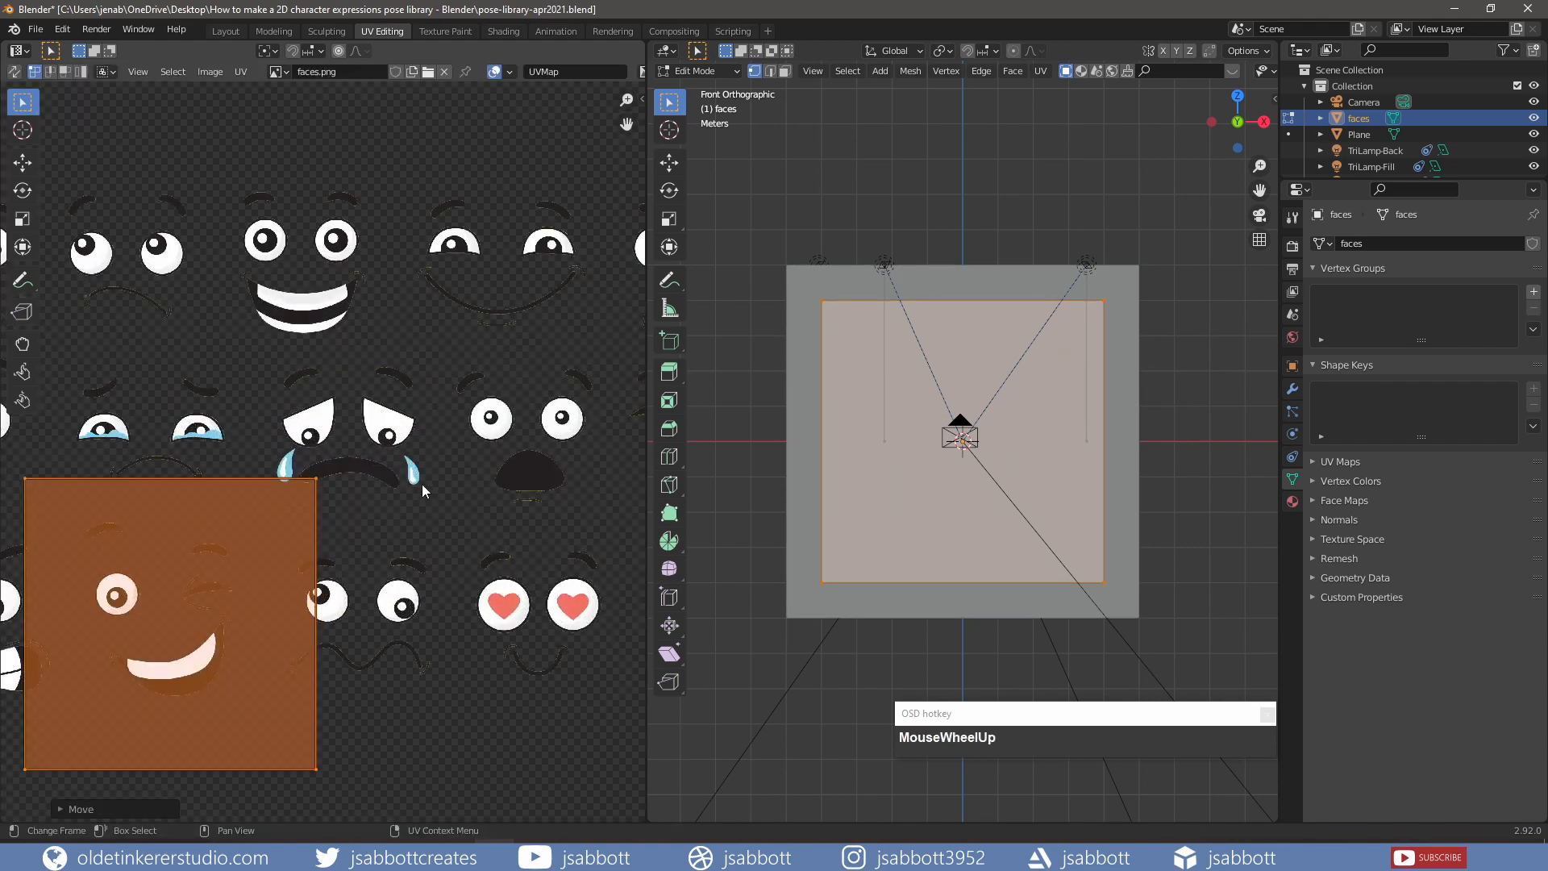
pyautogui.keyDown('shift'); pyautogui.moveTo(379, 461); pyautogui.dragTo(478, 401, button='middle'); pyautogui.keyUp('shift')
pyautogui.press('s')
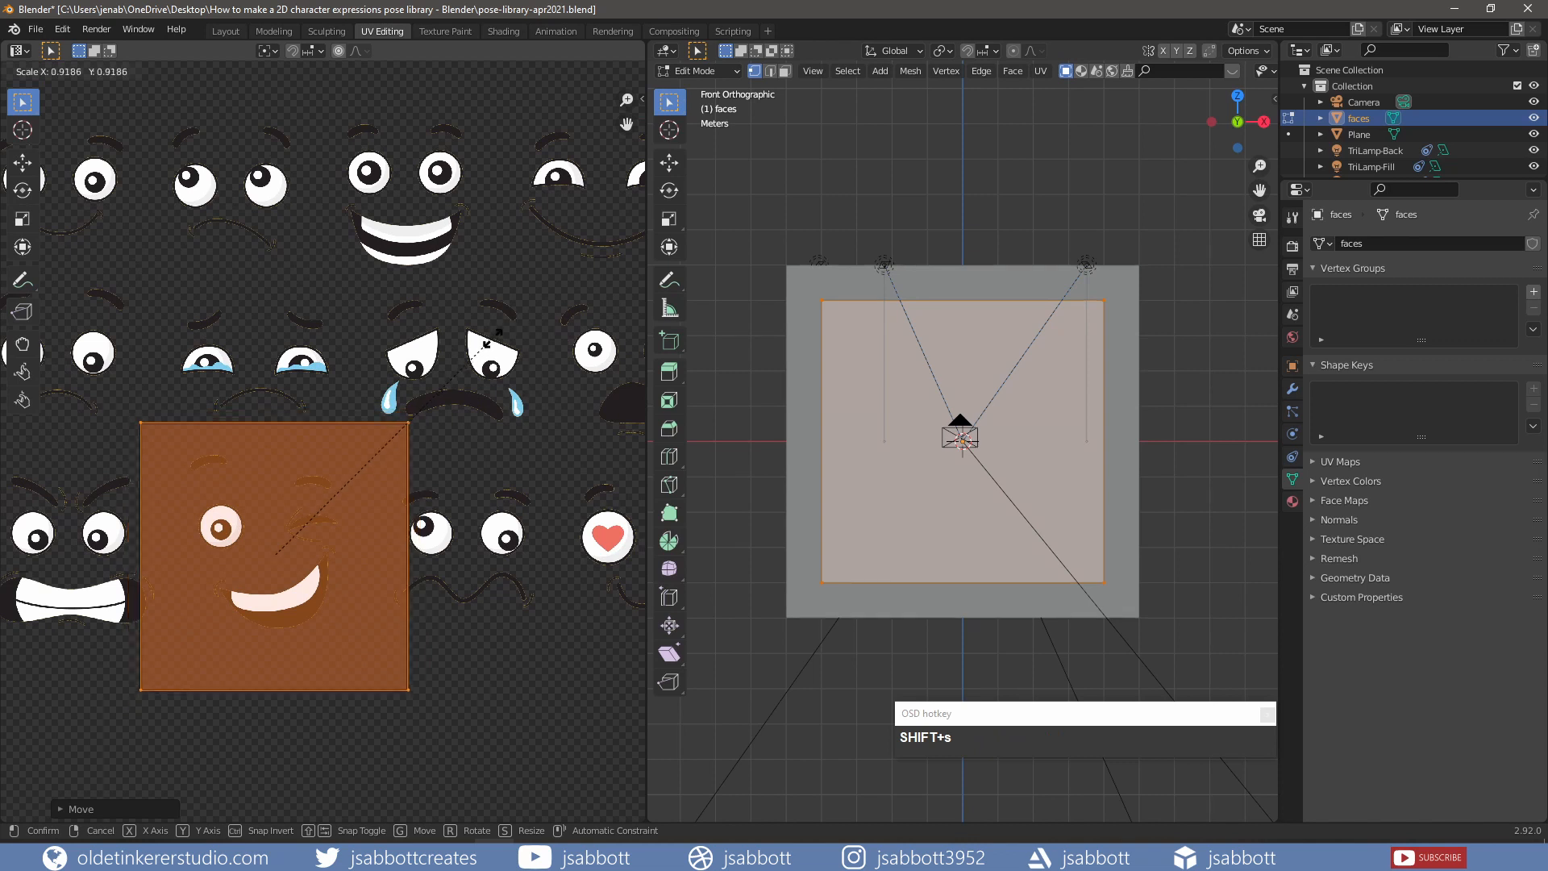
pyautogui.click(434, 389)
pyautogui.press('g')
pyautogui.press('y')
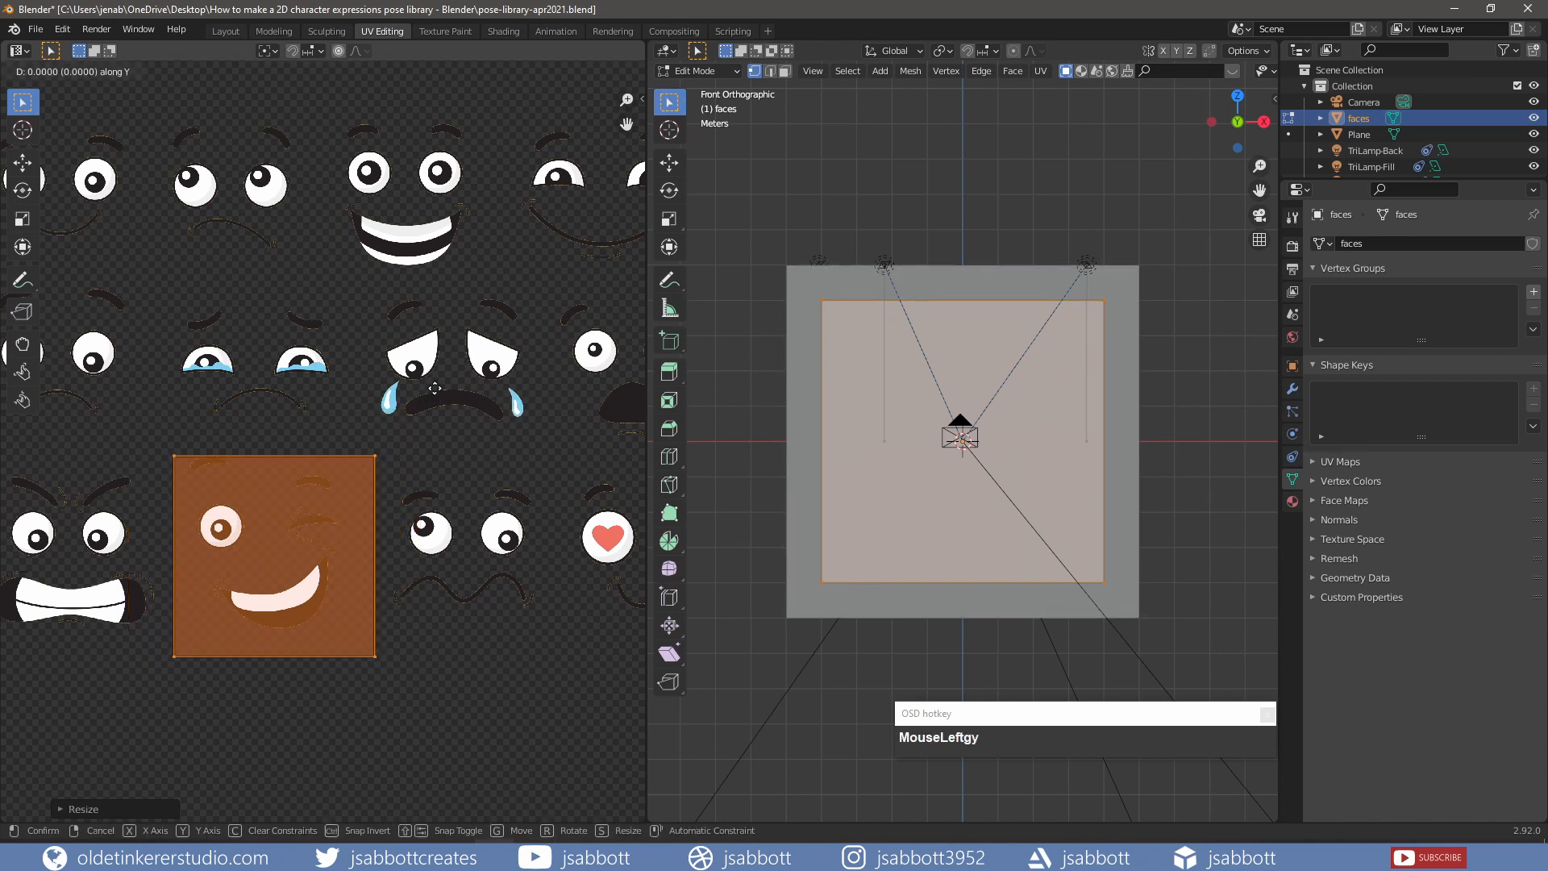
pyautogui.click(435, 377)
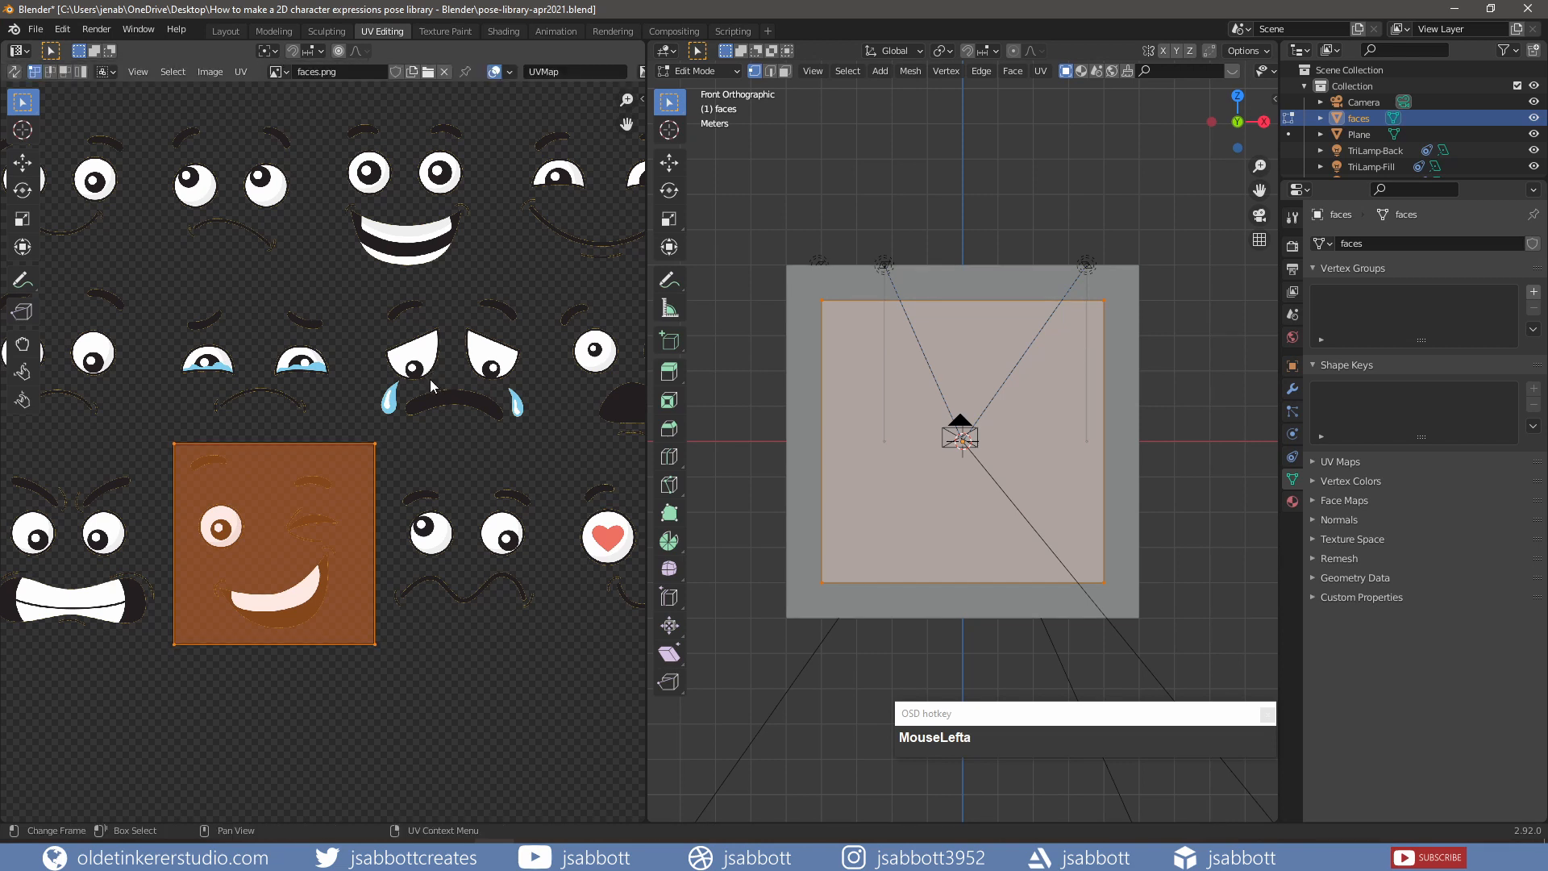
pyautogui.press('s')
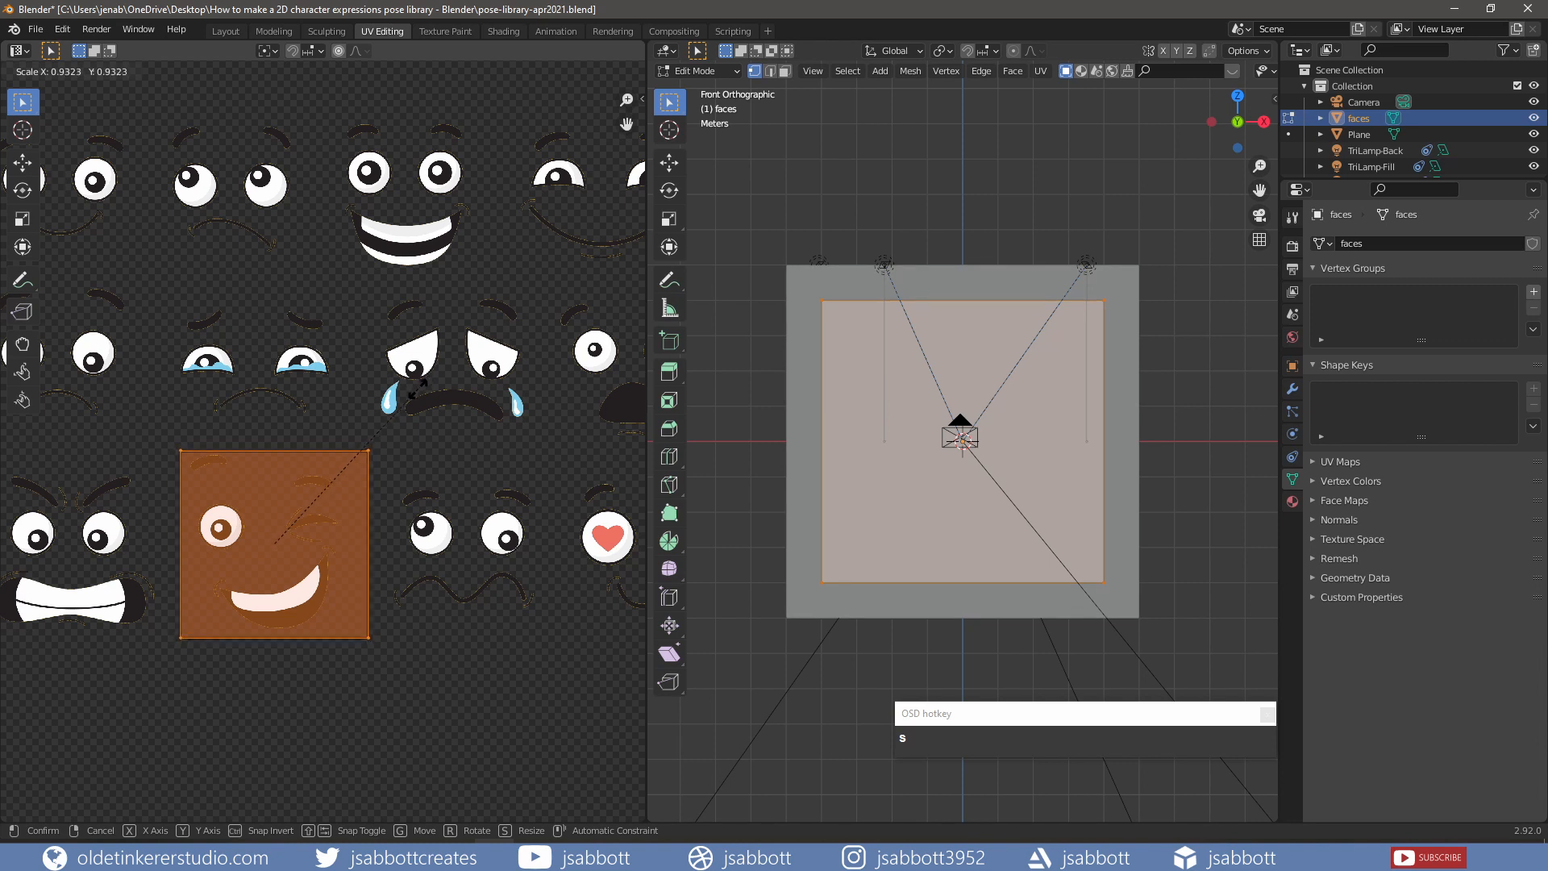
pyautogui.click(417, 390)
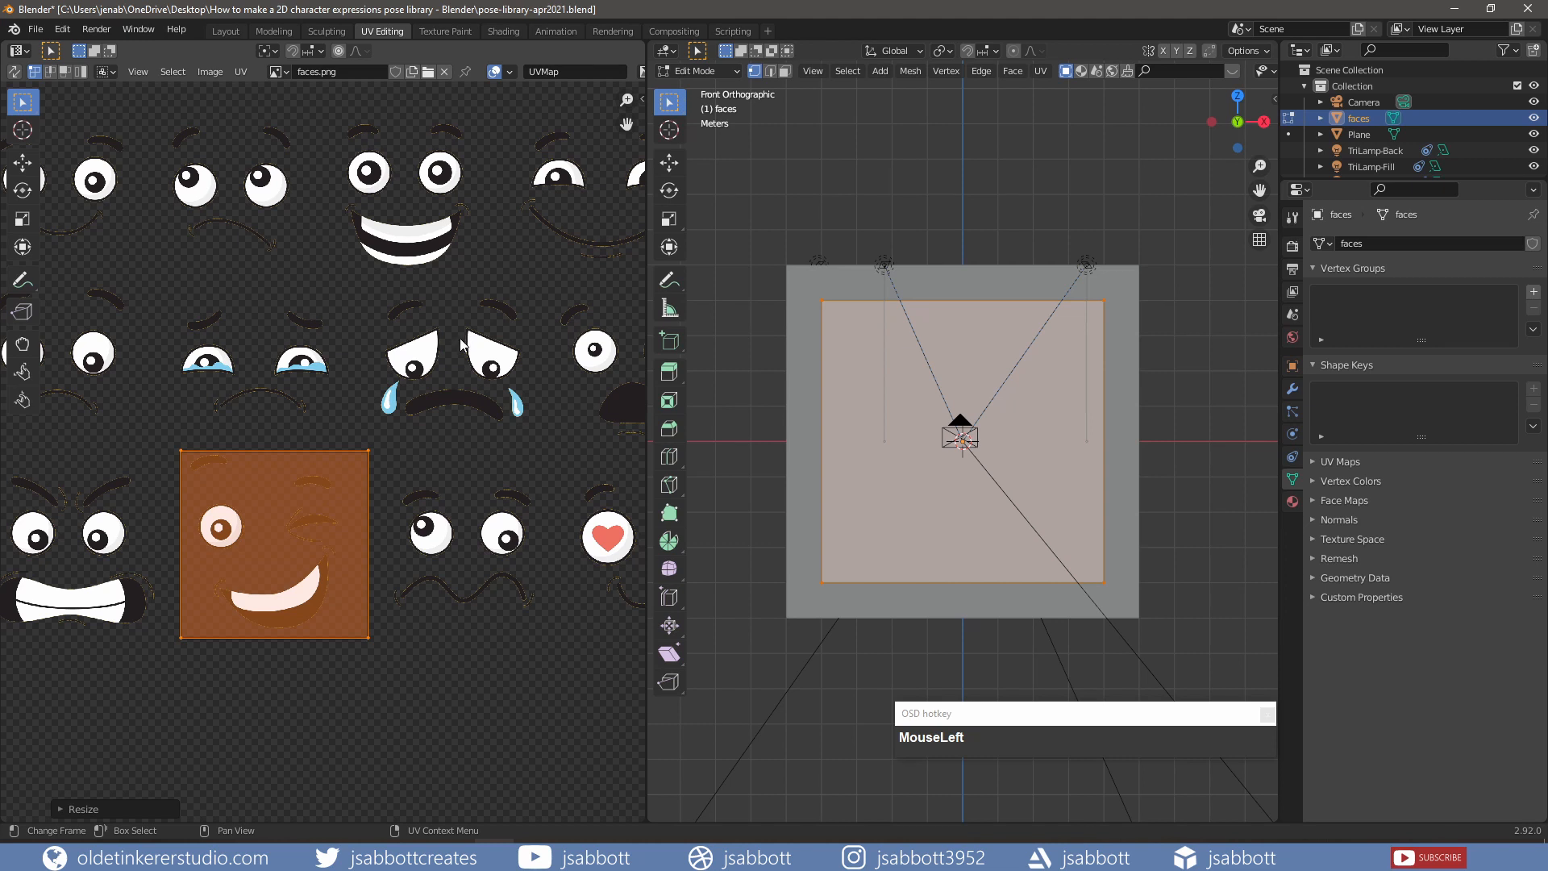
# - In rendered camera view, scale the faces mesh down to fit inside the camera frame and raise it about 0.108 m along Z
pyautogui.press('KP_0')
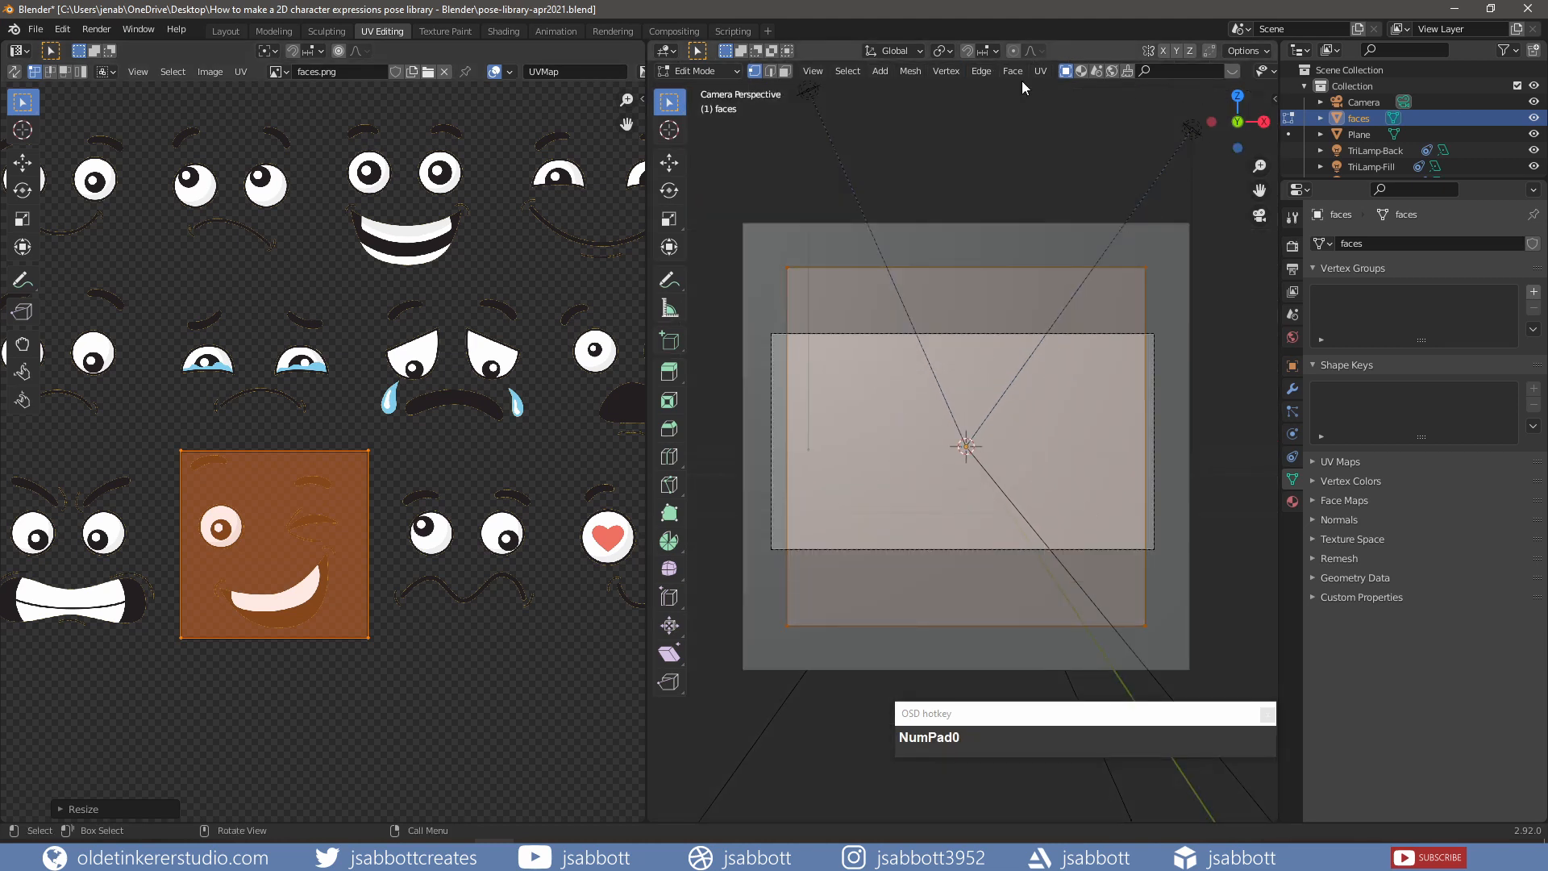
pyautogui.scroll(-5, 1032, 71)
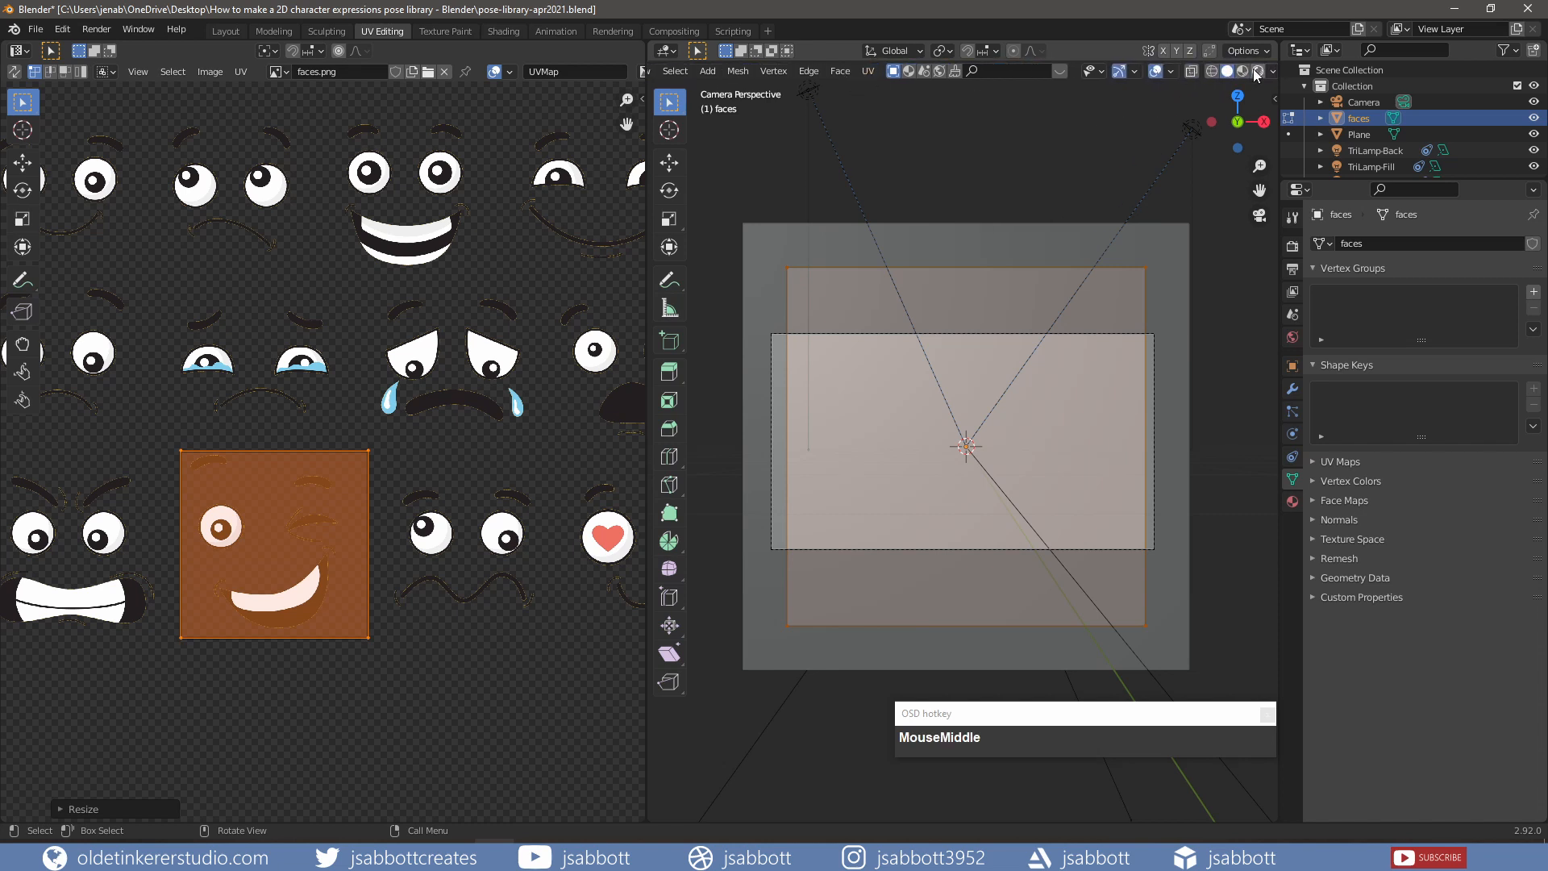
pyautogui.click(1257, 71)
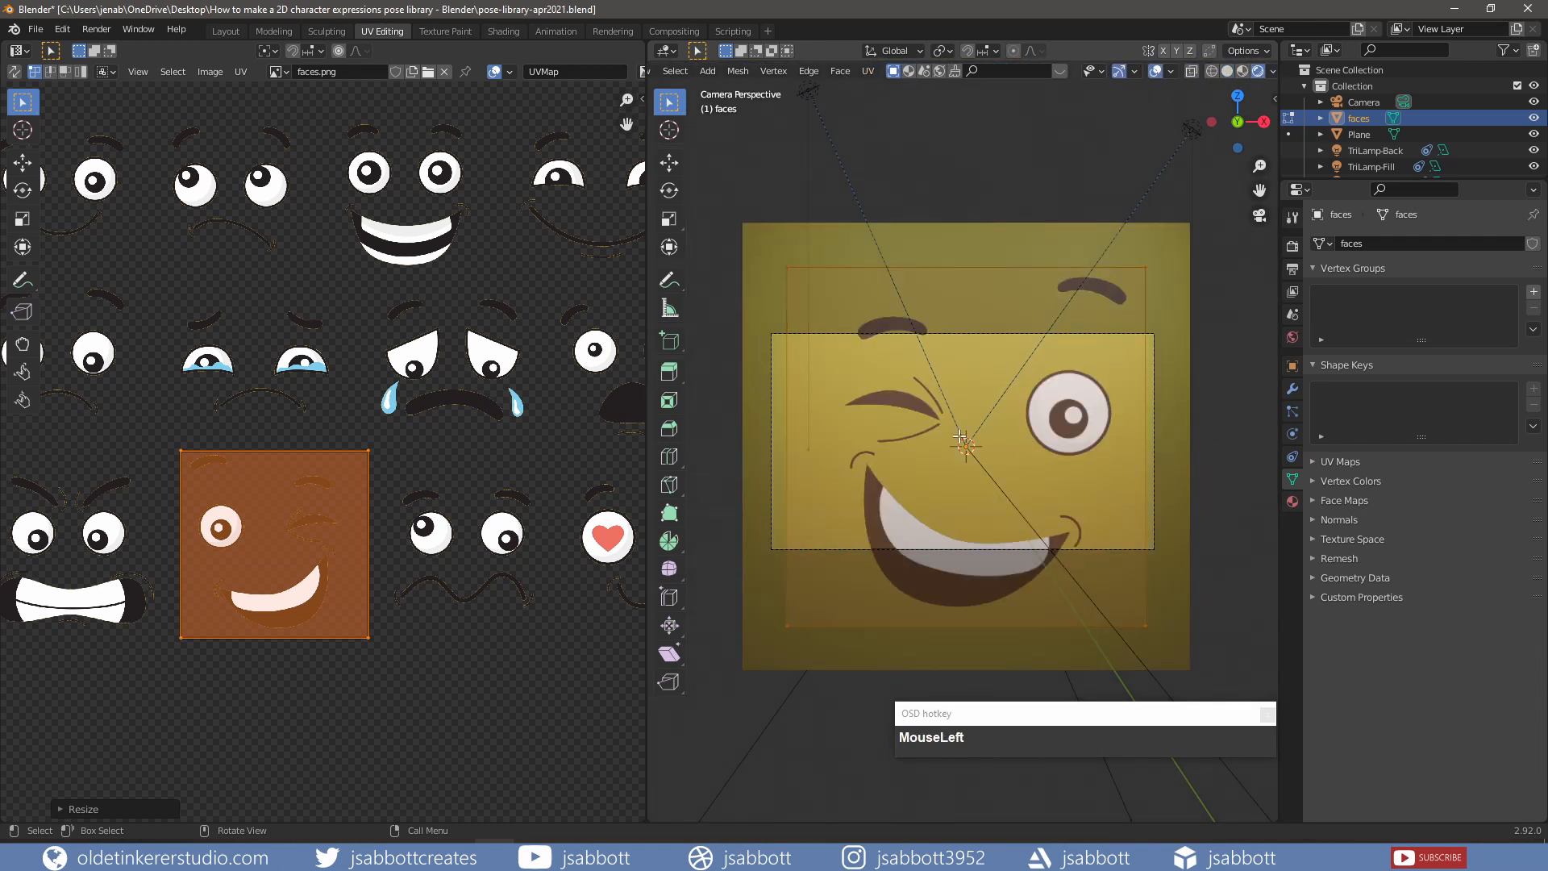
pyautogui.press('s')
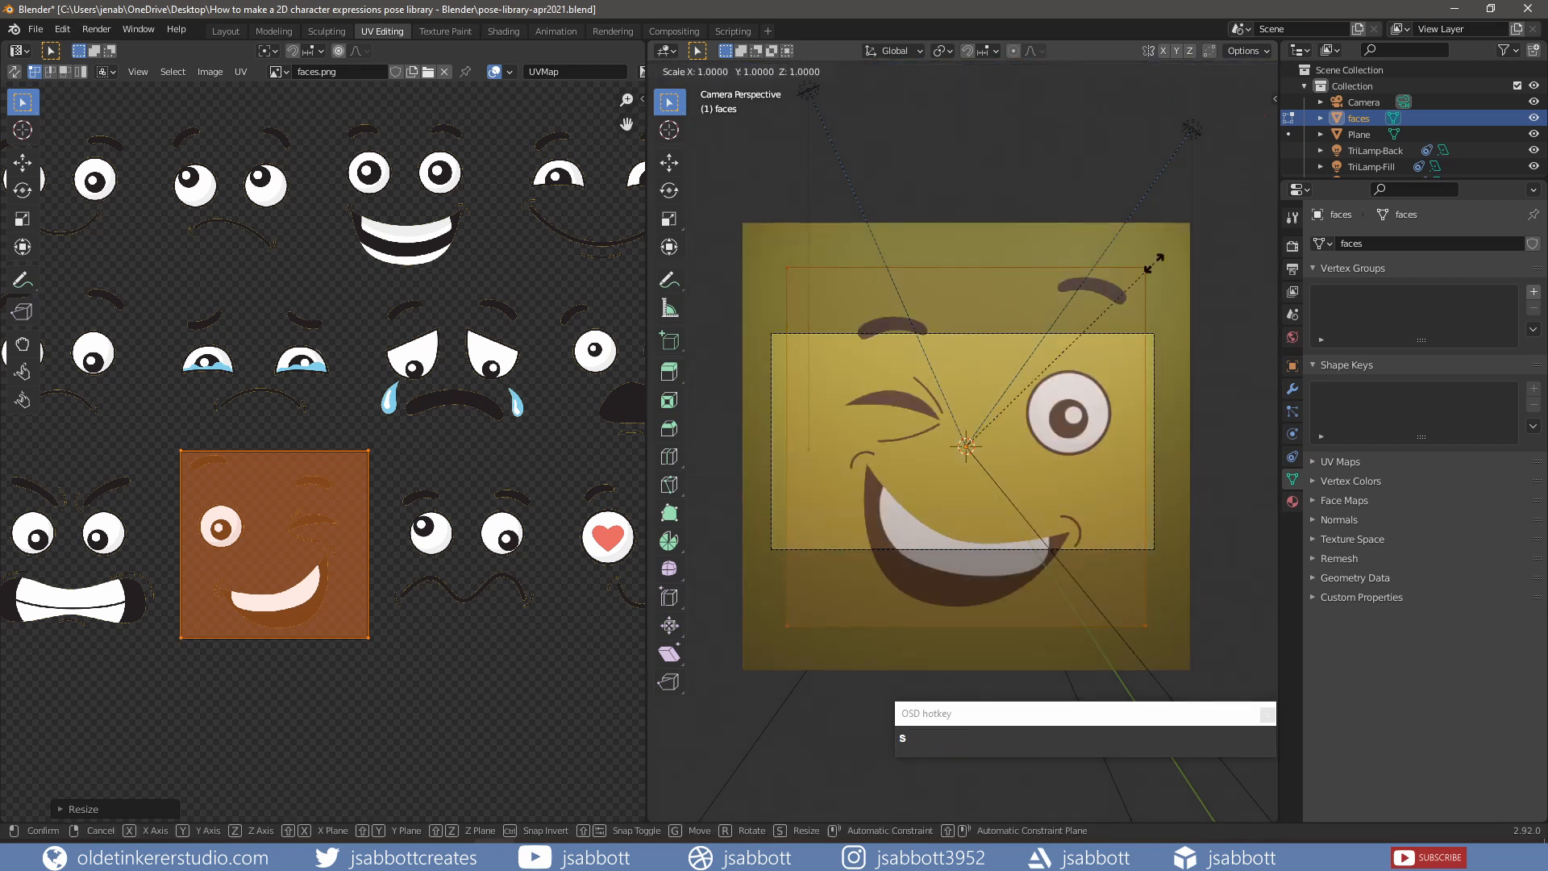
pyautogui.click(1082, 358)
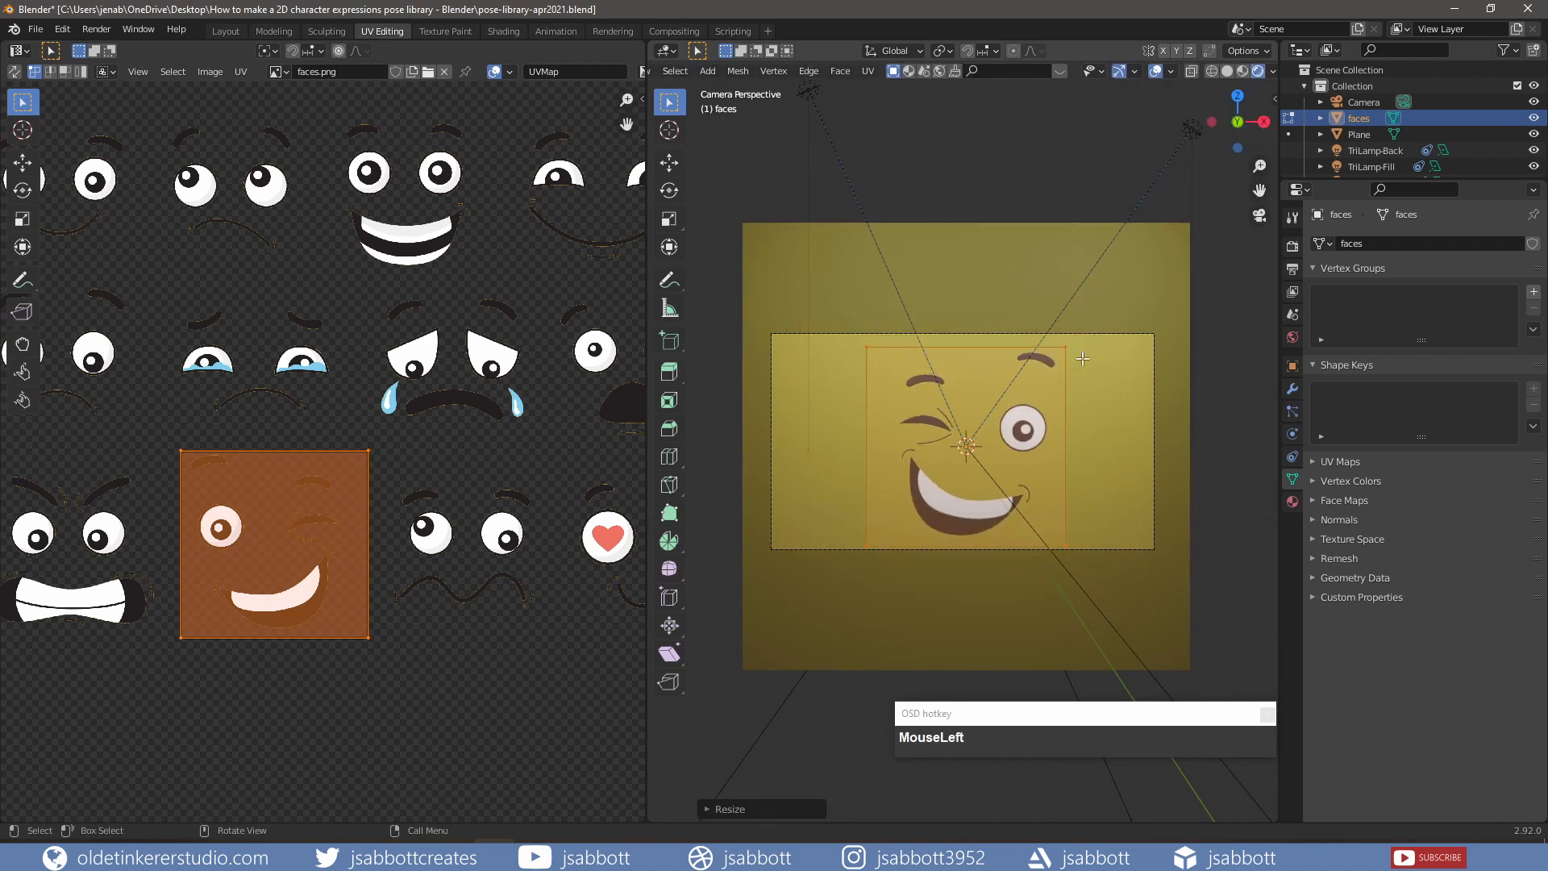
pyautogui.press('g')
pyautogui.press('z')
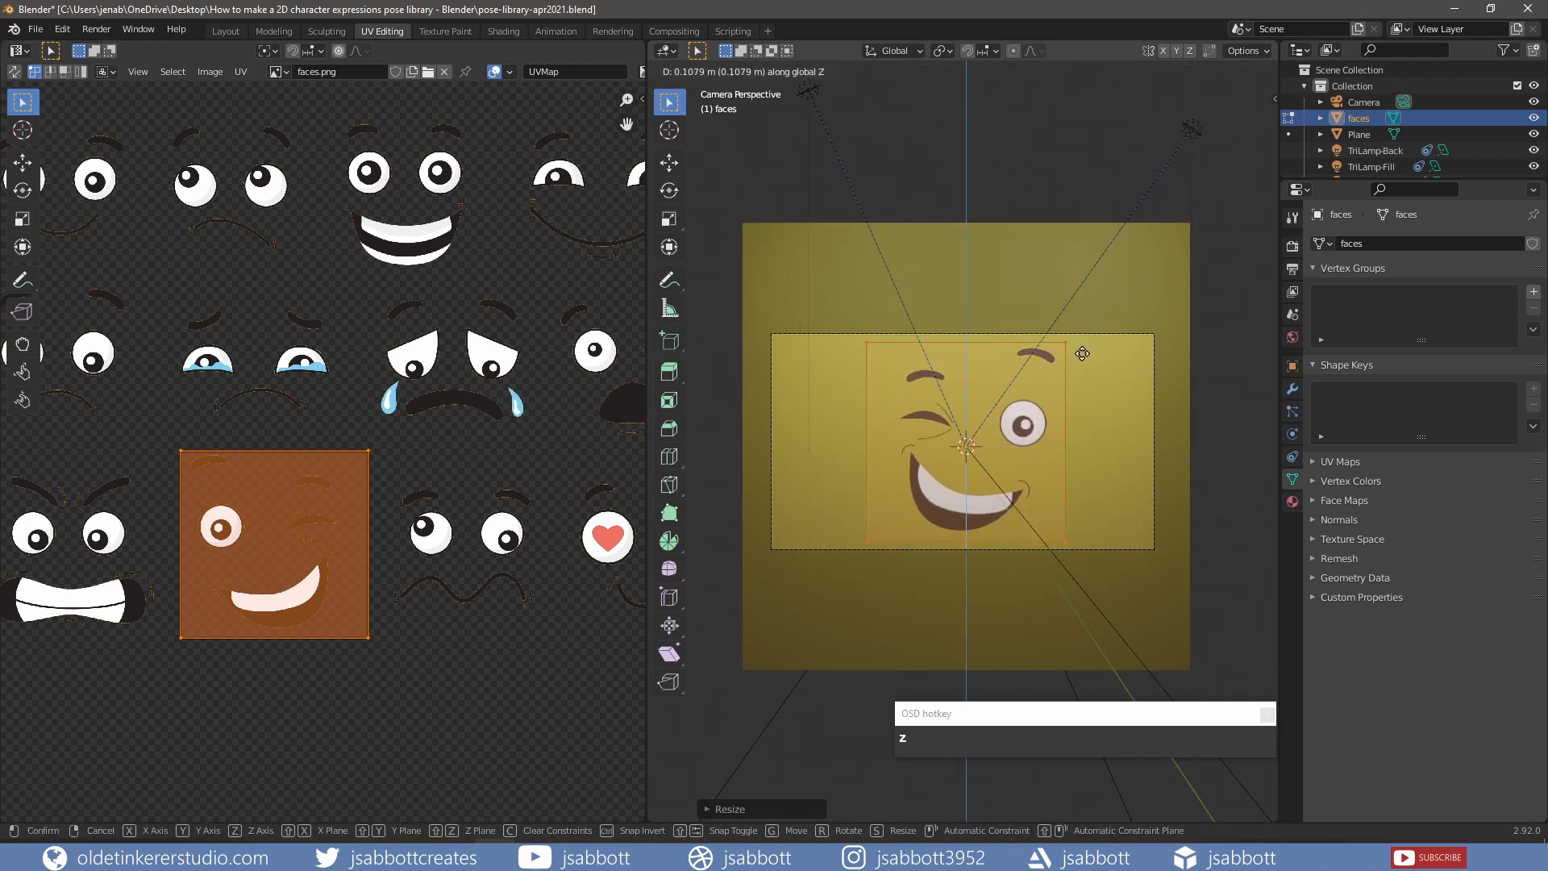
pyautogui.click(1082, 353)
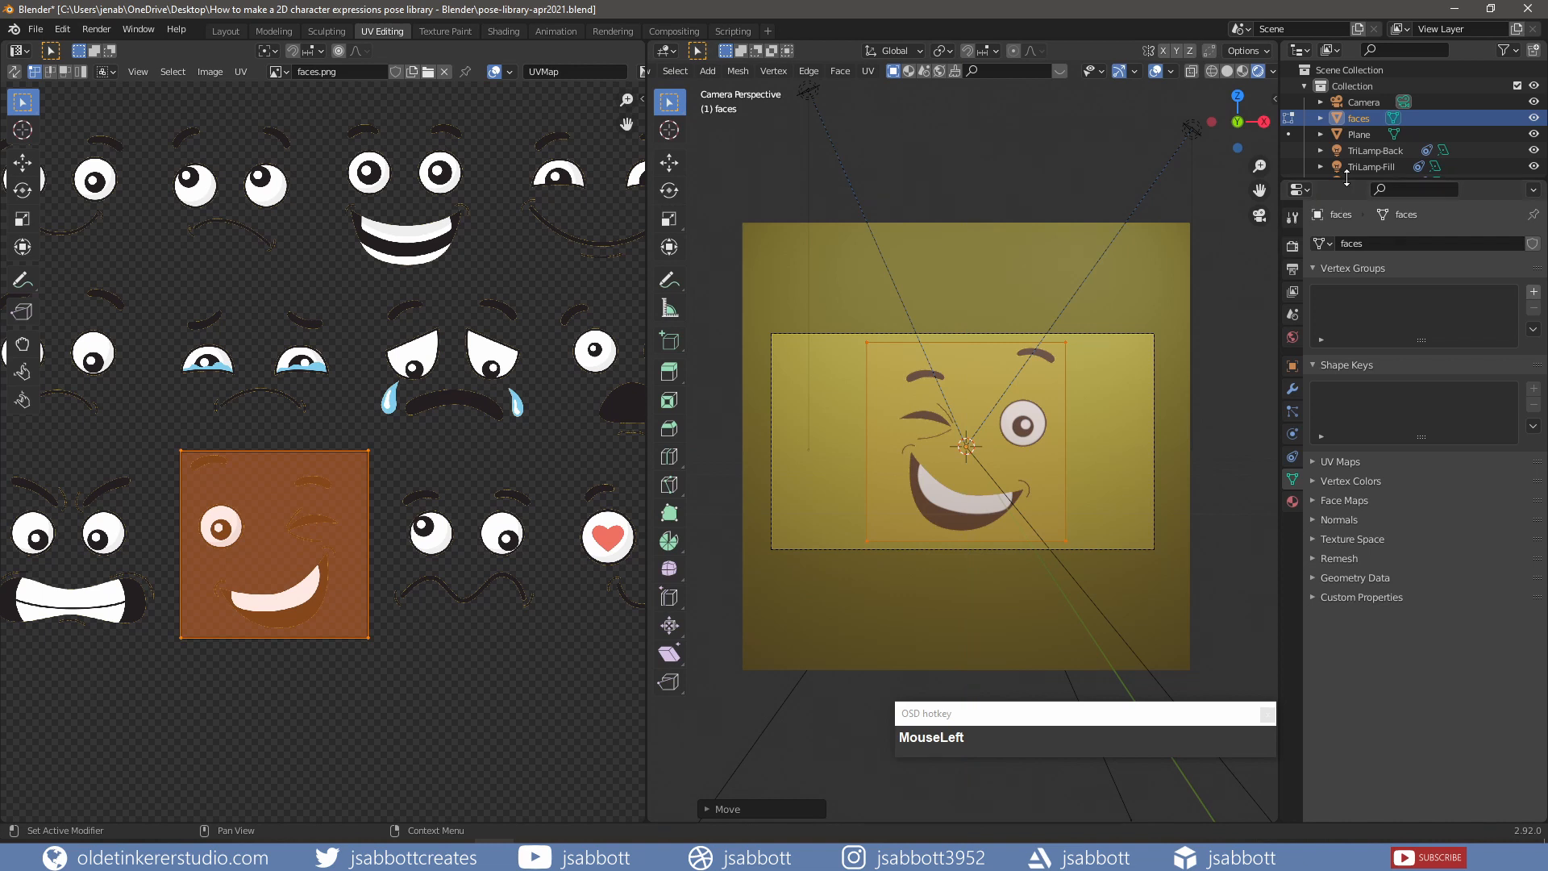
# - Enlarge the Outliner, select the key light there, and return from mesh editing to Object Mode
pyautogui.moveTo(1333, 179); pyautogui.dragTo(1333, 305)
pyautogui.click(1373, 183)
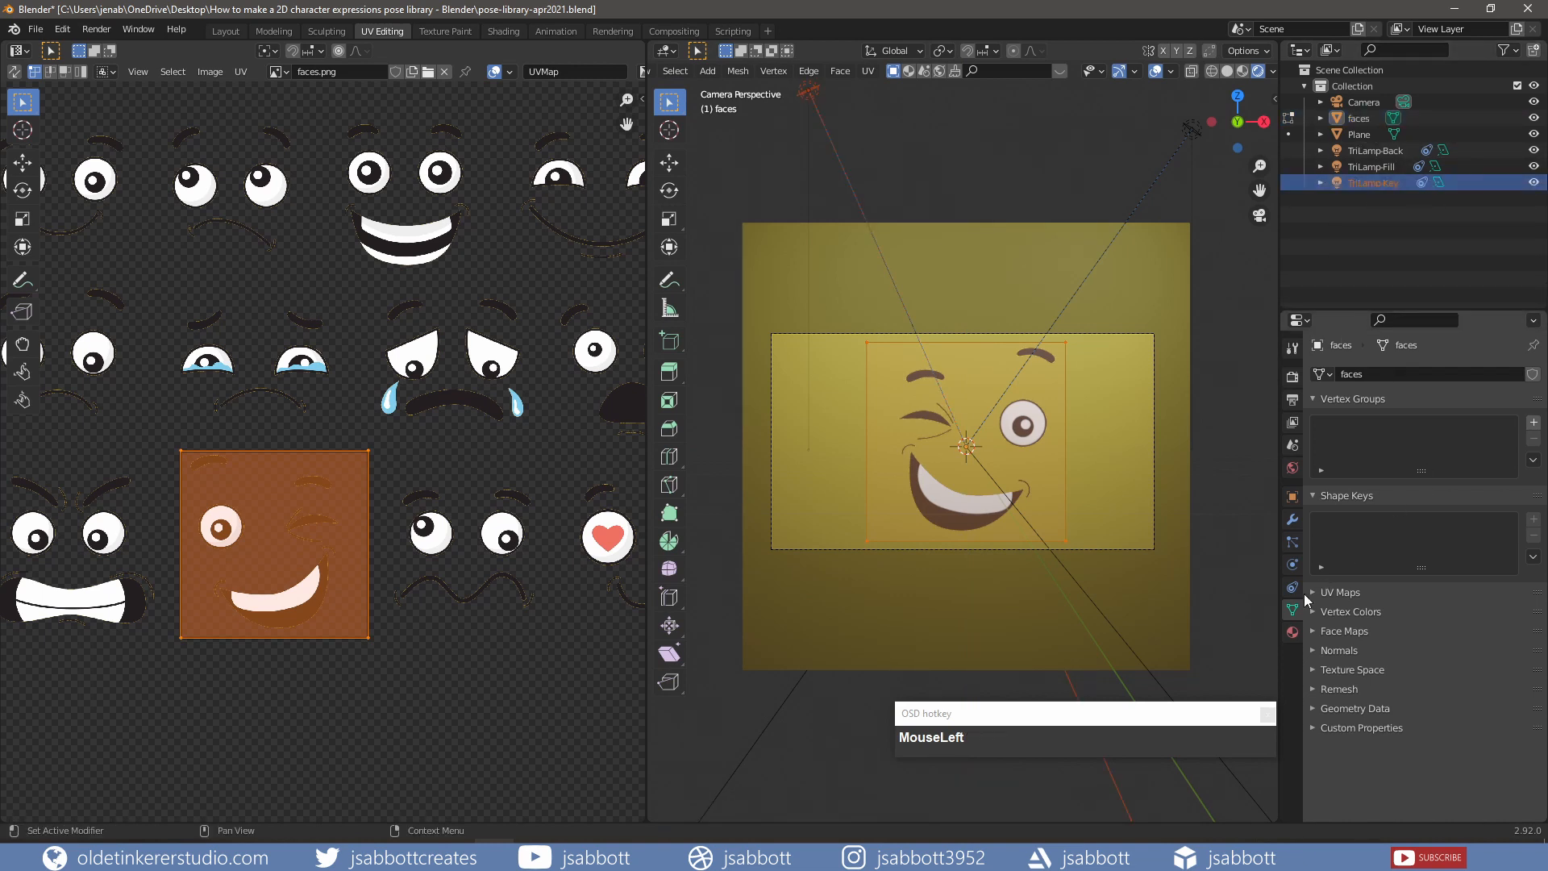
pyautogui.press('Tab')
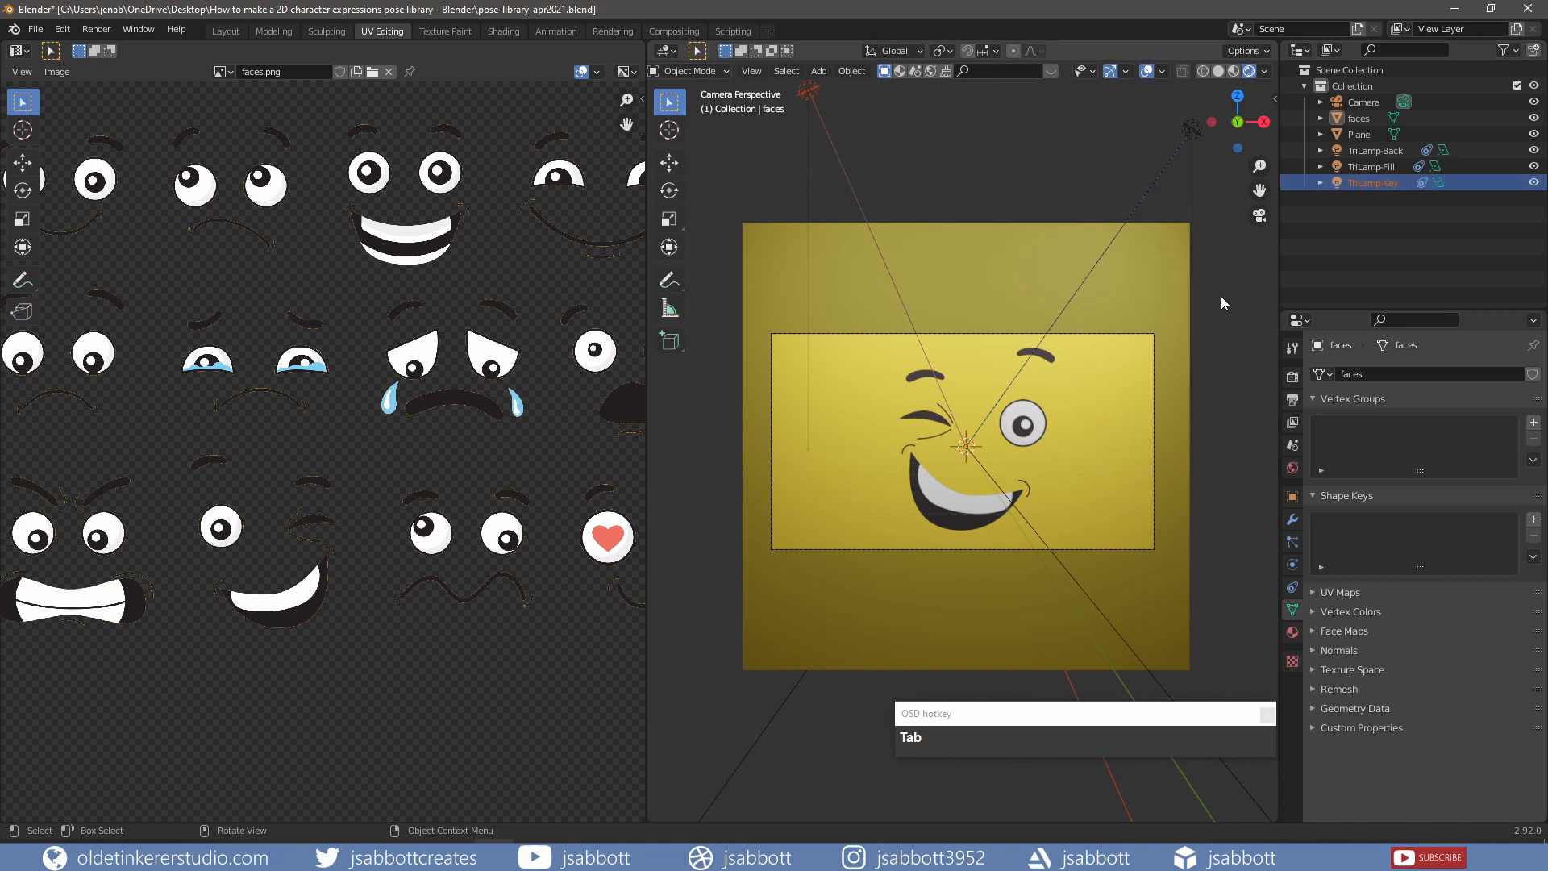
pyautogui.press('Tab')
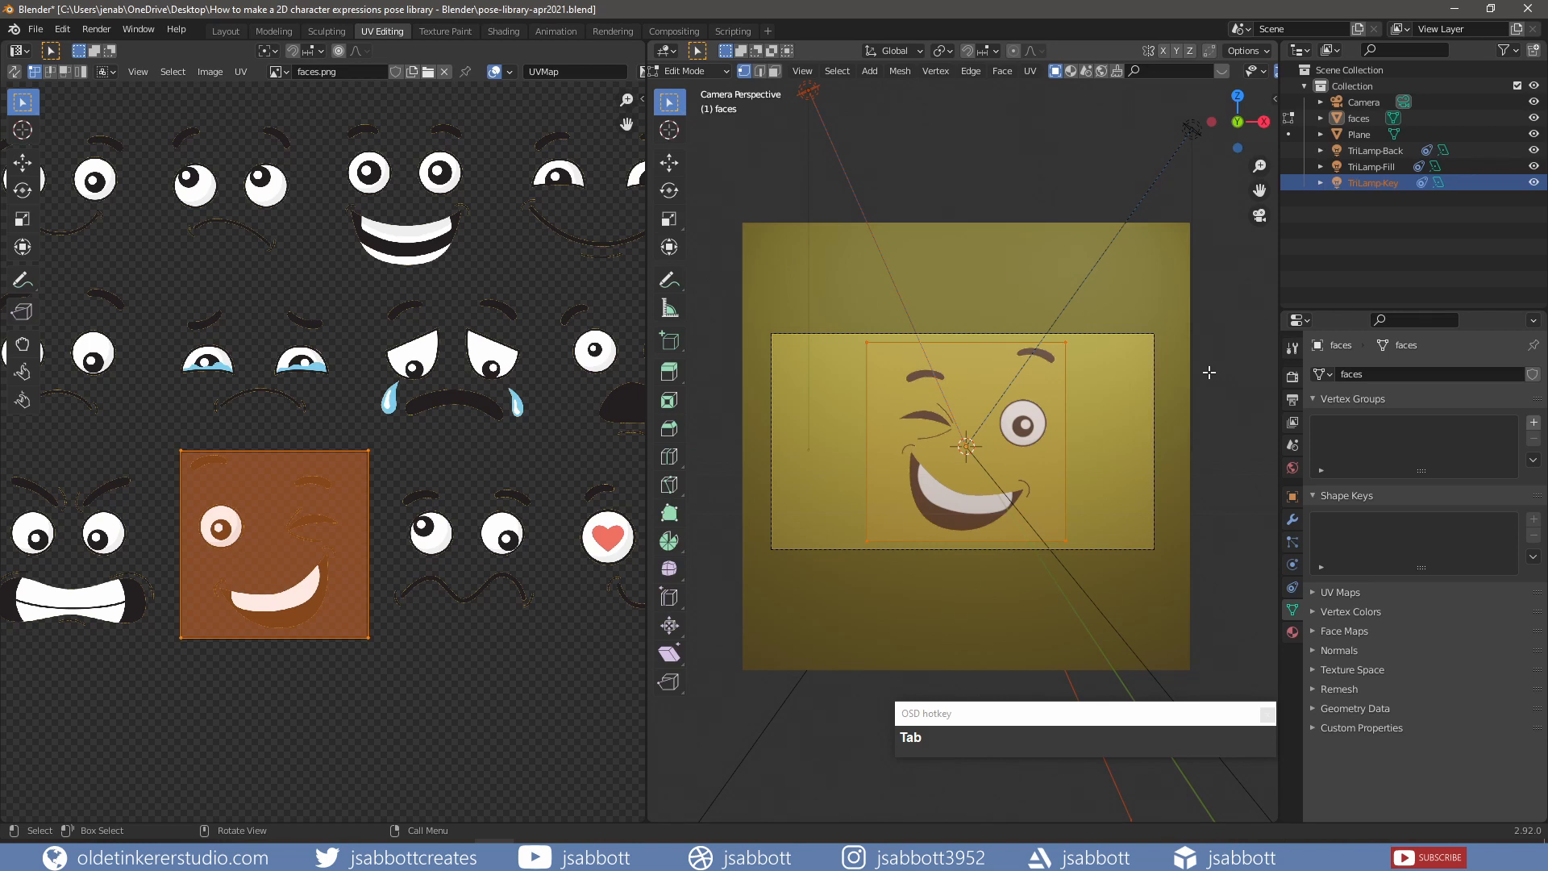
pyautogui.press('Tab')
# - Add a single-bone armature and move it about 4.6 m along X, just outside the camera frame
pyautogui.hotkey('shift', 'a')
pyautogui.moveTo(1188, 327)
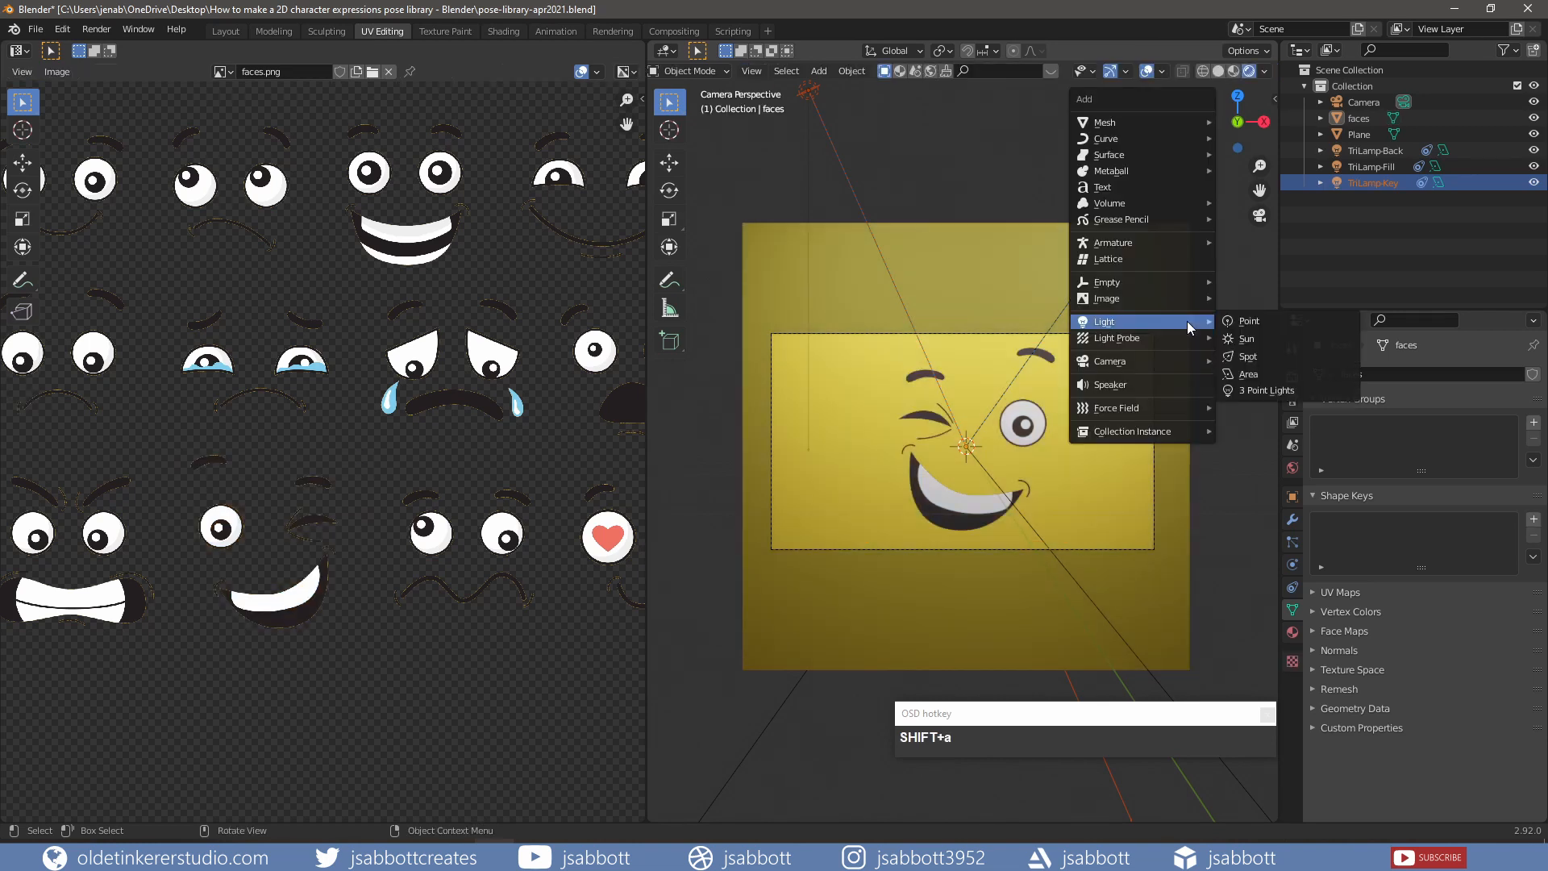
pyautogui.moveTo(1185, 242)
pyautogui.click(1248, 242)
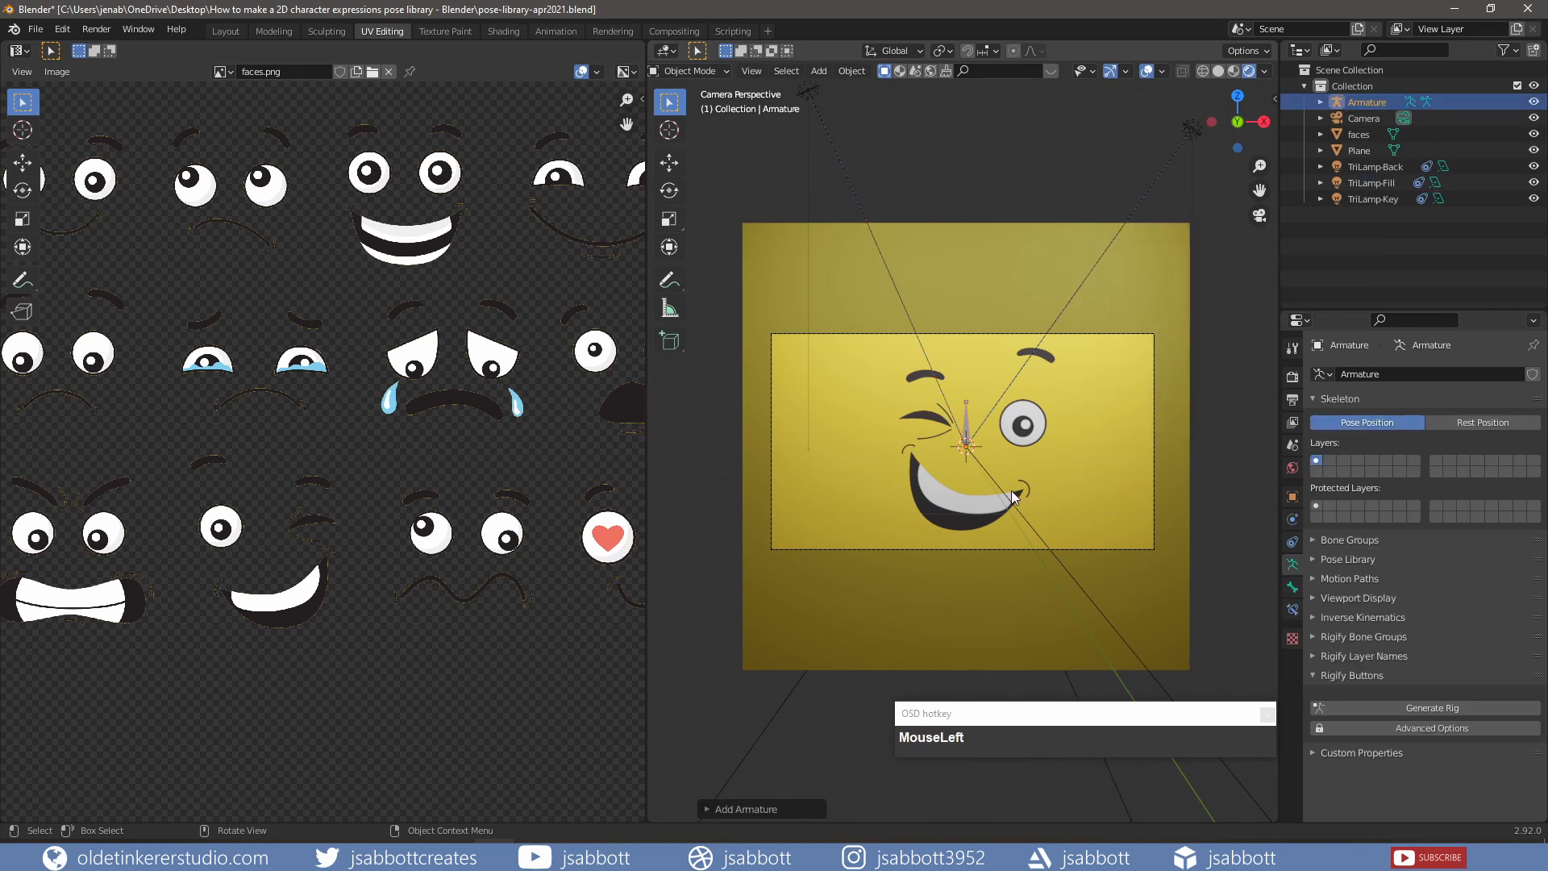
pyautogui.press('g')
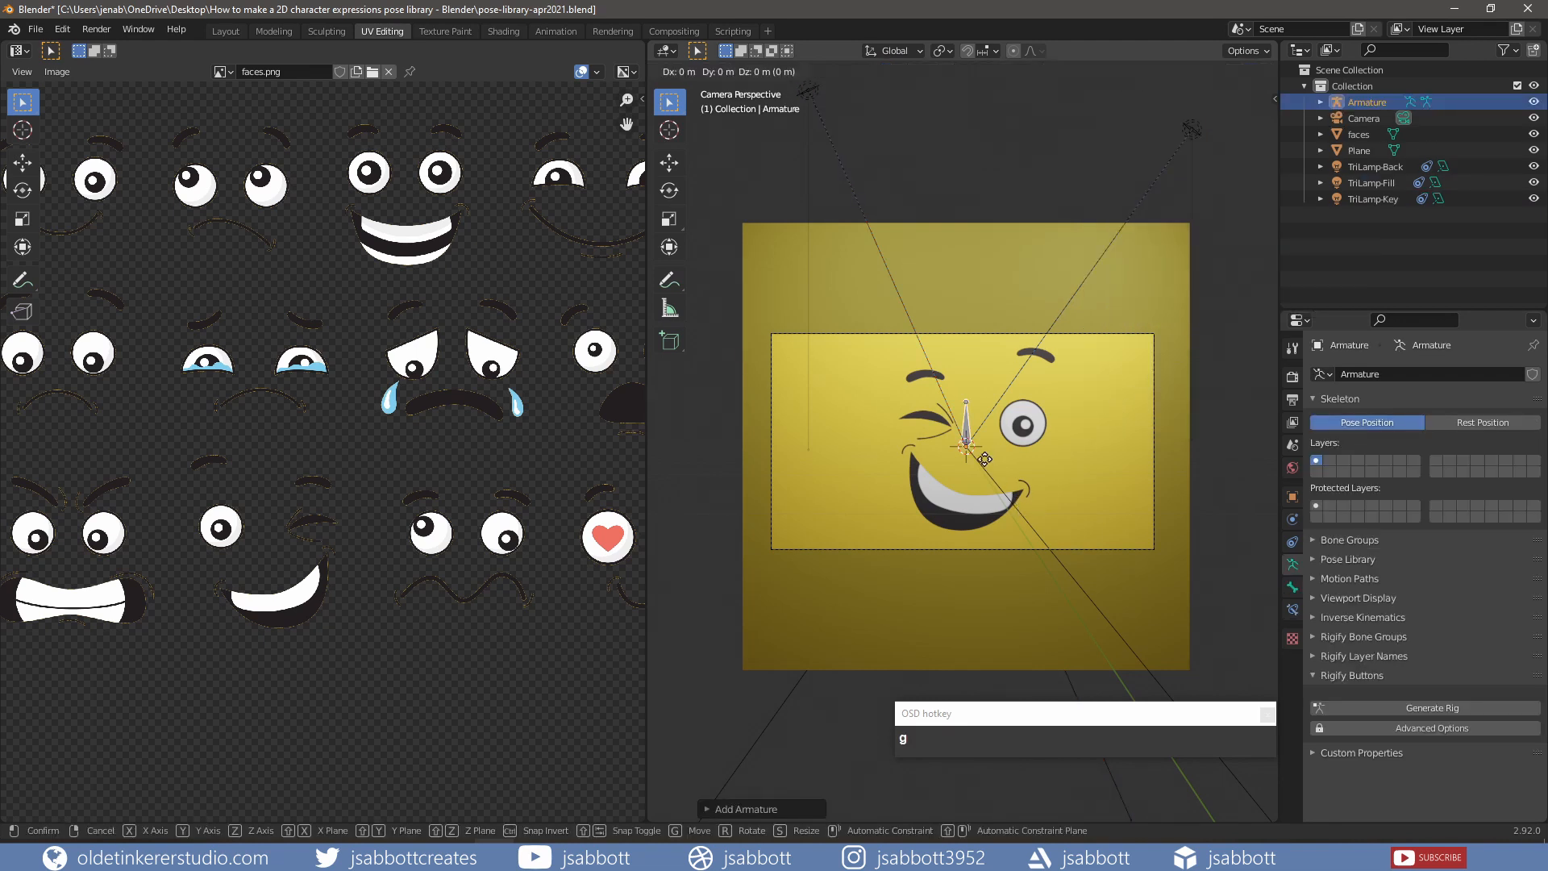
pyautogui.press('x')
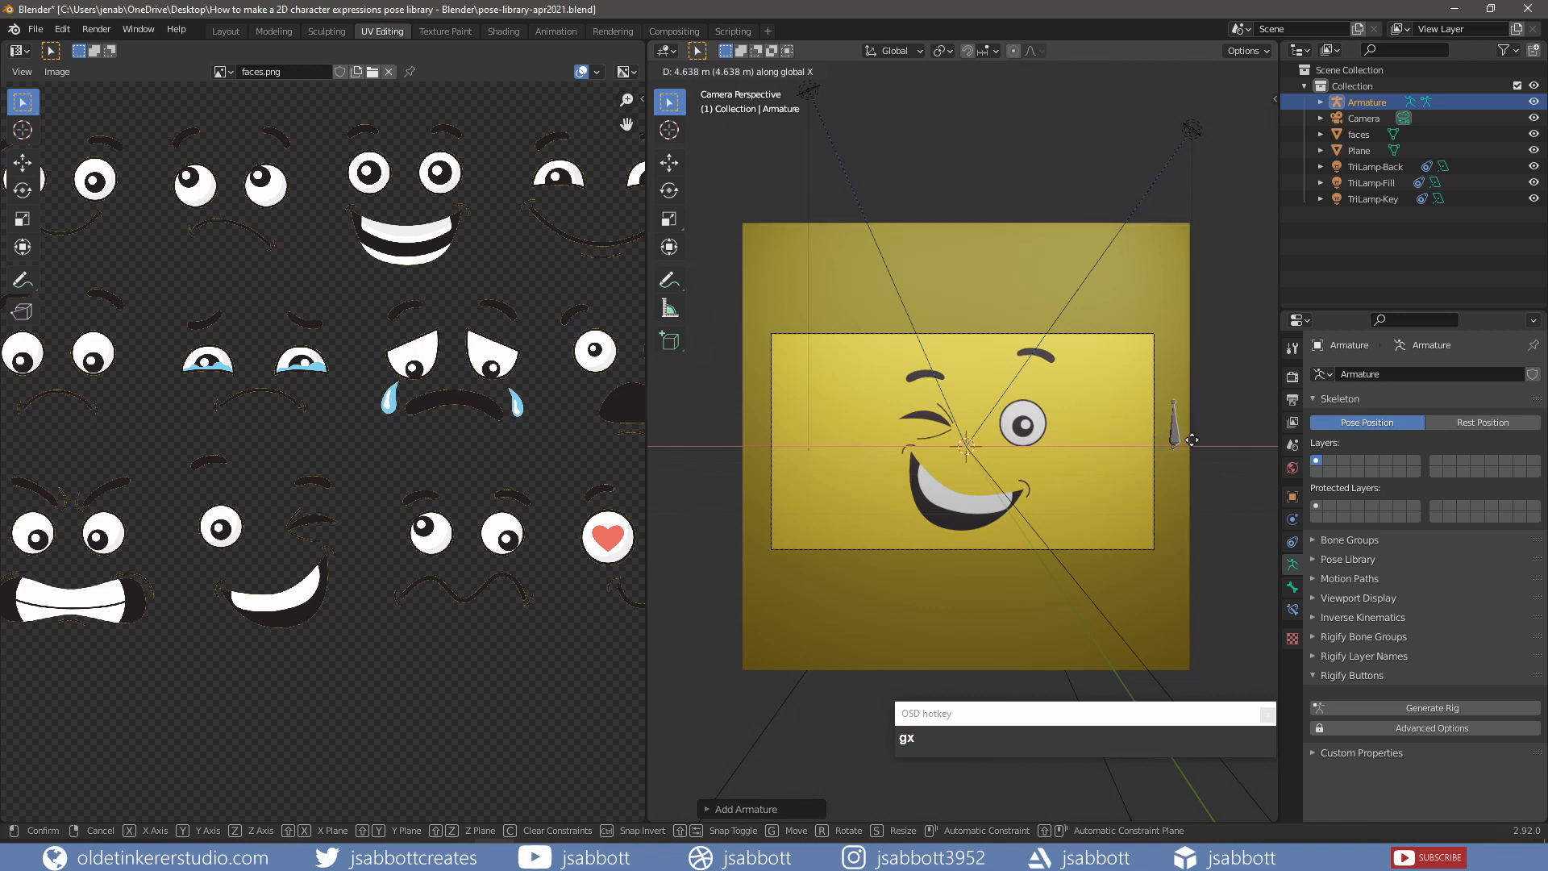
pyautogui.click(1194, 446)
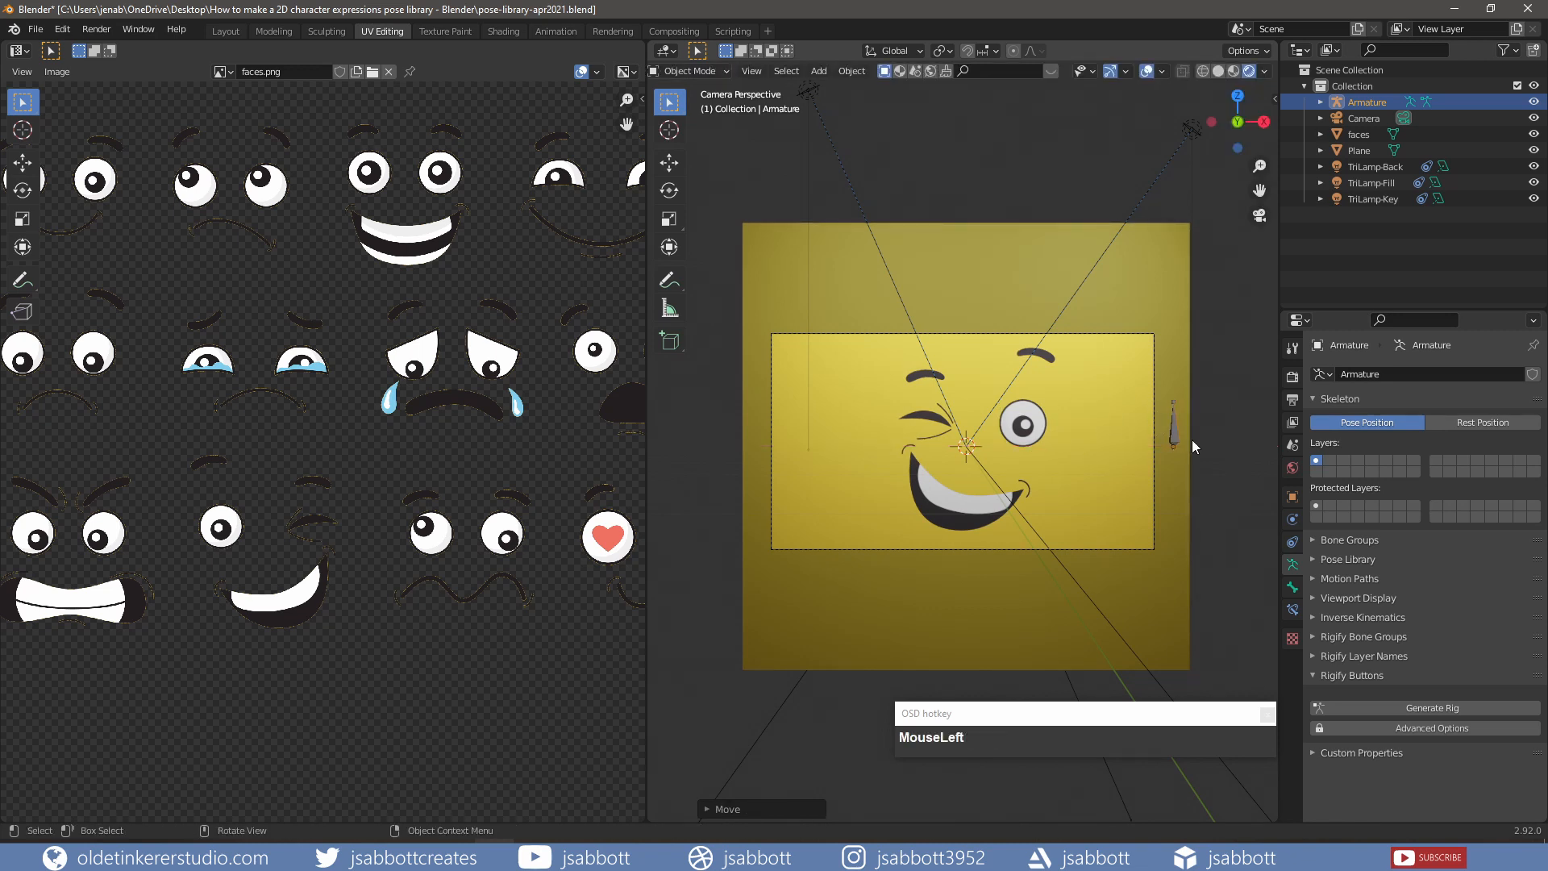
# - Enter Edit Mode on the armature and duplicate its bone in place
pyautogui.press('Tab')
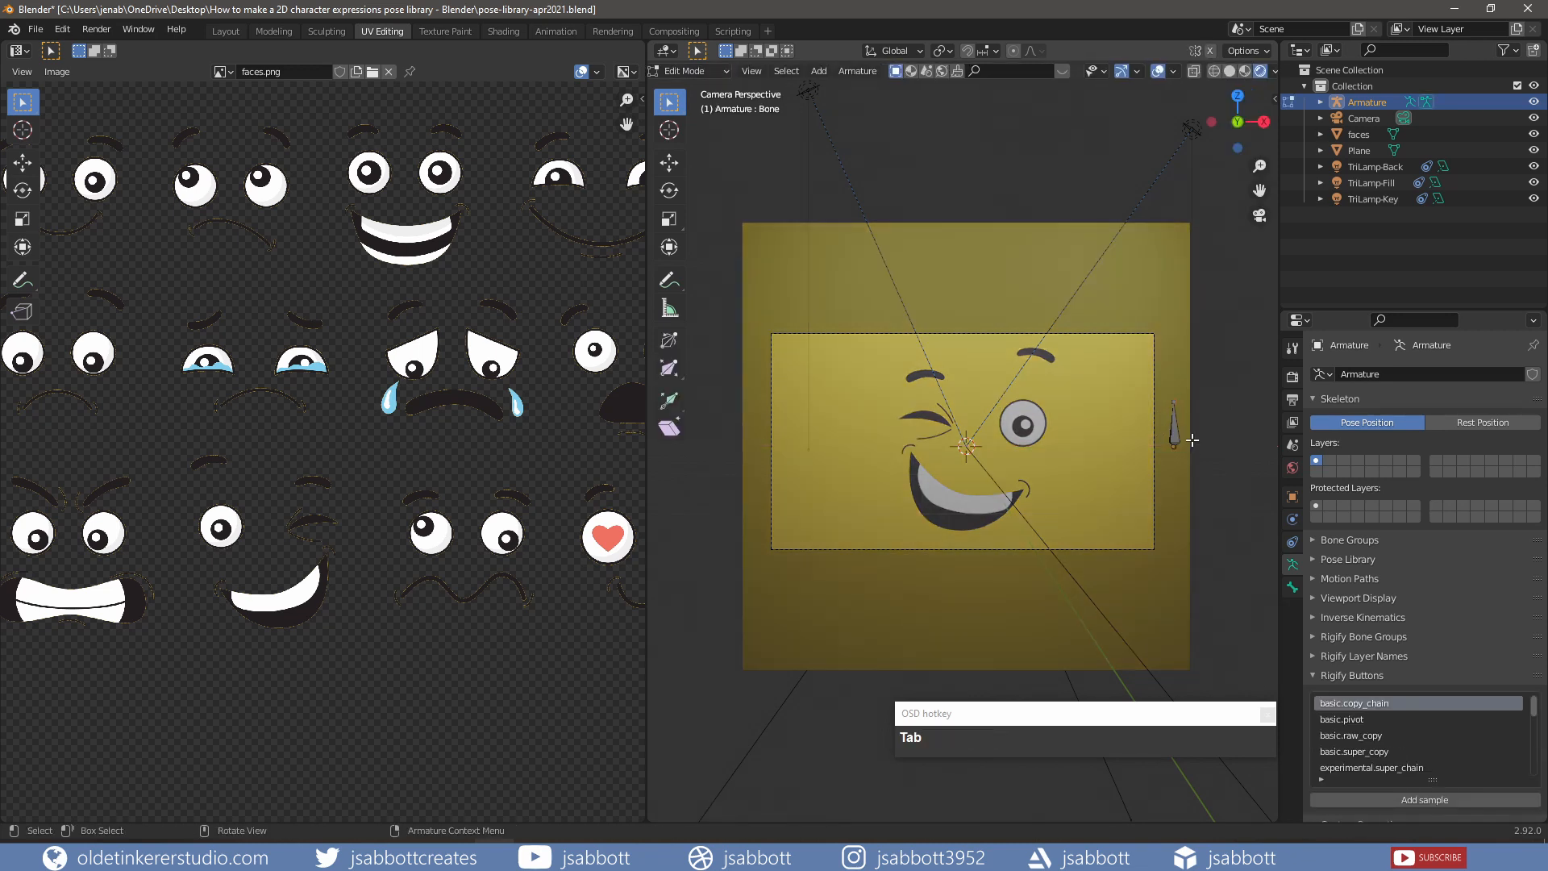
pyautogui.scroll(3, 1193, 440)
pyautogui.keyDown('shift'); pyautogui.moveTo(1192, 440); pyautogui.dragTo(995, 445, button='middle'); pyautogui.keyUp('shift')
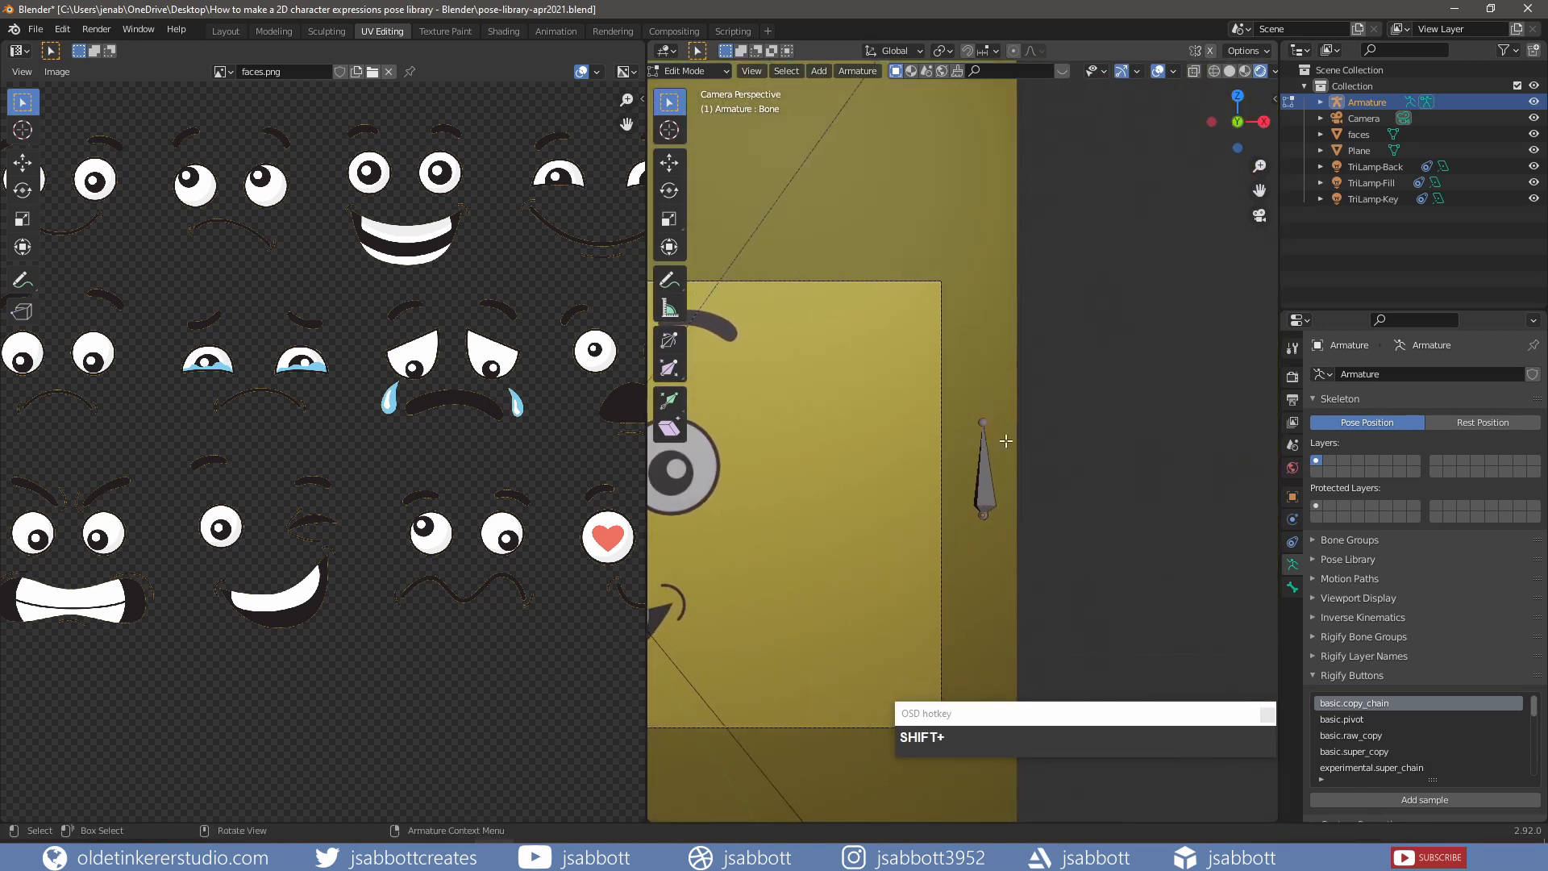
pyautogui.click(986, 481)
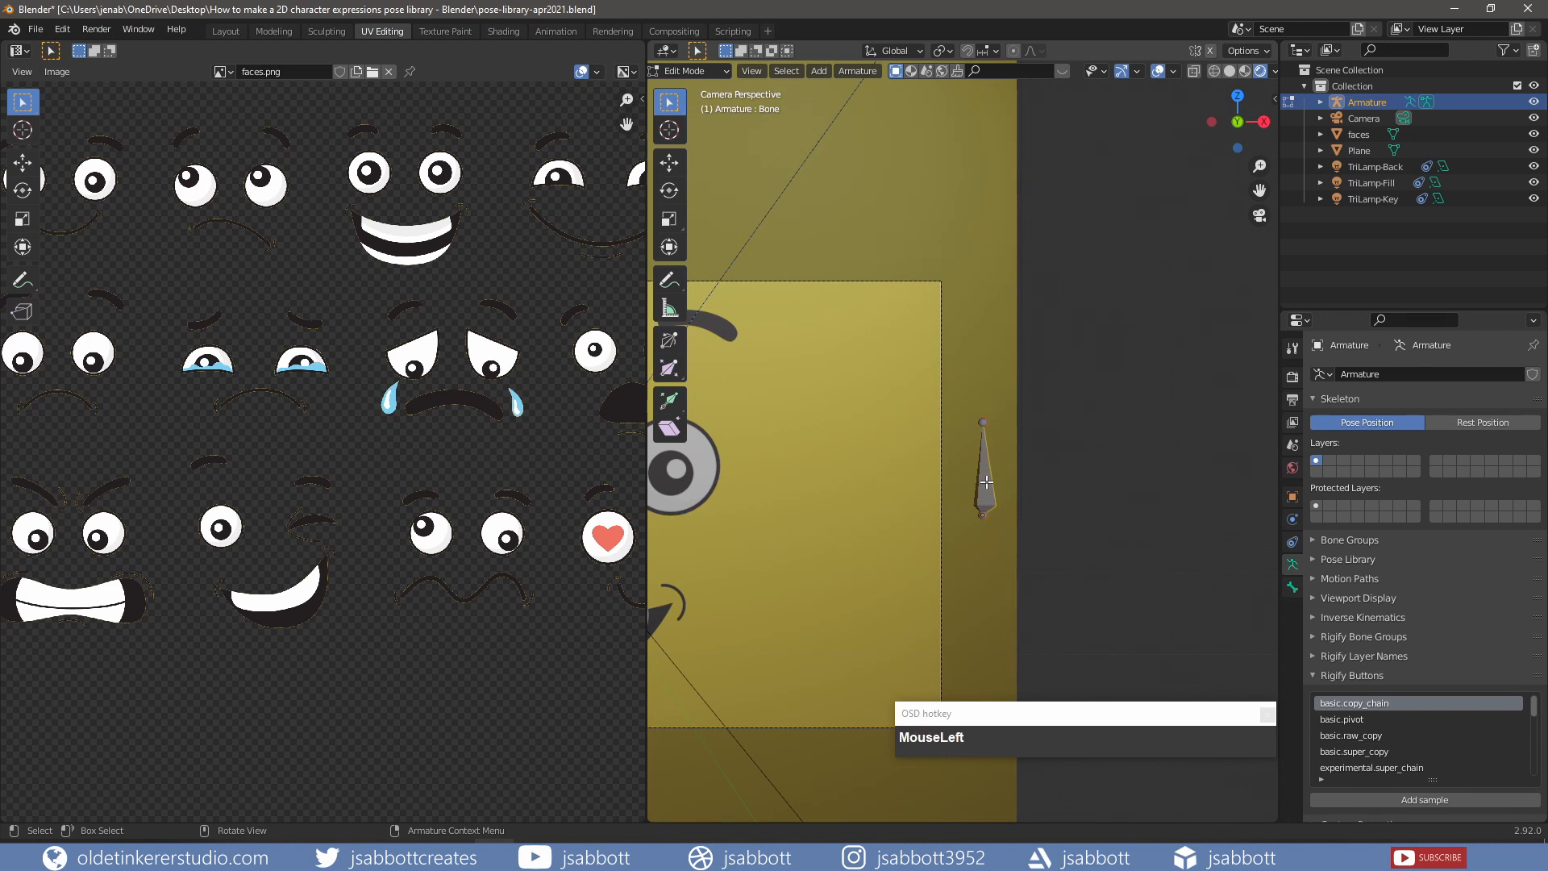
pyautogui.press('i')
pyautogui.hotkey('shift', 'd')
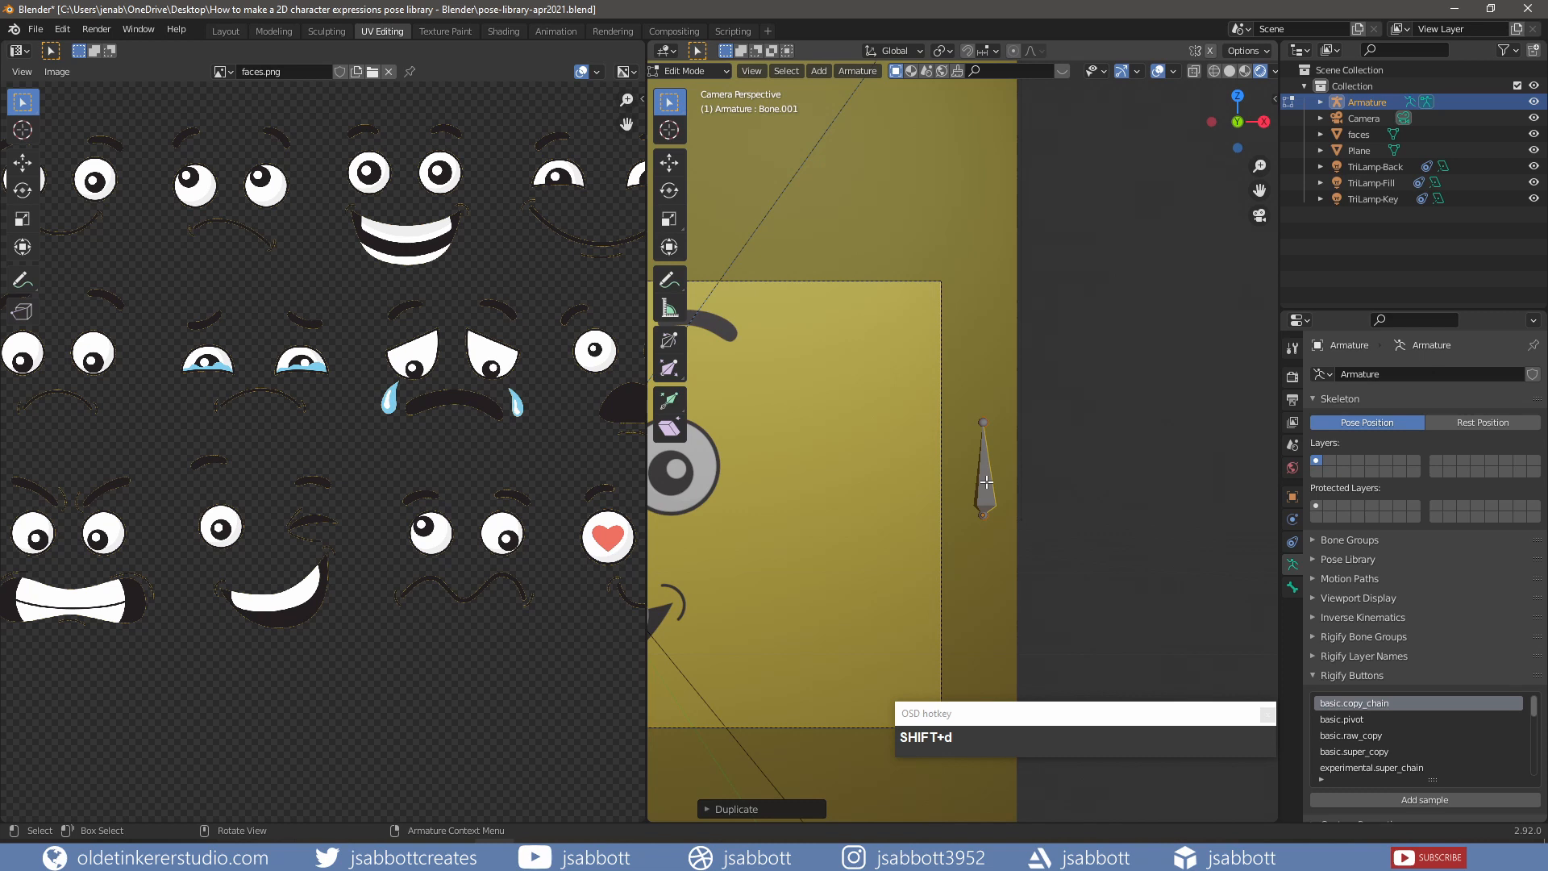
# - Expand the armature's bones in the Outliner and snap the 3D cursor to the joint at the bones' base
pyautogui.click(1321, 102)
pyautogui.click(1337, 118)
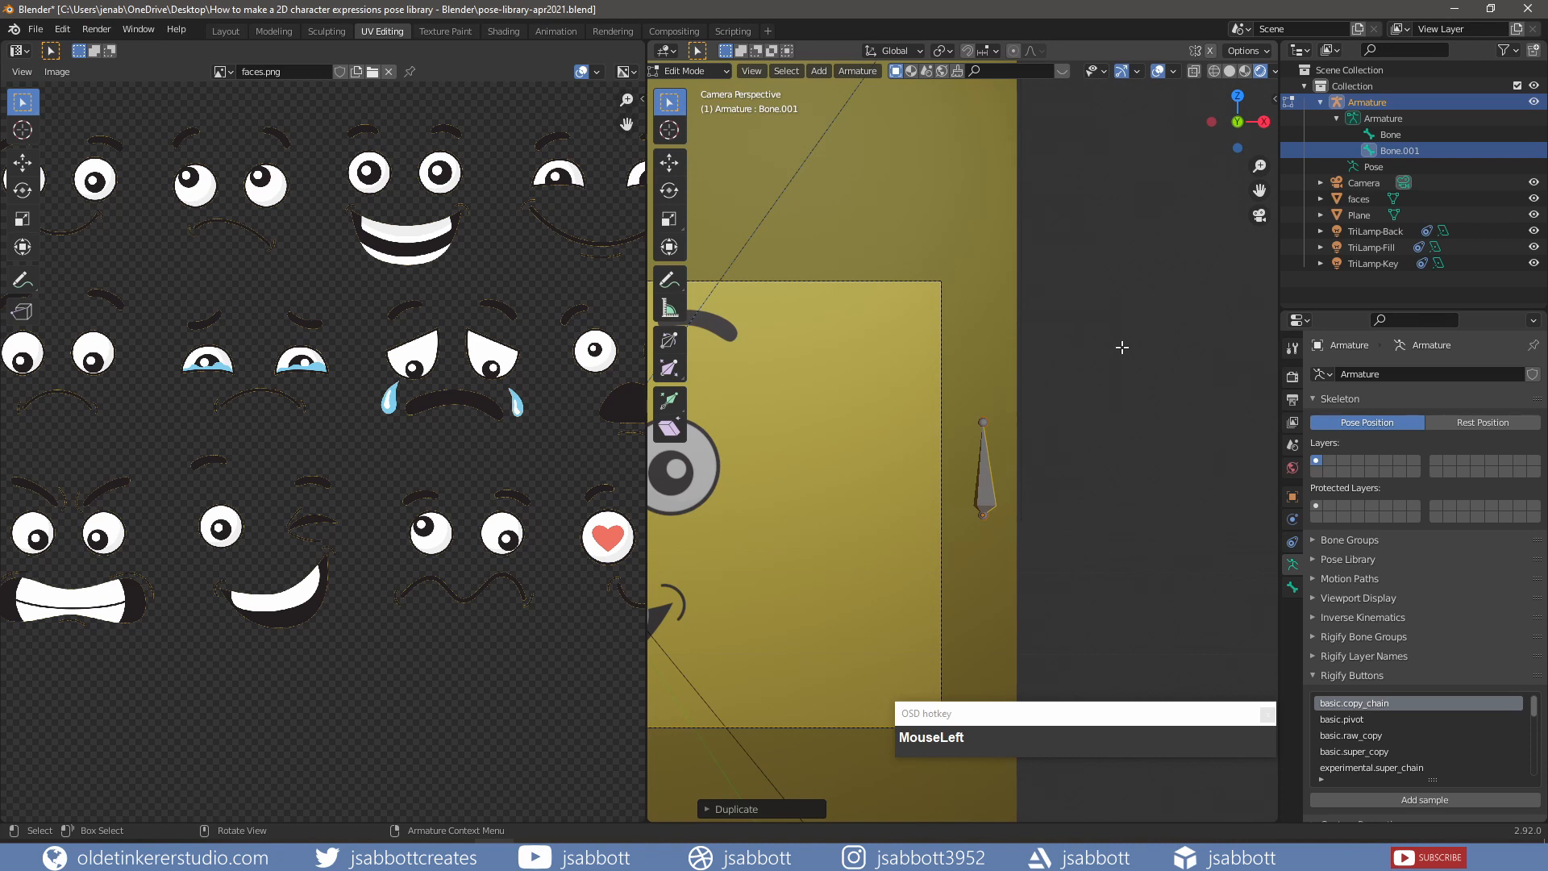
pyautogui.click(1390, 134)
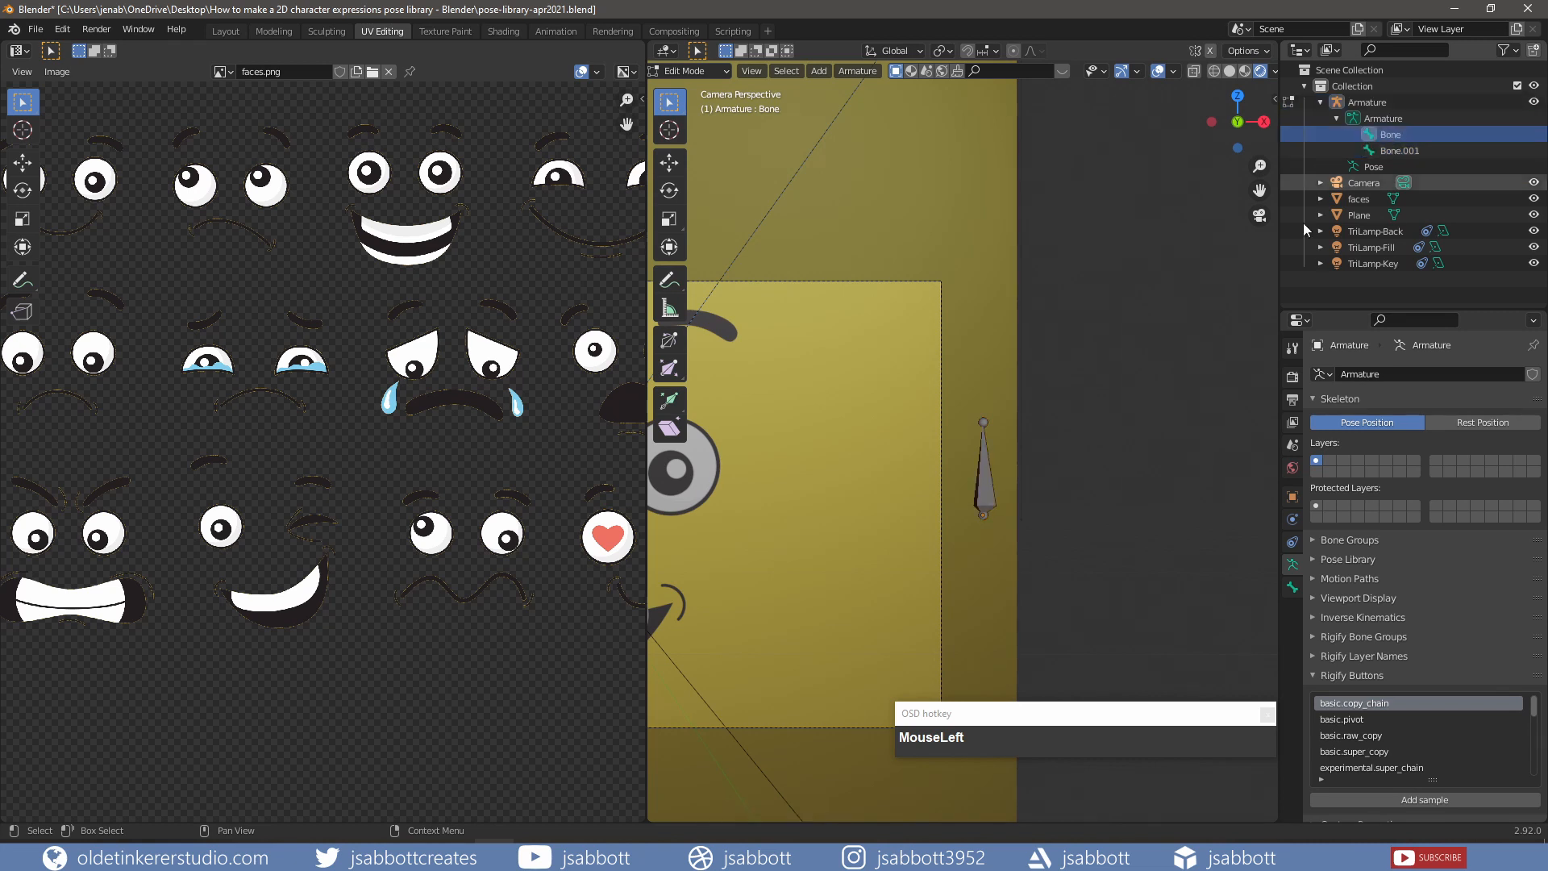
pyautogui.click(986, 516)
pyautogui.scroll(4, 1094, 437)
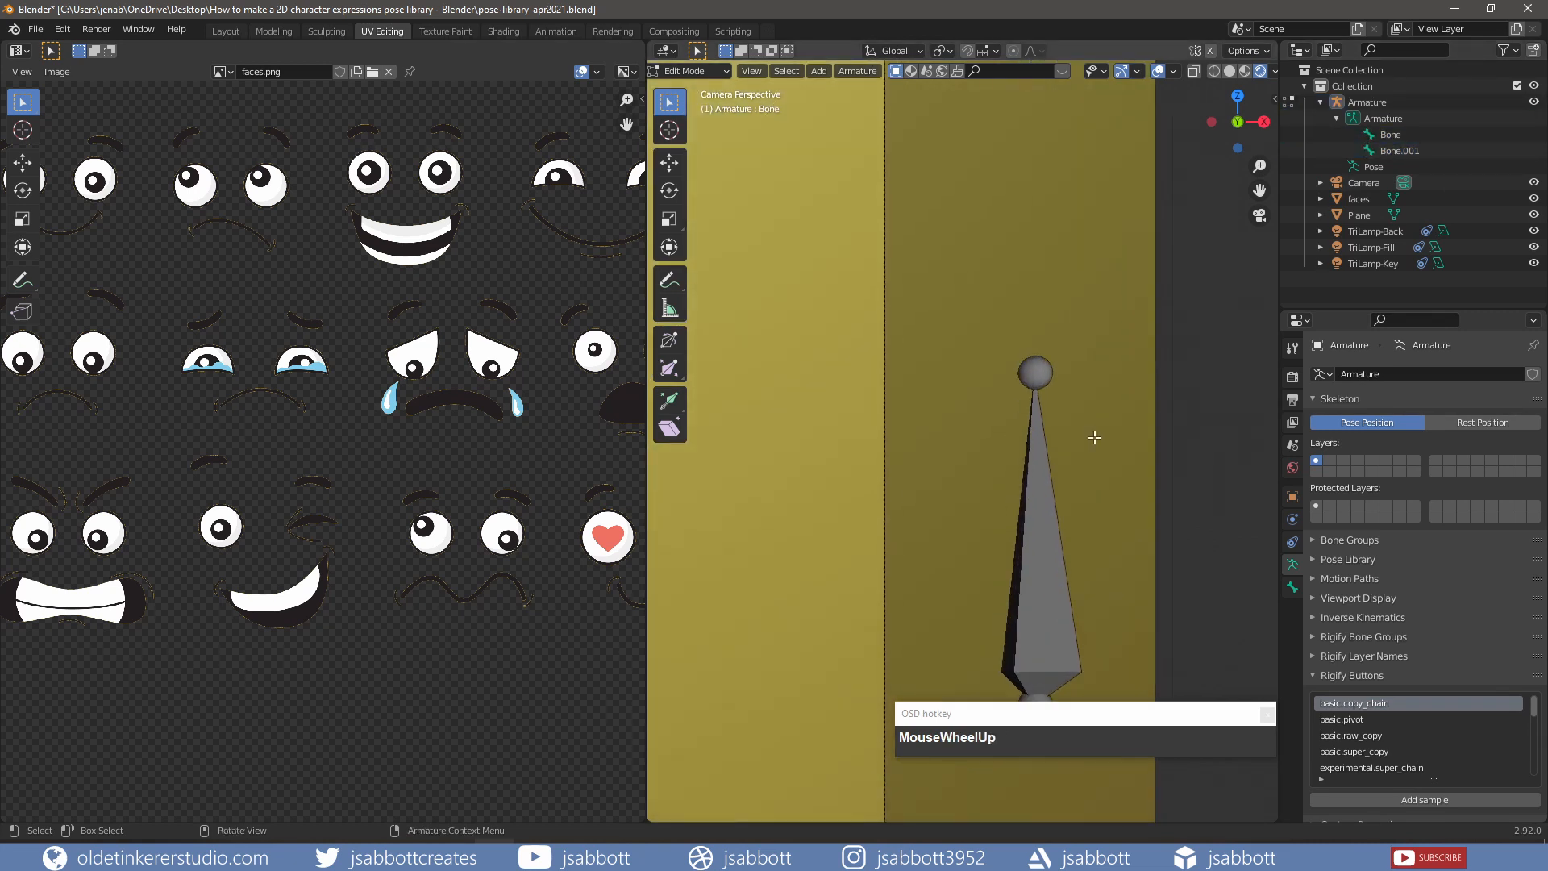
pyautogui.click(1390, 134)
pyautogui.keyDown('shift'); pyautogui.moveTo(1173, 492); pyautogui.dragTo(1135, 280, button='middle'); pyautogui.keyUp('shift')
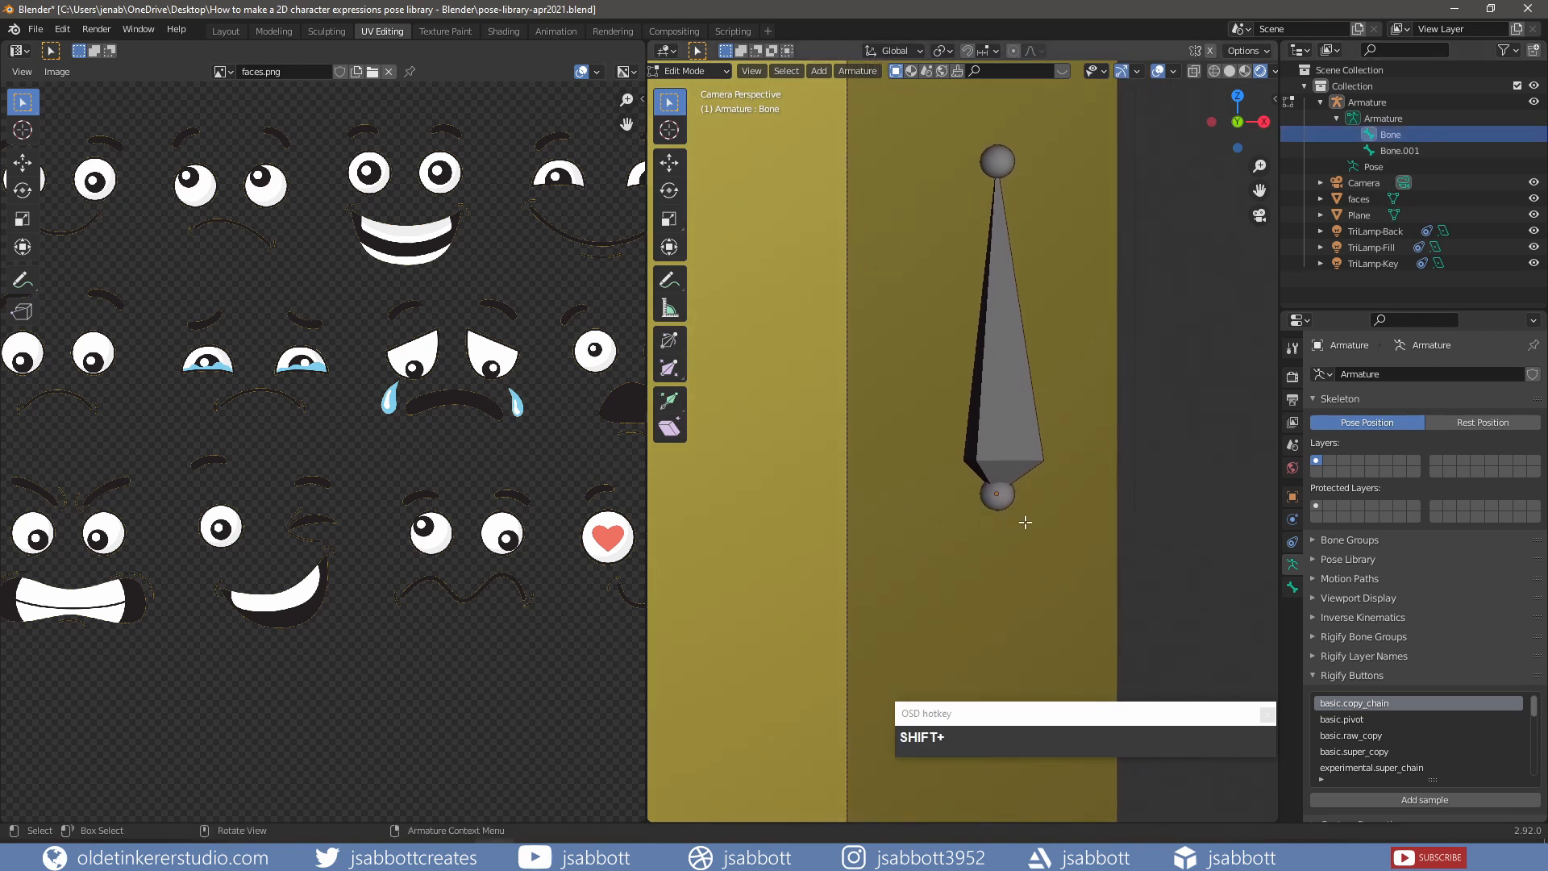
pyautogui.moveTo(1025, 522); pyautogui.dragTo(999, 485)
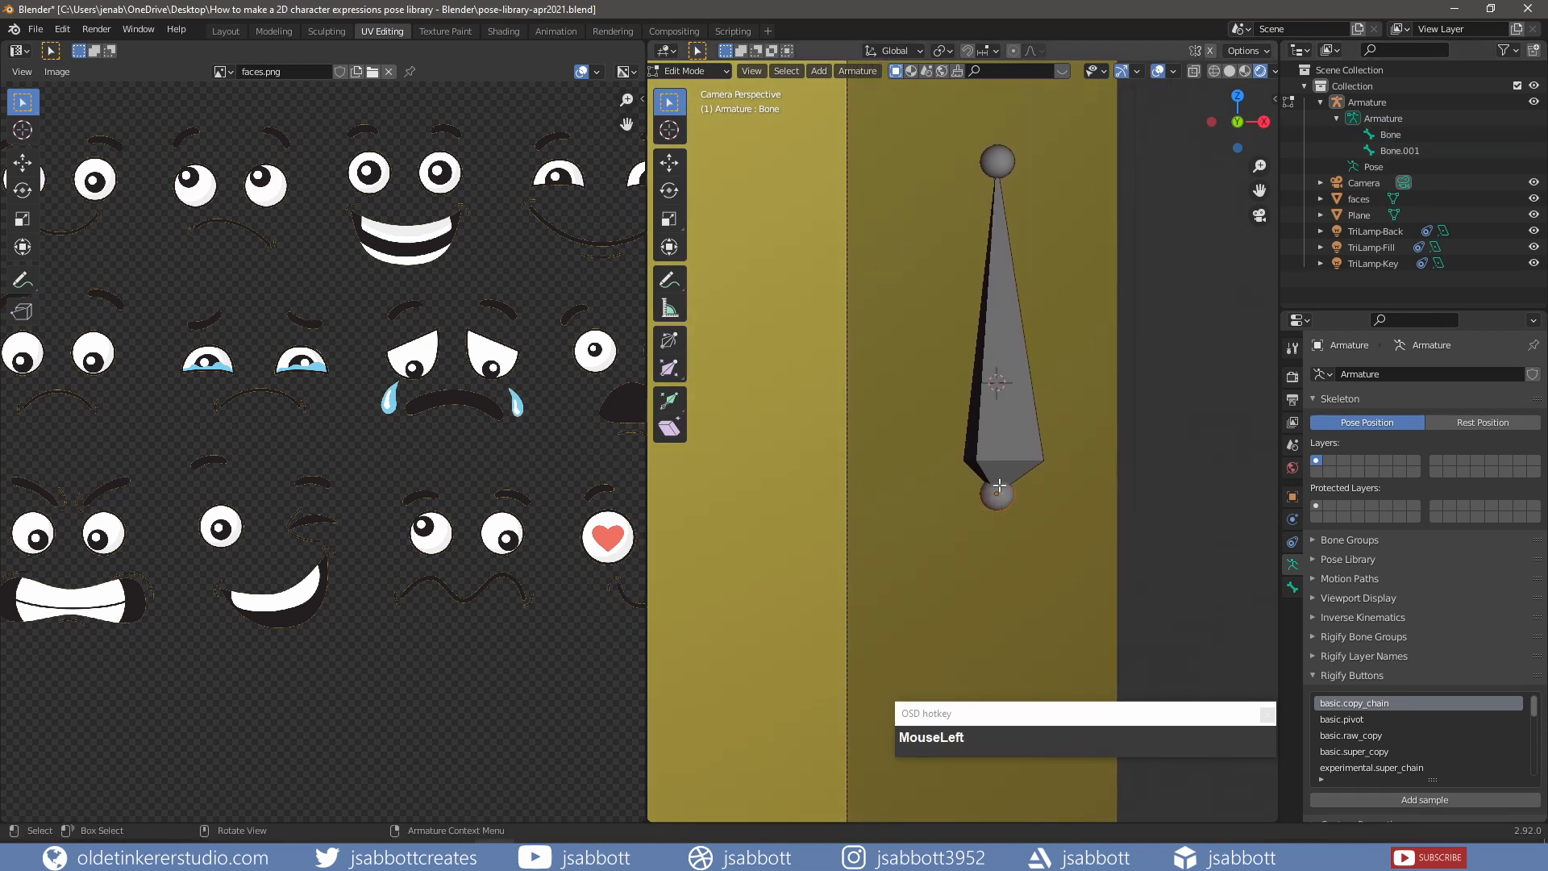
pyautogui.hotkey('shift', 's')
pyautogui.click(1012, 578)
# - In front wireframe view, set the pivot point to 3D Cursor and scale Bone.001 down to about 0.51 m long
pyautogui.press('KP_1')
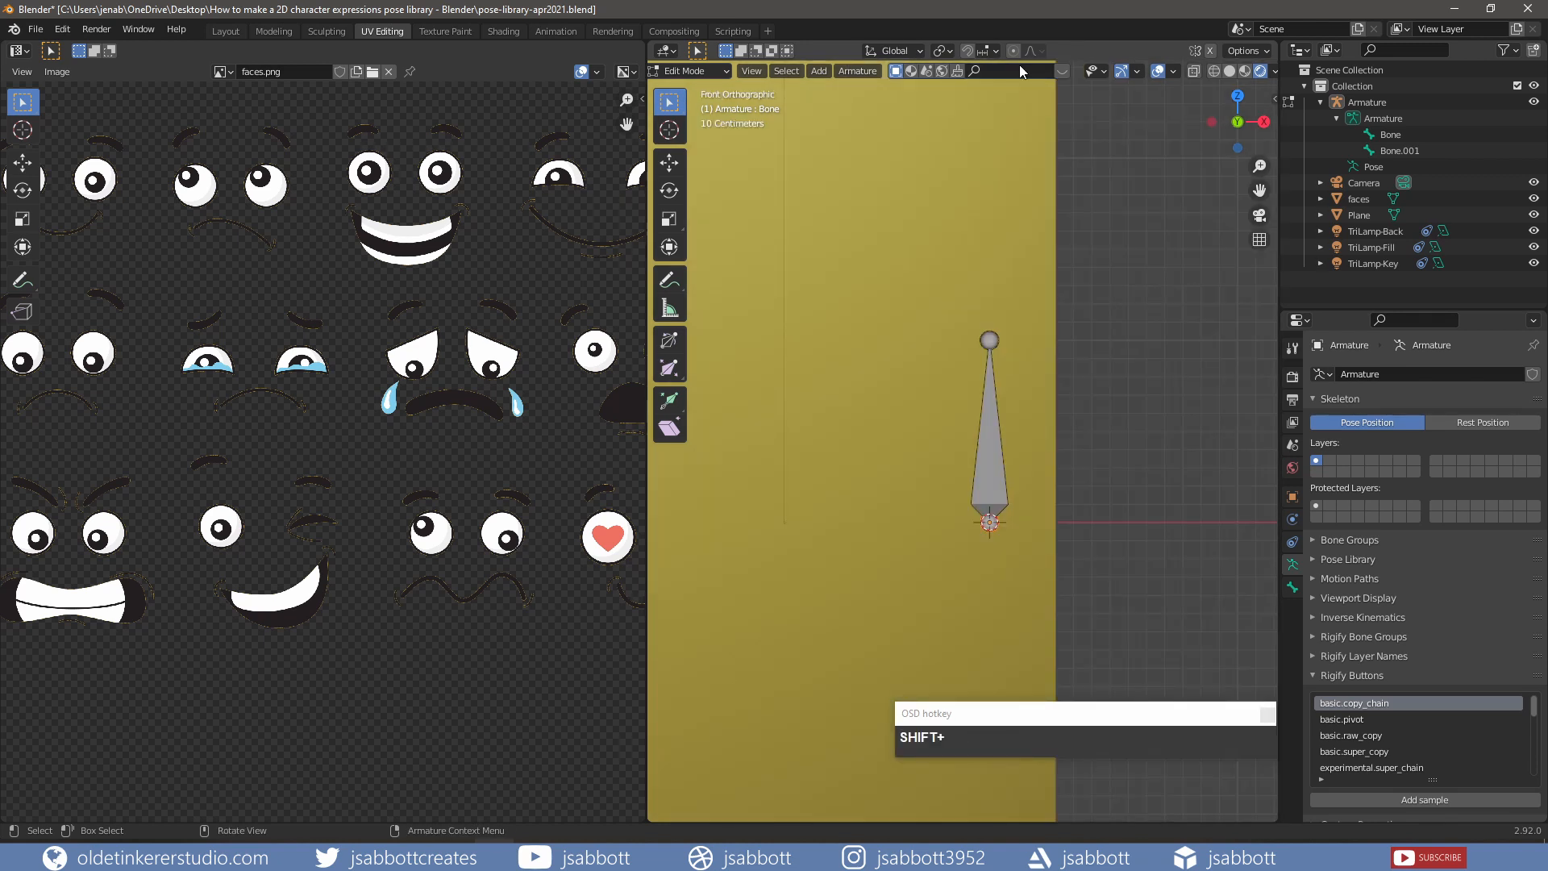
pyautogui.click(950, 53)
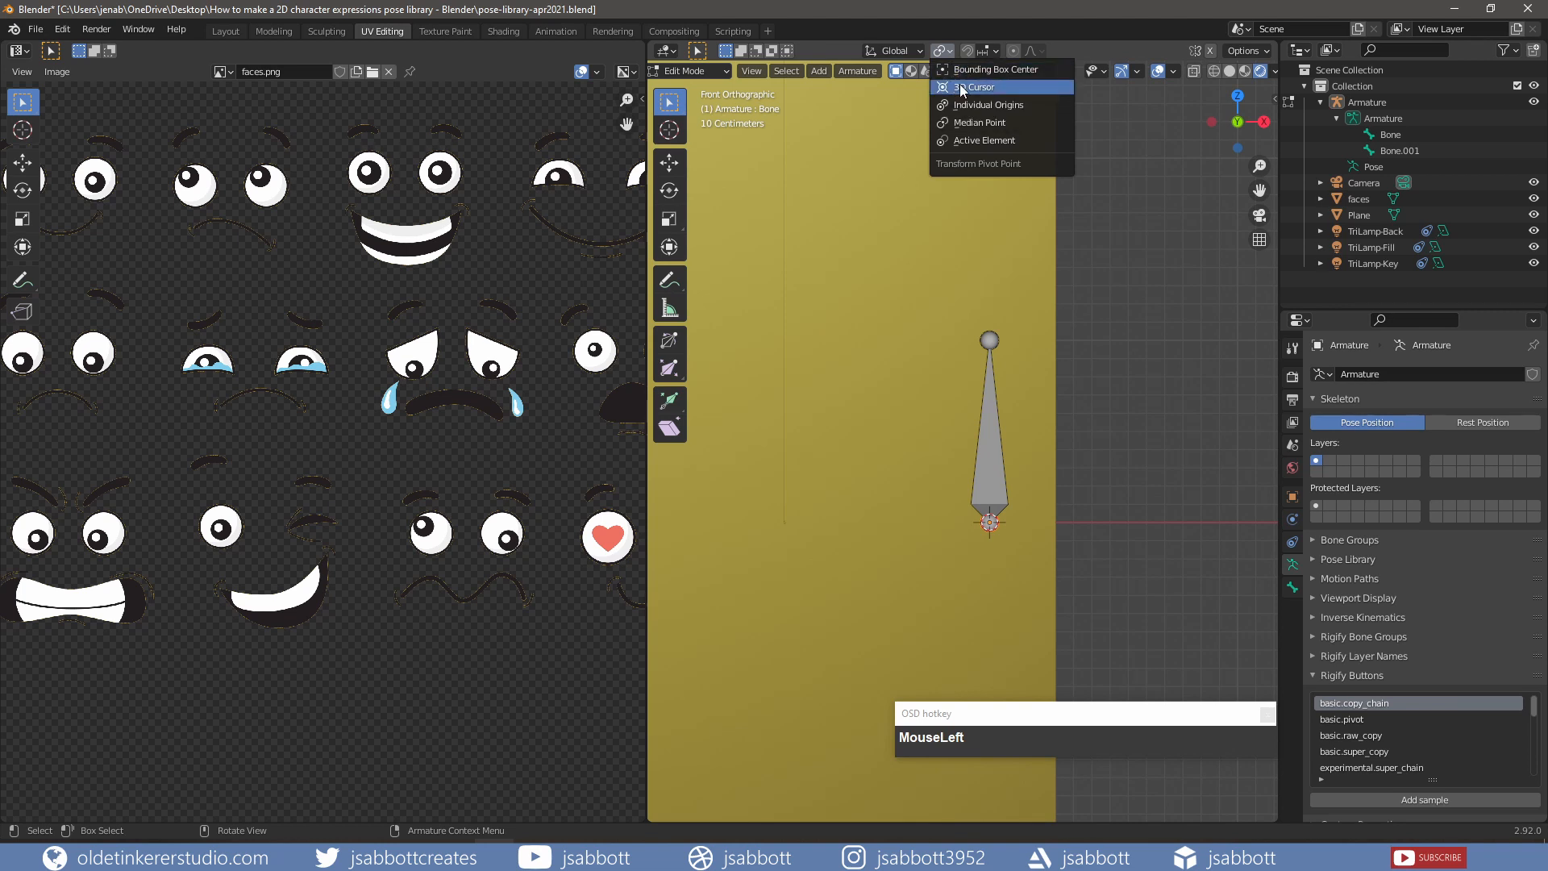
pyautogui.click(962, 87)
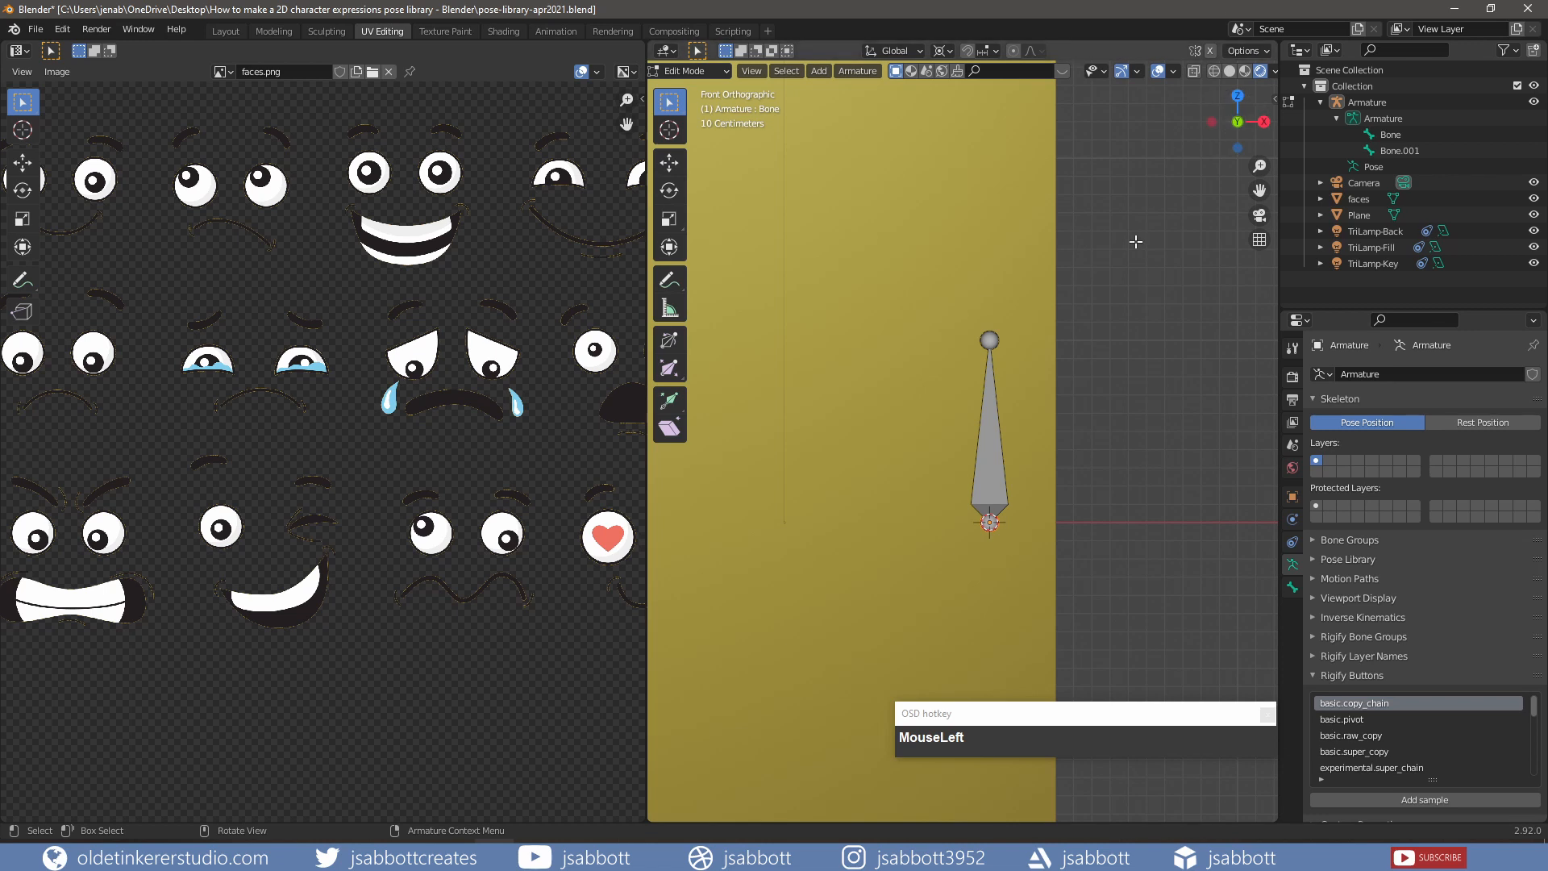
pyautogui.press('KP_4')
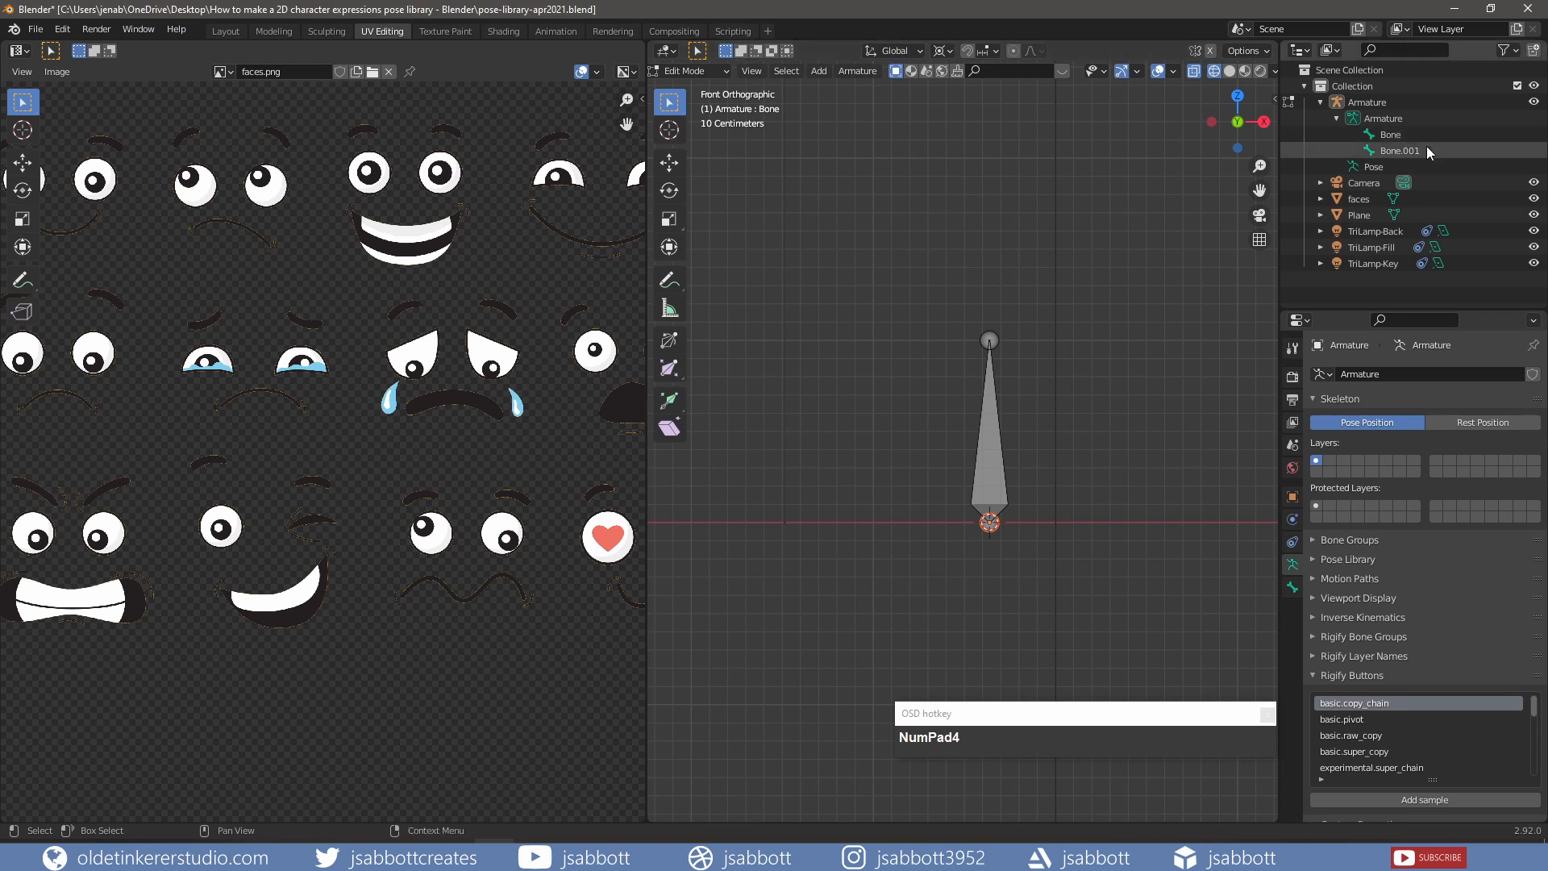
pyautogui.click(1395, 155)
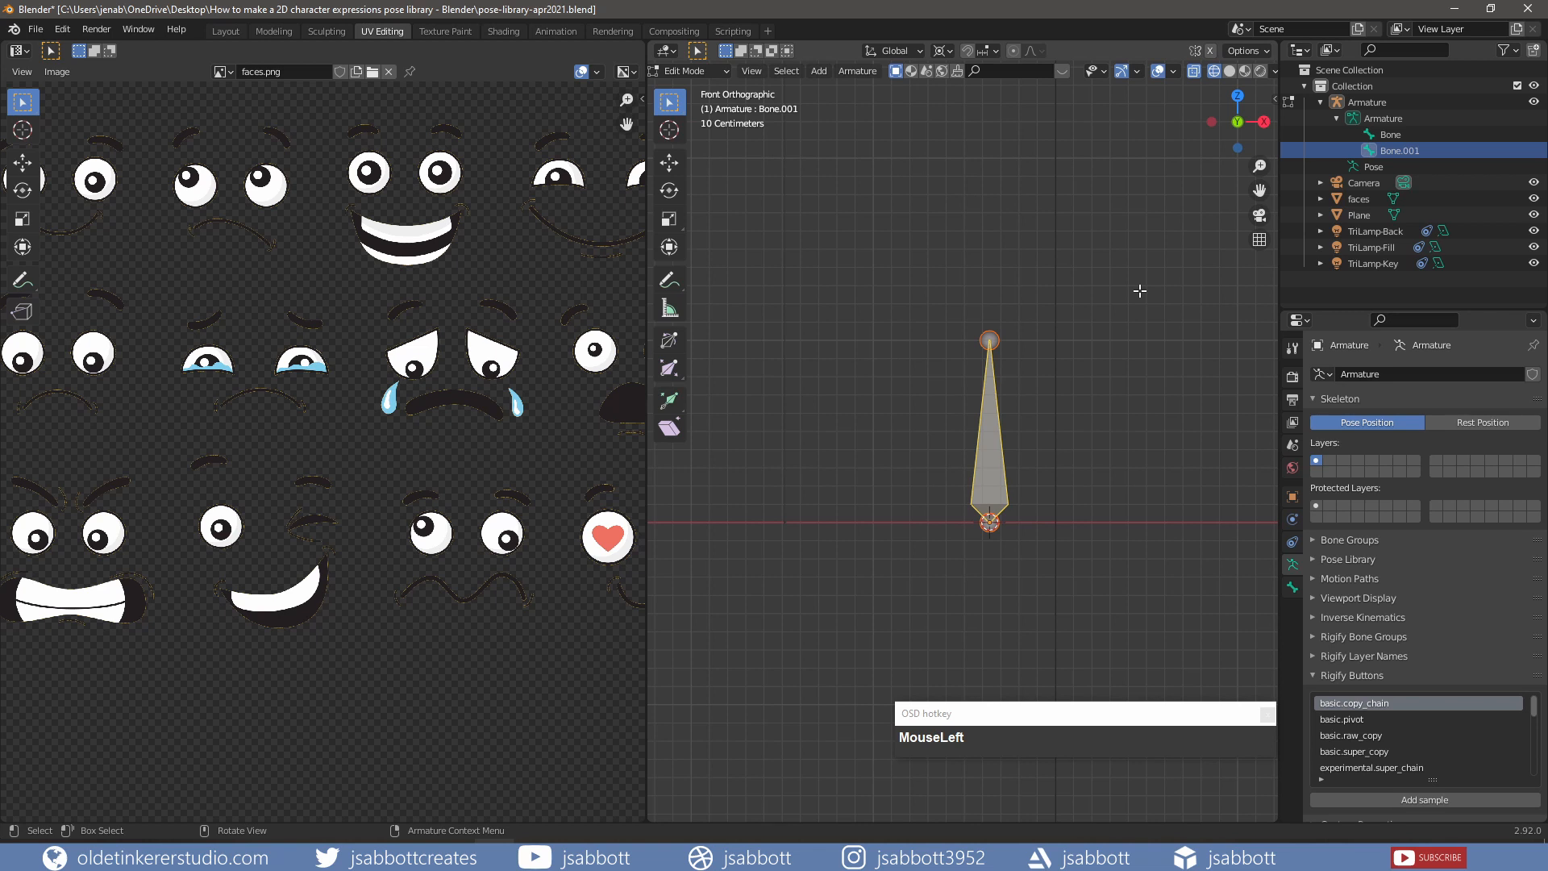
pyautogui.press('s')
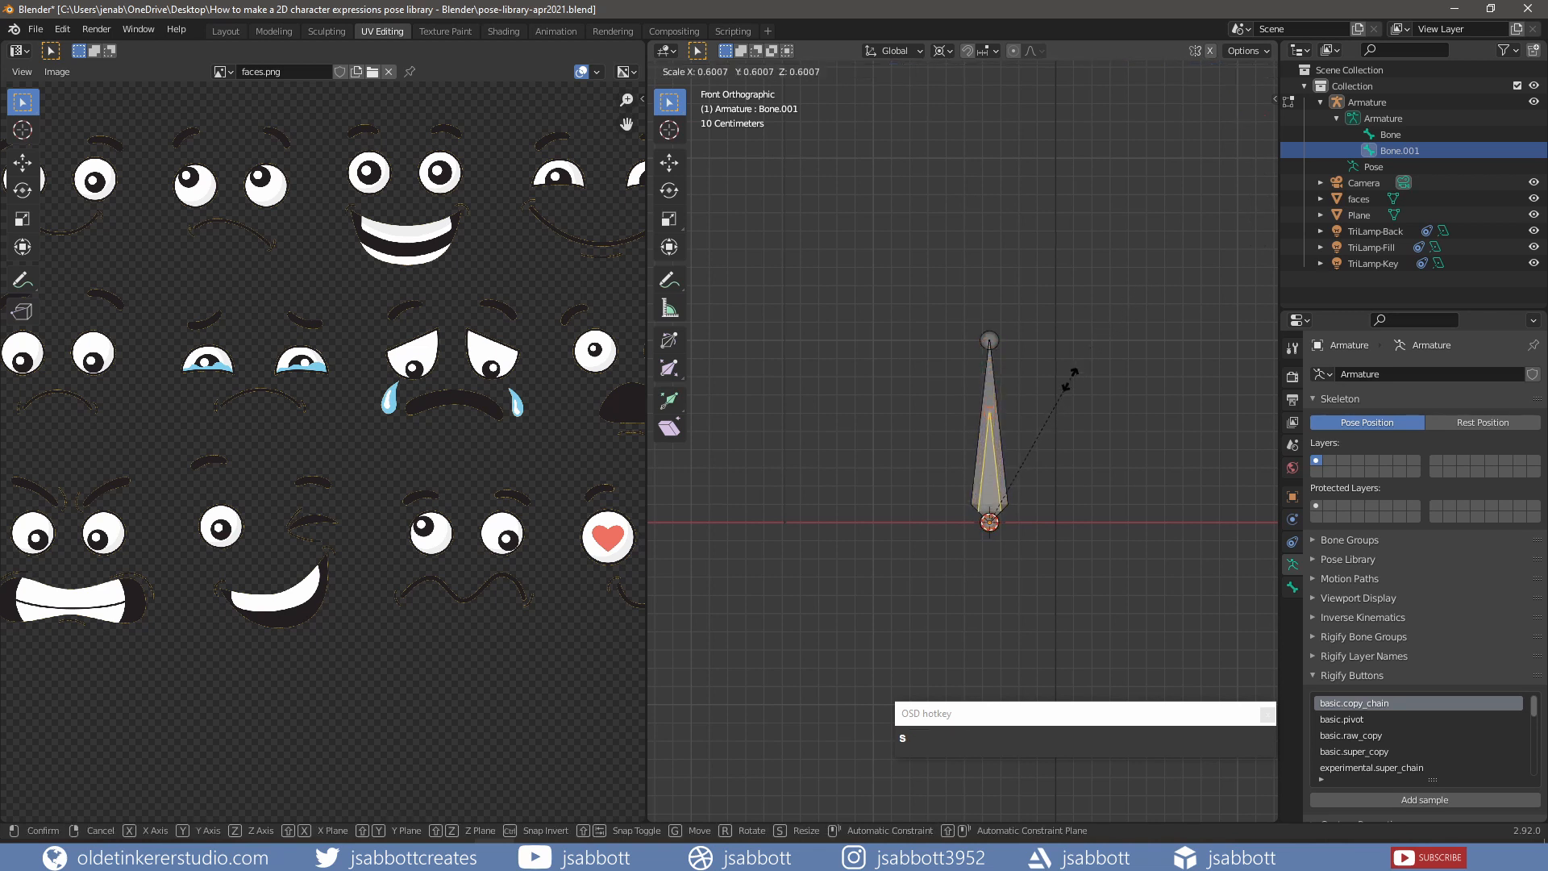
pyautogui.click(1056, 397)
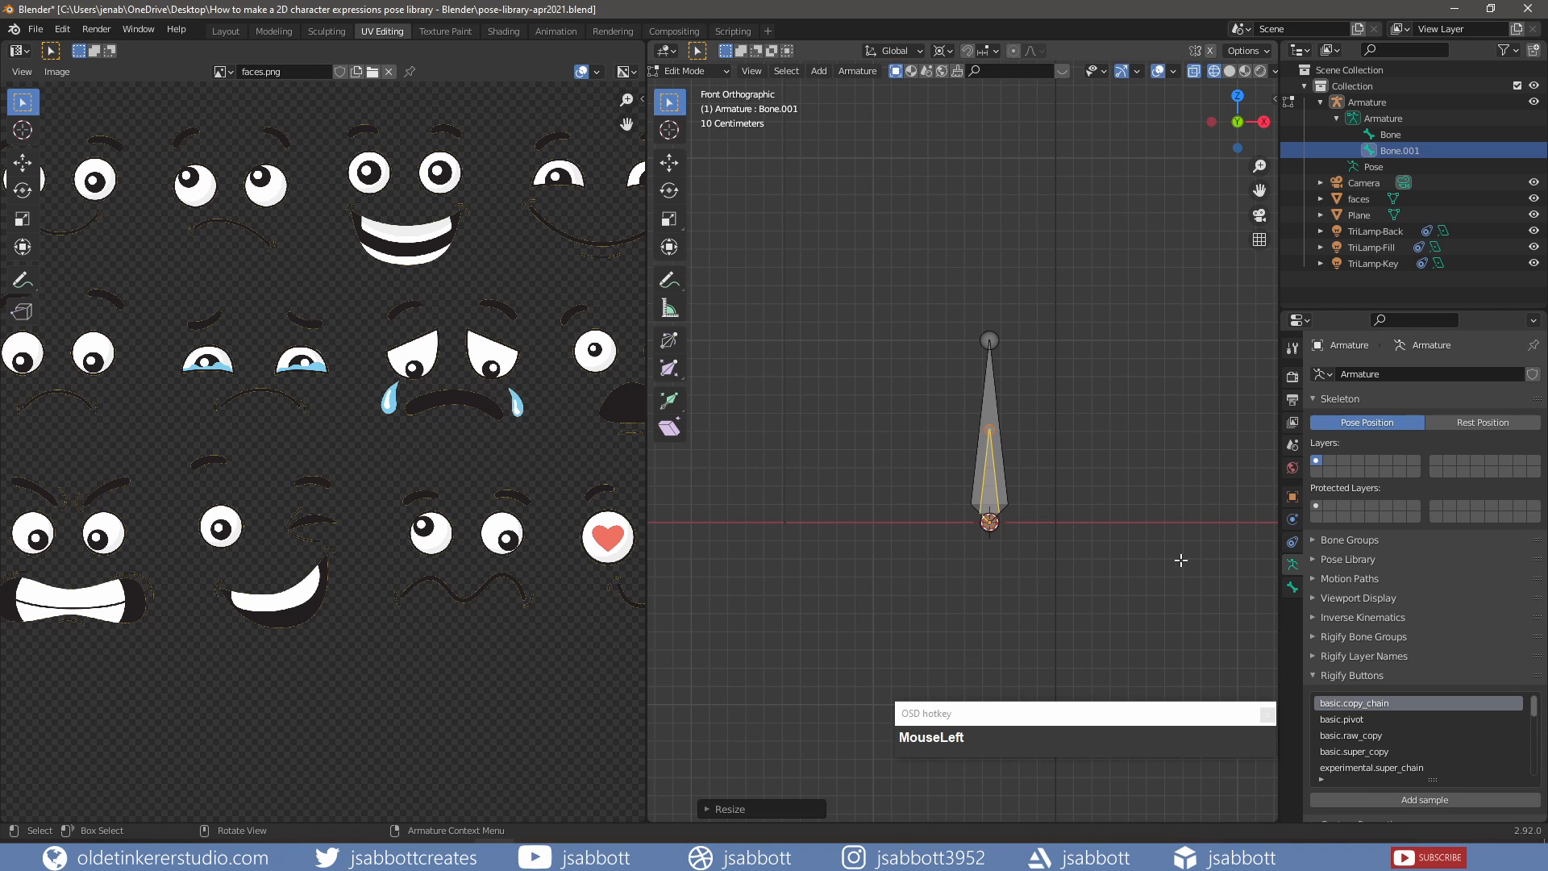
# - Rename the shortened bone, Bone.001, to anchor
pyautogui.click(1292, 589)
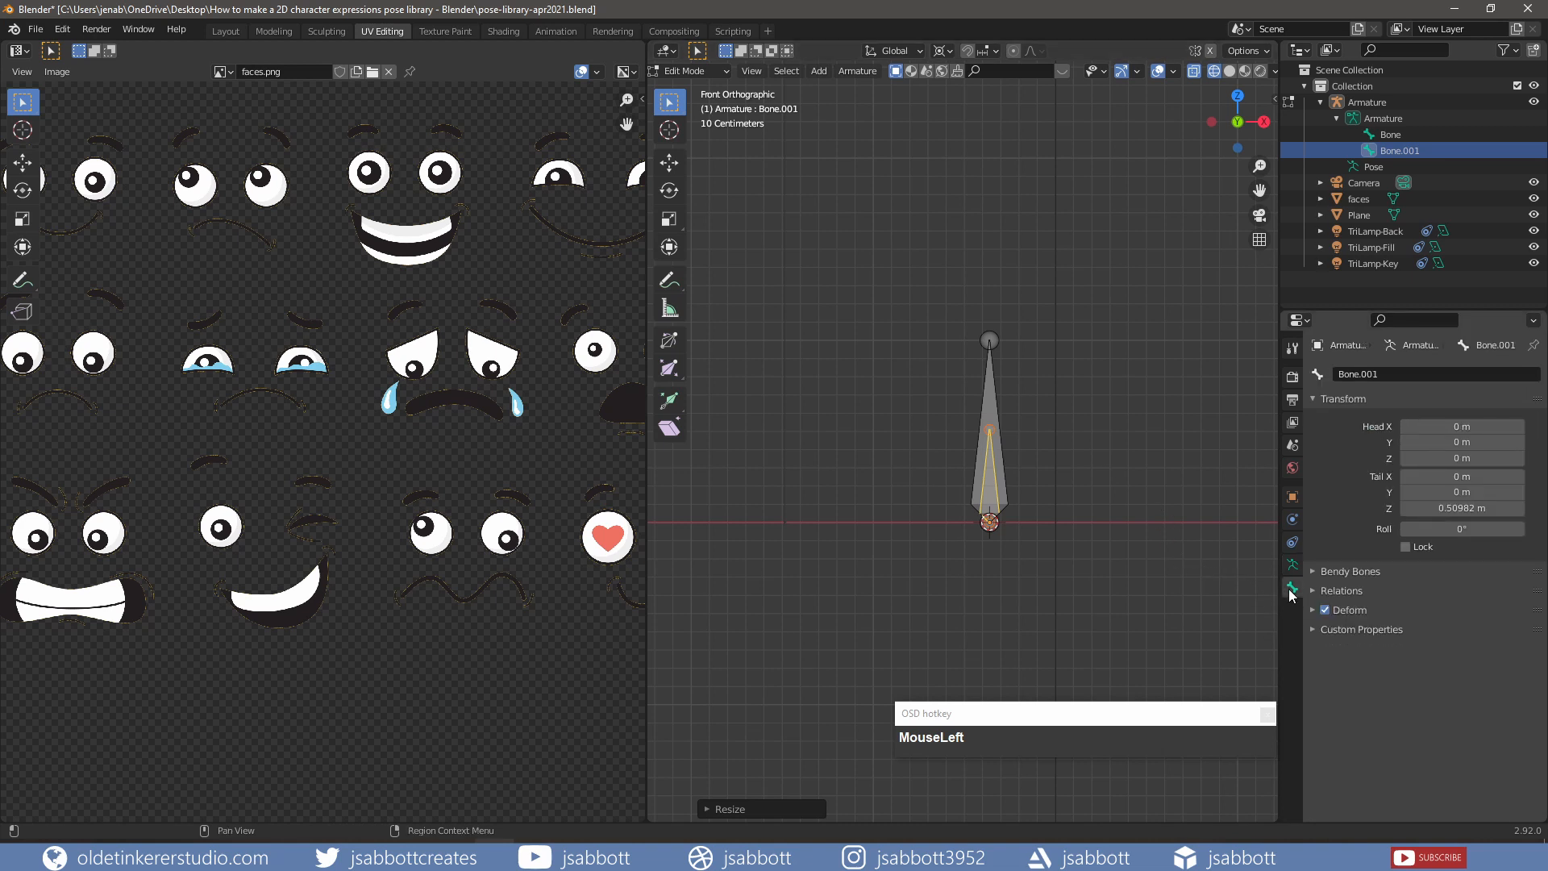
pyautogui.click(1386, 374)
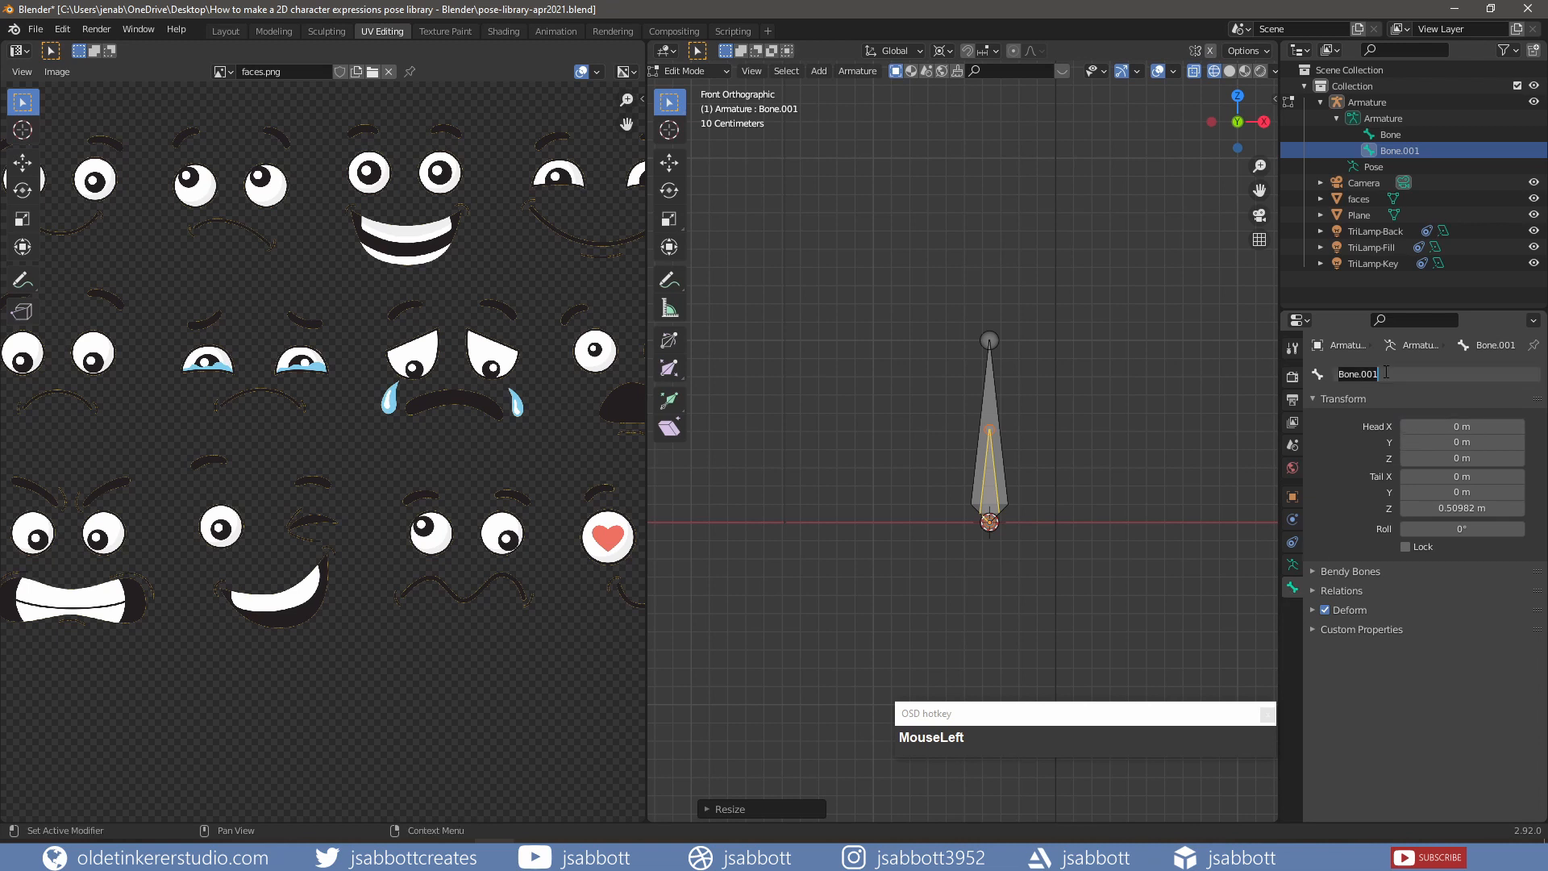
pyautogui.write('anchor')
pyautogui.press('Return')
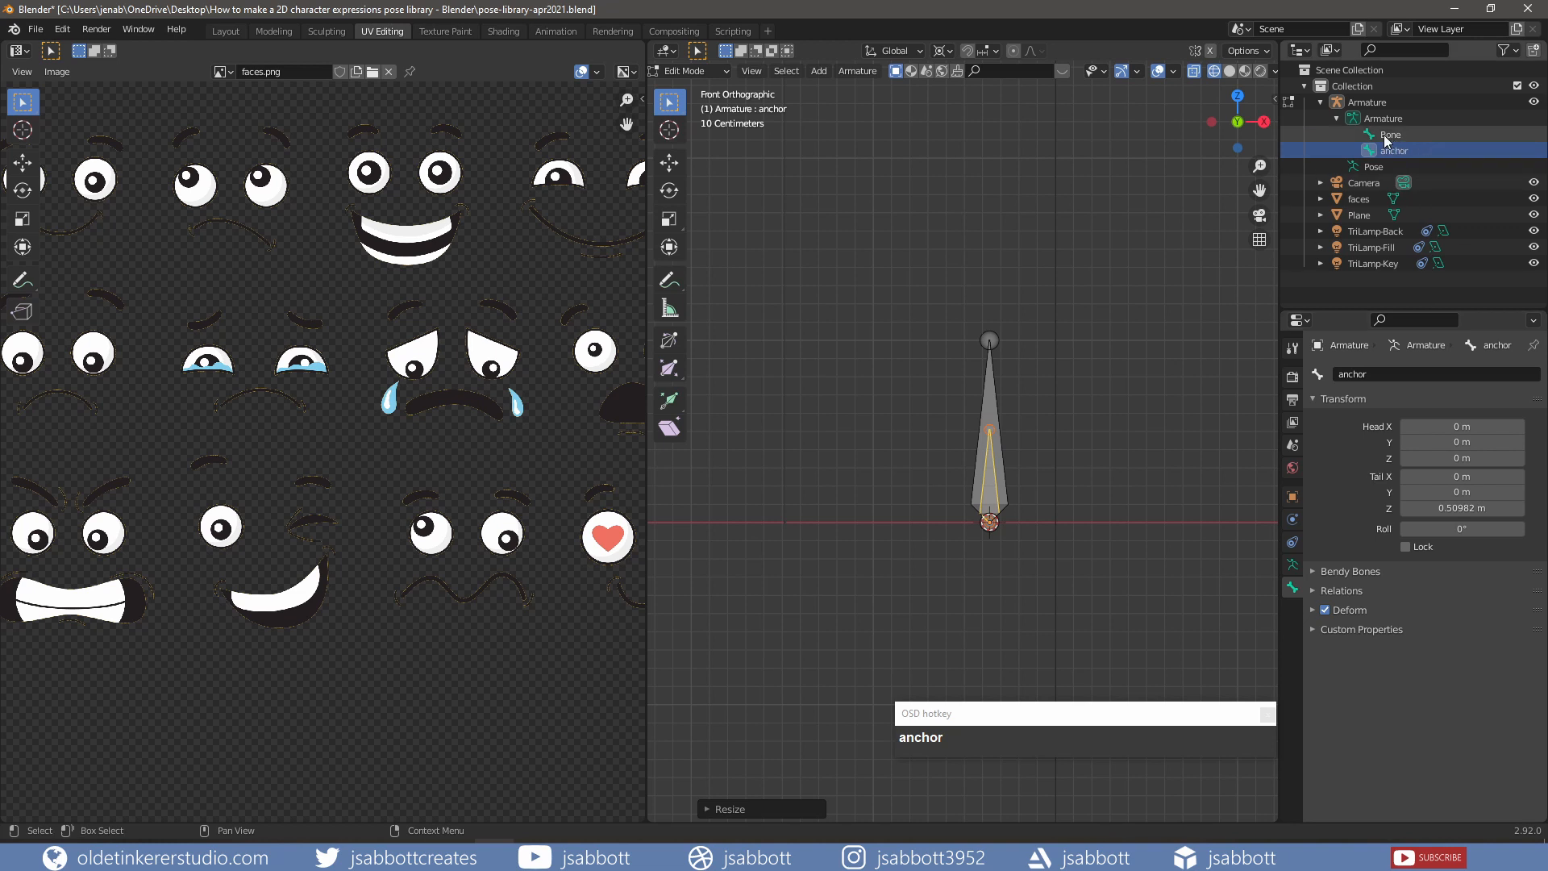
# - Rename the full-length bone to controller
pyautogui.click(1388, 136)
pyautogui.click(1391, 376)
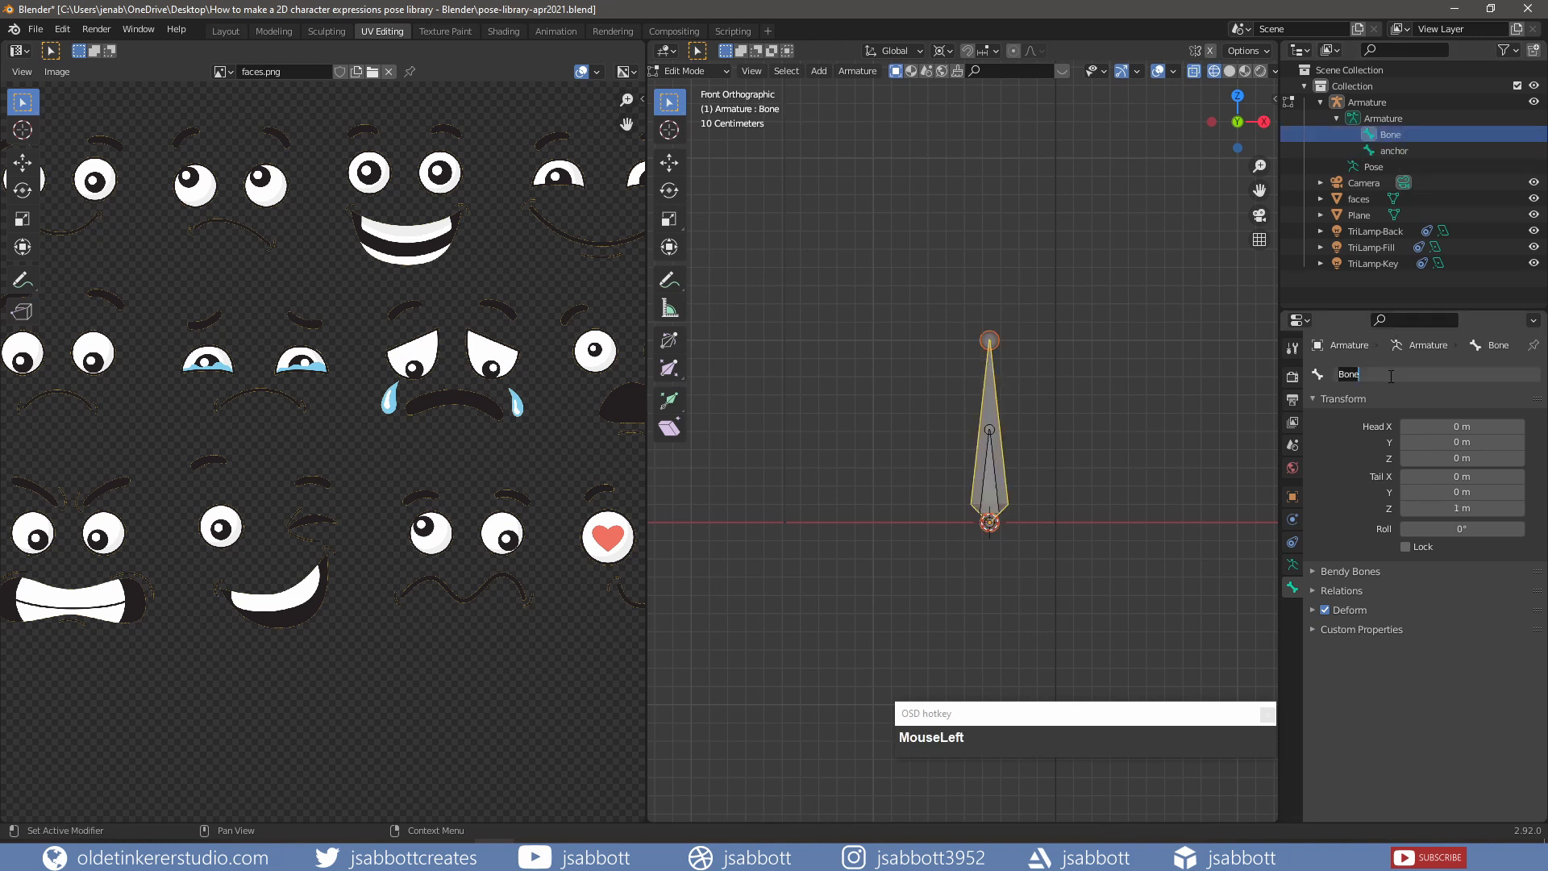
pyautogui.write('controller')
pyautogui.press('Return')
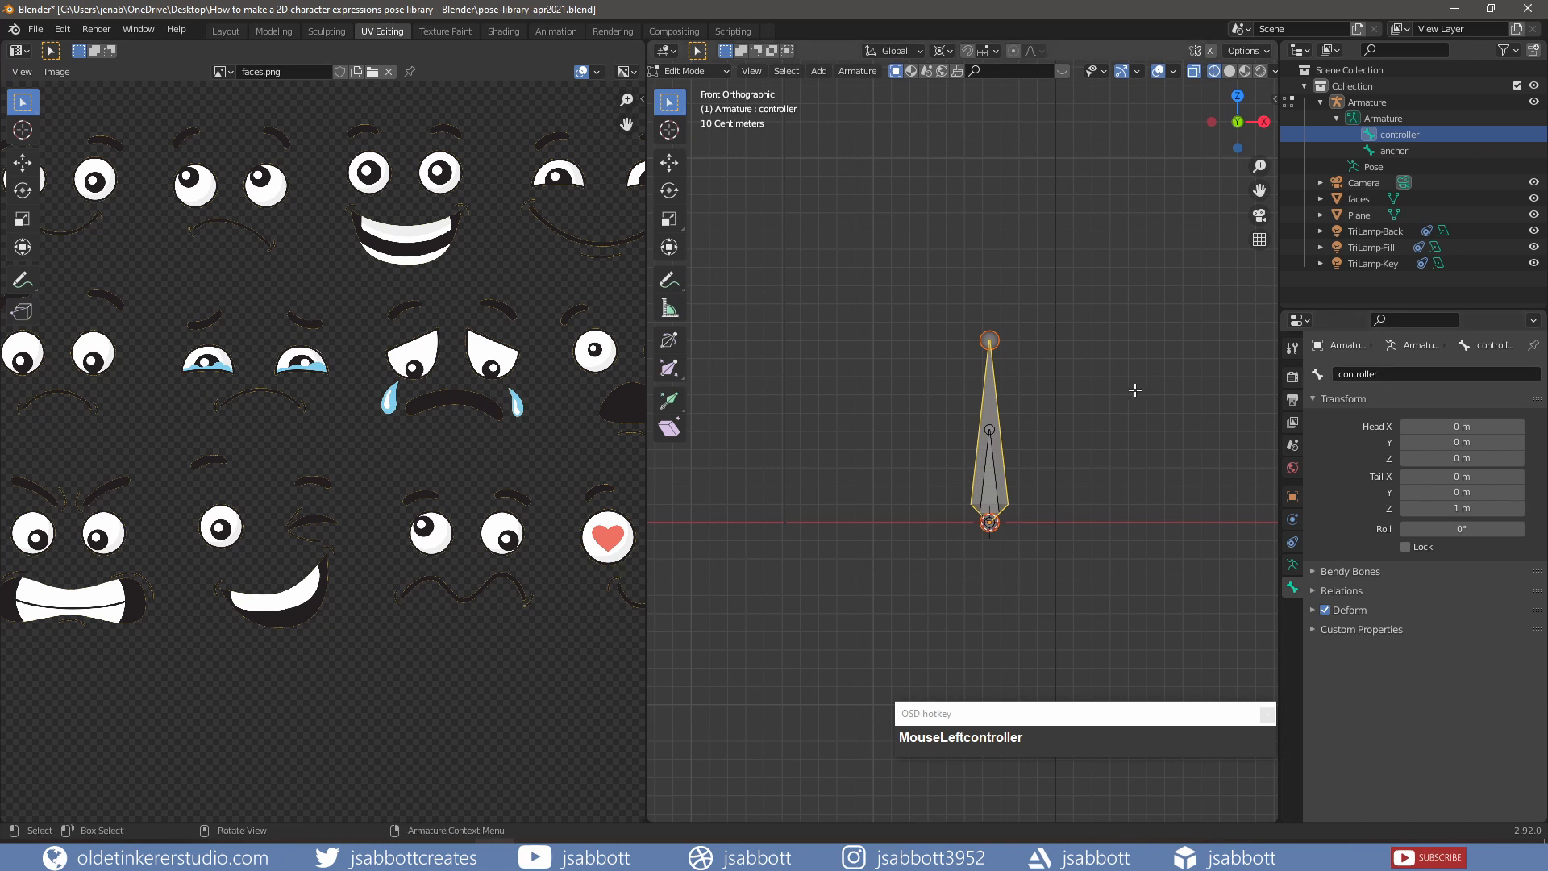
# - Return to Object Mode, show the viewport in Material Preview, and add a UV Warp modifier to the faces object
pyautogui.press('KP_6')
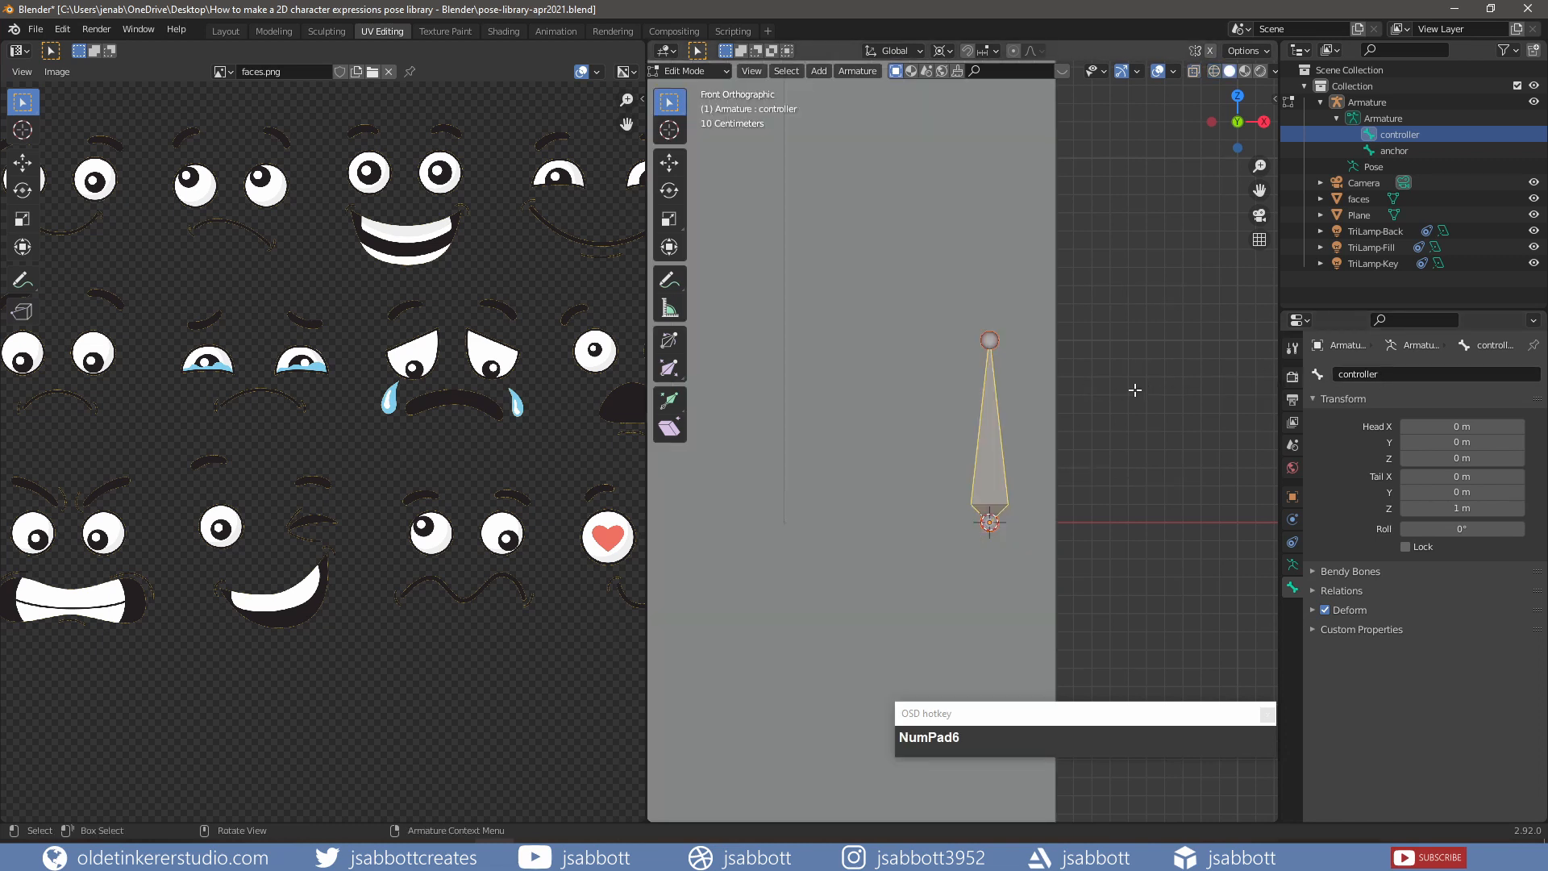
pyautogui.press('Tab')
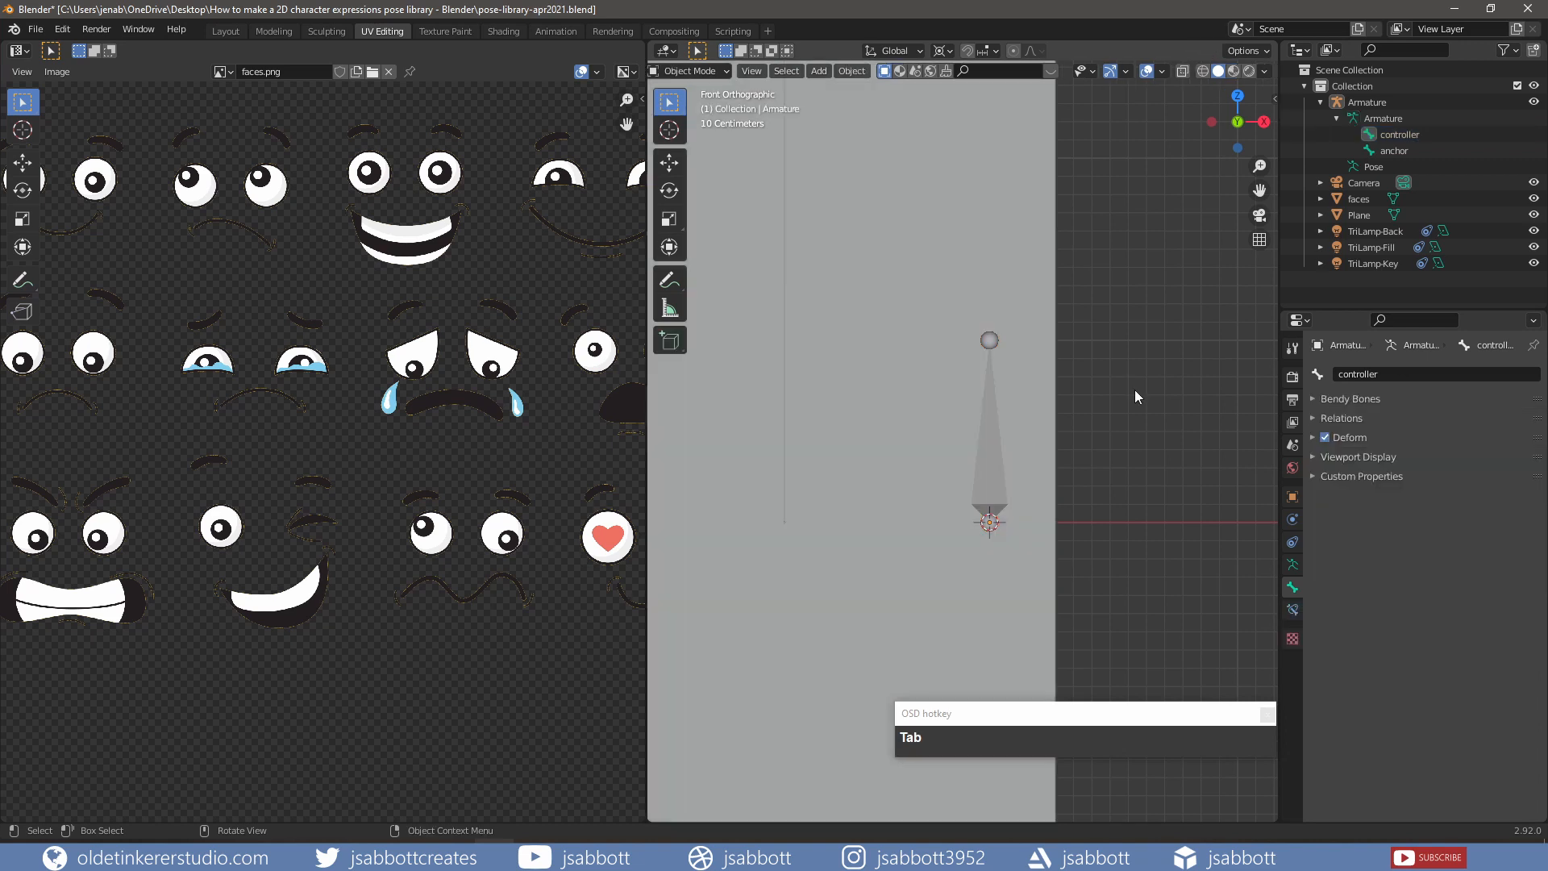
pyautogui.click(1363, 199)
pyautogui.scroll(-2, 849, 393)
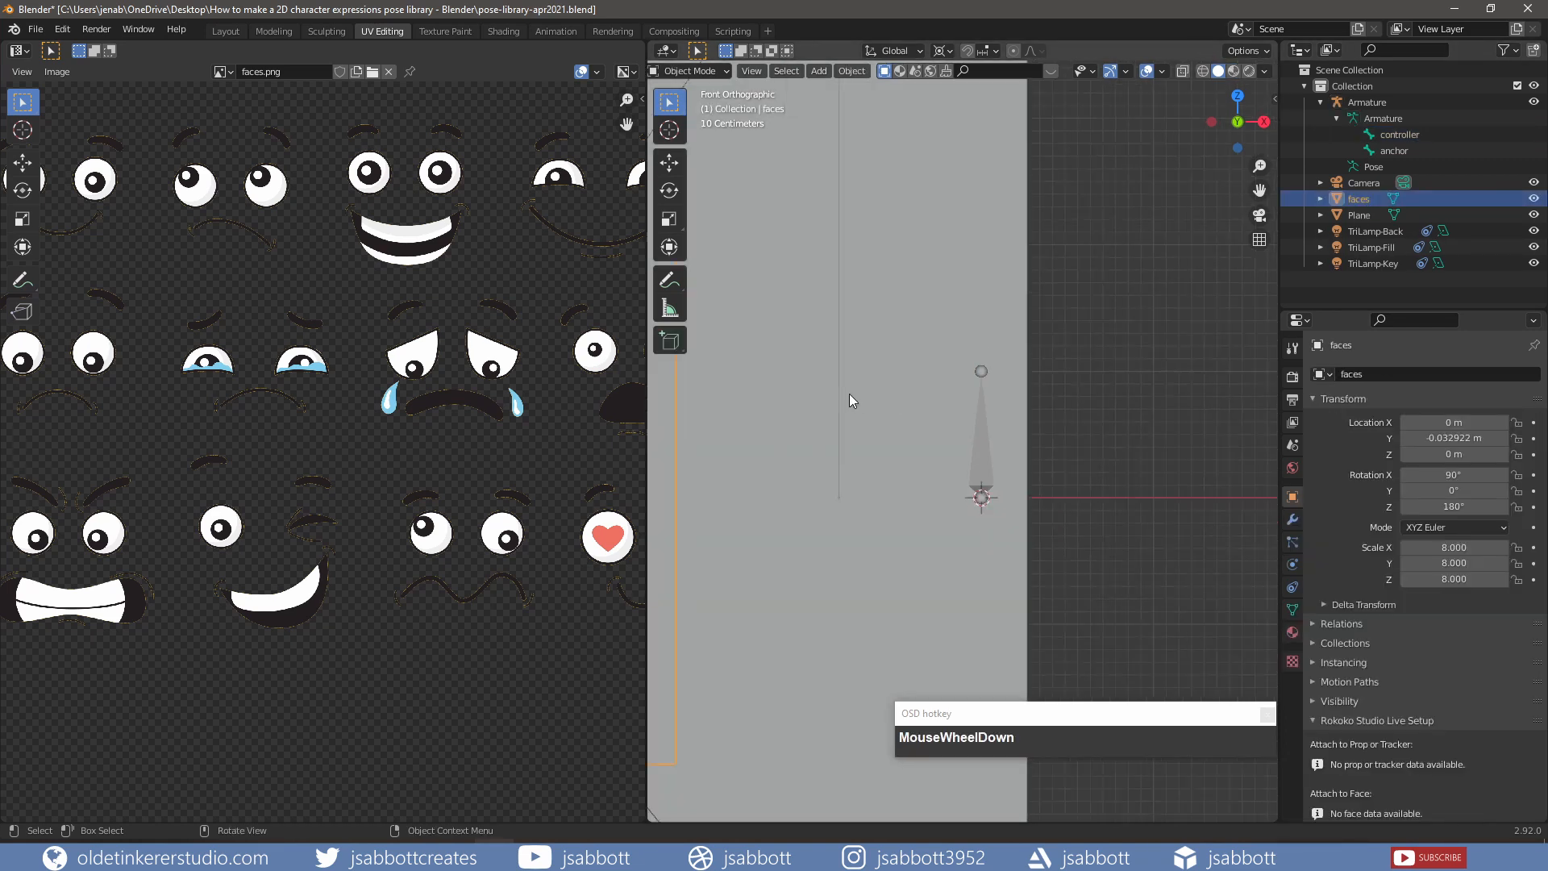
pyautogui.click(1234, 71)
pyautogui.click(1293, 522)
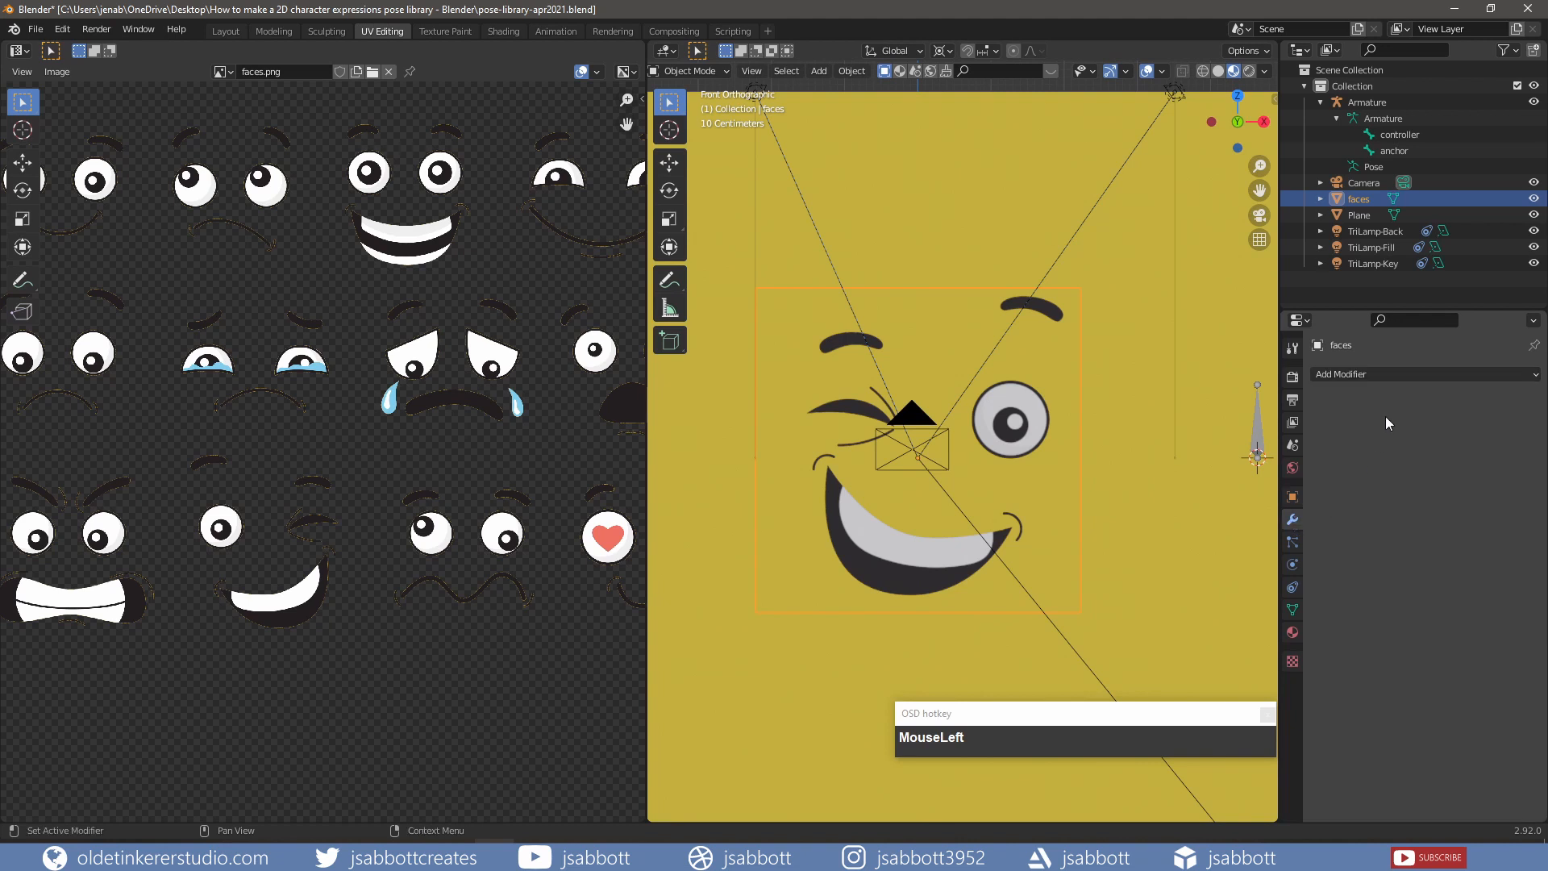
pyautogui.click(1381, 377)
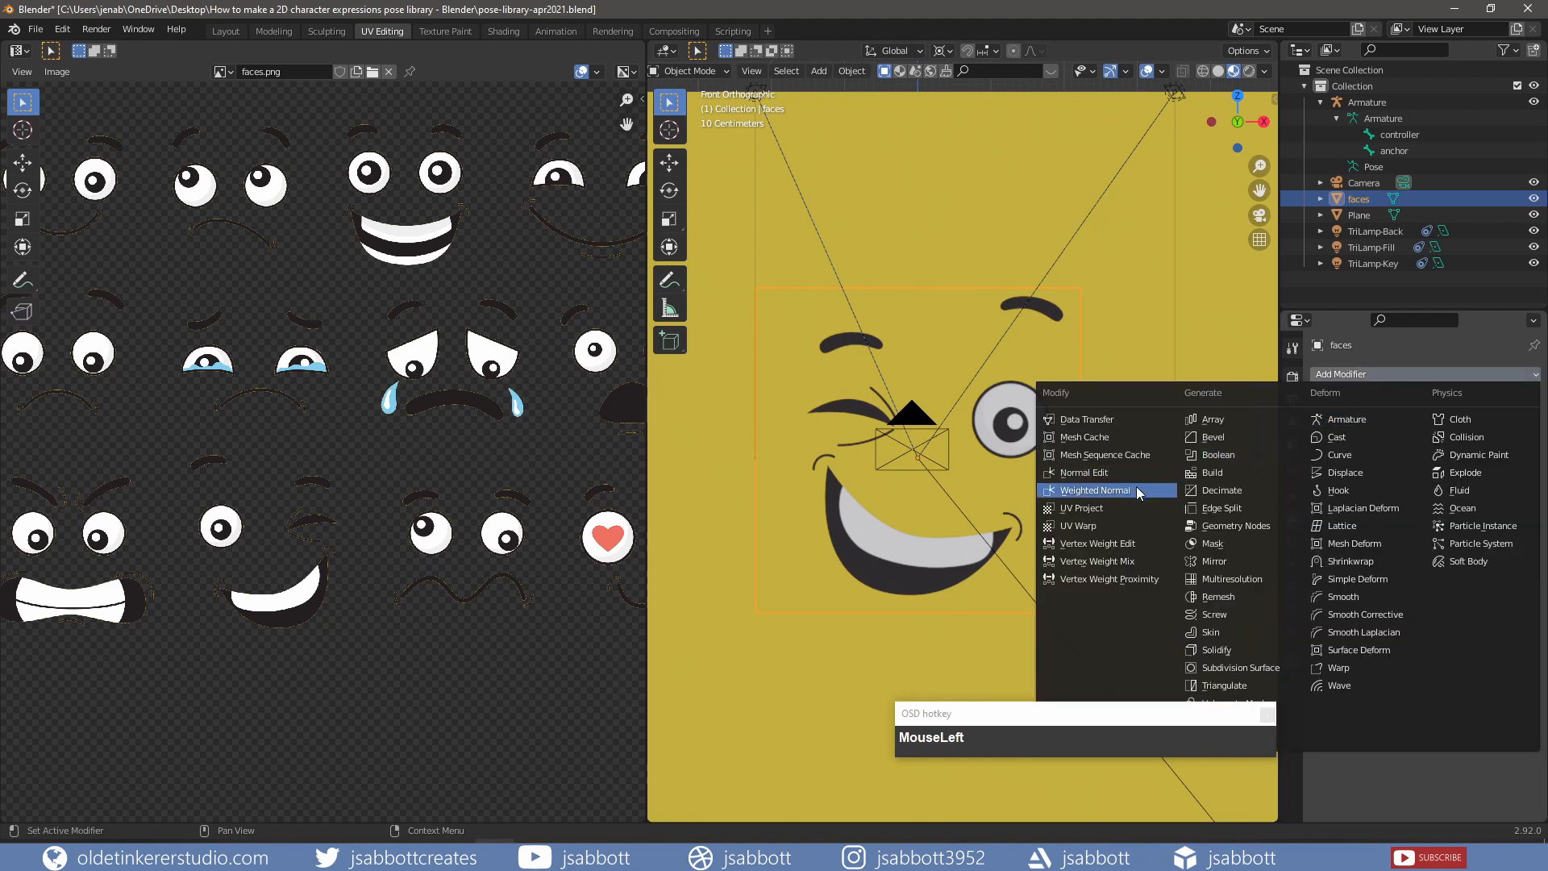
pyautogui.click(1126, 528)
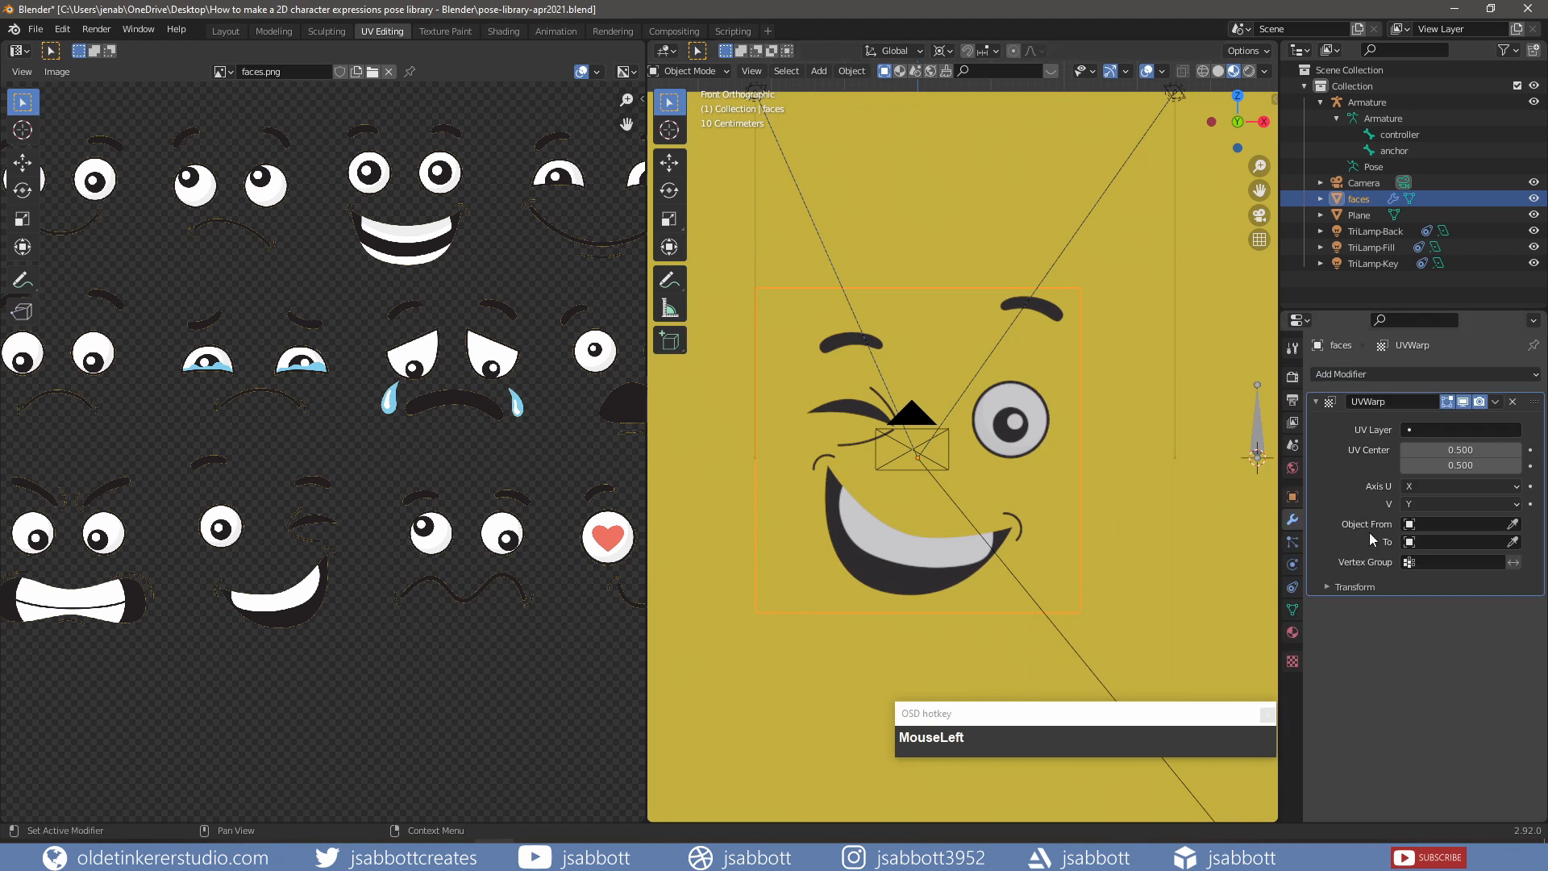
# - Set the UV Warp to run from the Armature's anchor bone to the Armature's controller bone
pyautogui.click(1431, 526)
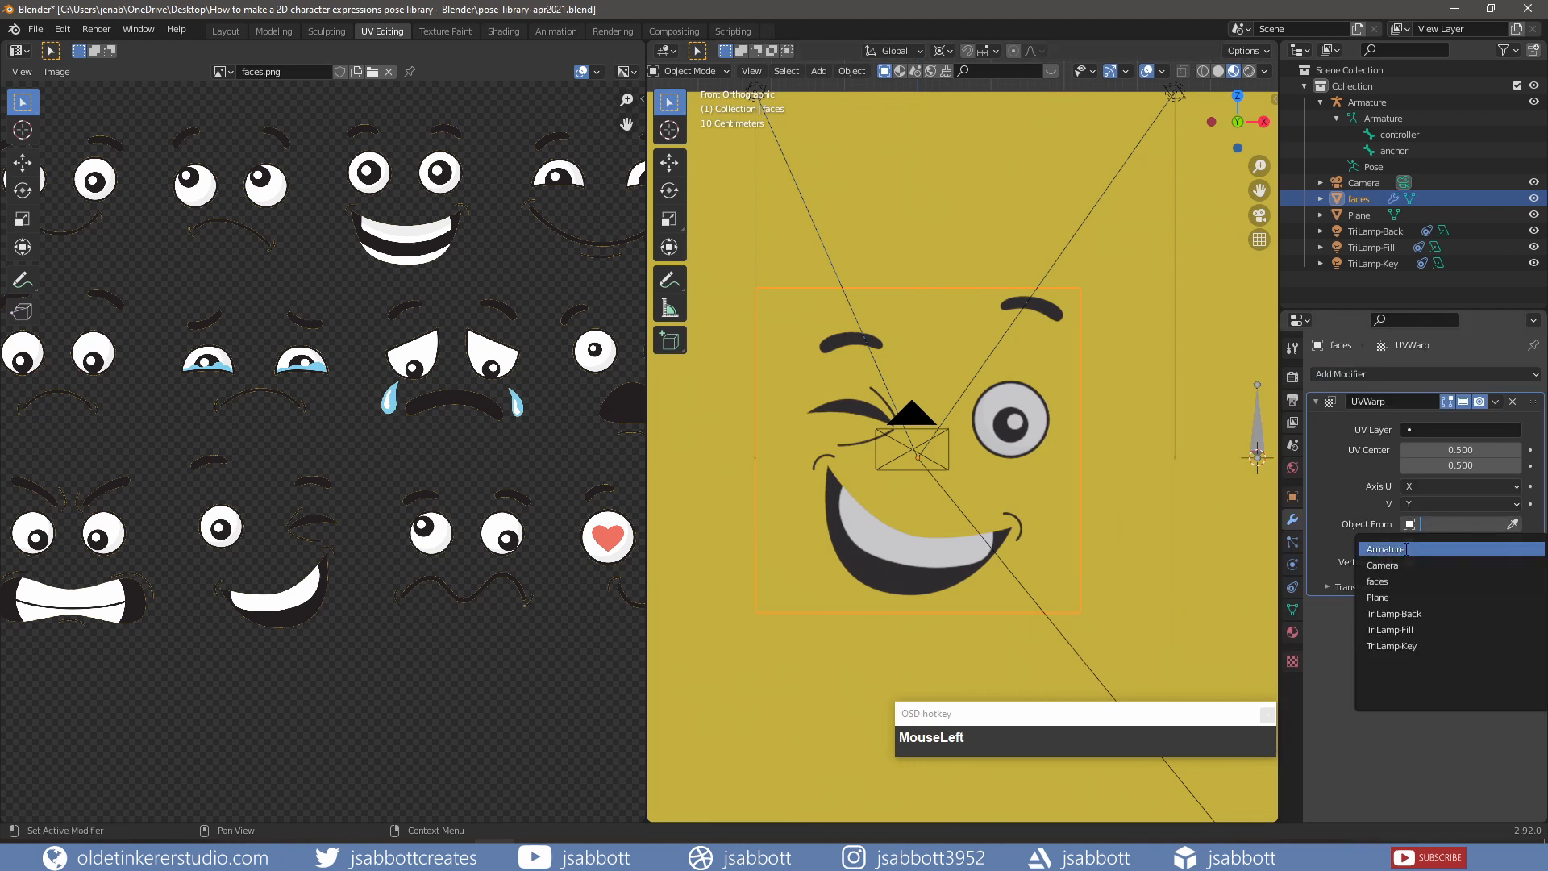
pyautogui.click(1407, 549)
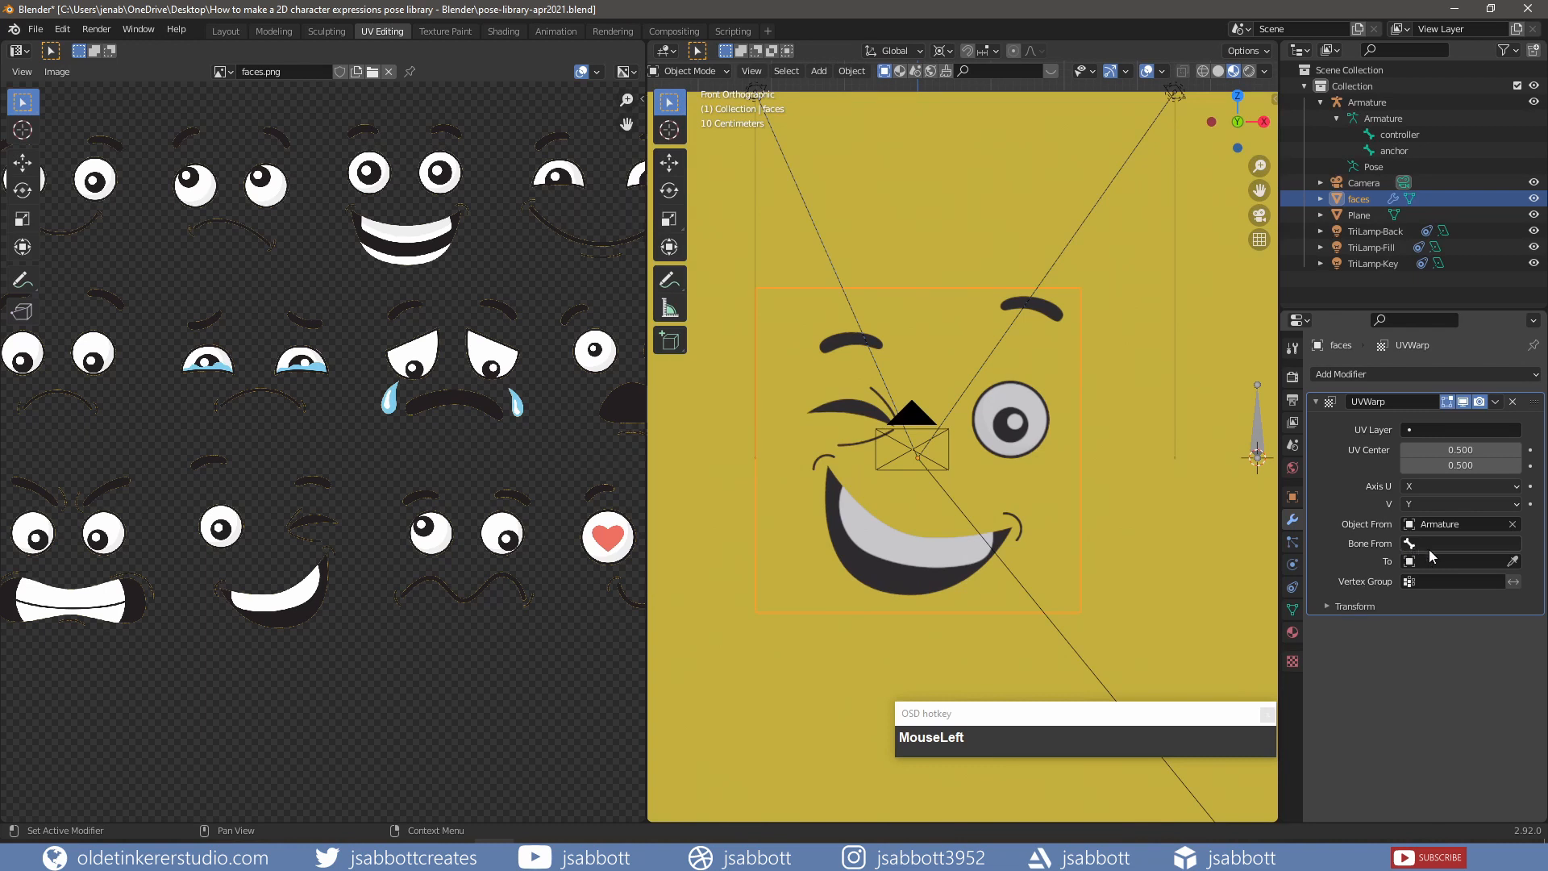
pyautogui.click(1440, 544)
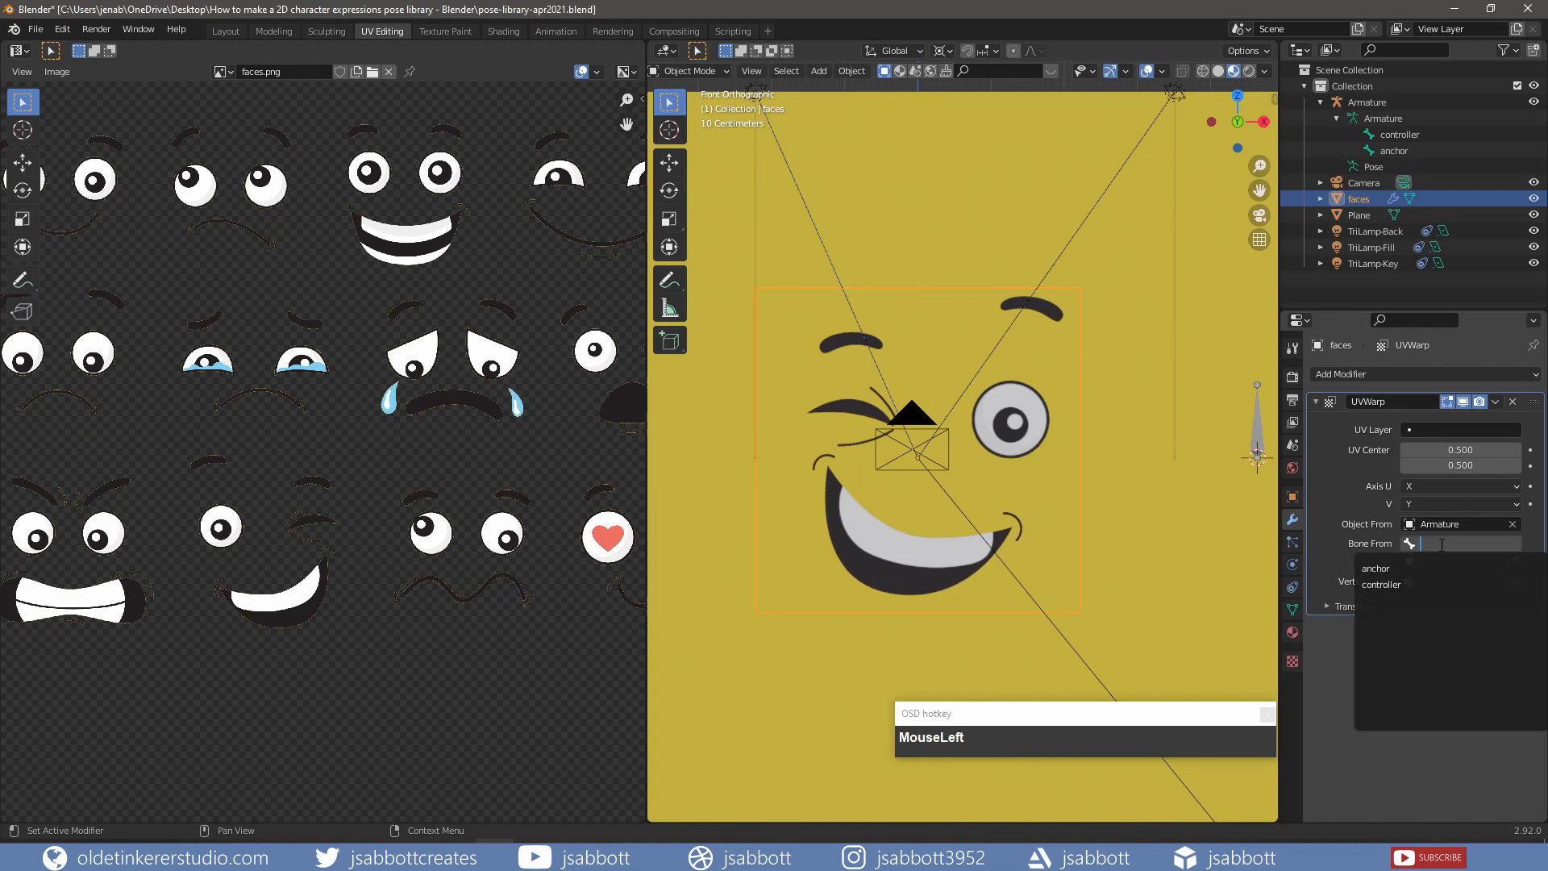
pyautogui.click(1387, 568)
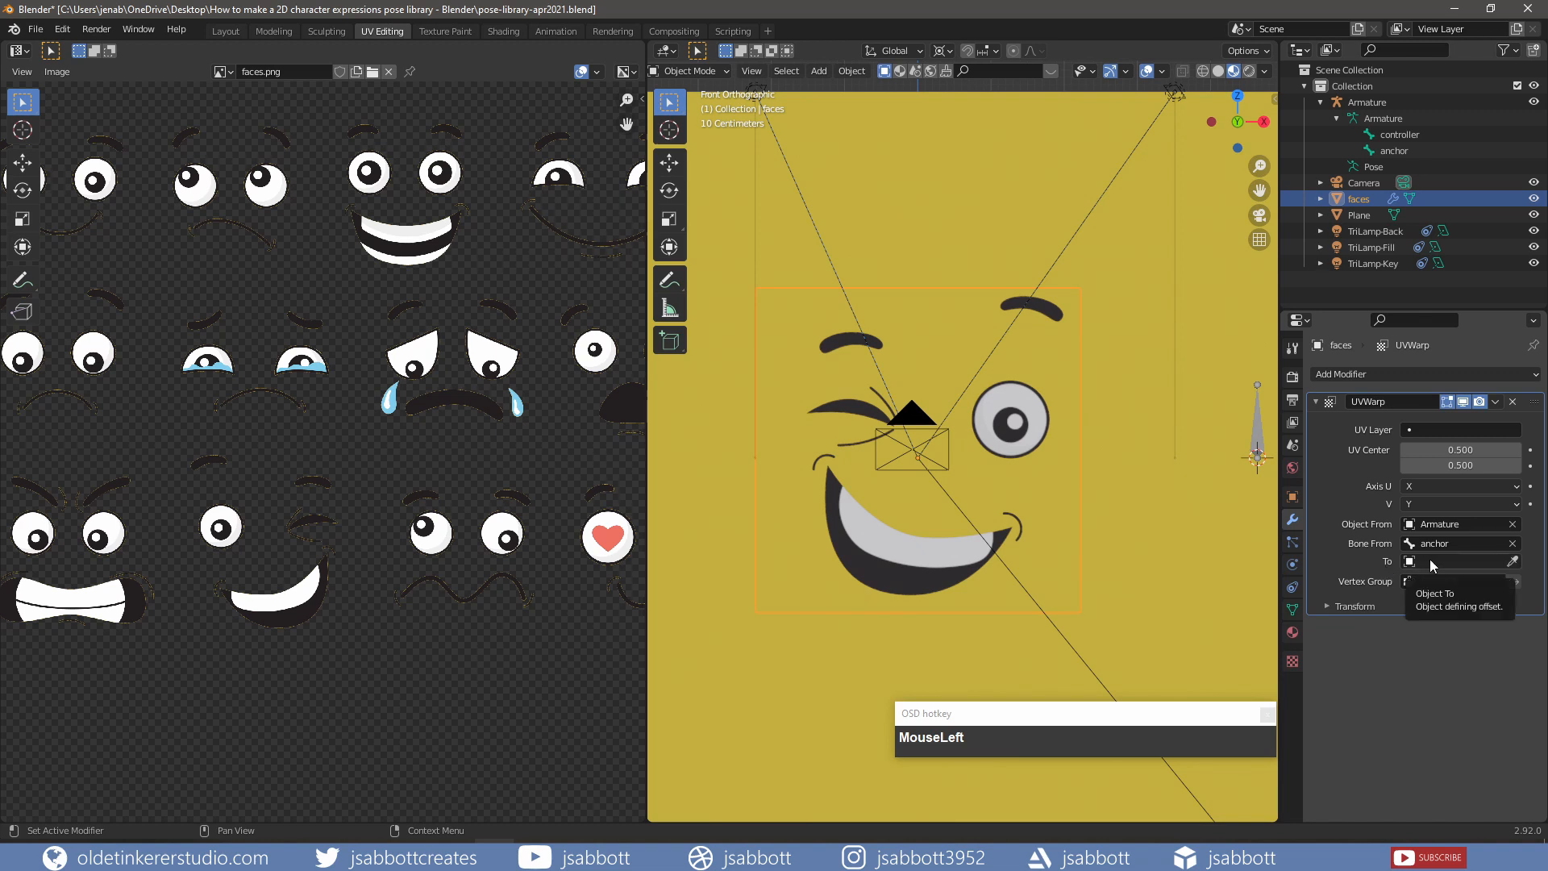
pyautogui.click(1430, 562)
pyautogui.click(1405, 589)
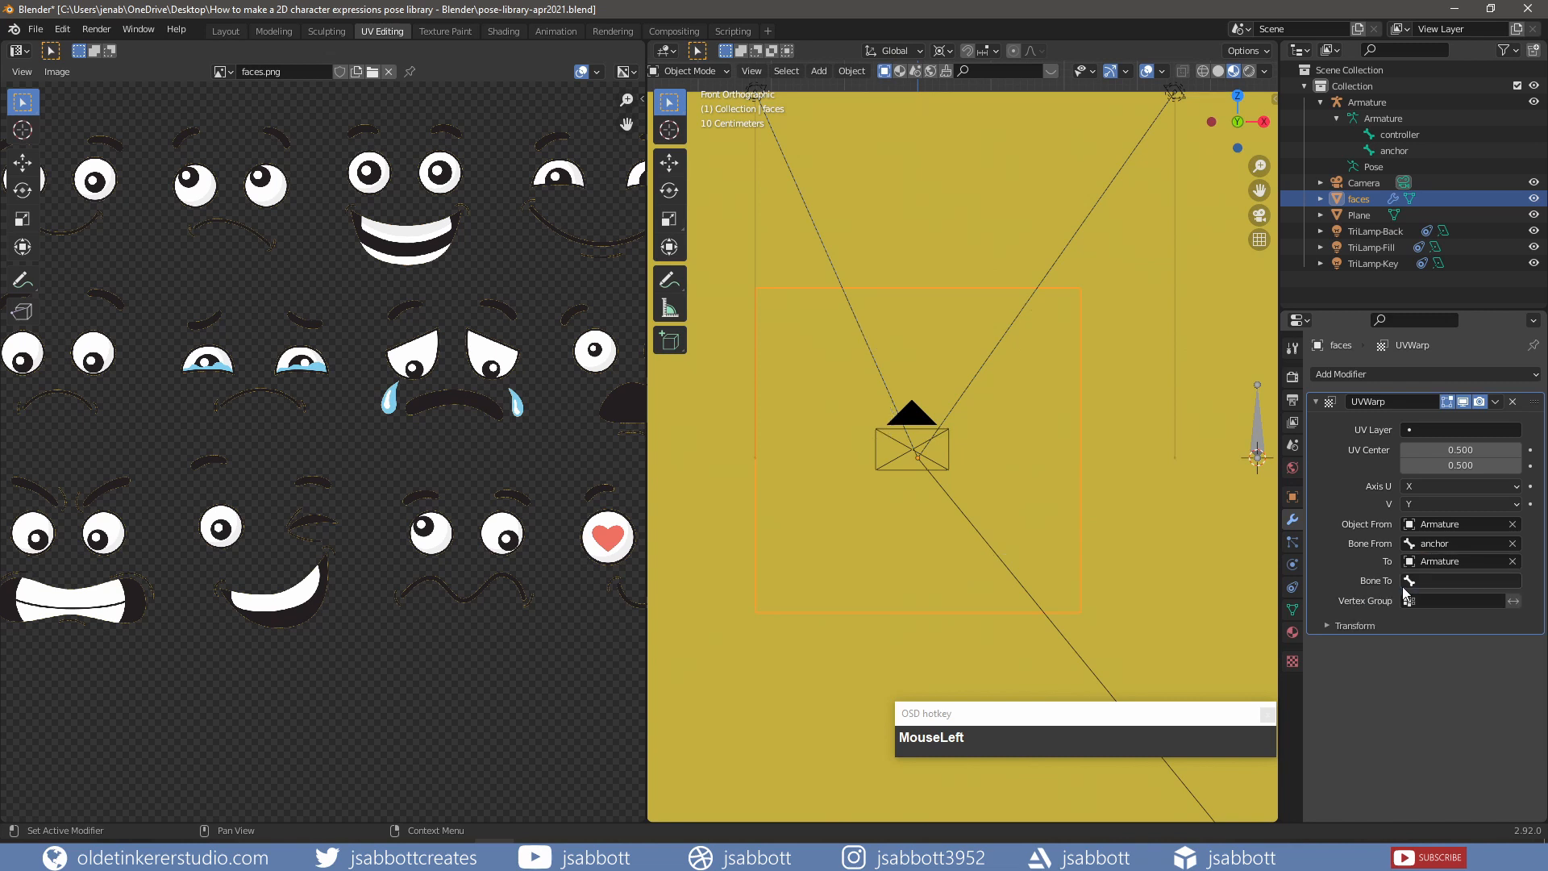
pyautogui.click(1441, 581)
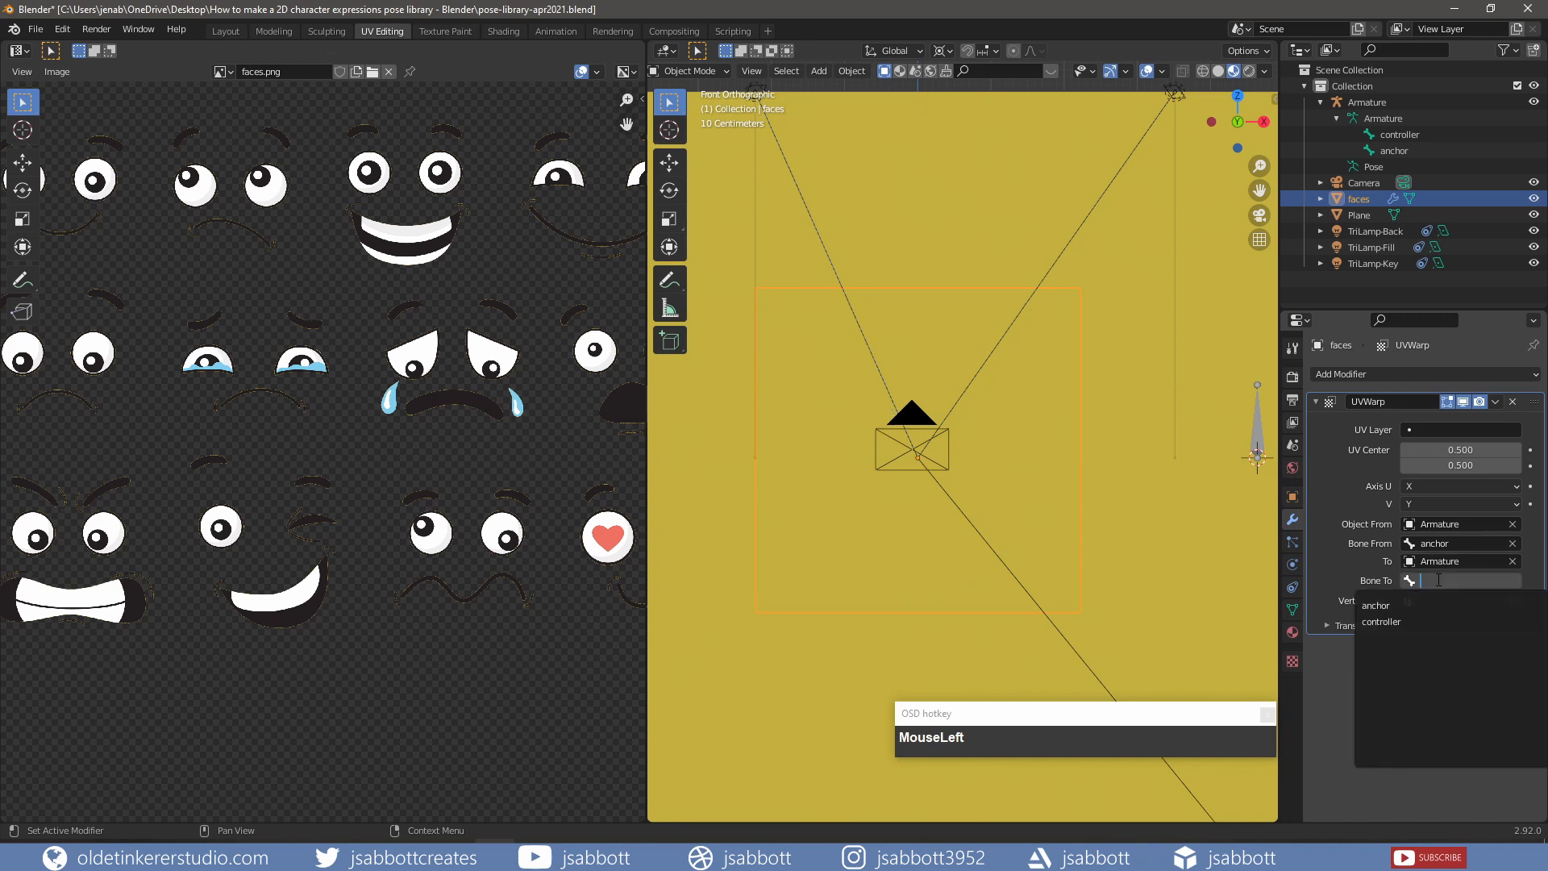
pyautogui.click(1398, 621)
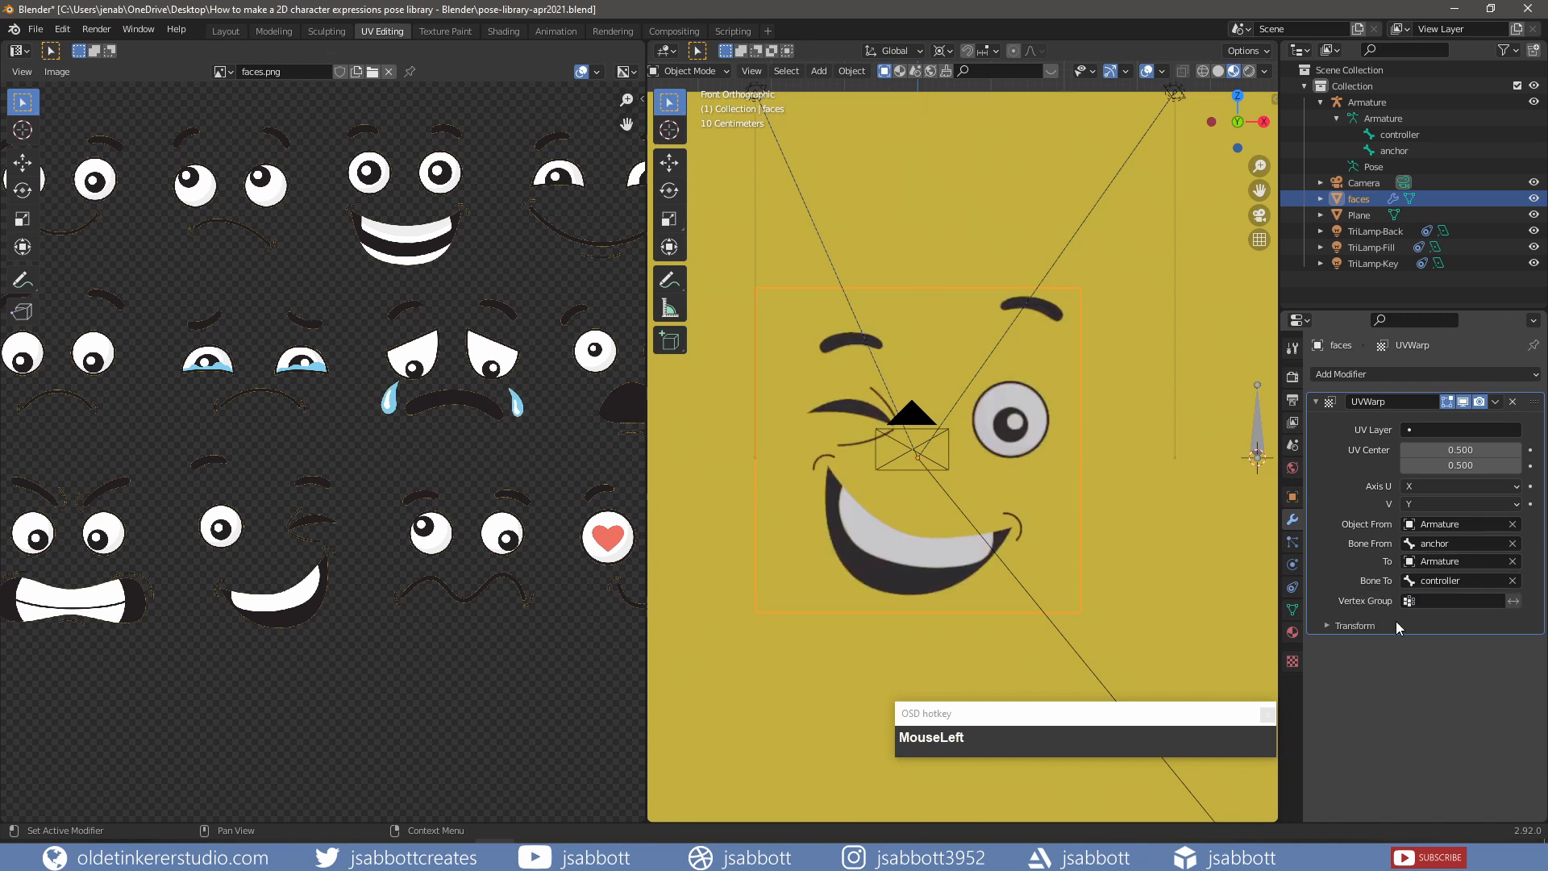
# - Put the armature in Pose Mode, select the controller bone and try moving it along the global X axis
pyautogui.scroll(-1, 1208, 433)
pyautogui.click(1208, 433)
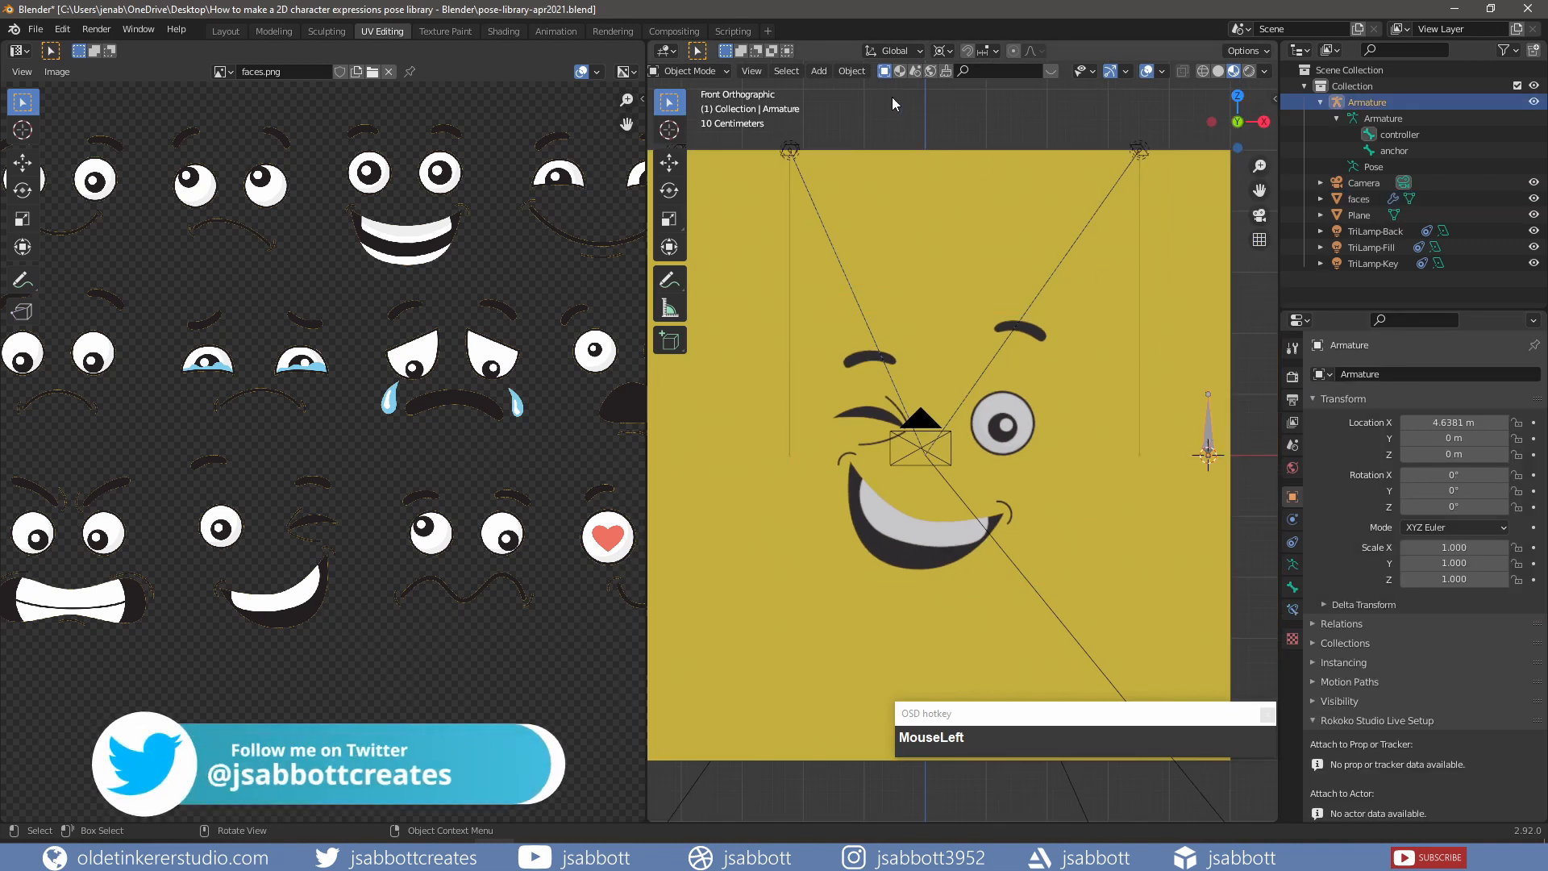
pyautogui.click(689, 71)
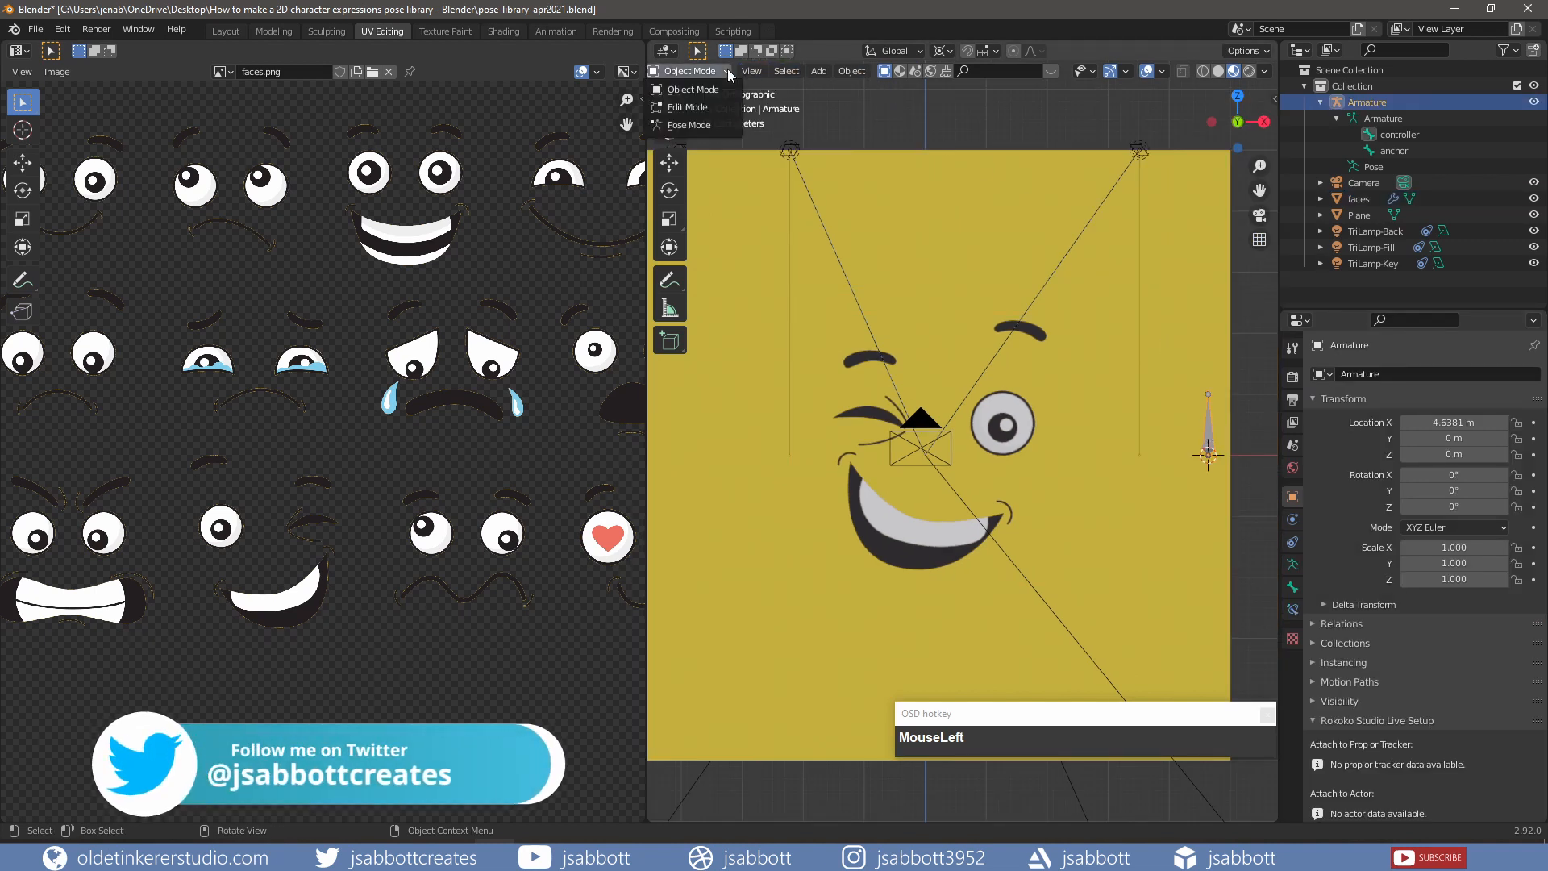
pyautogui.click(689, 125)
pyautogui.click(1207, 427)
pyautogui.press('g')
pyautogui.press('x')
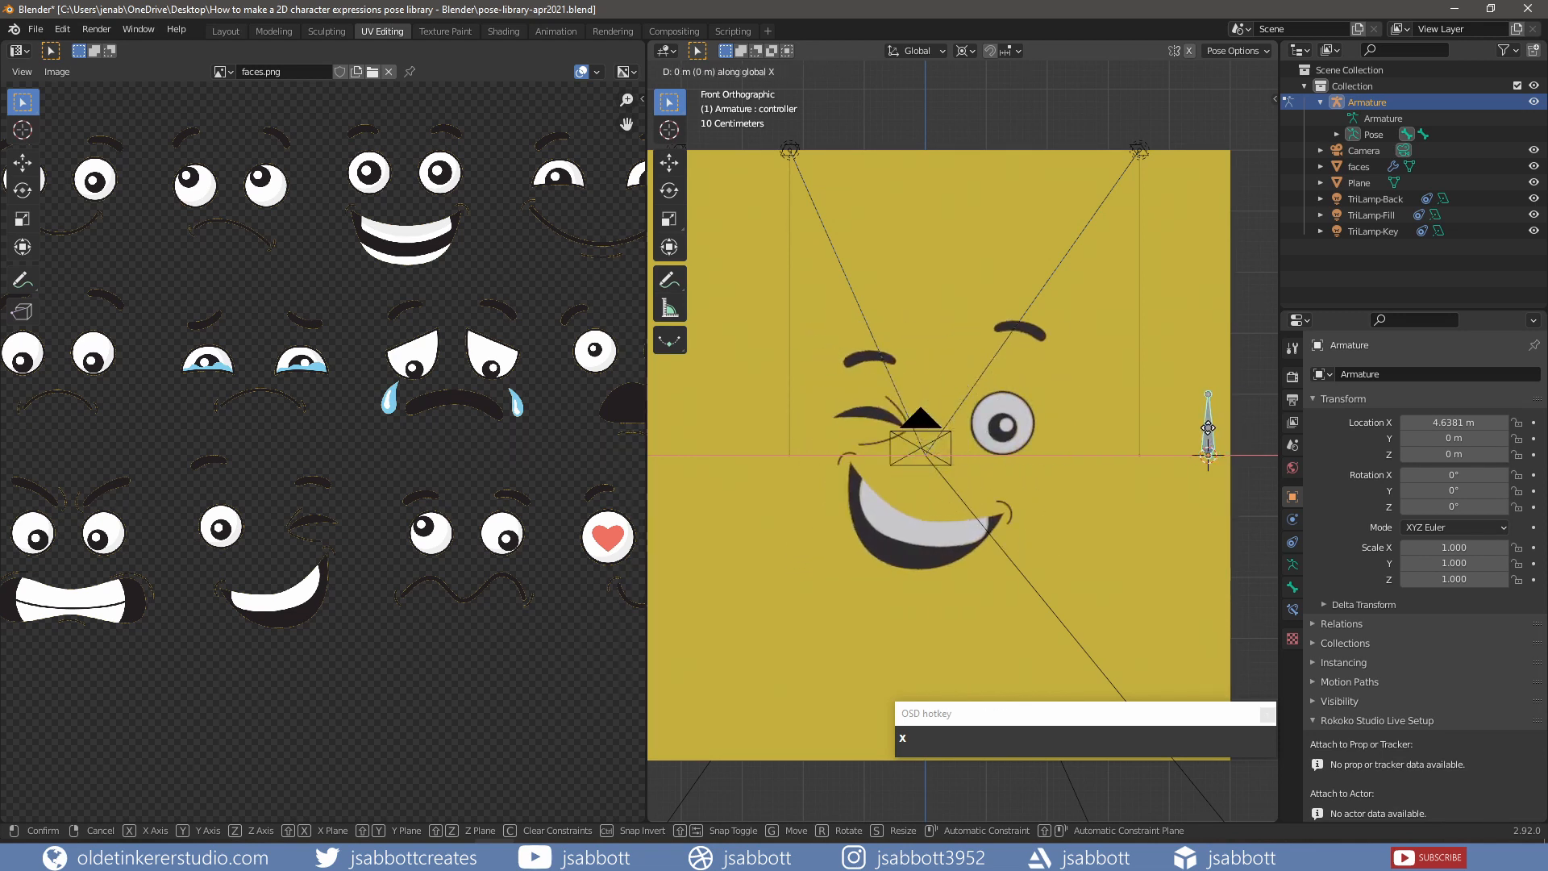
pyautogui.click(1209, 433)
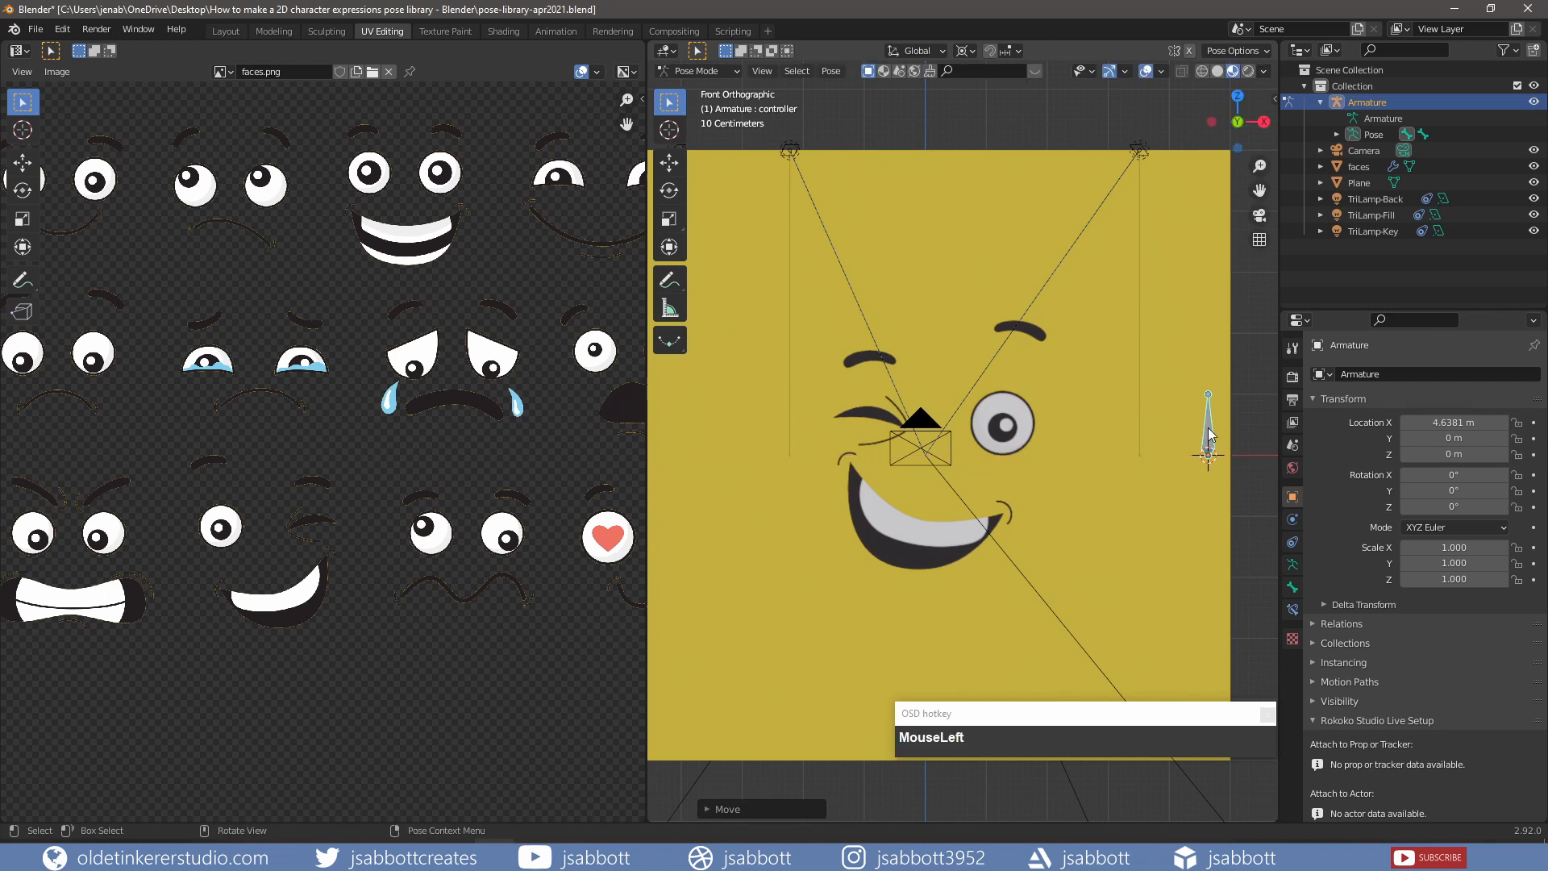
pyautogui.scroll(-3, 324, 442)
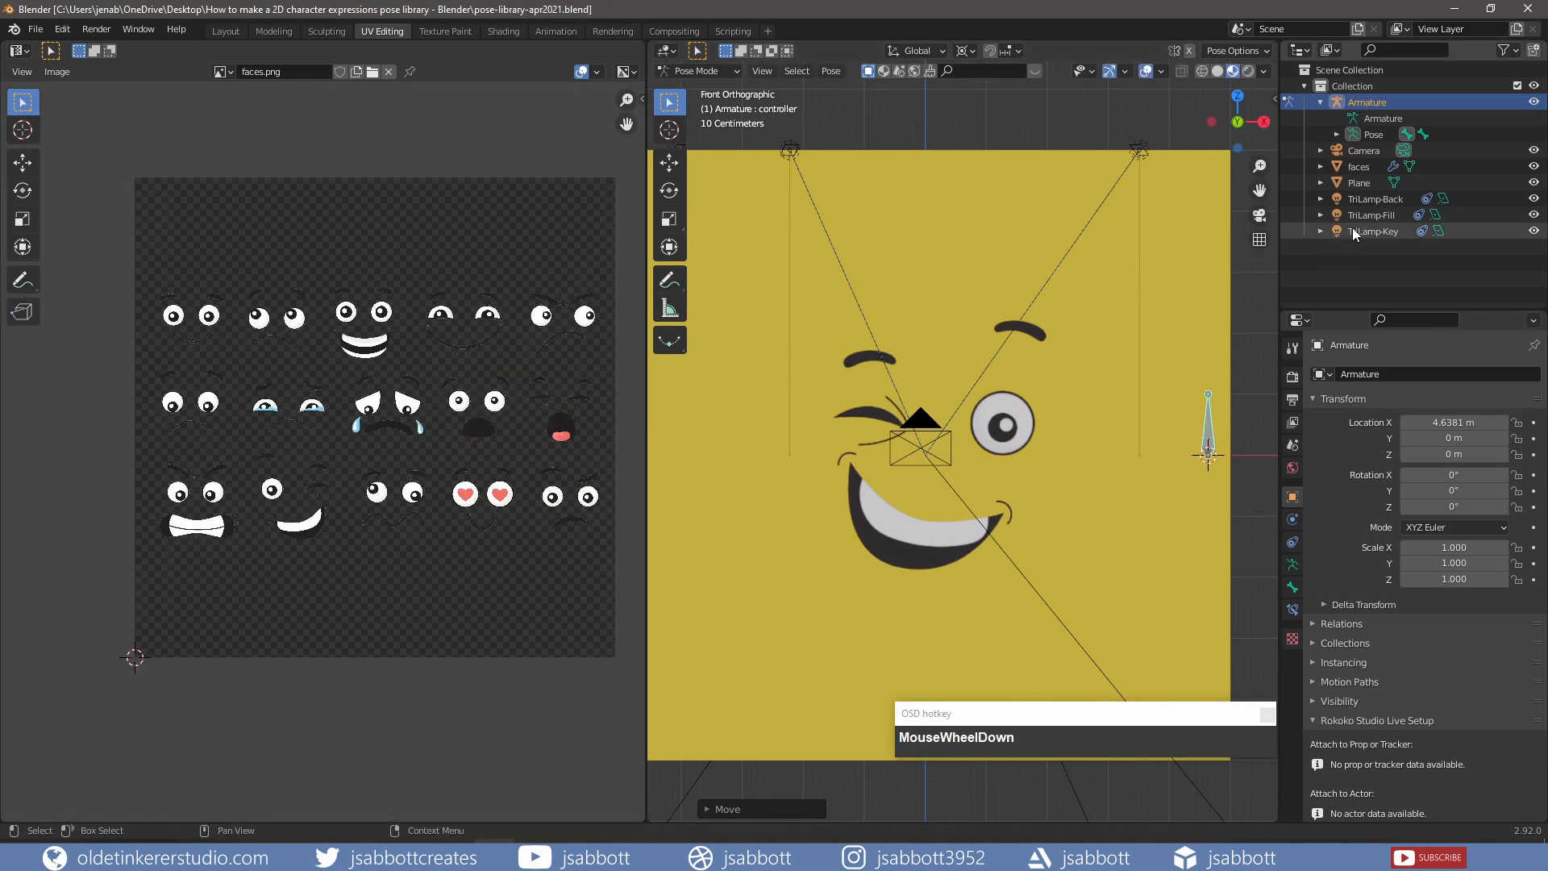
# - Move the faces object's UV square onto the first face of the texture's top row in Edit Mode, and return to Object Mode
pyautogui.click(1361, 167)
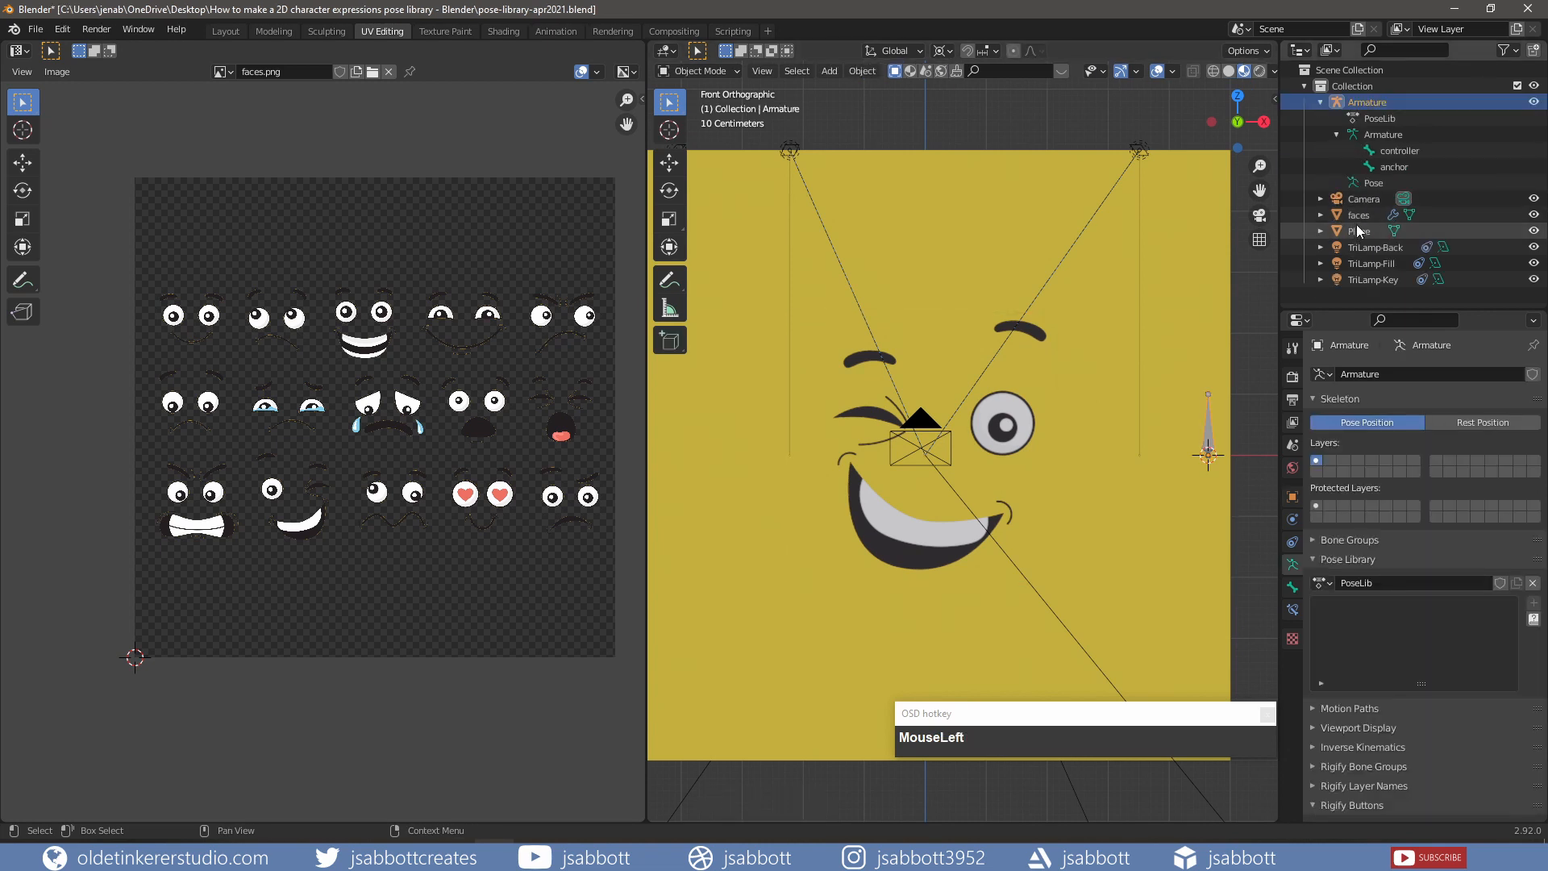
pyautogui.click(1358, 216)
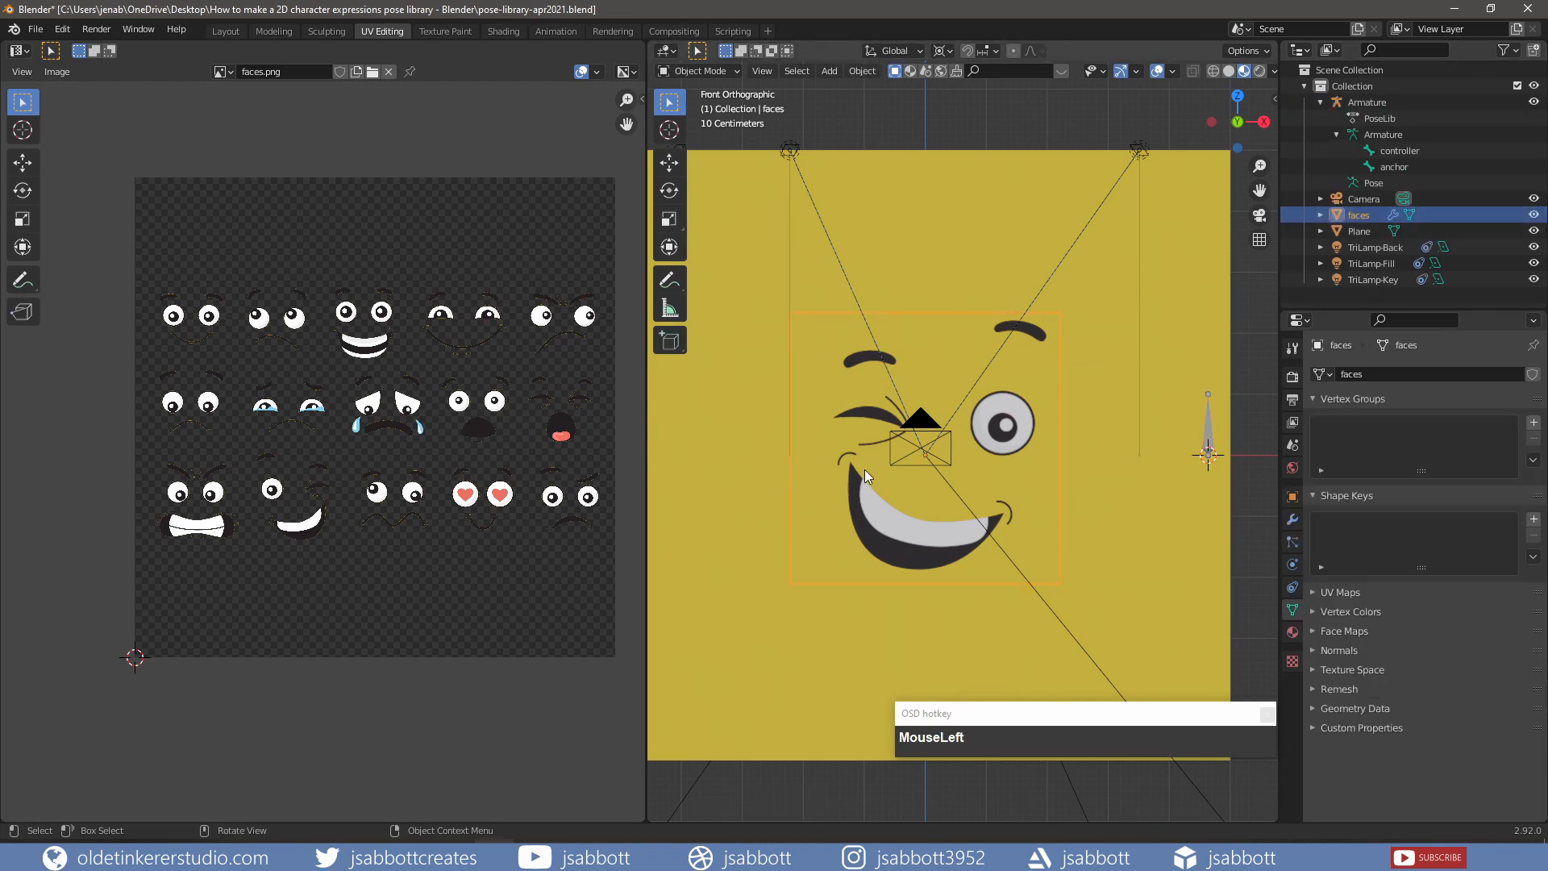
pyautogui.press('Tab')
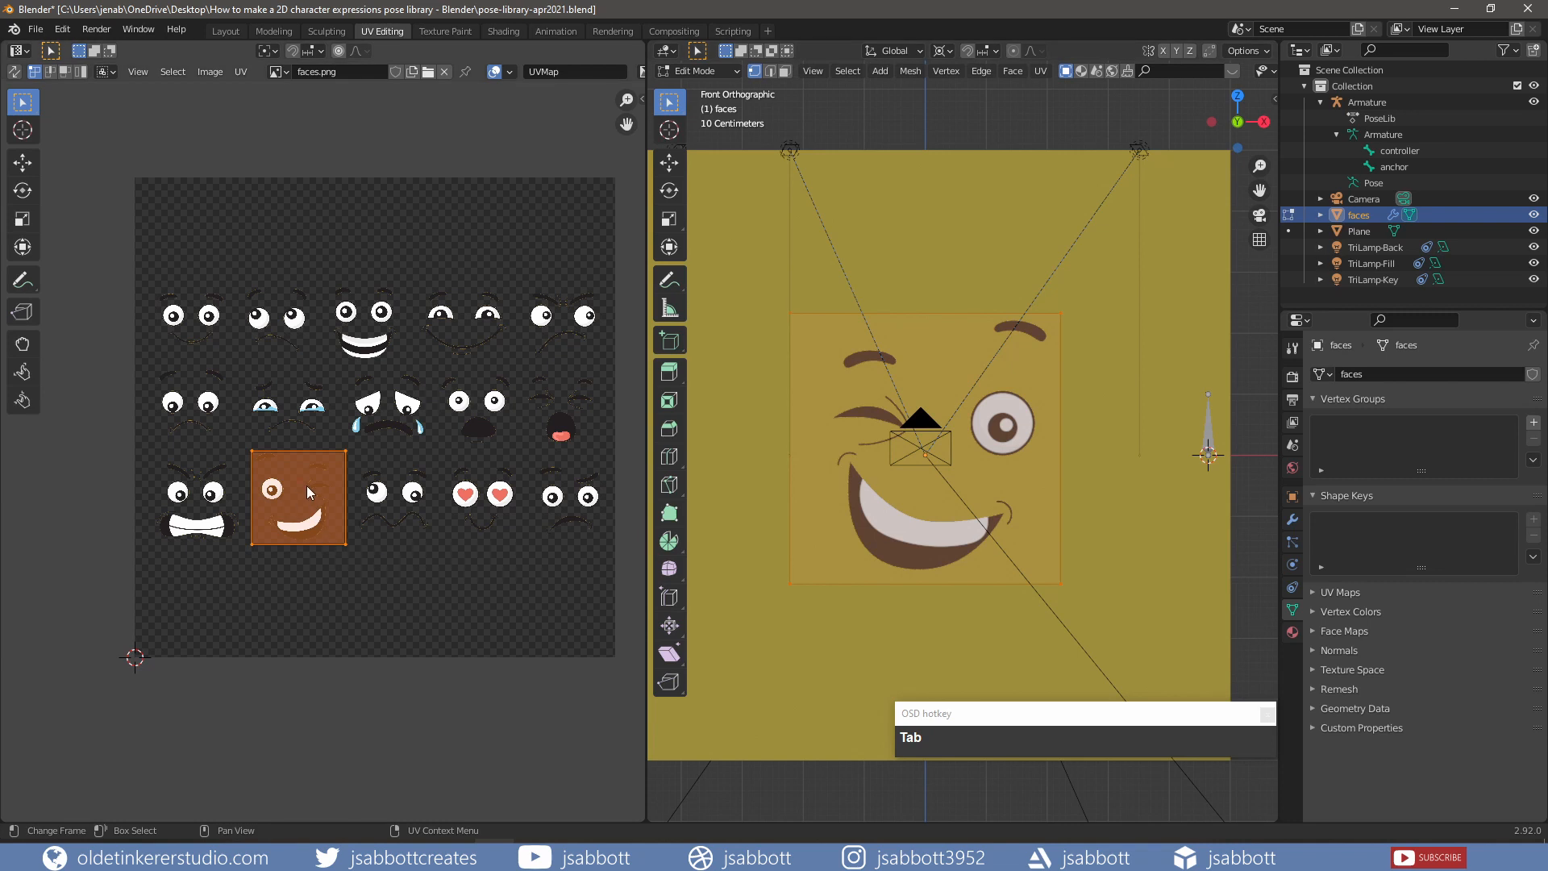
pyautogui.press('g')
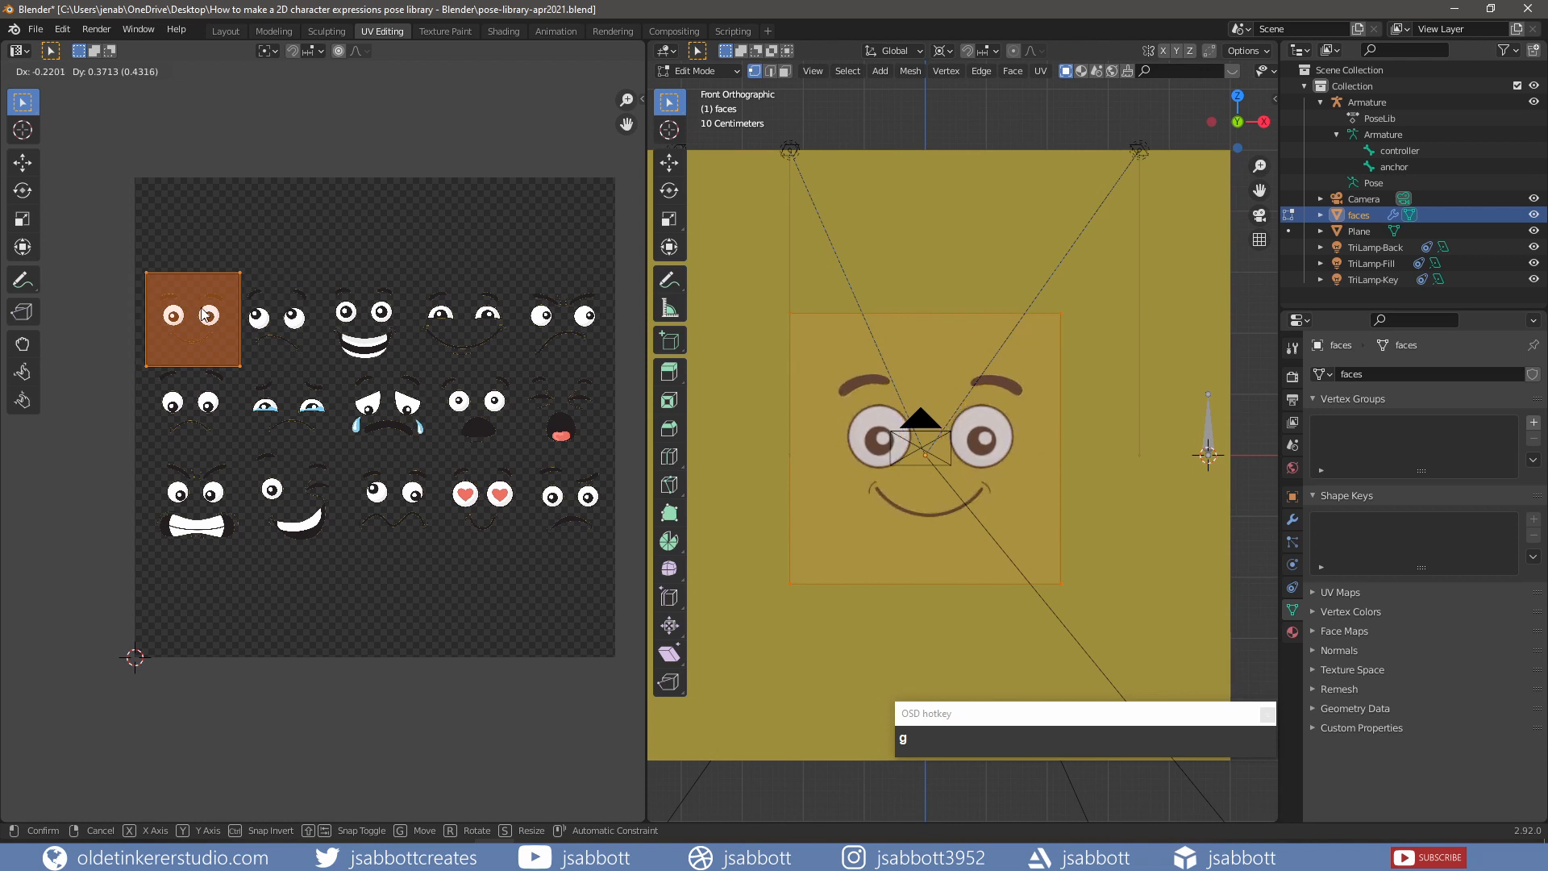
pyautogui.click(201, 308)
pyautogui.click(699, 71)
pyautogui.click(704, 95)
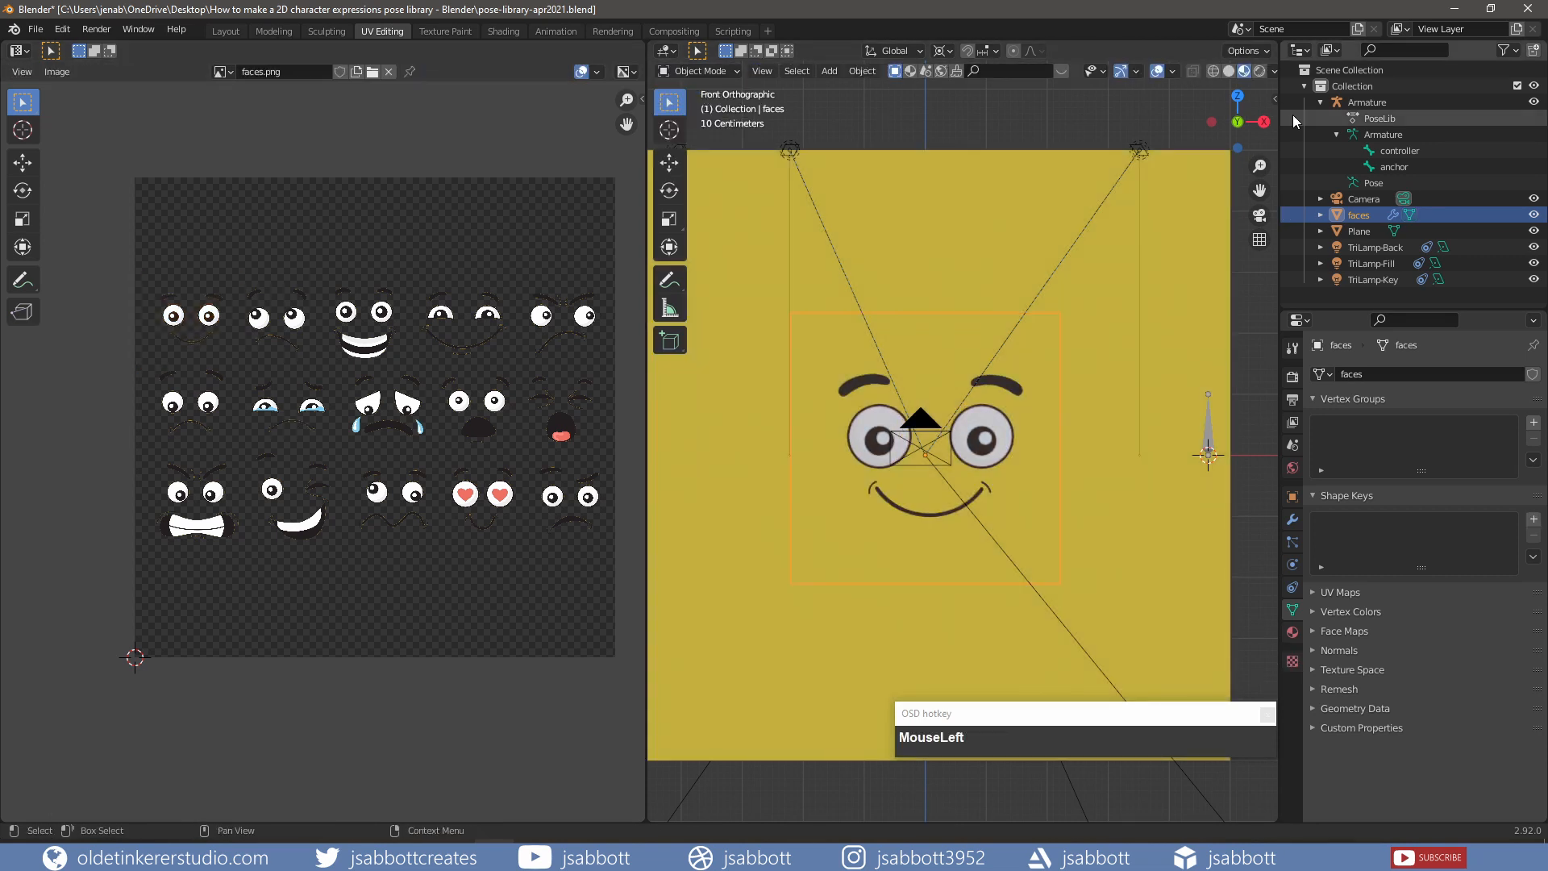
# - Select the armature and unlink its existing pose library
pyautogui.click(1367, 102)
pyautogui.click(1533, 583)
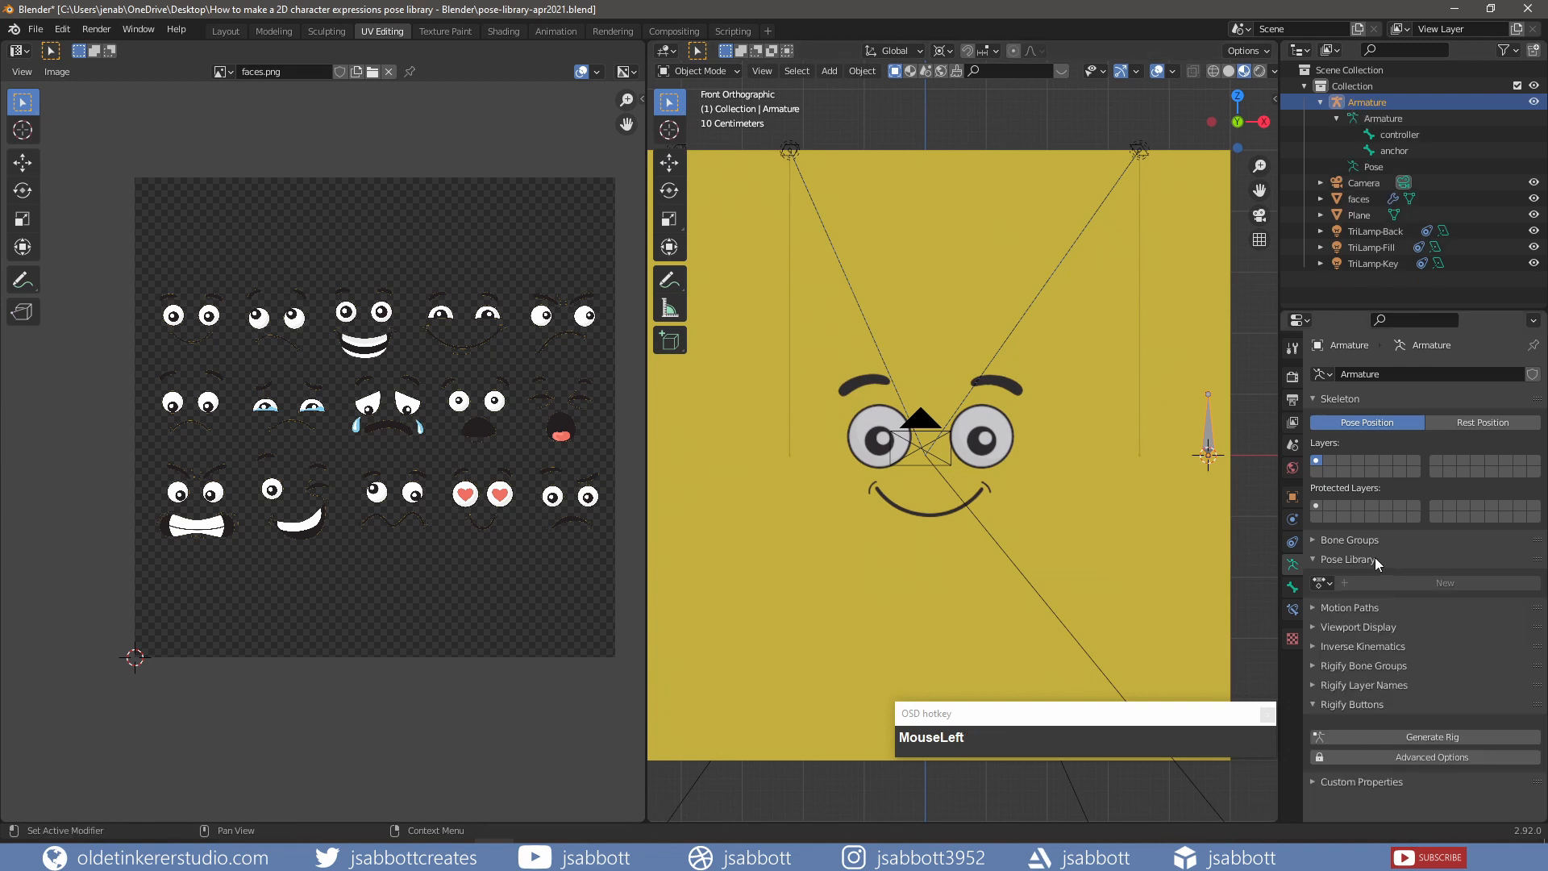
pyautogui.click(1322, 562)
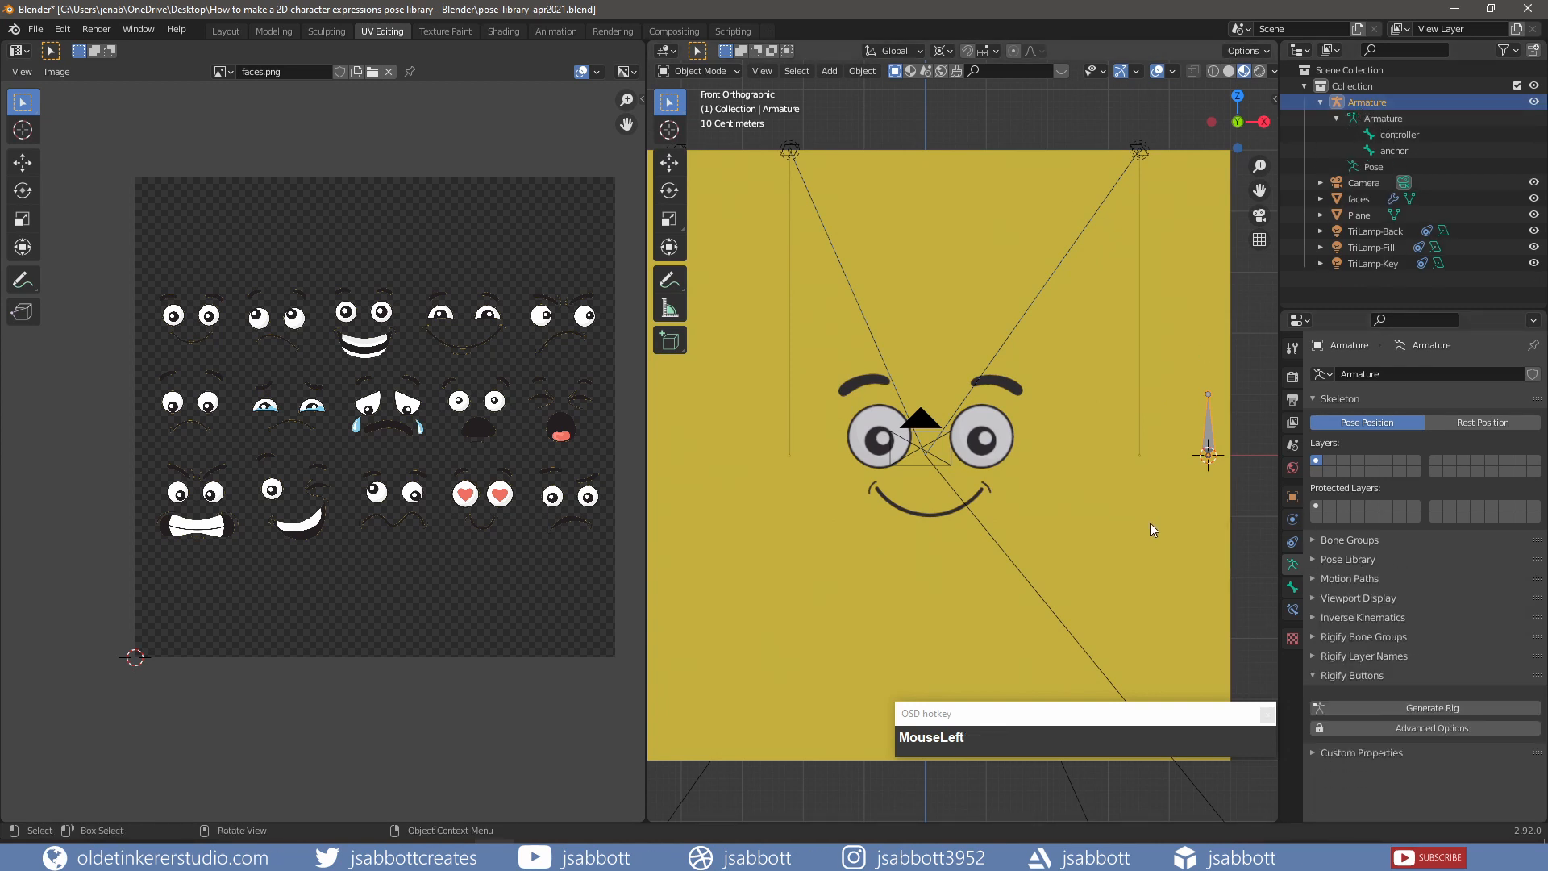
pyautogui.click(1314, 561)
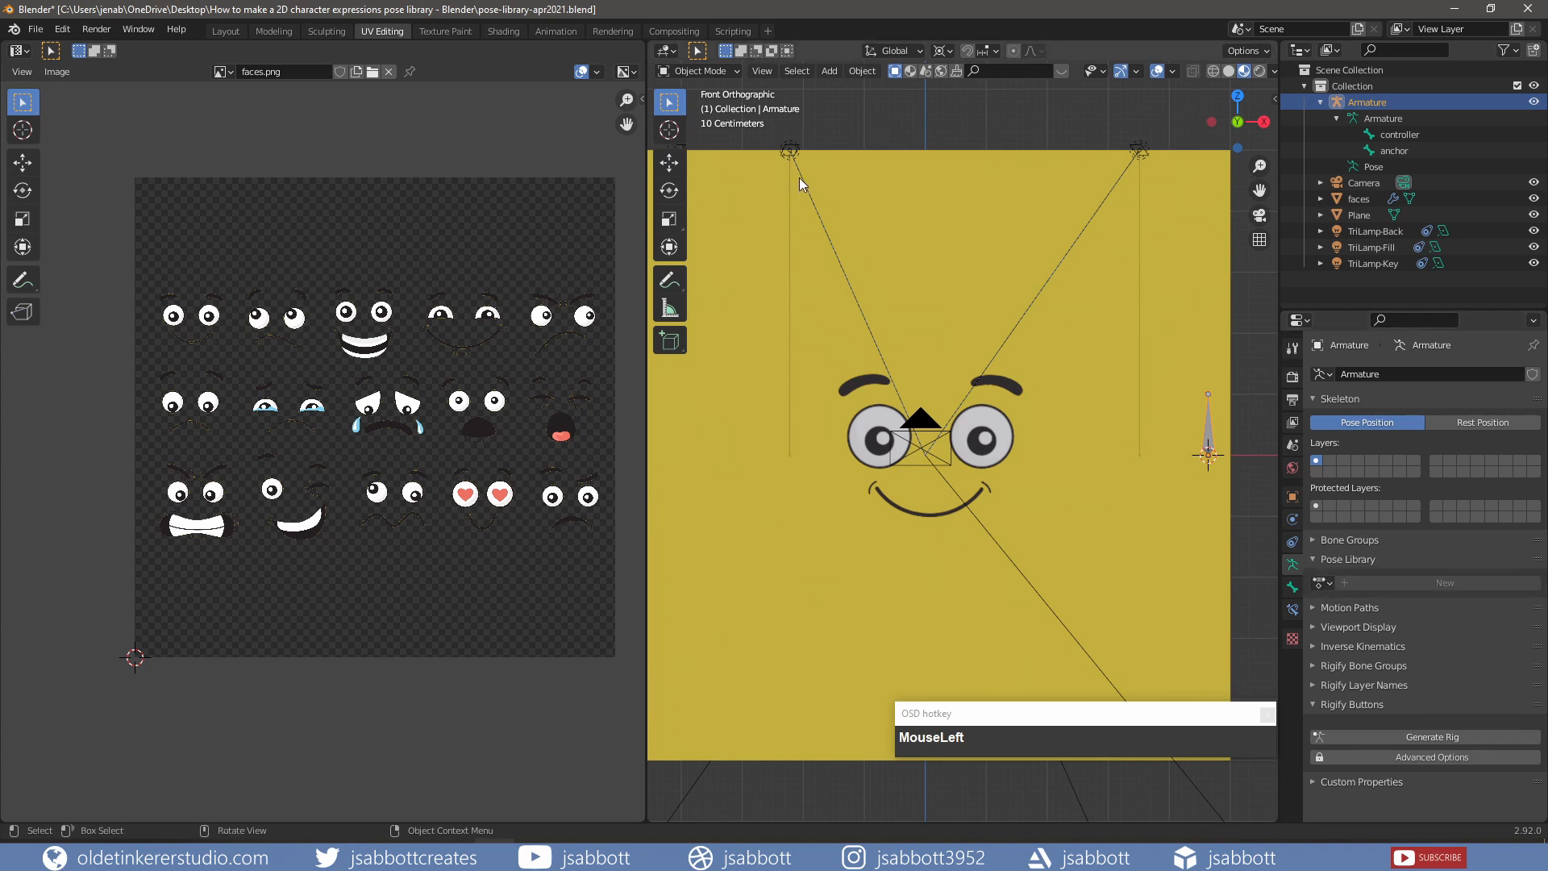
# - Put the armature in Pose Mode and create a new pose library for it
pyautogui.click(701, 71)
pyautogui.click(699, 125)
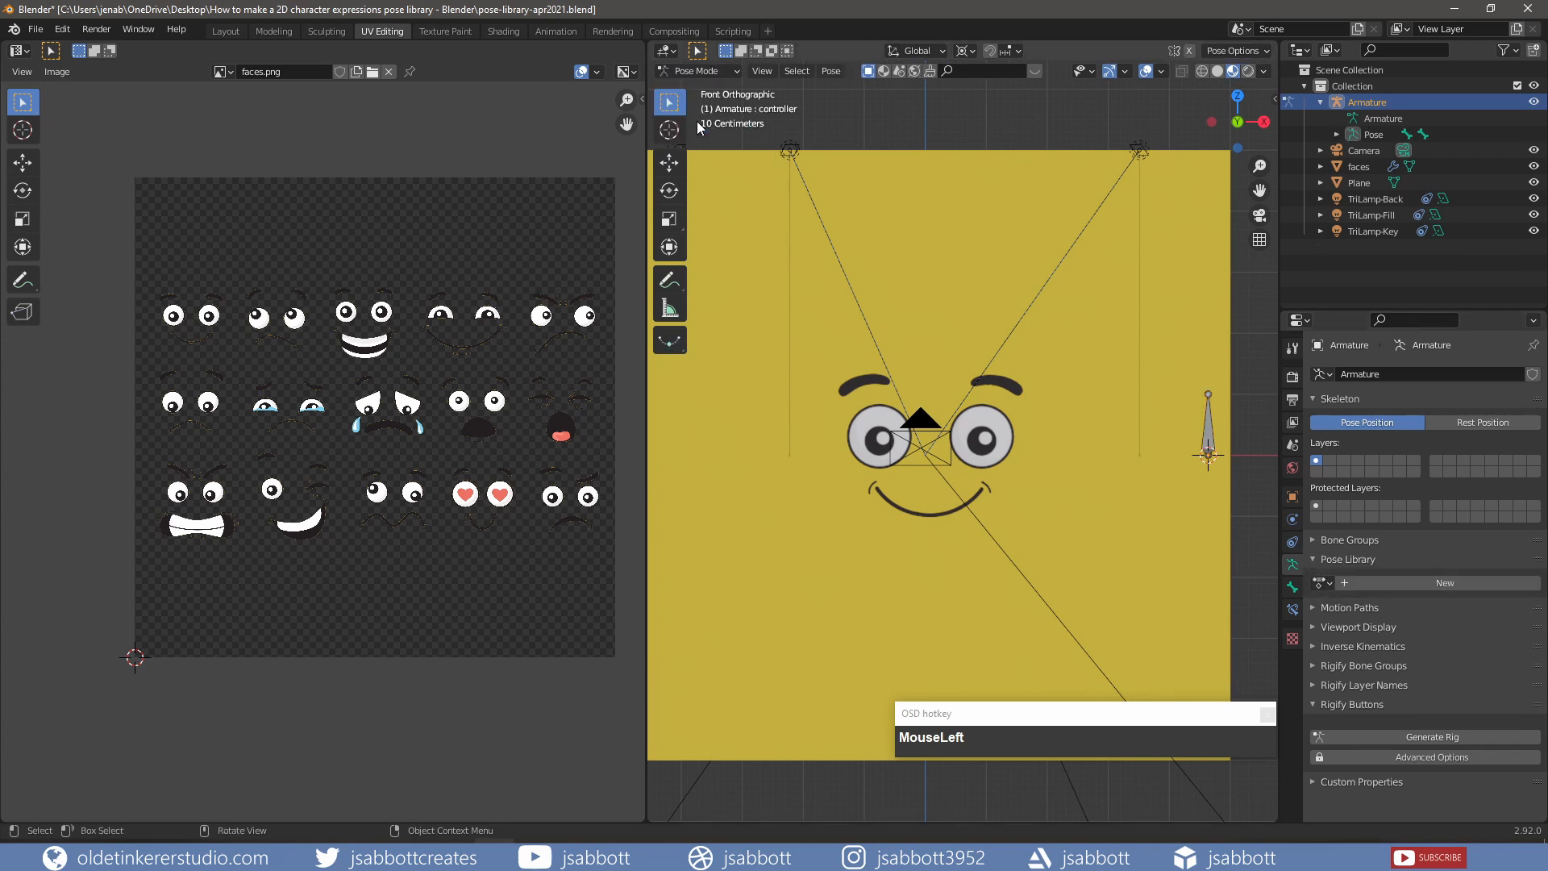
pyautogui.click(1438, 584)
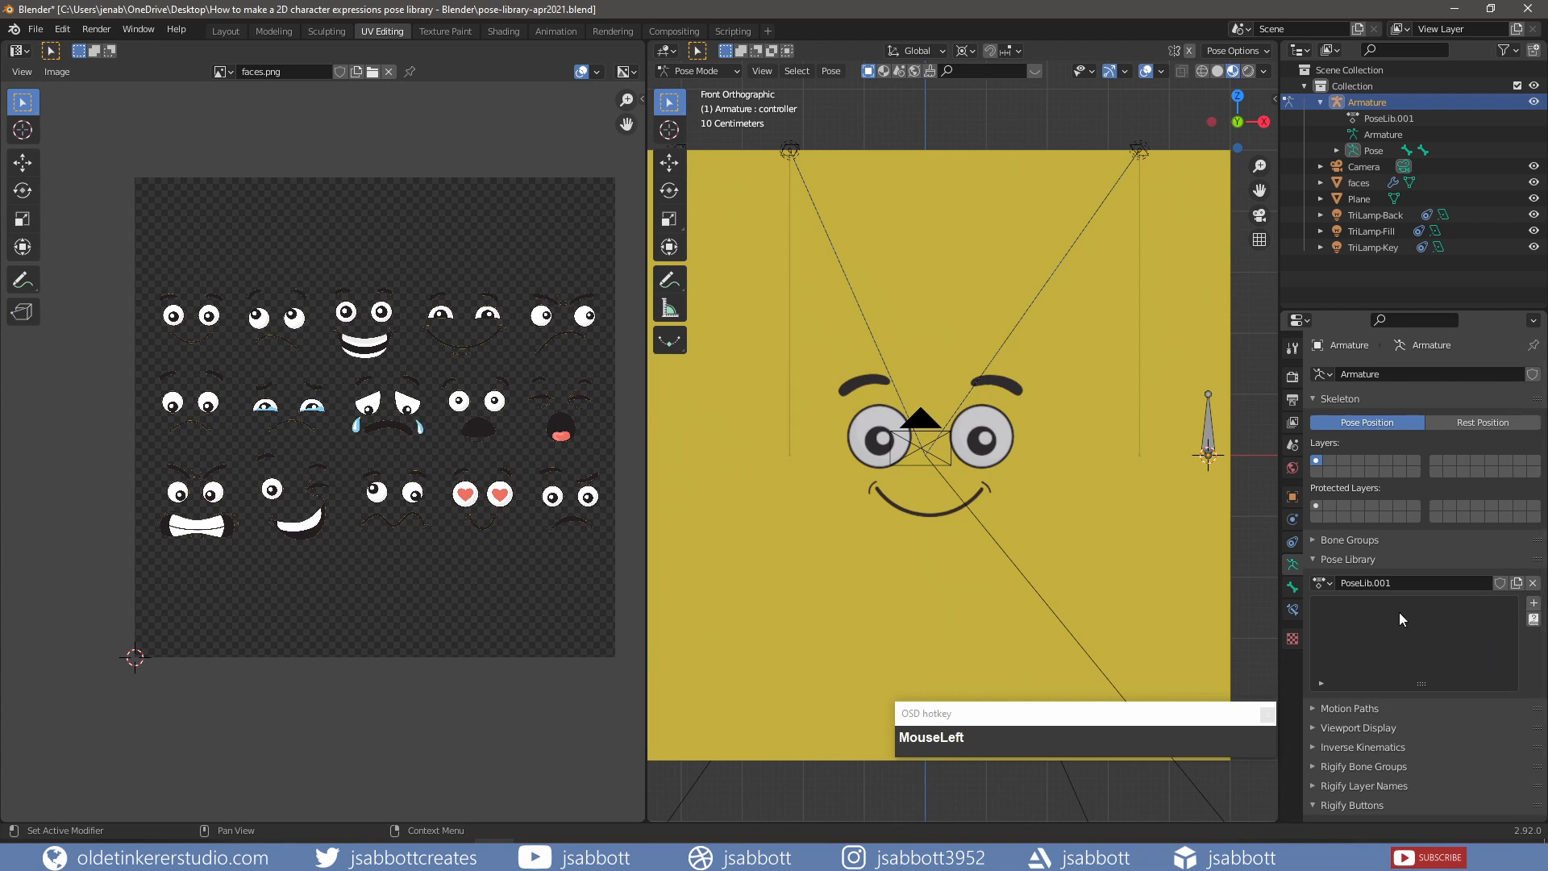
# - Add the current pose to the pose library and name it smile
pyautogui.click(1534, 607)
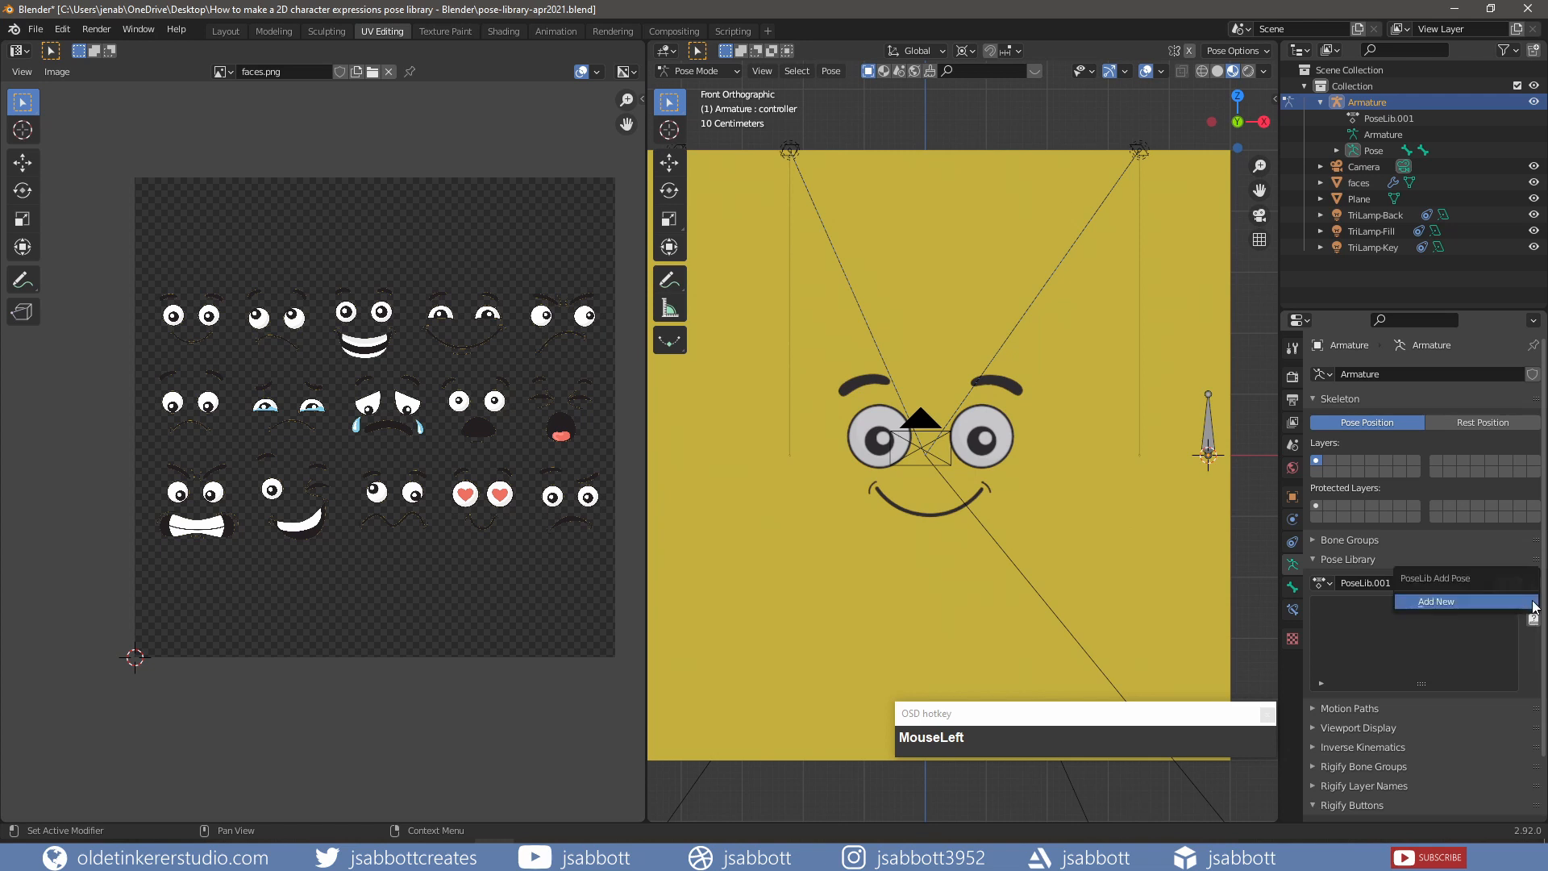
pyautogui.click(1466, 602)
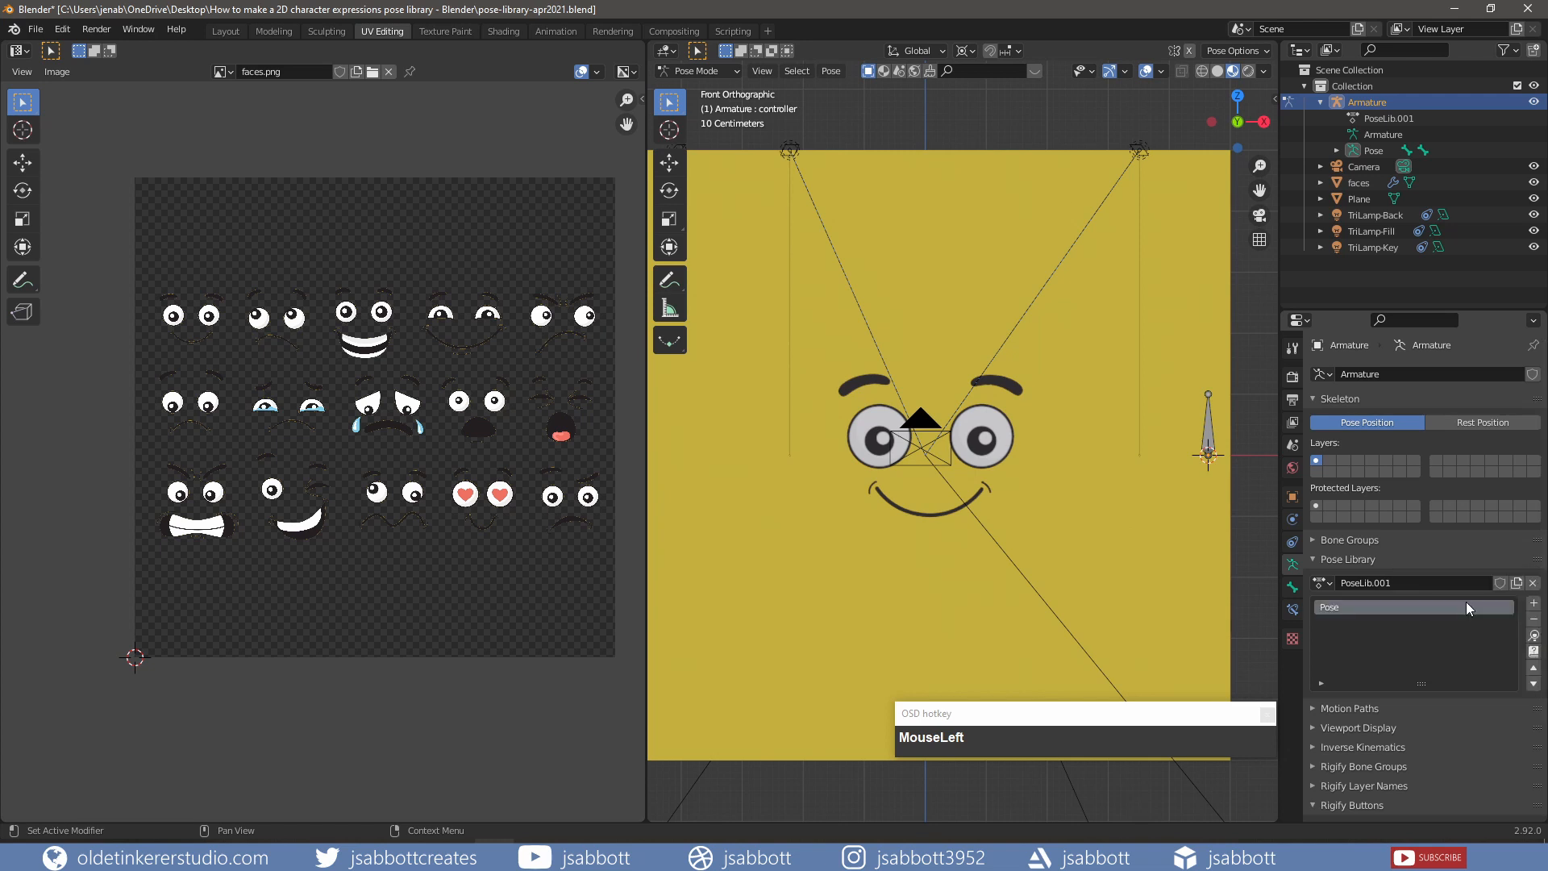
pyautogui.doubleClick(1330, 611)
pyautogui.press('BackSpace')
pyautogui.write('smile')
pyautogui.press('Return')
# - Try moving the controller bone about -0.17 m along the global X axis to the upward-looking sad face
pyautogui.click(1210, 441)
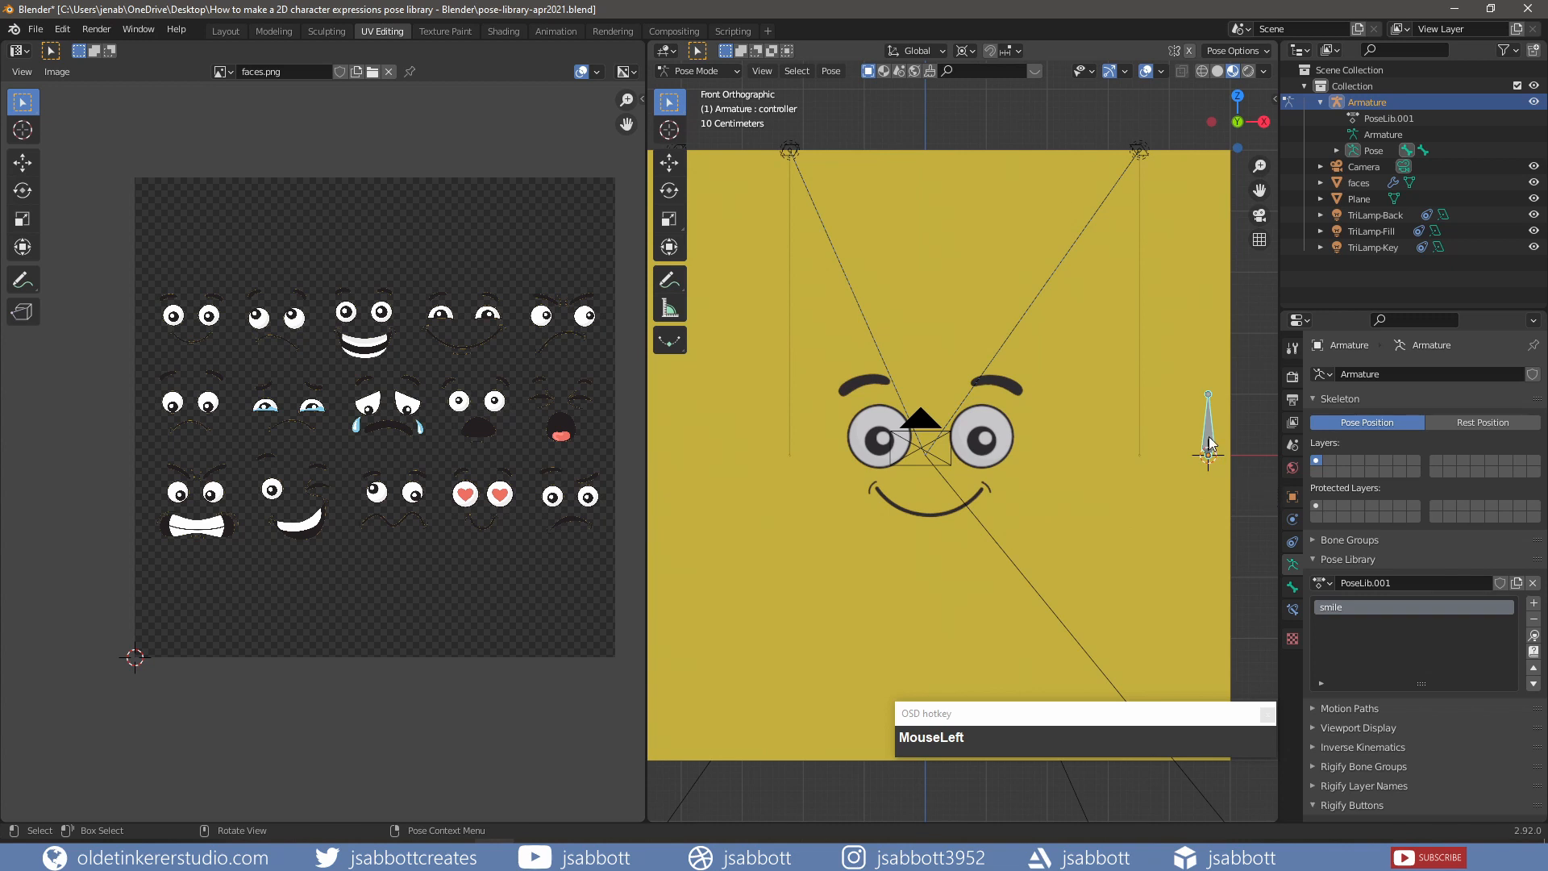
pyautogui.press('g')
pyautogui.press('x')
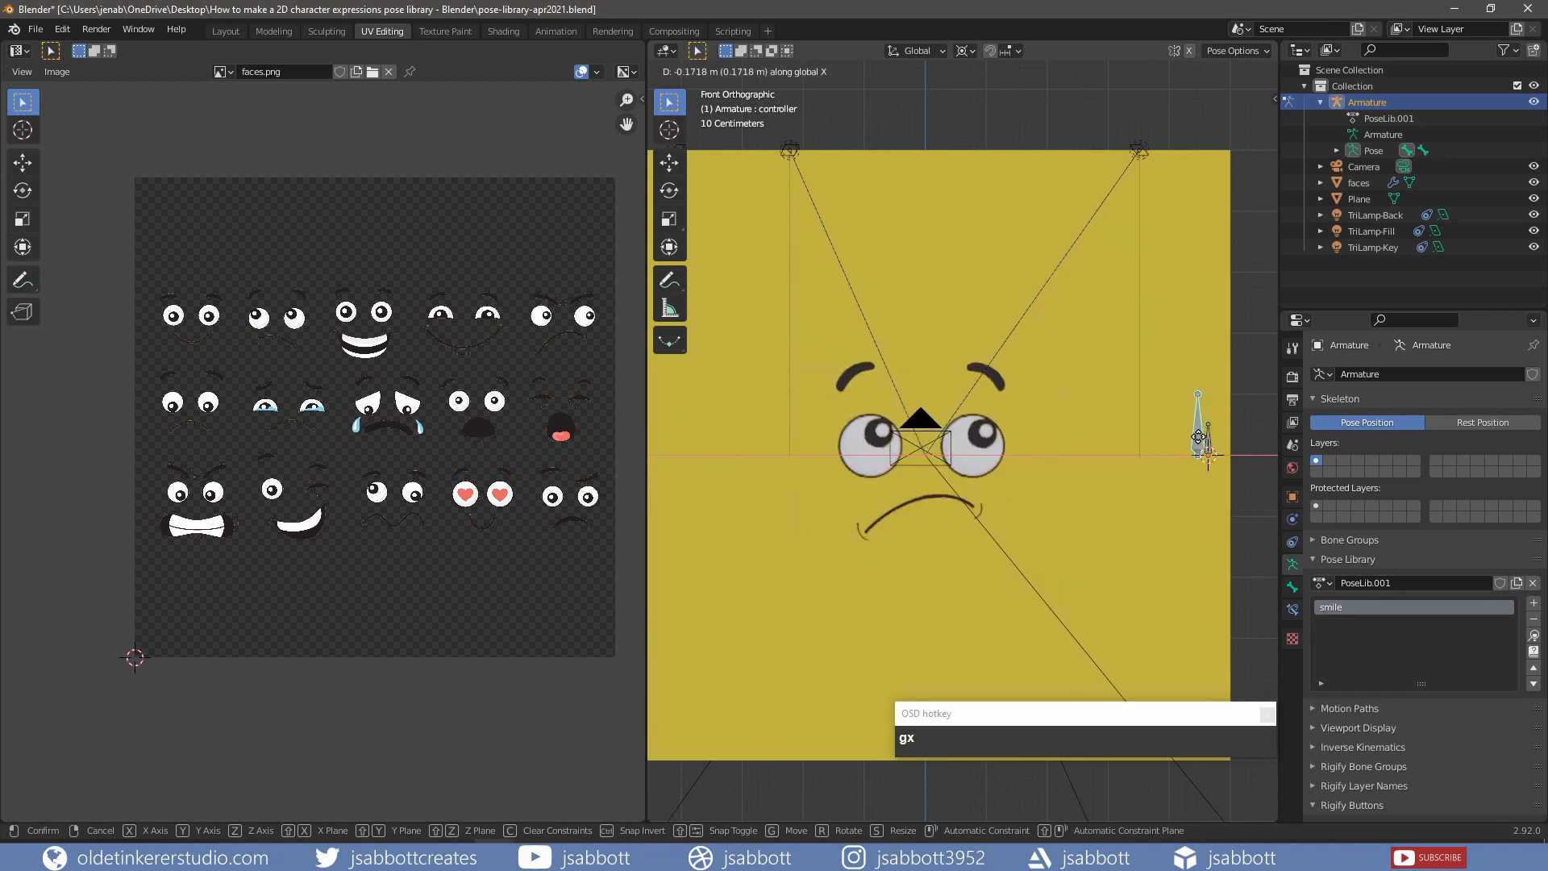
pyautogui.click(1202, 444)
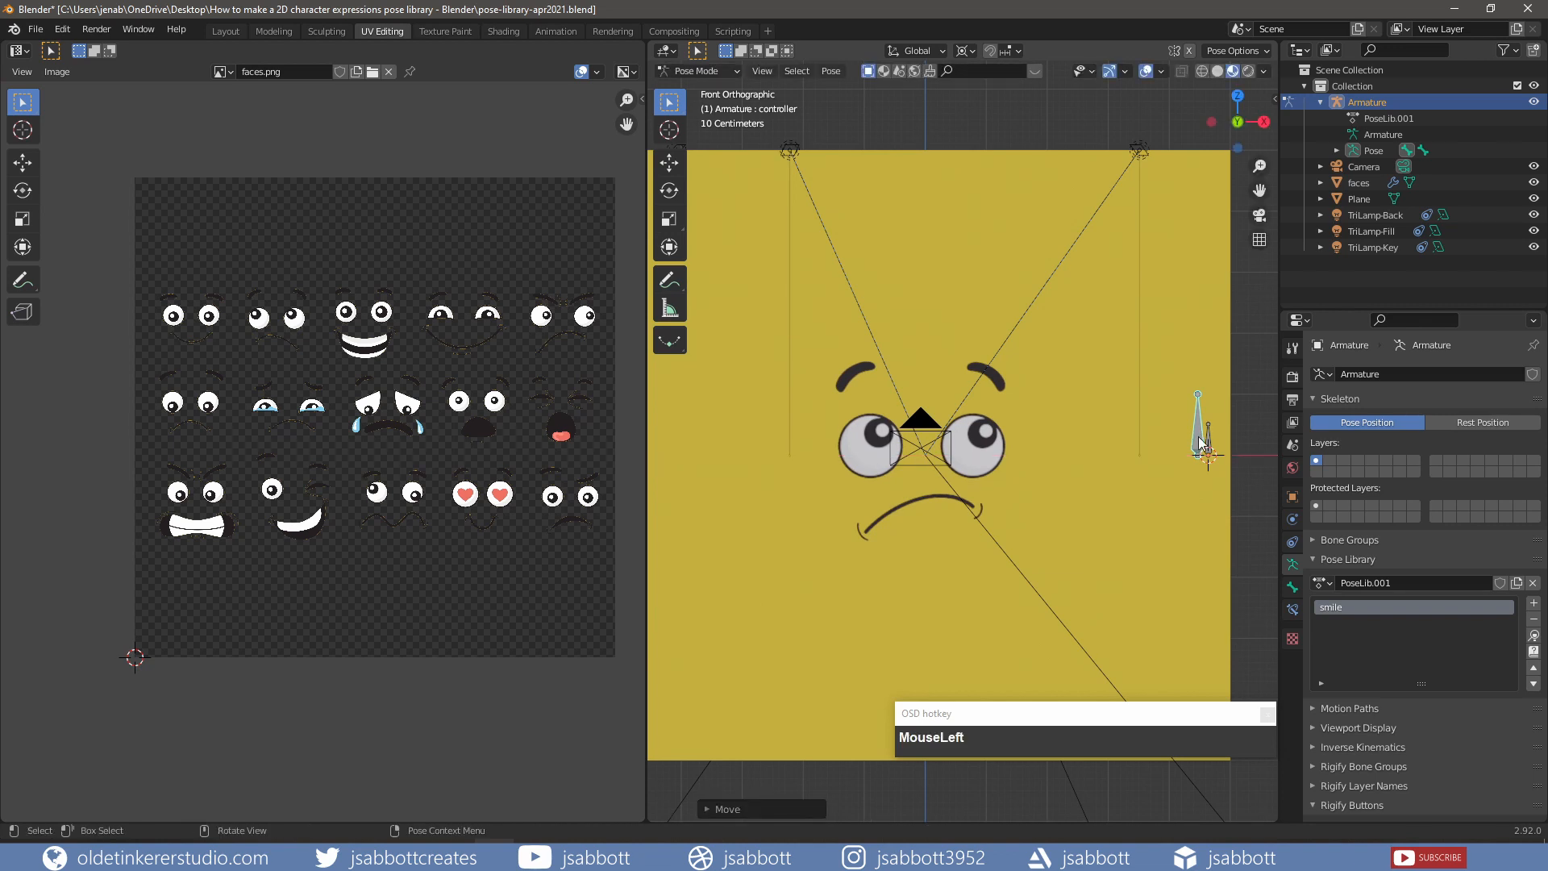
# - Add the upward-looking sad face to the library as a pose named sad
pyautogui.click(1534, 603)
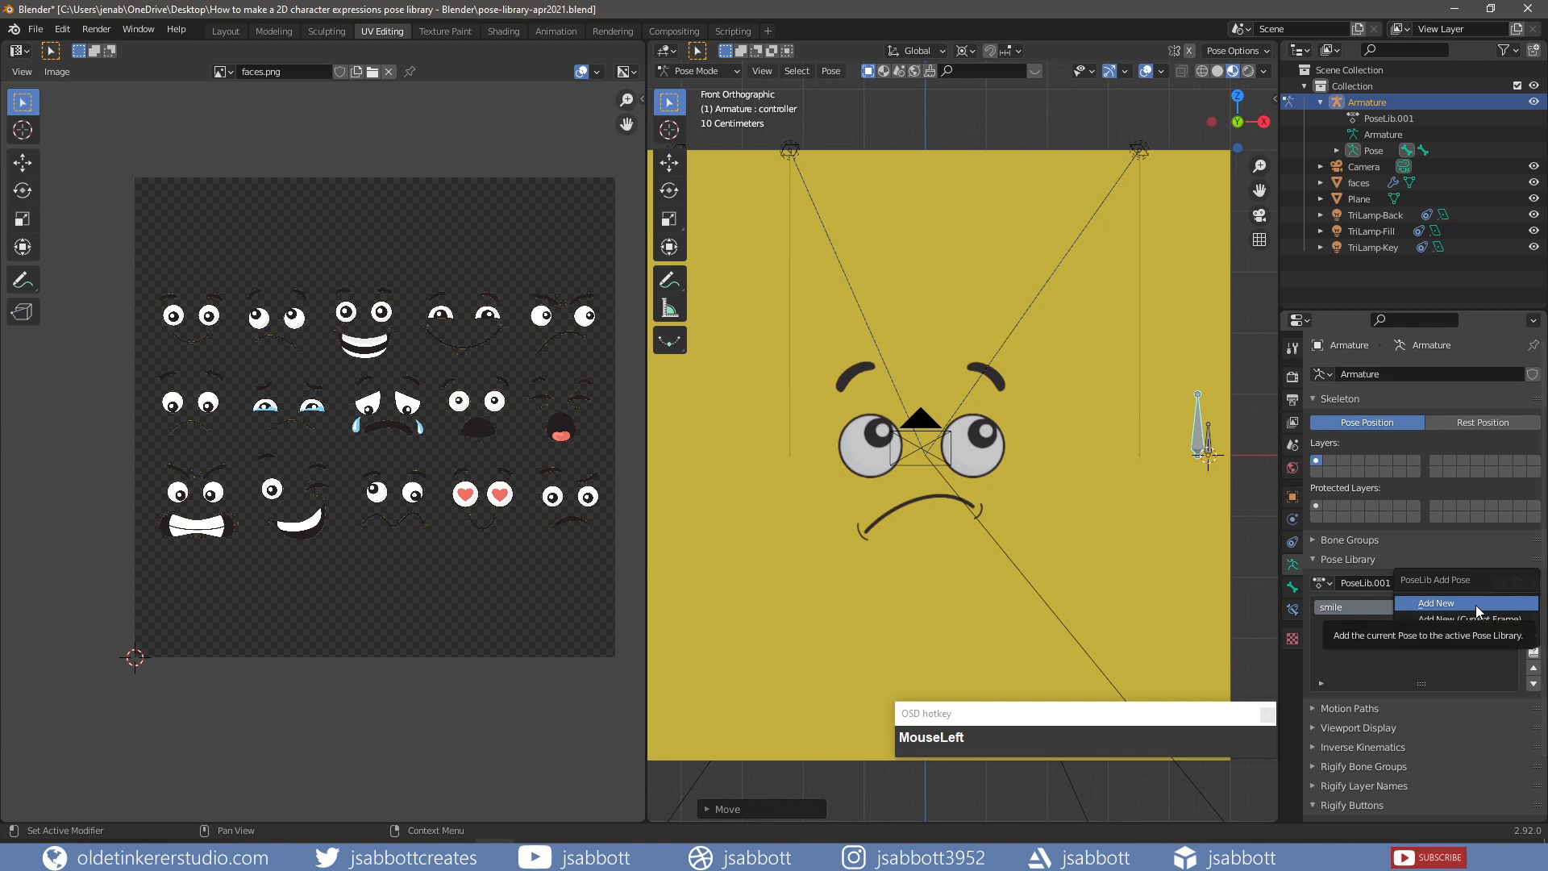
pyautogui.click(1476, 605)
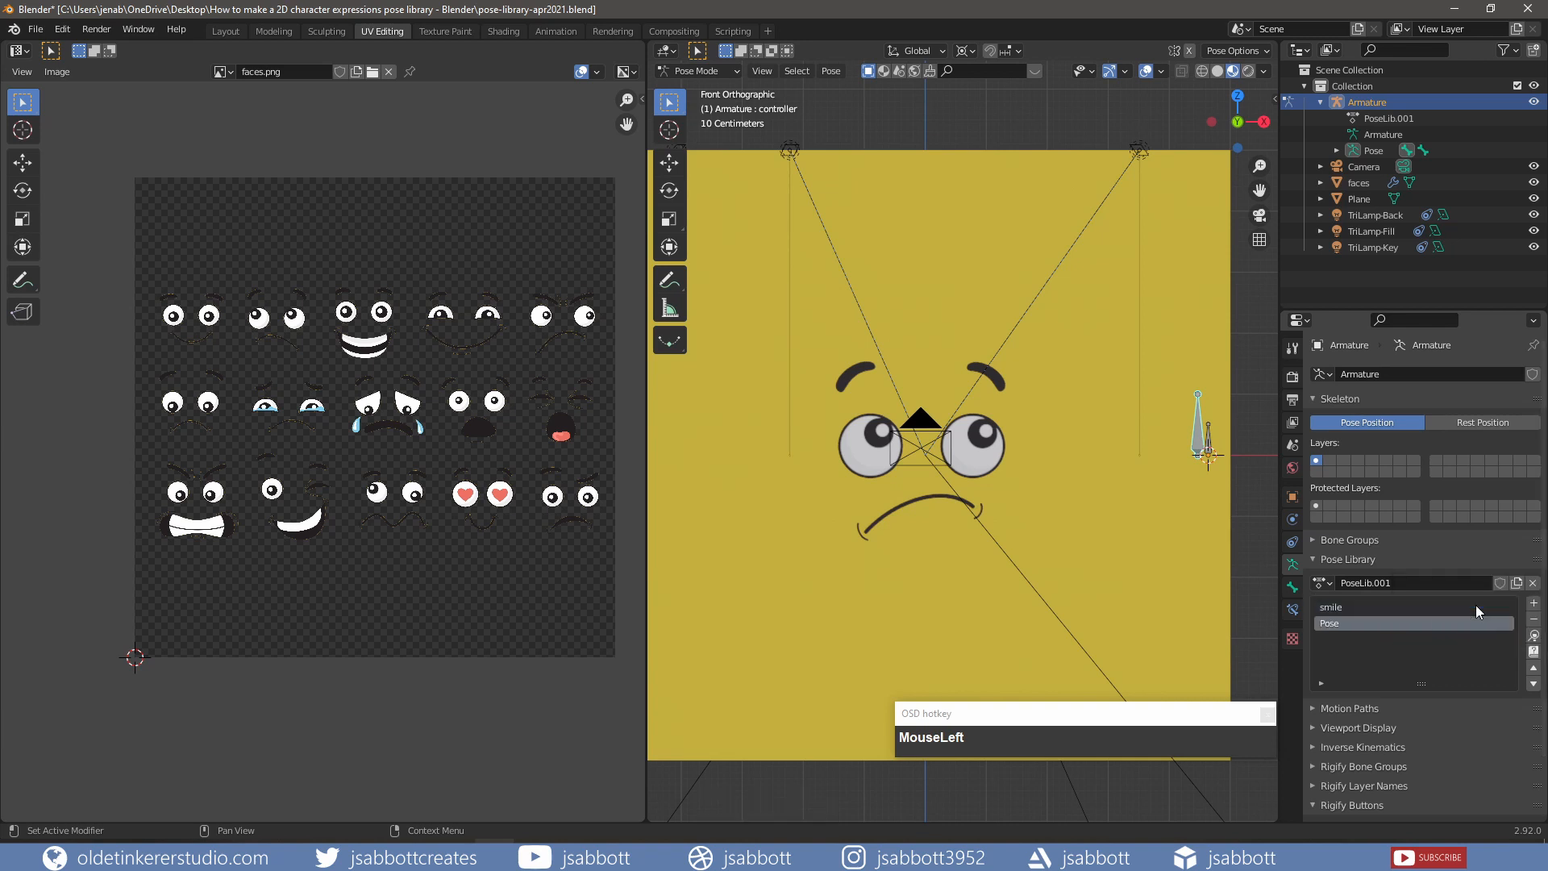
pyautogui.doubleClick(1332, 624)
pyautogui.write('sad')
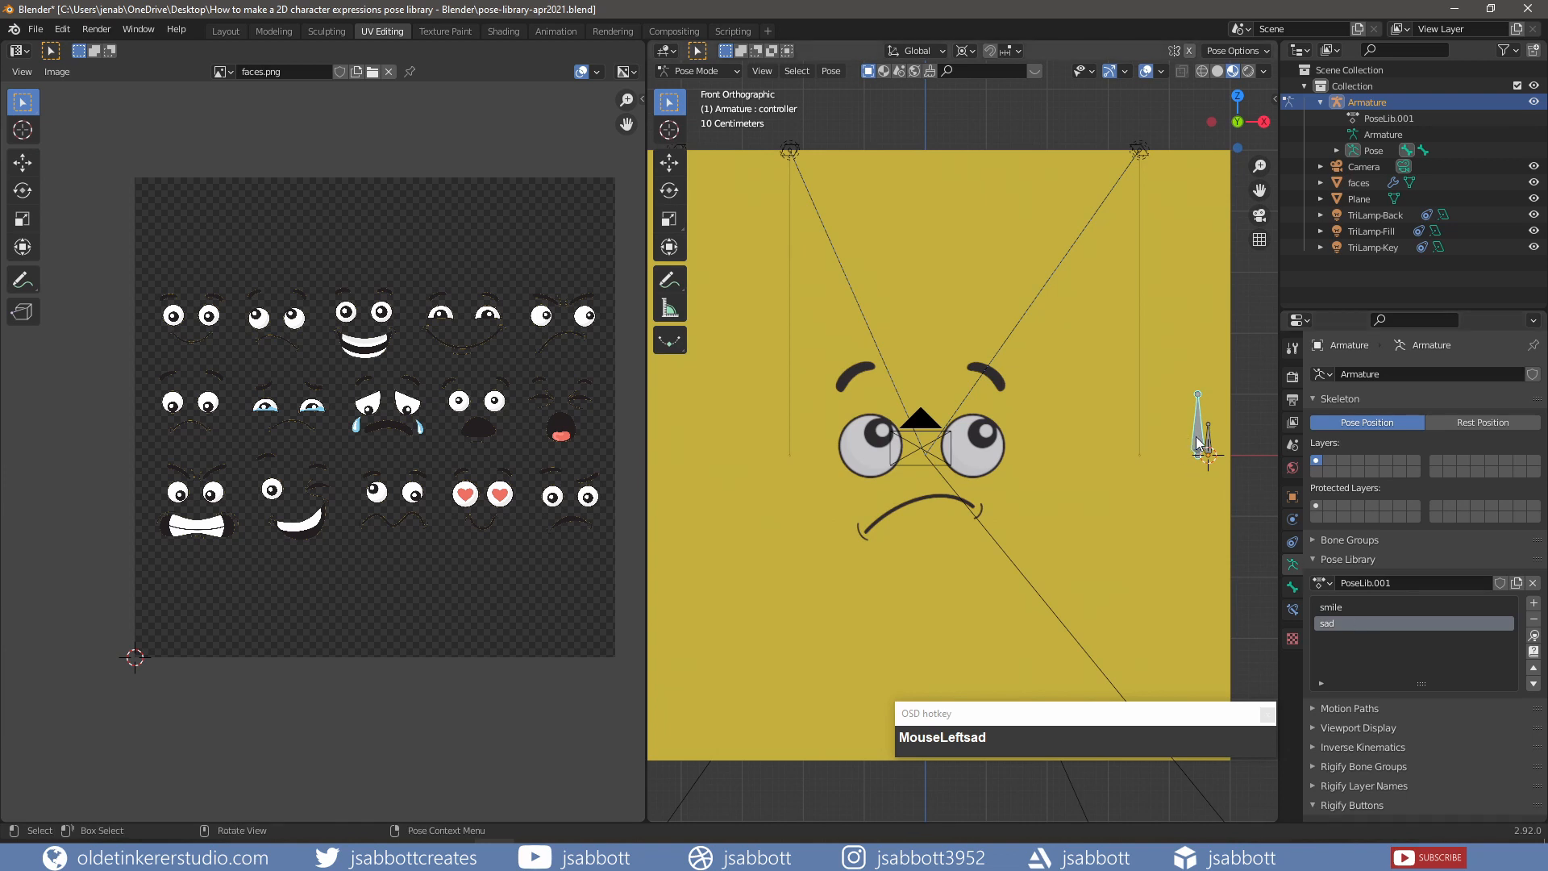
# - Undo the sad pose and the controller bone's move
pyautogui.hotkey('ctrl', 'z')
pyautogui.hotkey('ctrl', 'z')
pyautogui.hotkey('ctrl', 'z')
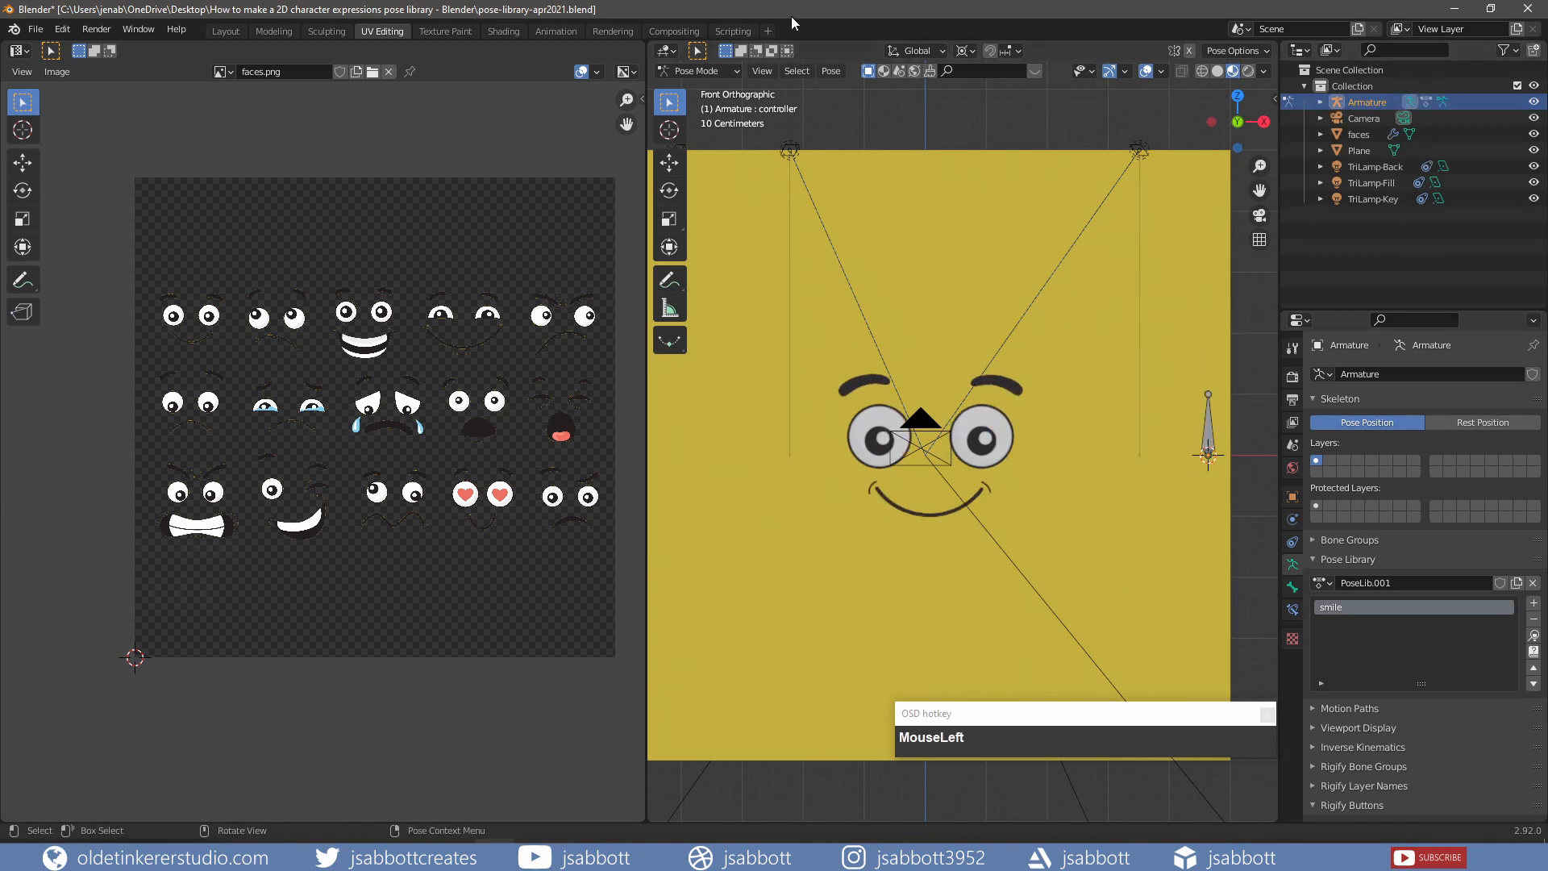
# - Make sure the armature is in Pose Mode and move the controller bone along the global X axis to the second face of the top row
pyautogui.click(699, 71)
pyautogui.click(699, 124)
pyautogui.press('g')
pyautogui.press('x')
pyautogui.click(1200, 434)
# - Add the second face's pose to the pose library and name it sad
pyautogui.click(1533, 602)
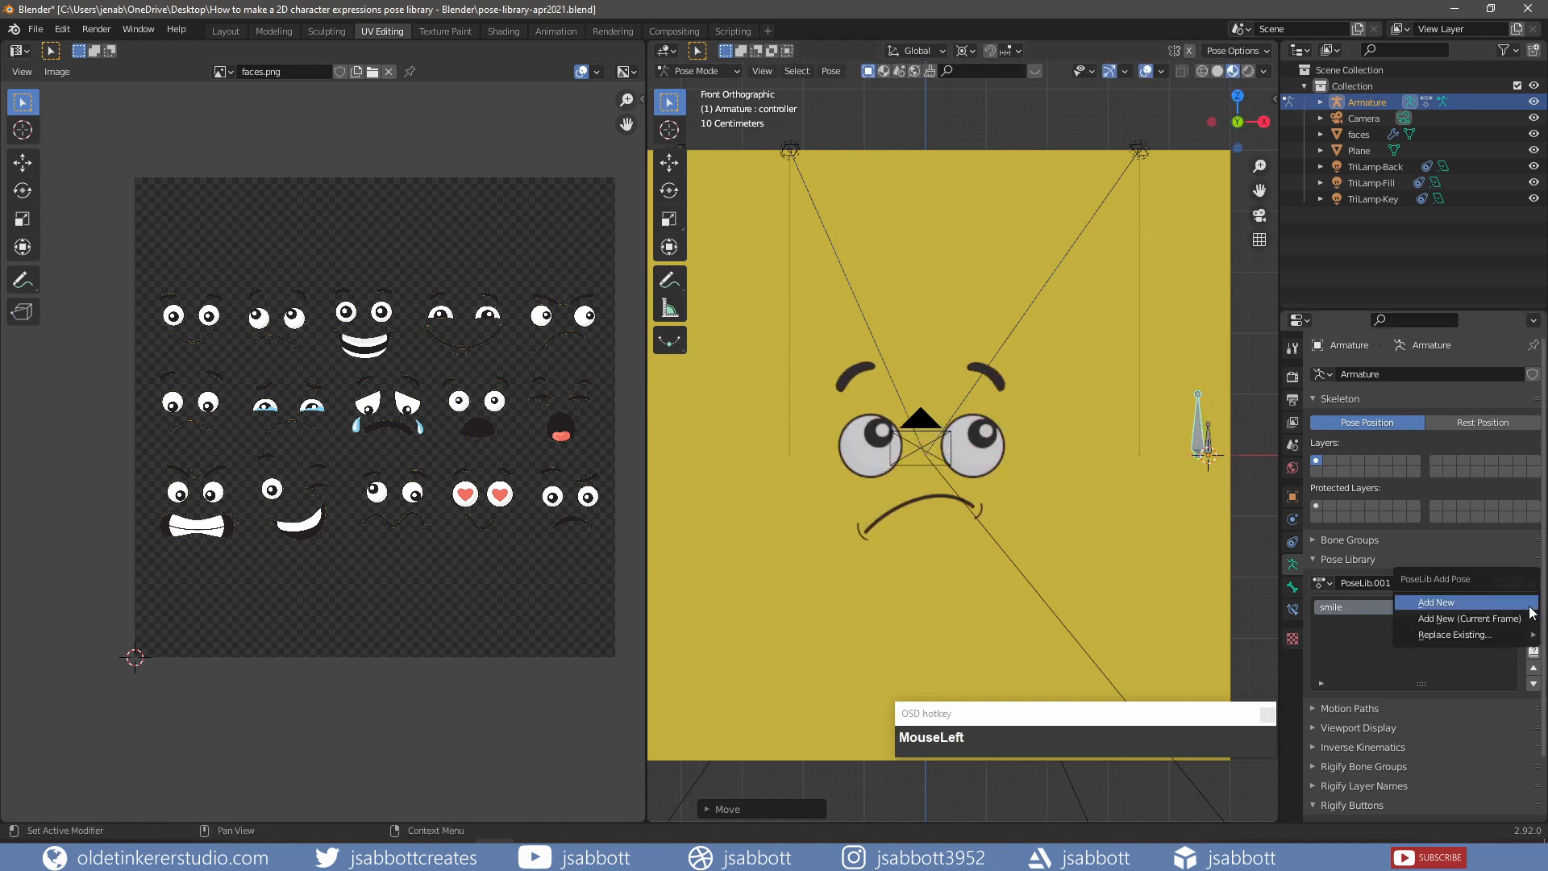
pyautogui.click(1528, 605)
pyautogui.doubleClick(1329, 624)
pyautogui.write('sad')
pyautogui.press('Return')
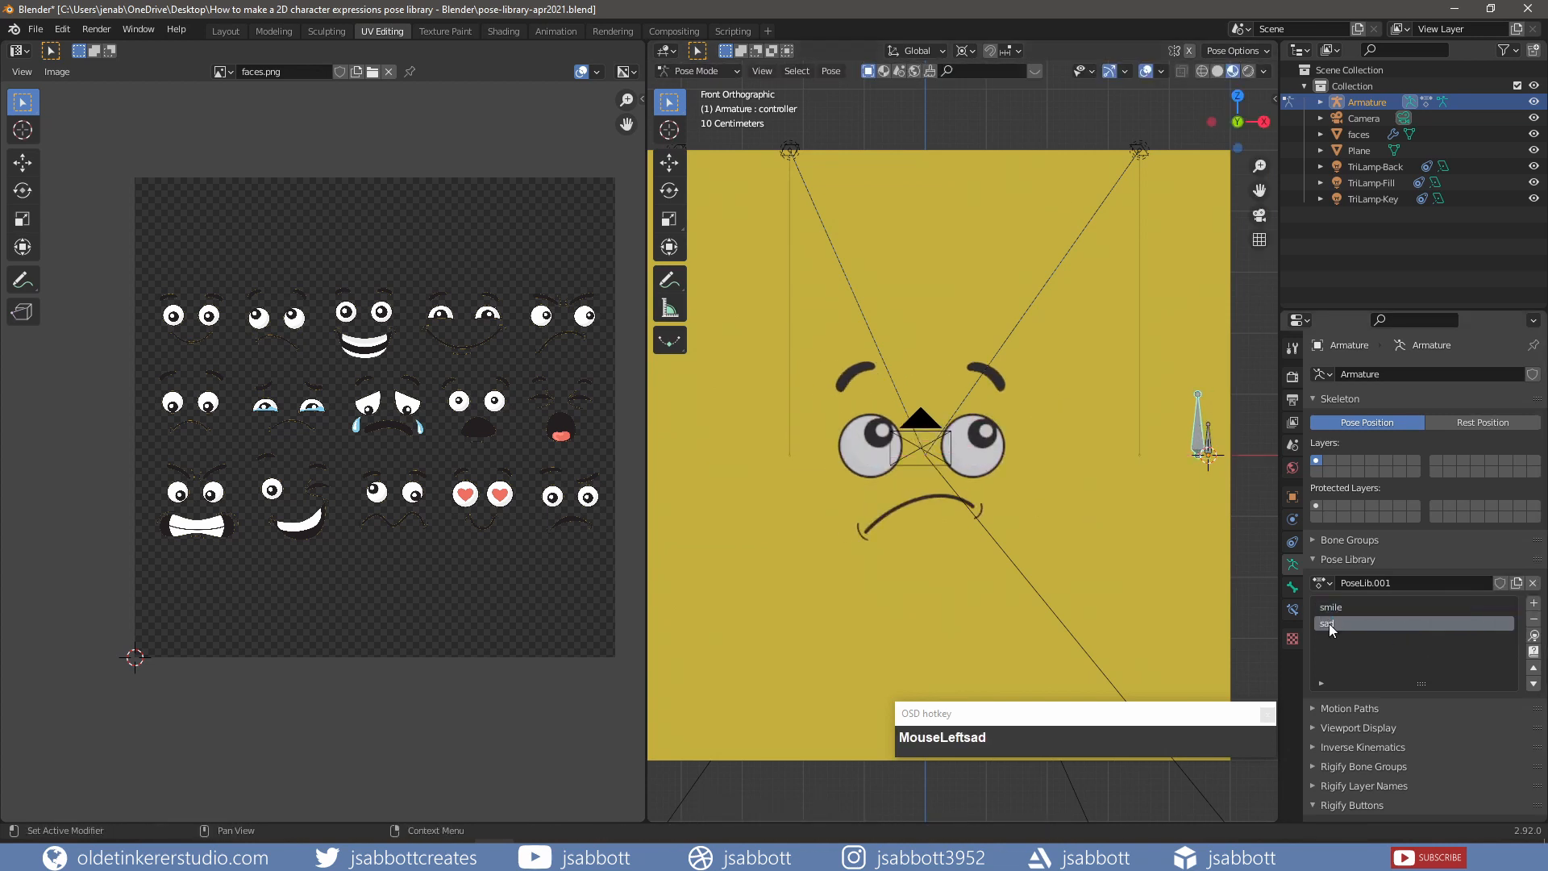
# - Move the controller bone along the global X axis to the grinning and half-lidded faces, adding them as the poses happy and sly
pyautogui.press('g')
pyautogui.press('x')
pyautogui.click(1183, 431)
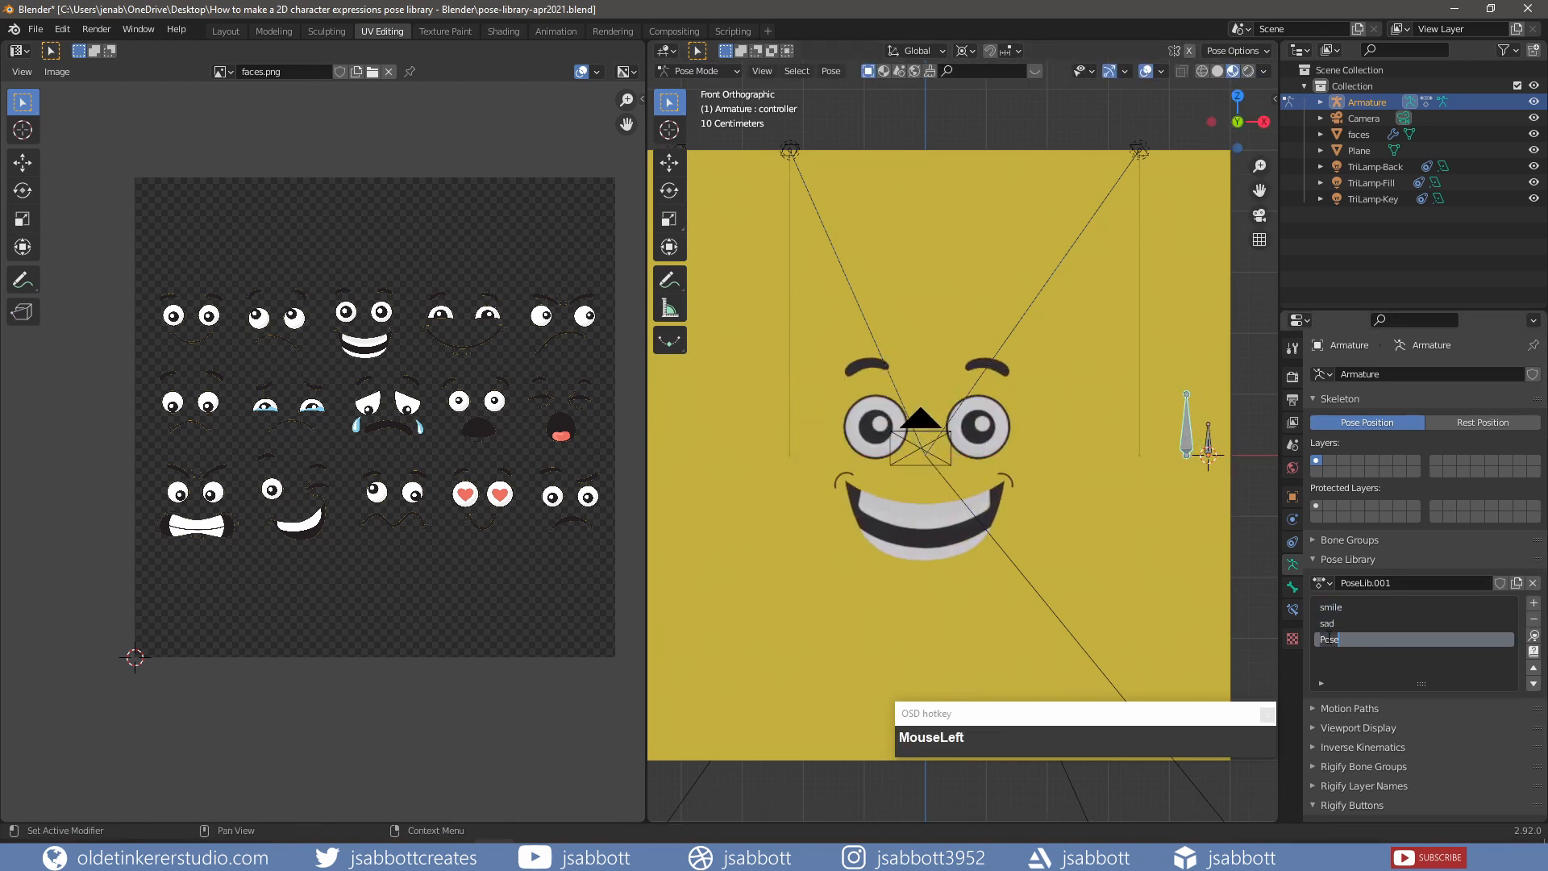
pyautogui.press('g')
pyautogui.press('x')
pyautogui.click(1169, 432)
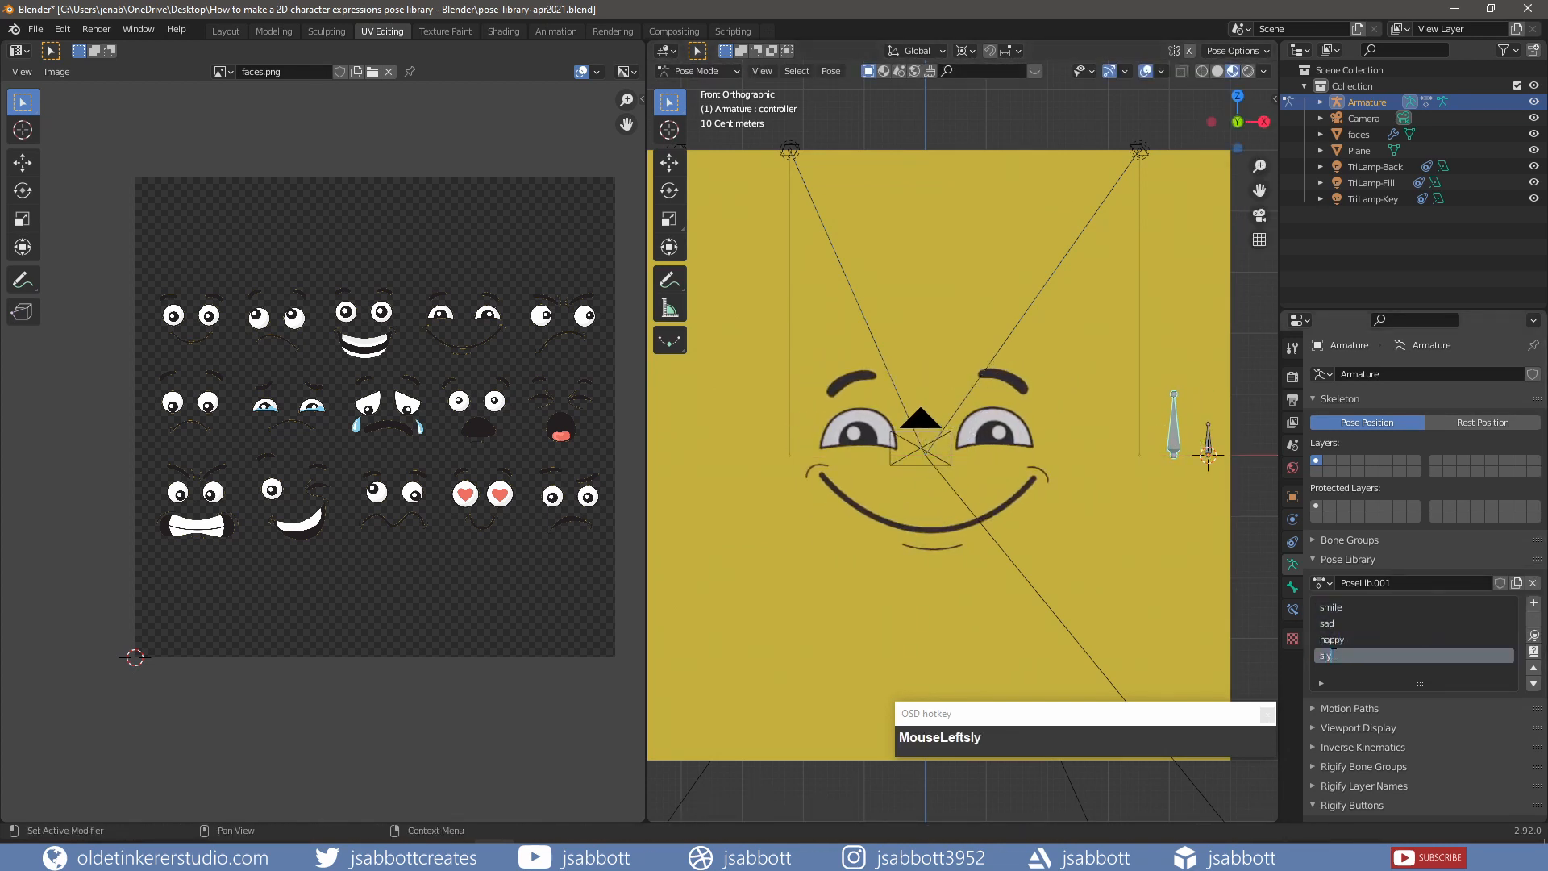
# - Move the controller bone along the global X axis to the last face of the top row and add it as the pose angry
pyautogui.press('g')
pyautogui.press('x')
pyautogui.click(1169, 438)
pyautogui.click(1533, 603)
pyautogui.click(1464, 602)
pyautogui.doubleClick(1331, 672)
pyautogui.write('angry')
pyautogui.press('Return')
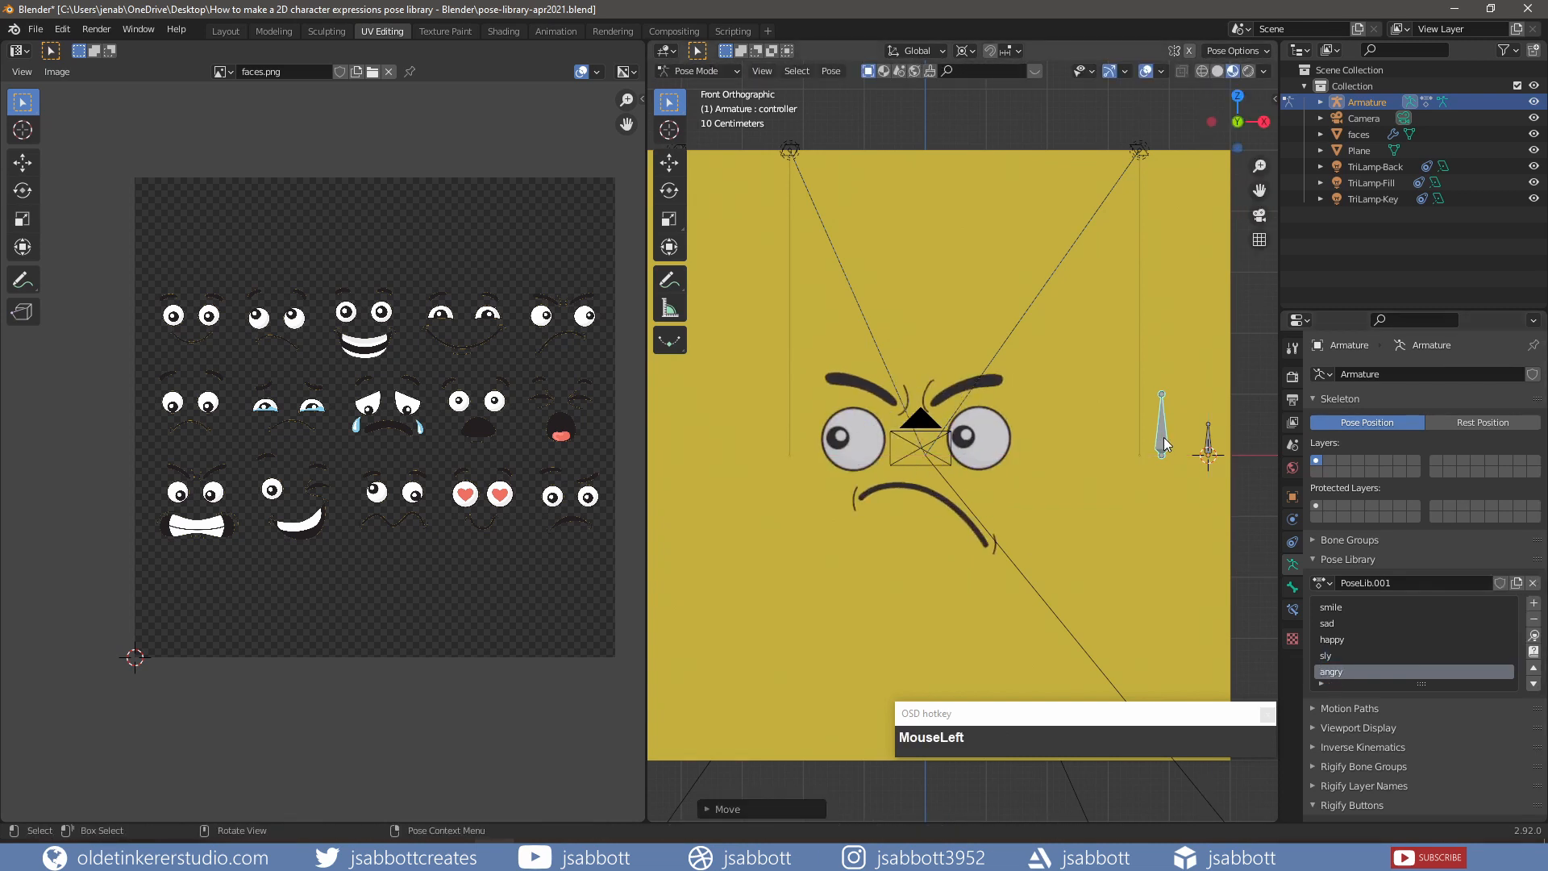
# - Move the controller bone up along the global Z axis to the yawning face and add it as the pose yawn
pyautogui.press('g')
pyautogui.press('z')
pyautogui.click(1163, 425)
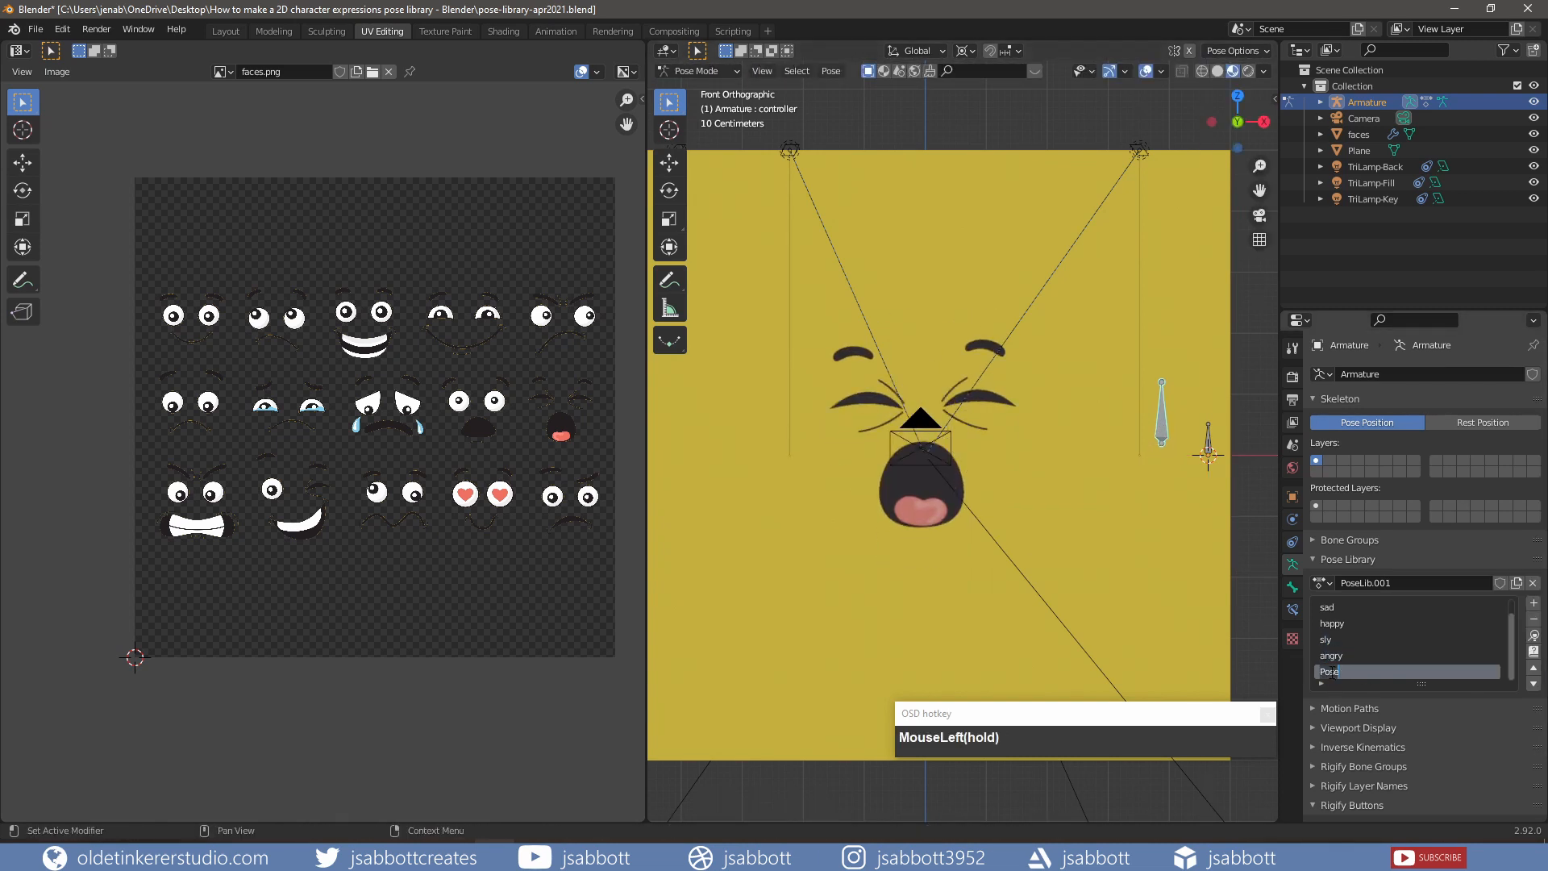
# - Move the controller bone along the global X axis to the wide-eyed, open-mouthed face and add it as the pose surprise
pyautogui.press('g')
pyautogui.press('x')
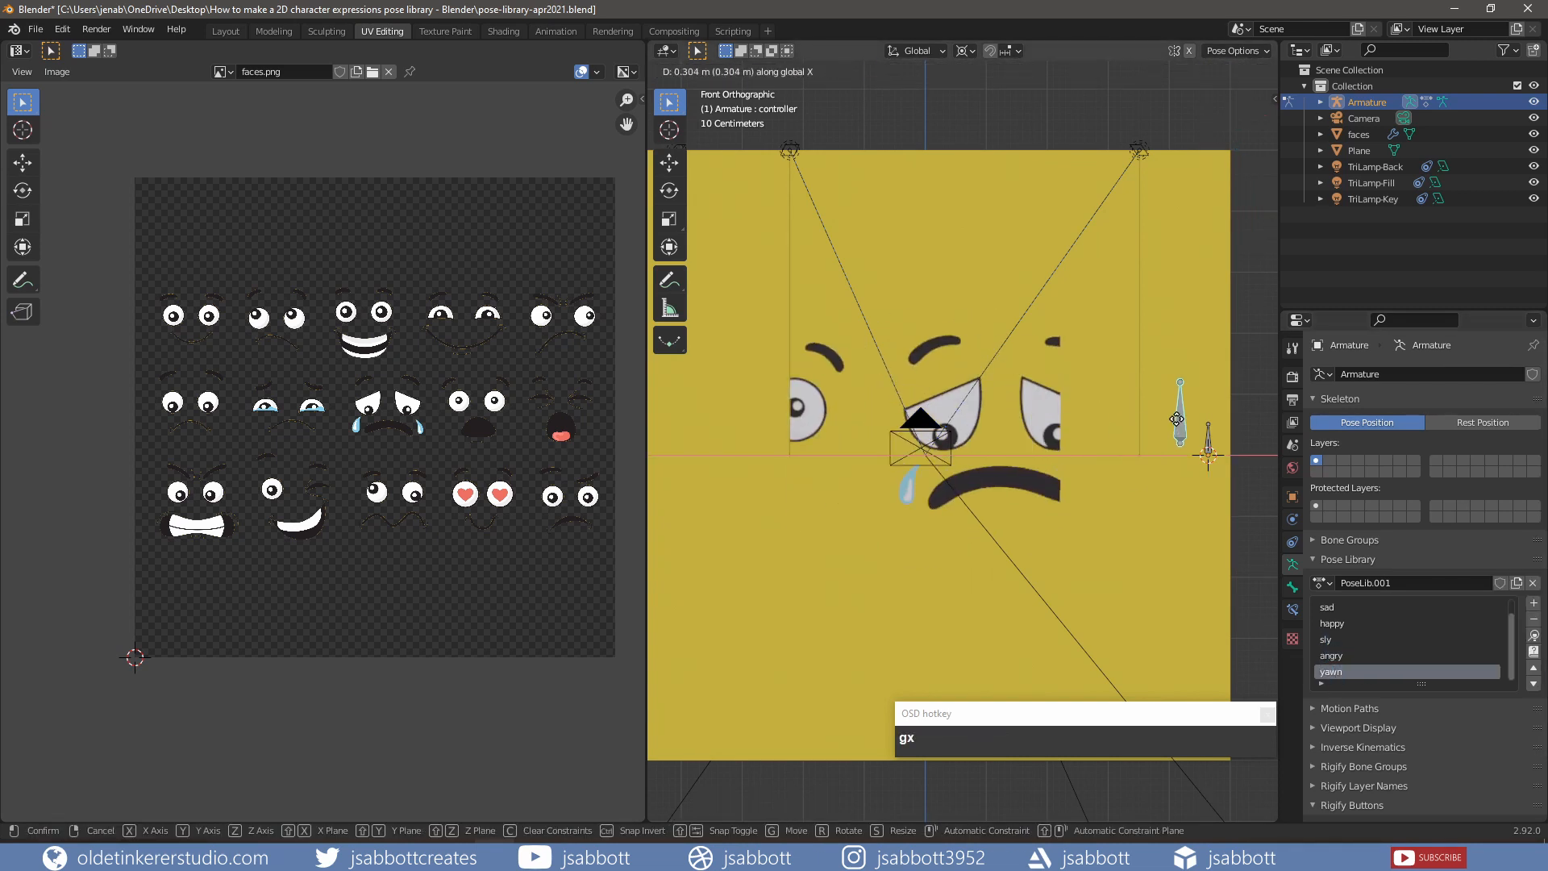
pyautogui.click(1183, 418)
pyautogui.click(1533, 602)
pyautogui.click(1465, 602)
pyautogui.doubleClick(1331, 672)
pyautogui.write('surprise')
pyautogui.press('Return')
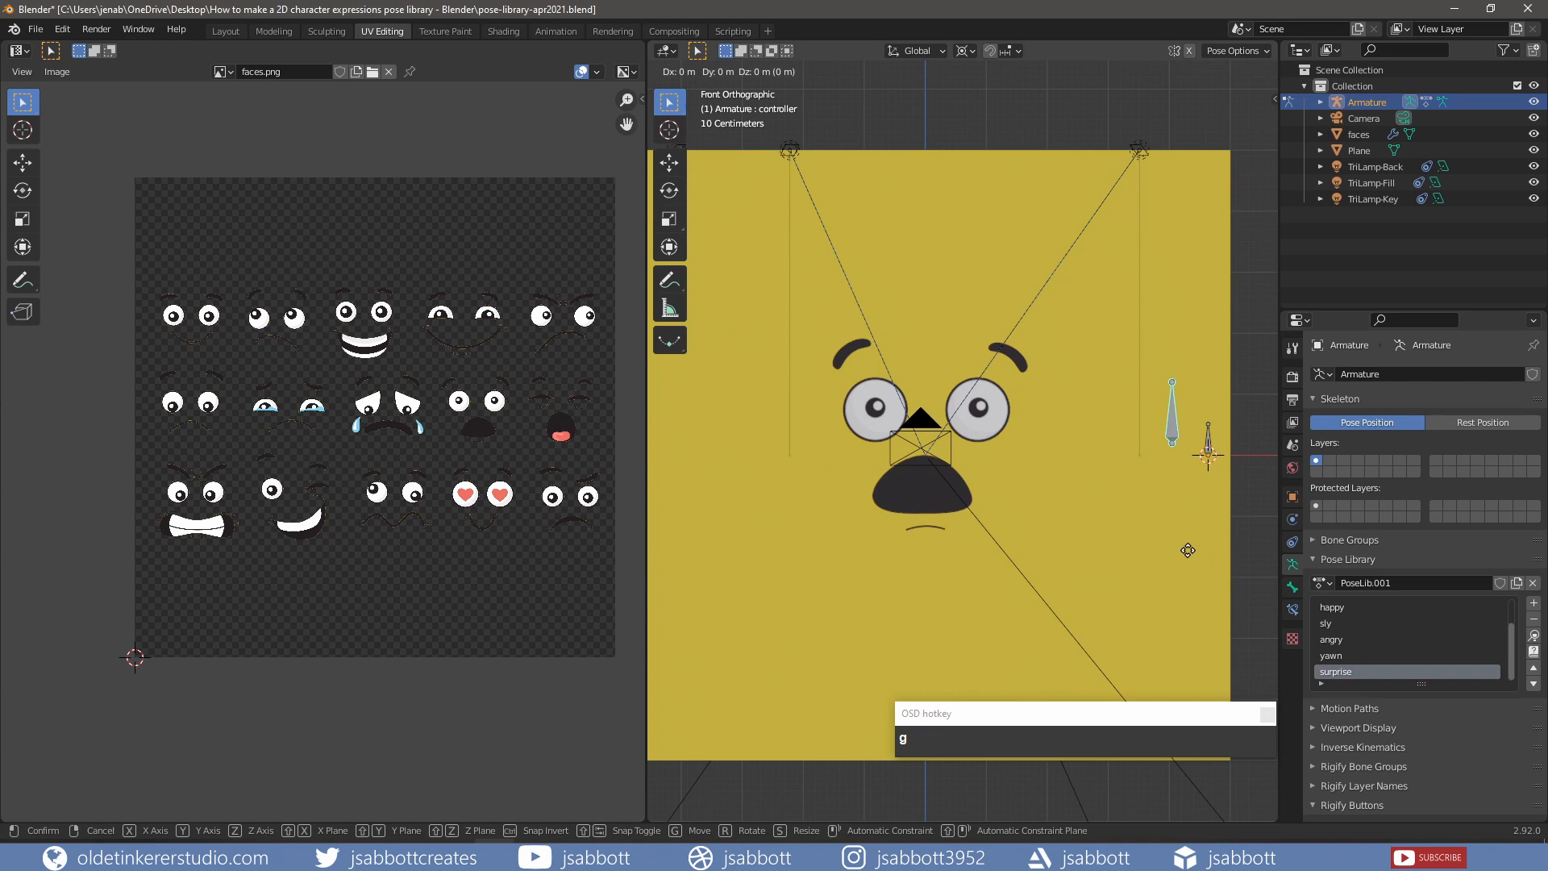
# - Move the controller bone along the global X axis through the rest of the middle row, adding the poses cry, sad and worry
pyautogui.press('g')
pyautogui.press('x')
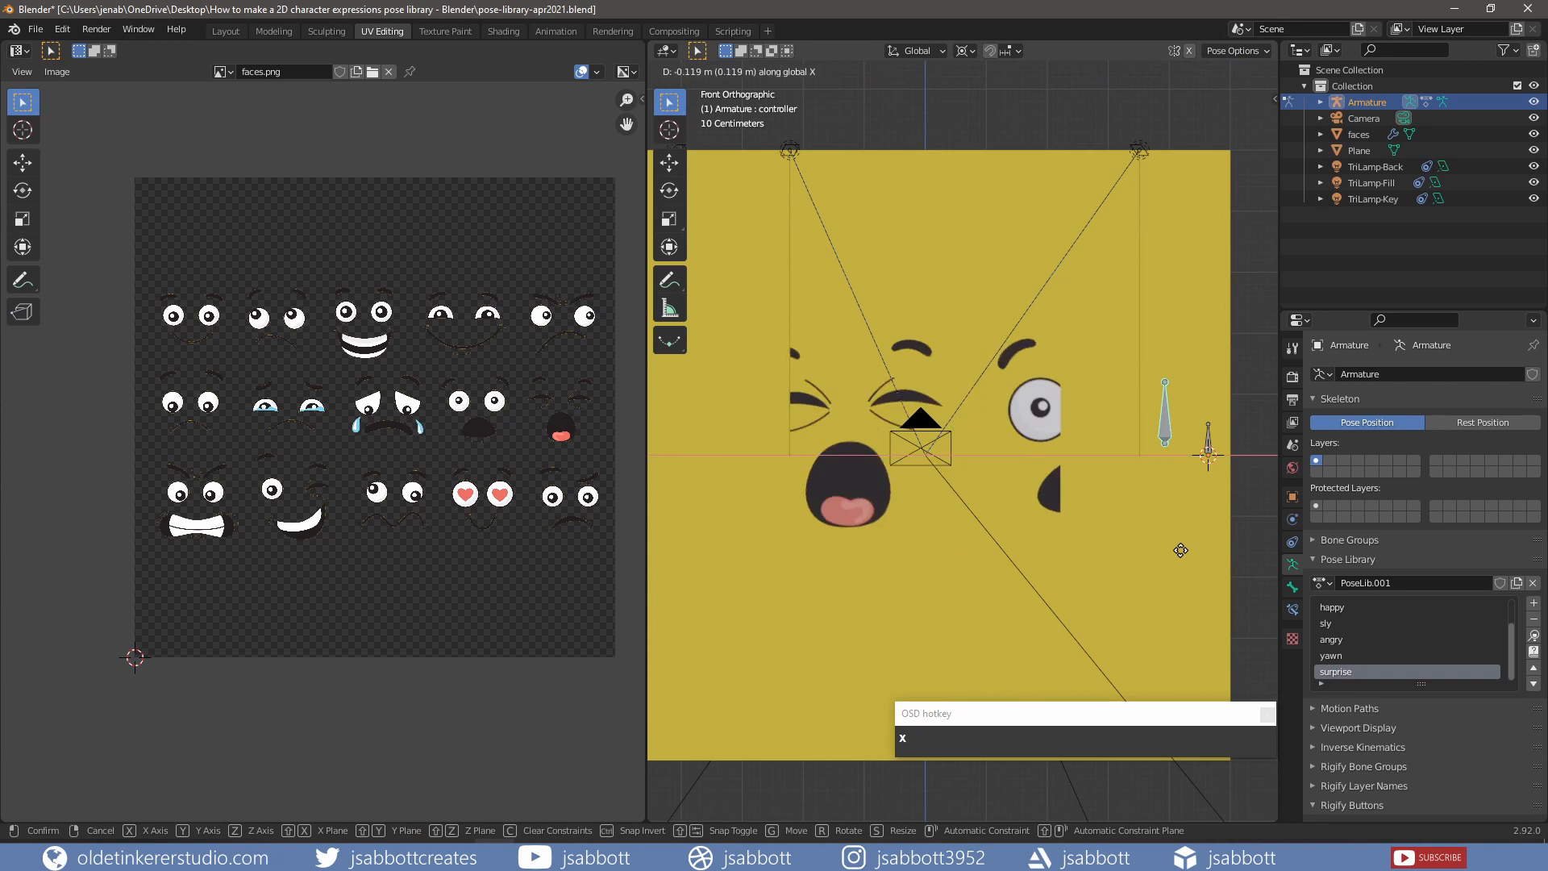
pyautogui.click(1194, 549)
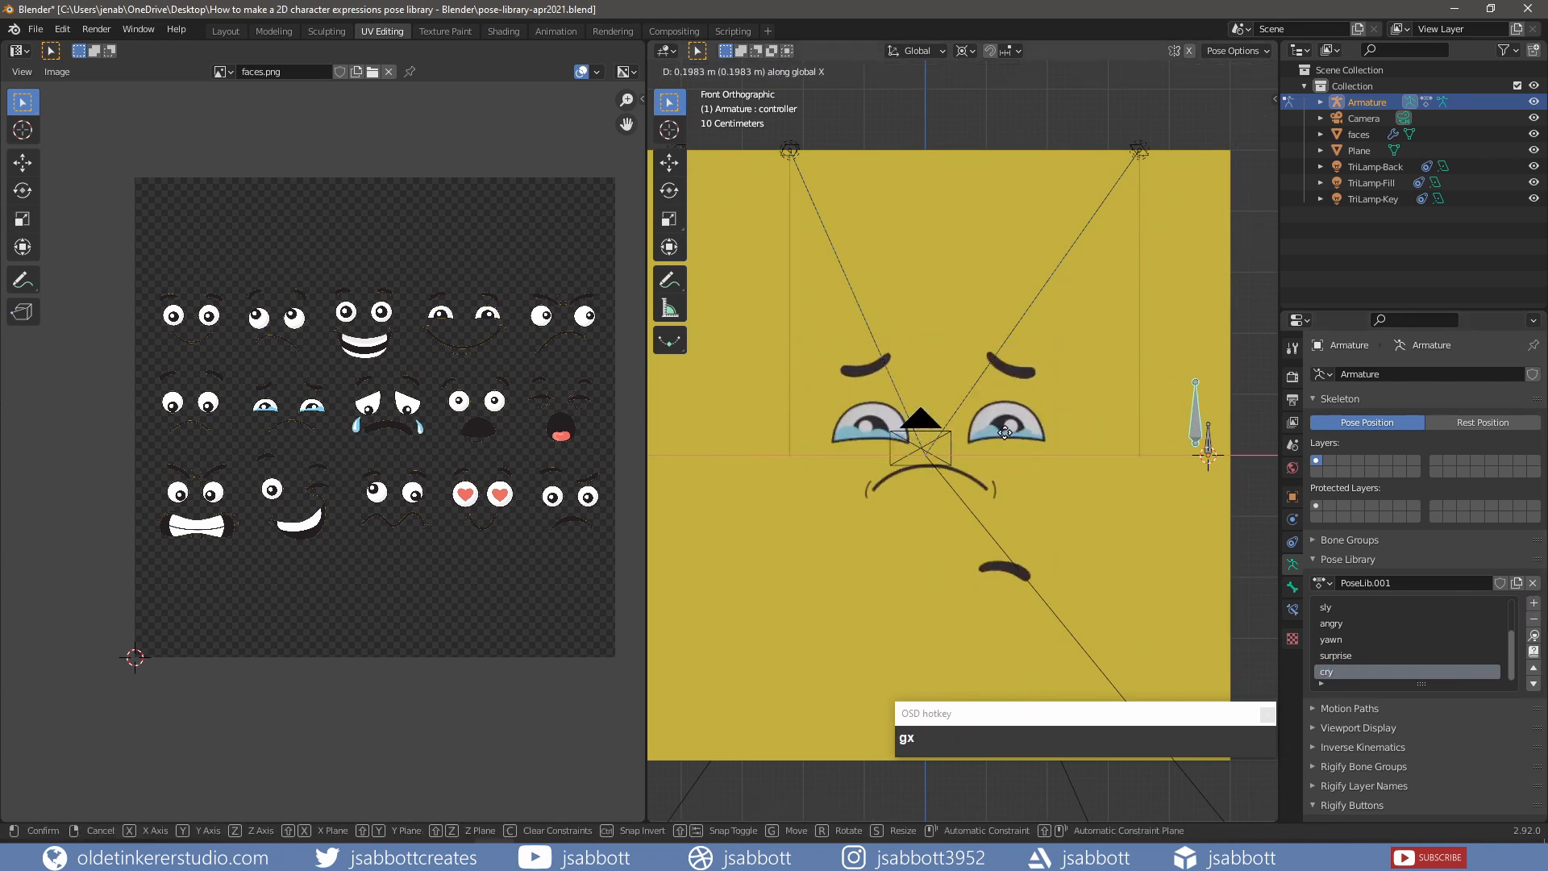
pyautogui.press('g')
pyautogui.press('x')
pyautogui.click(1061, 491)
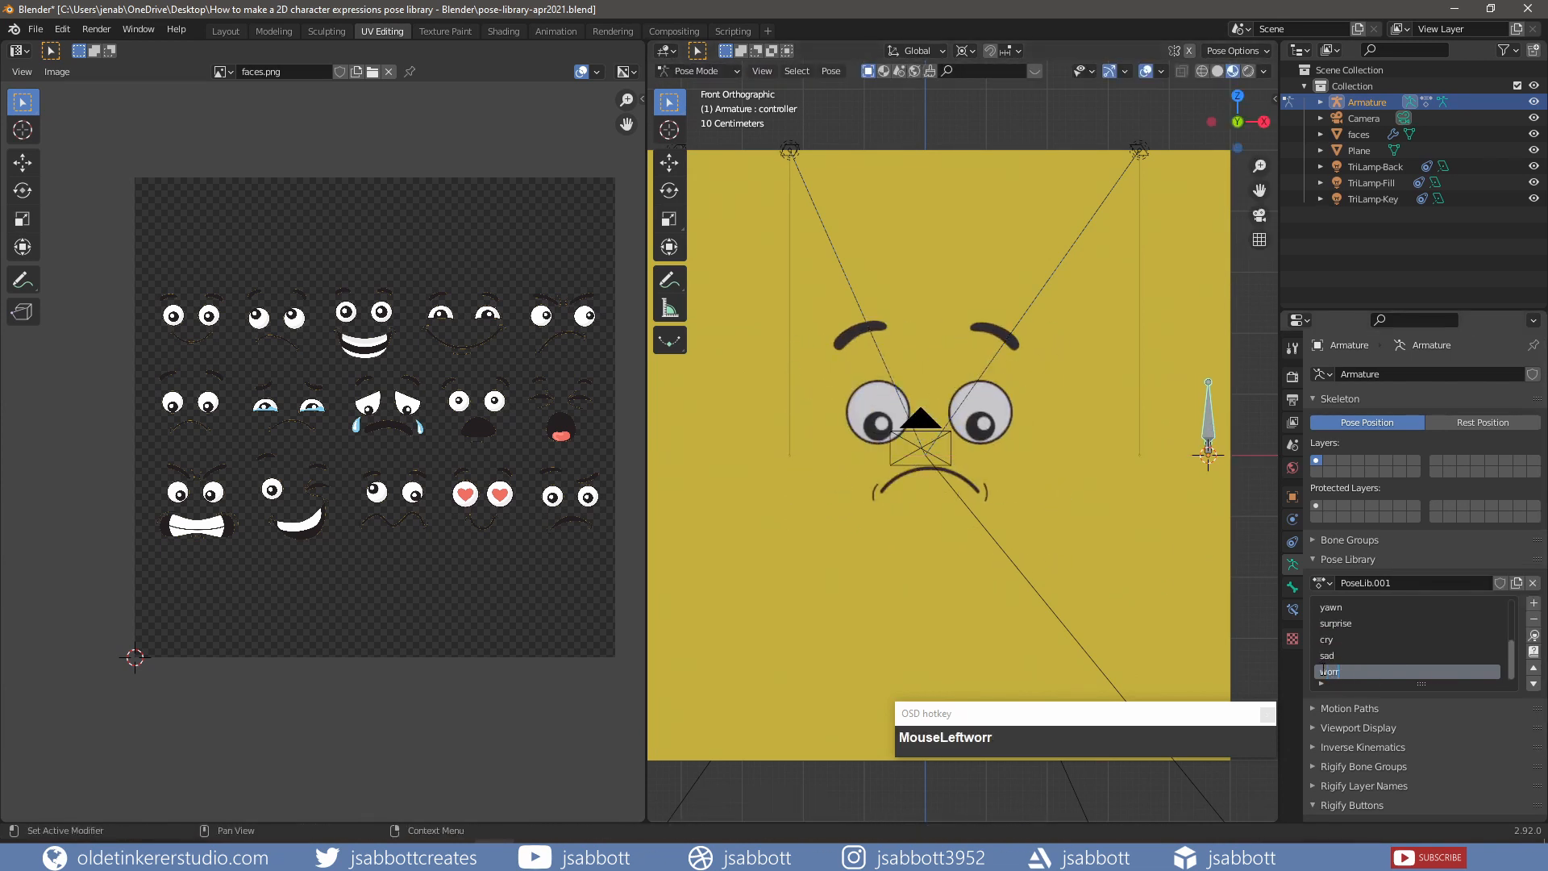
# - Move the controller bone up along the global Z axis to the teeth-baring face of the bottom row and add it as the pose anger
pyautogui.press('g')
pyautogui.press('z')
pyautogui.click(1071, 419)
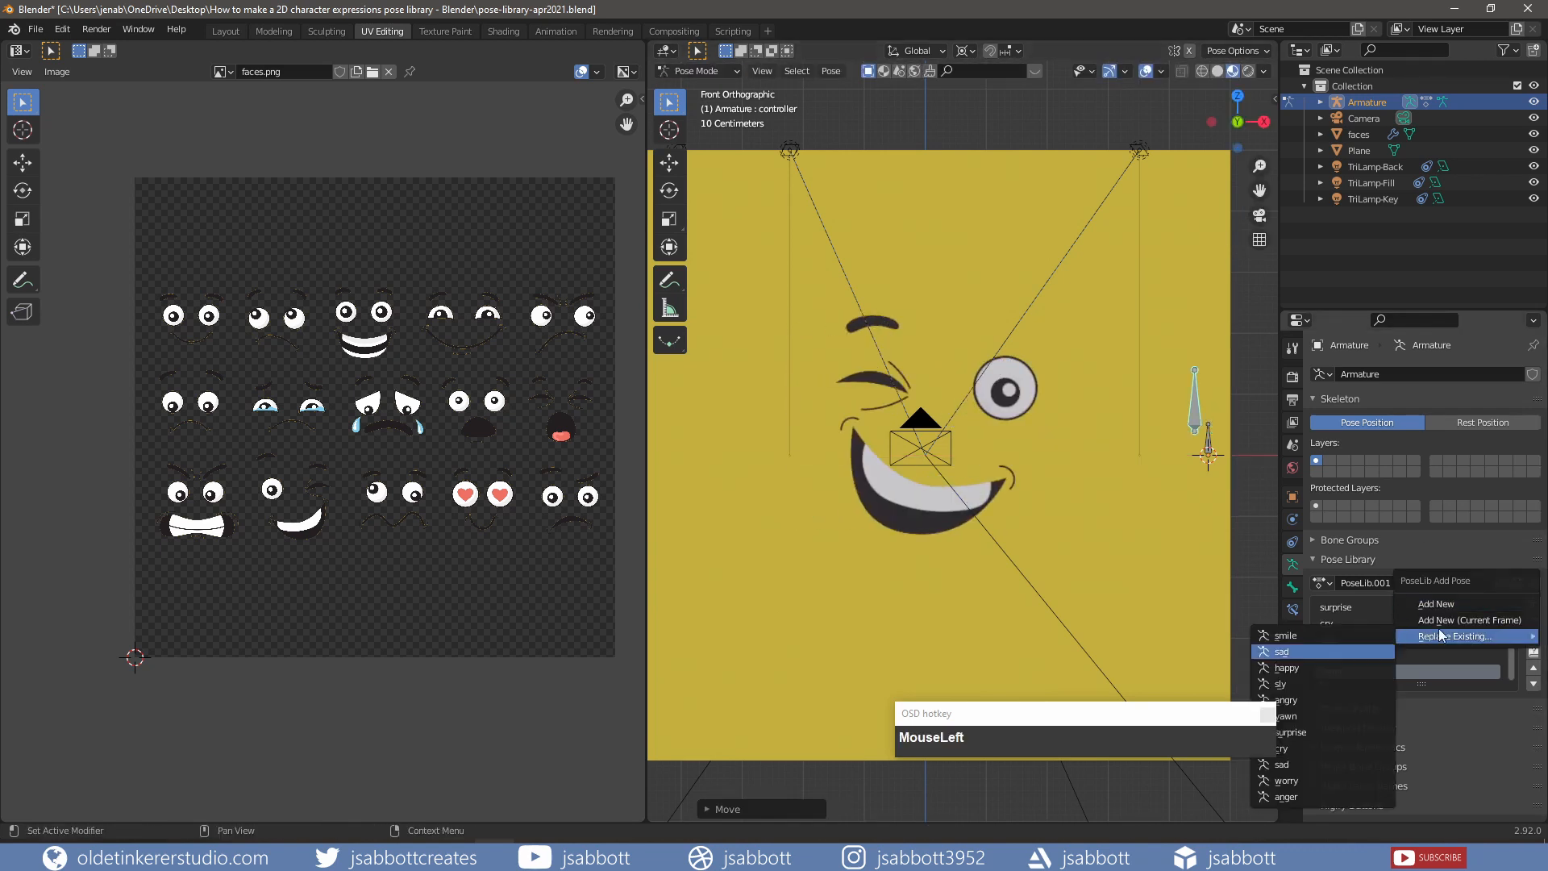
# - Add the winking, confused and heart-eyed faces of the bottom row to the library as the poses wink, confused and love
pyautogui.doubleClick(1331, 672)
pyautogui.write('wink')
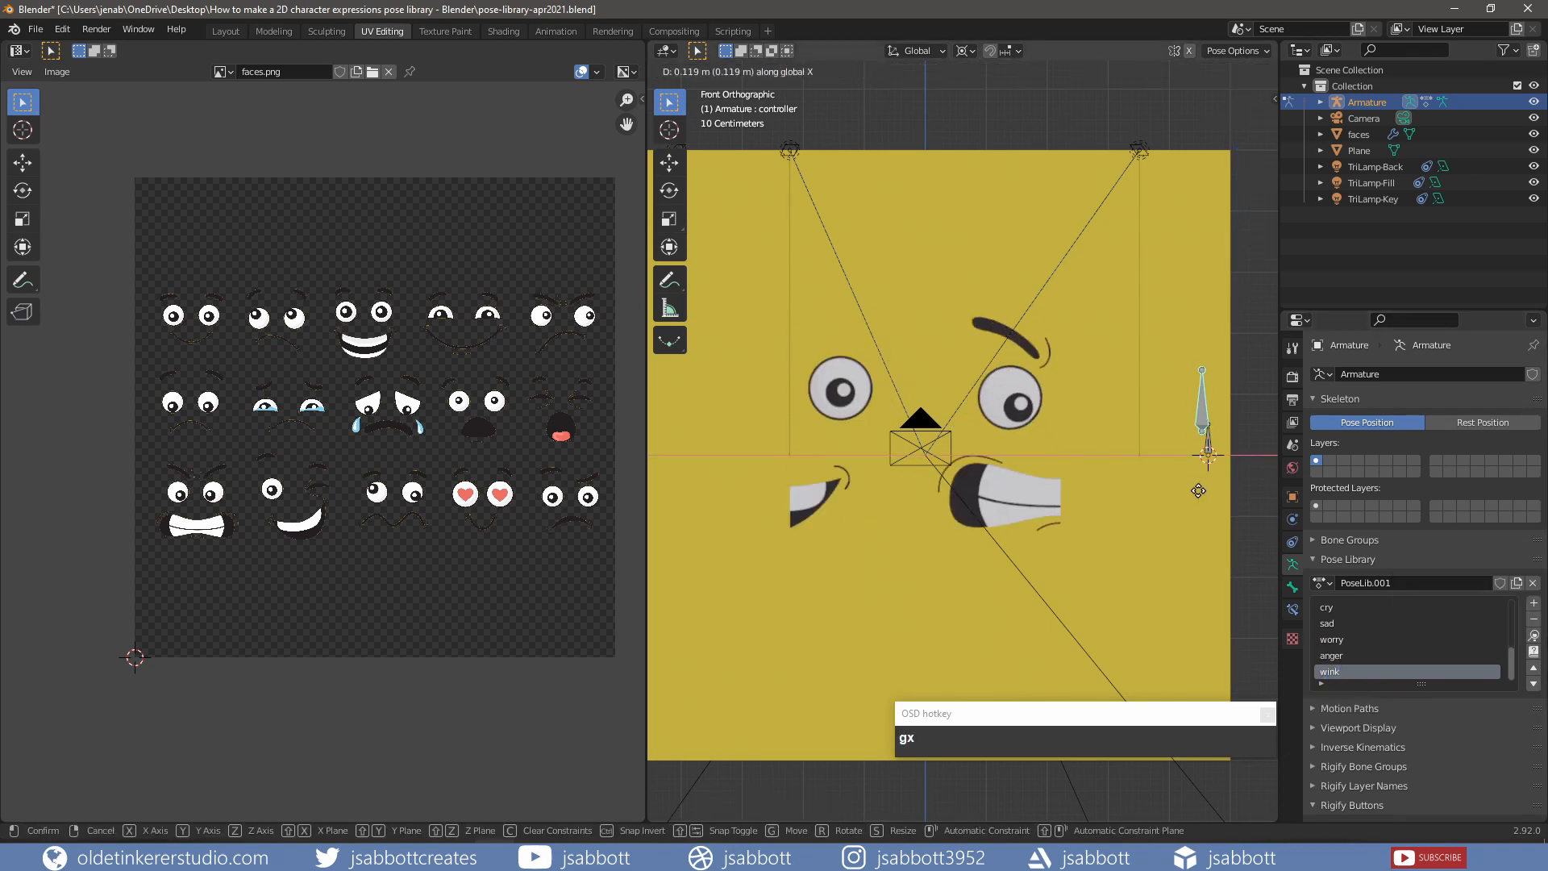
pyautogui.click(1533, 603)
pyautogui.click(1508, 607)
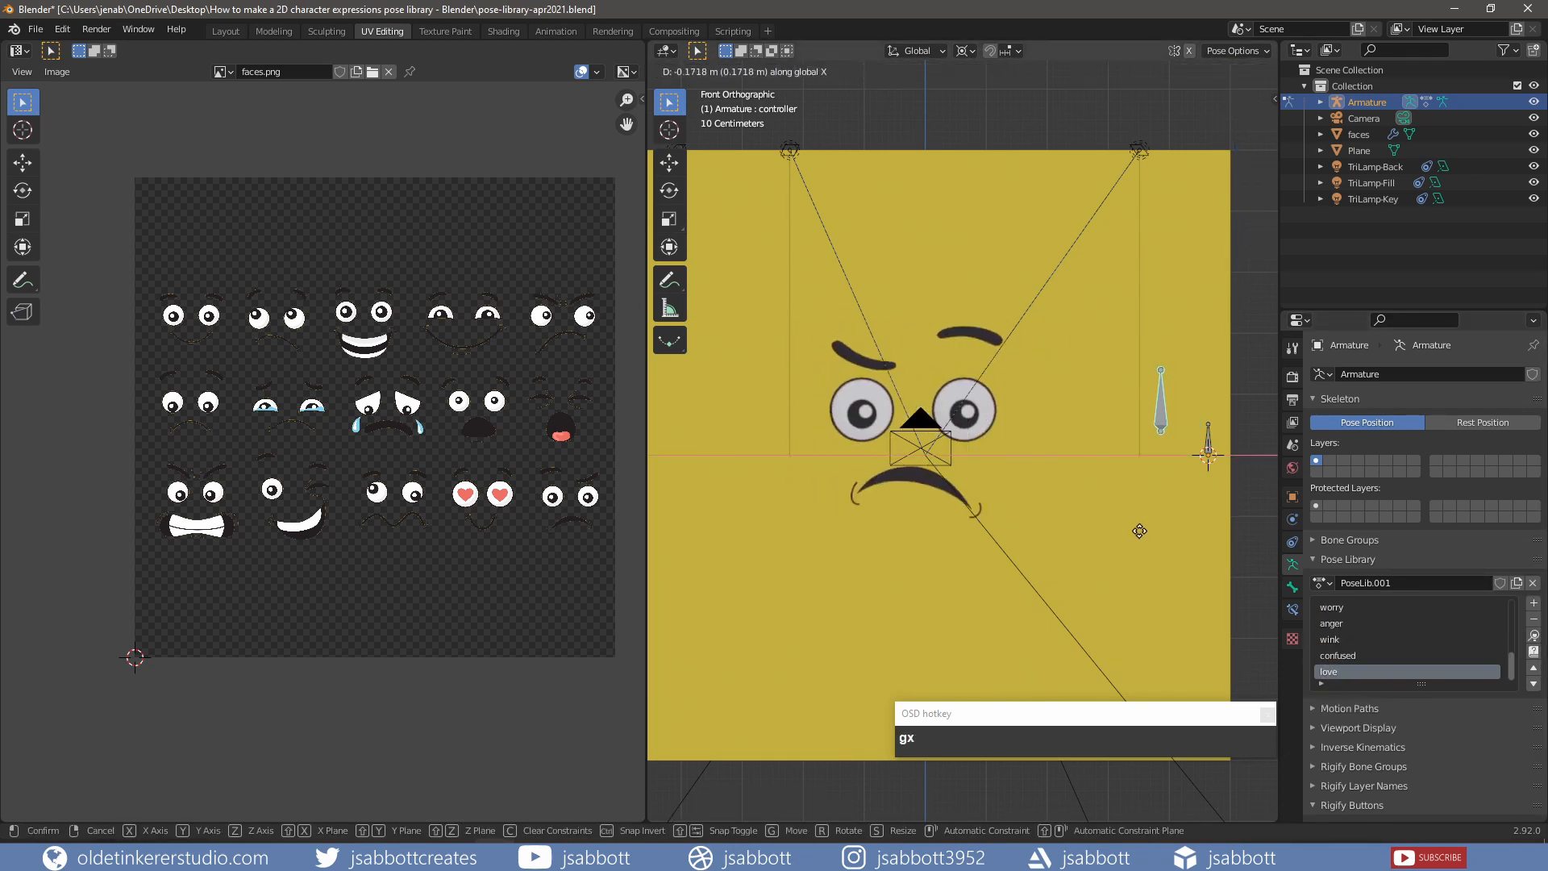
# - Add the last frowning face of the bottom row to the pose library and name it bewildered
pyautogui.click(1534, 603)
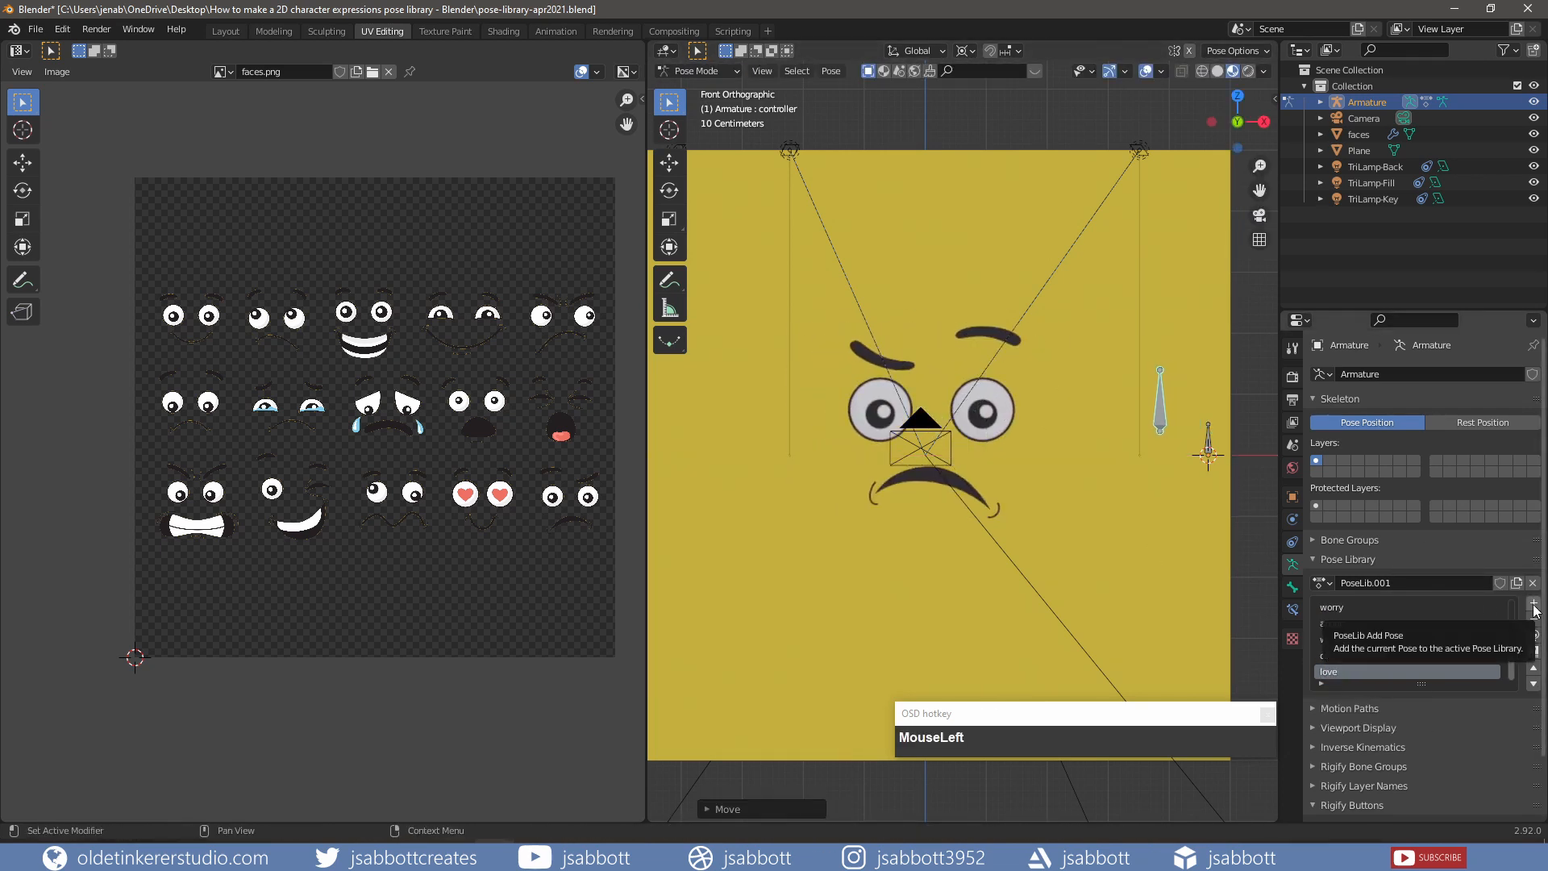
pyautogui.doubleClick(1331, 672)
pyautogui.write('bewildered')
pyautogui.press('Return')
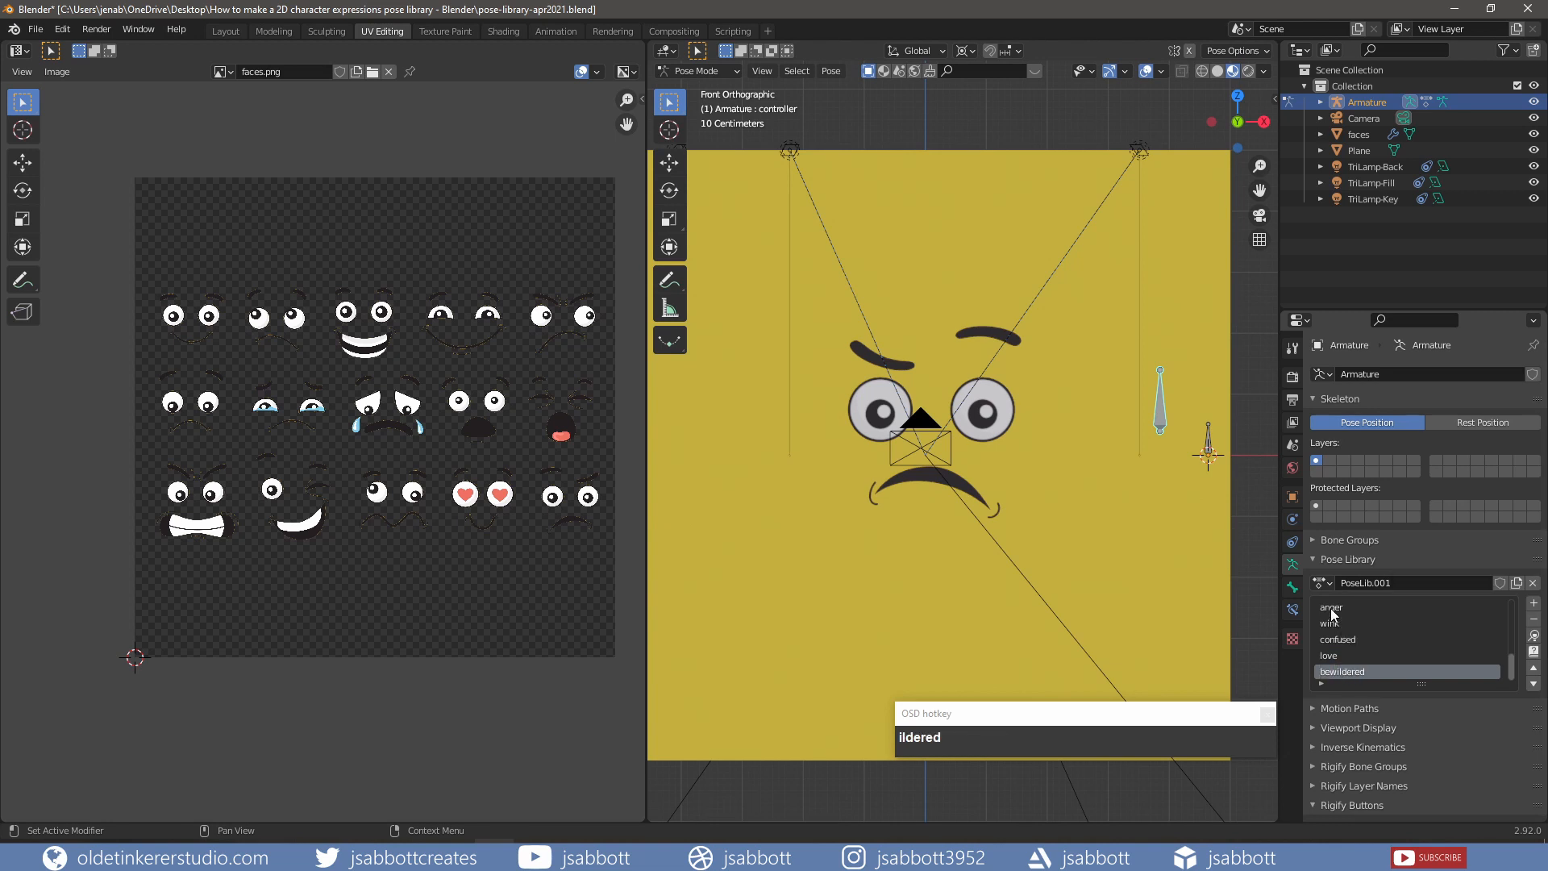
# - Apply the stored pose anger from the pose library to the controller bone
pyautogui.click(1333, 611)
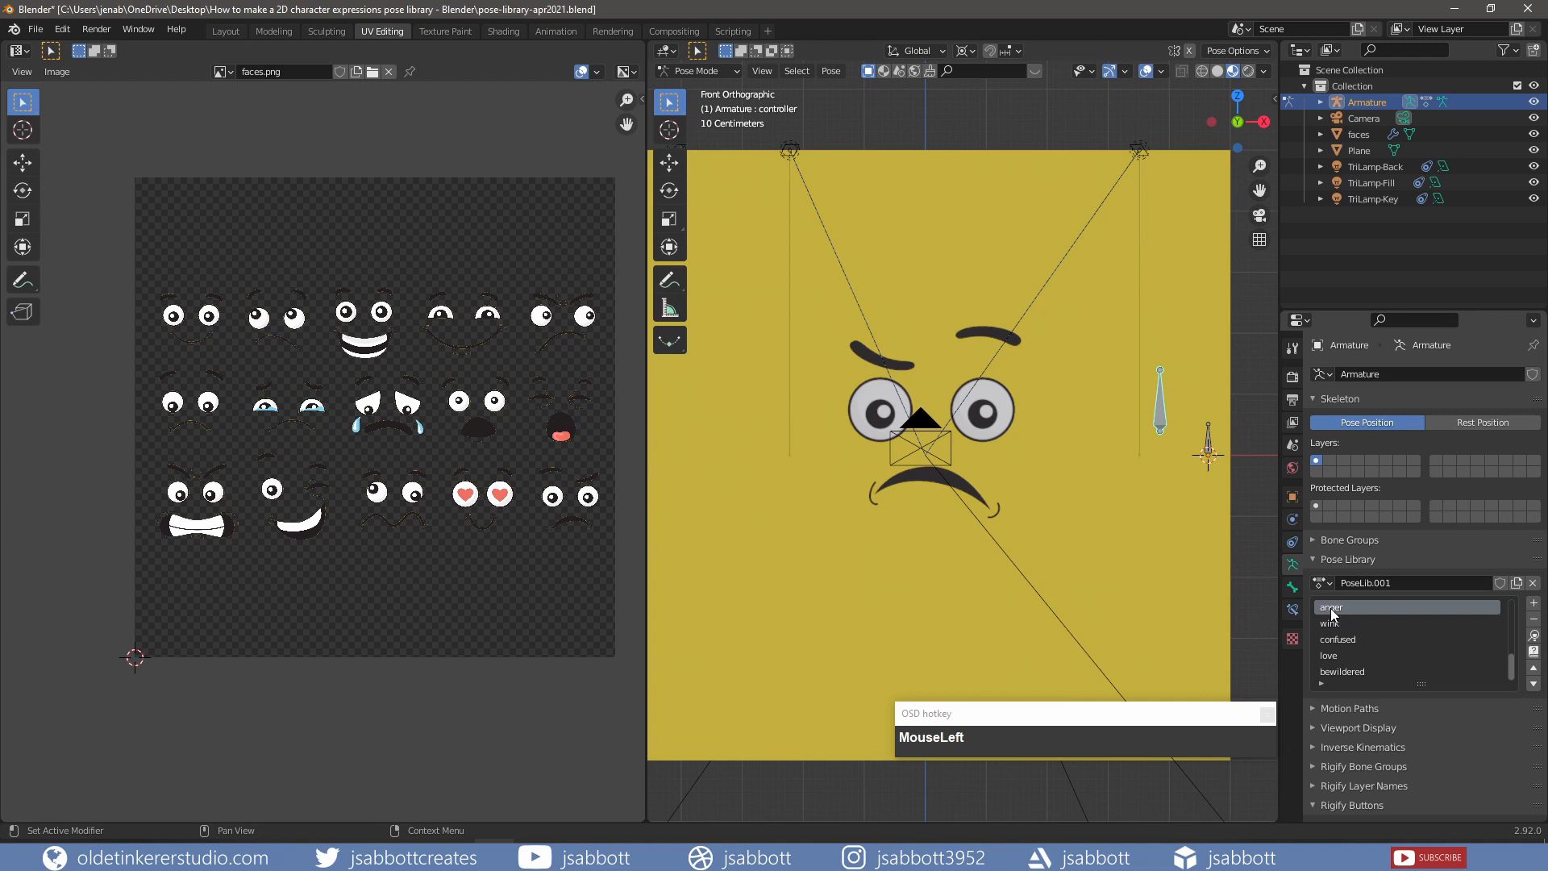
pyautogui.click(1535, 636)
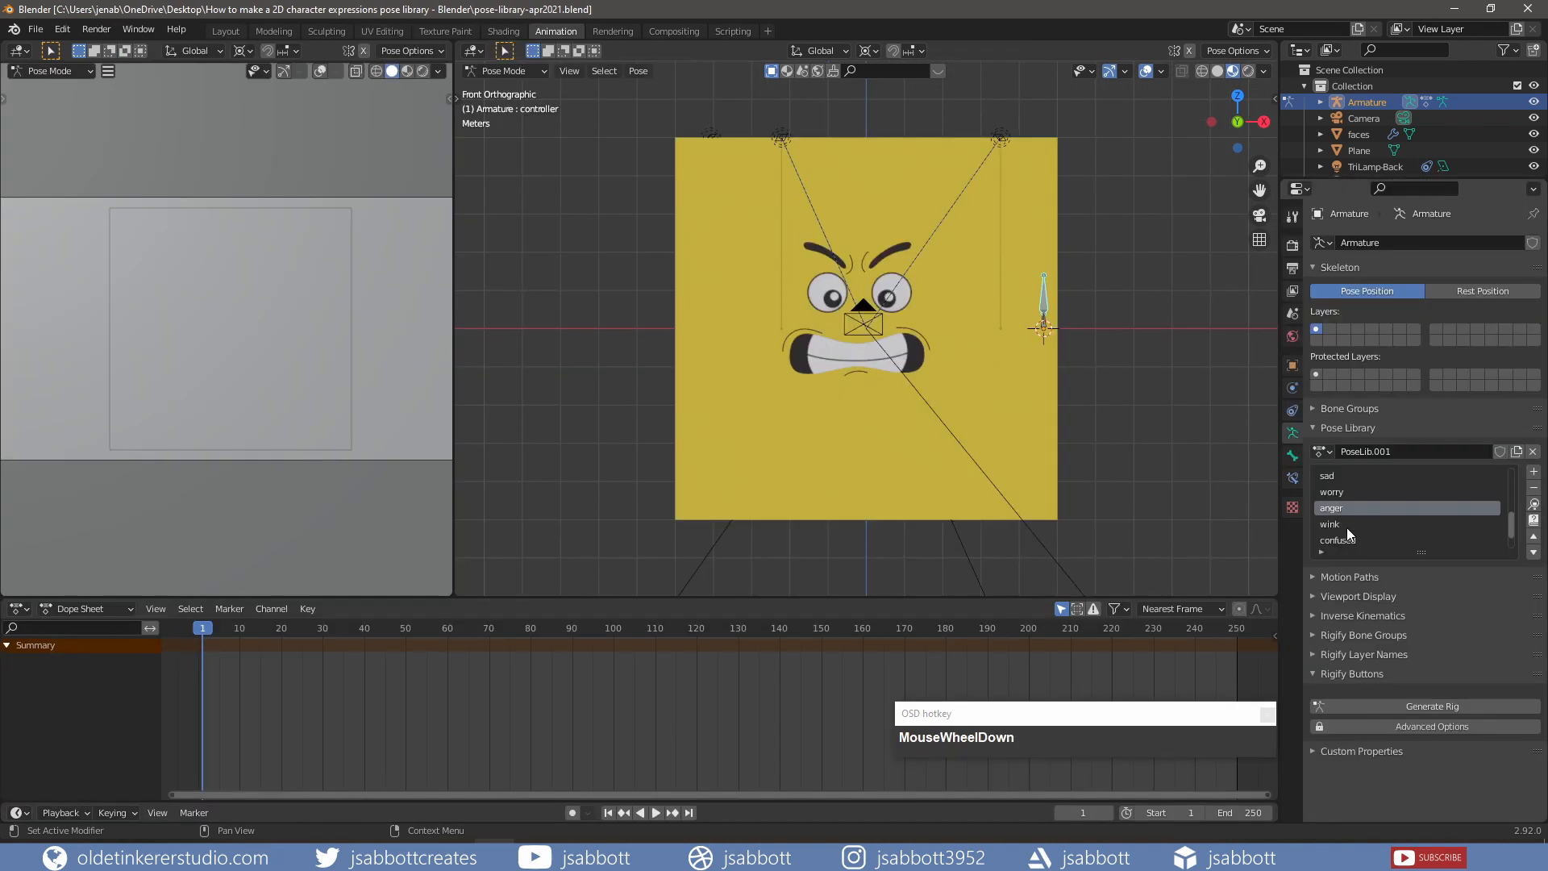
# - In the Animation workspace, apply the library pose wink to the controller bone and insert a Location keyframe at frame 1
pyautogui.click(1337, 525)
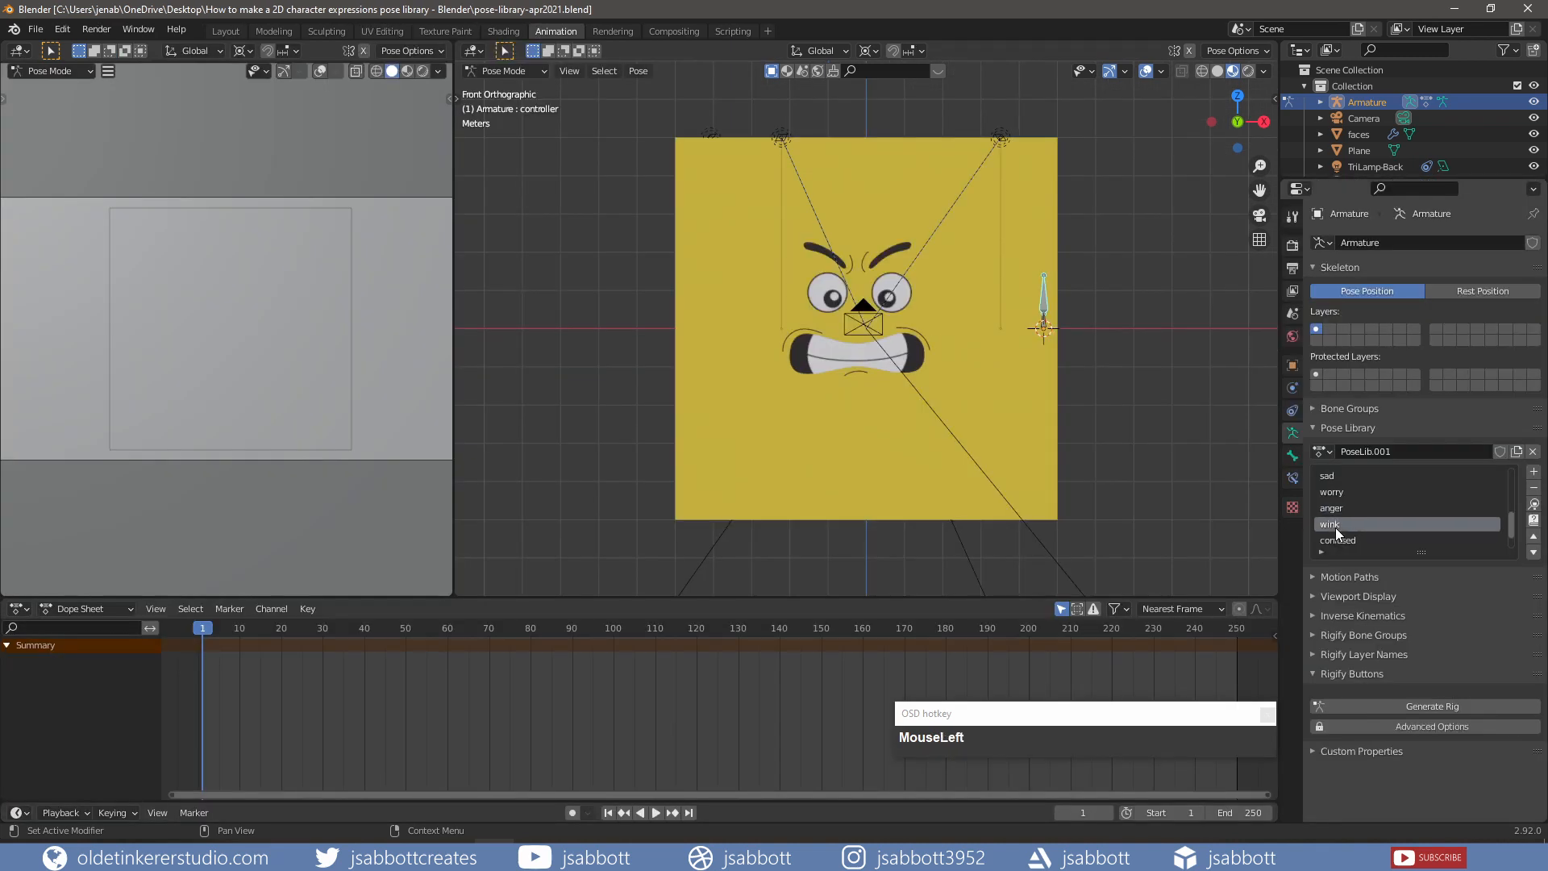
pyautogui.click(1535, 507)
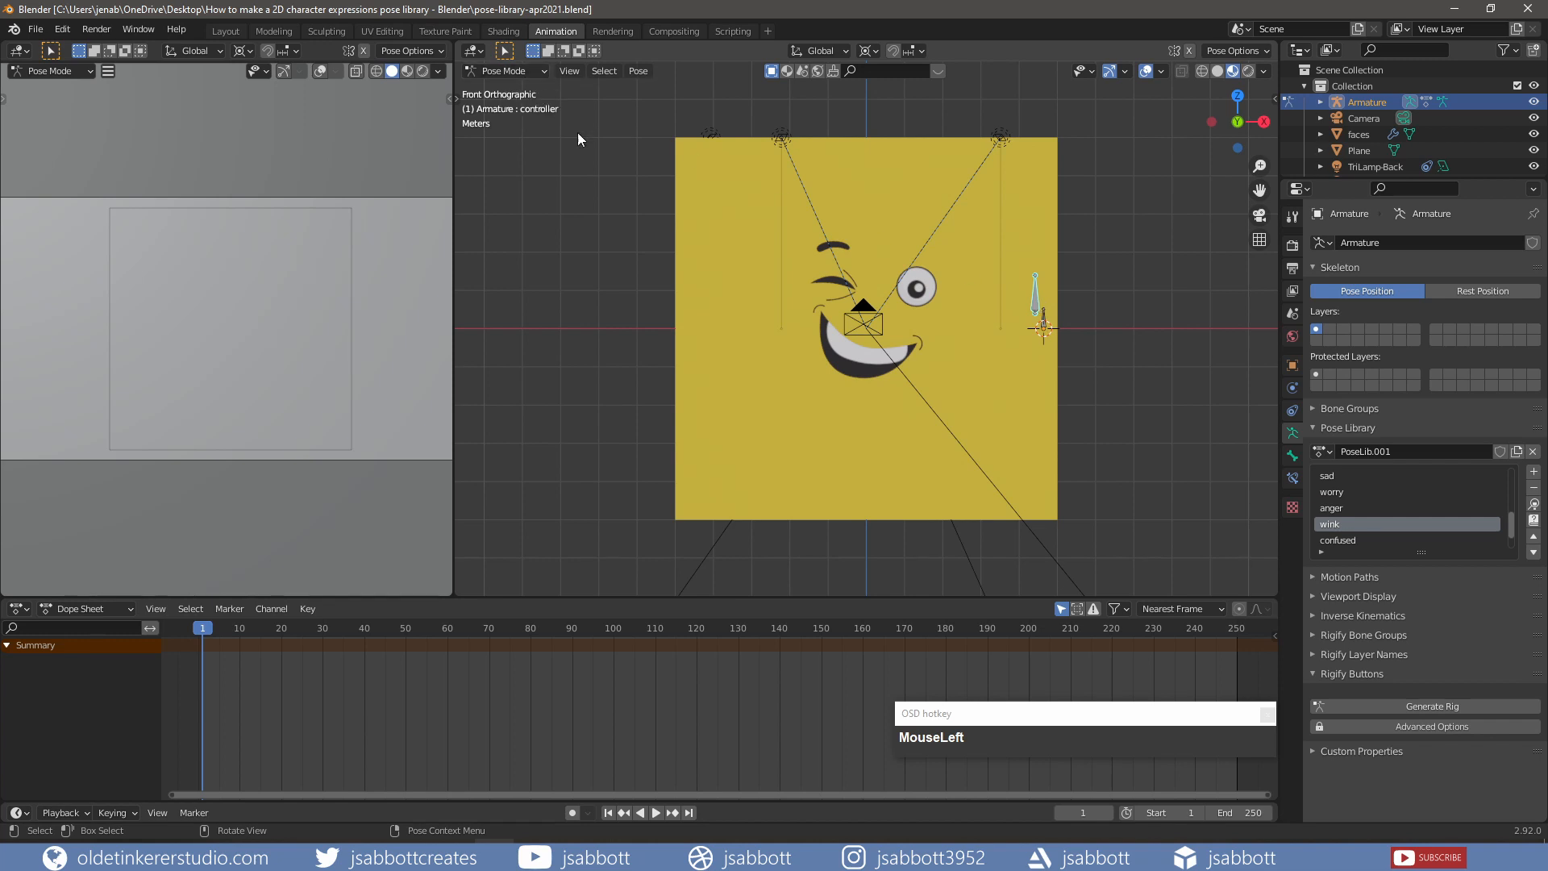
pyautogui.press('i')
pyautogui.click(644, 225)
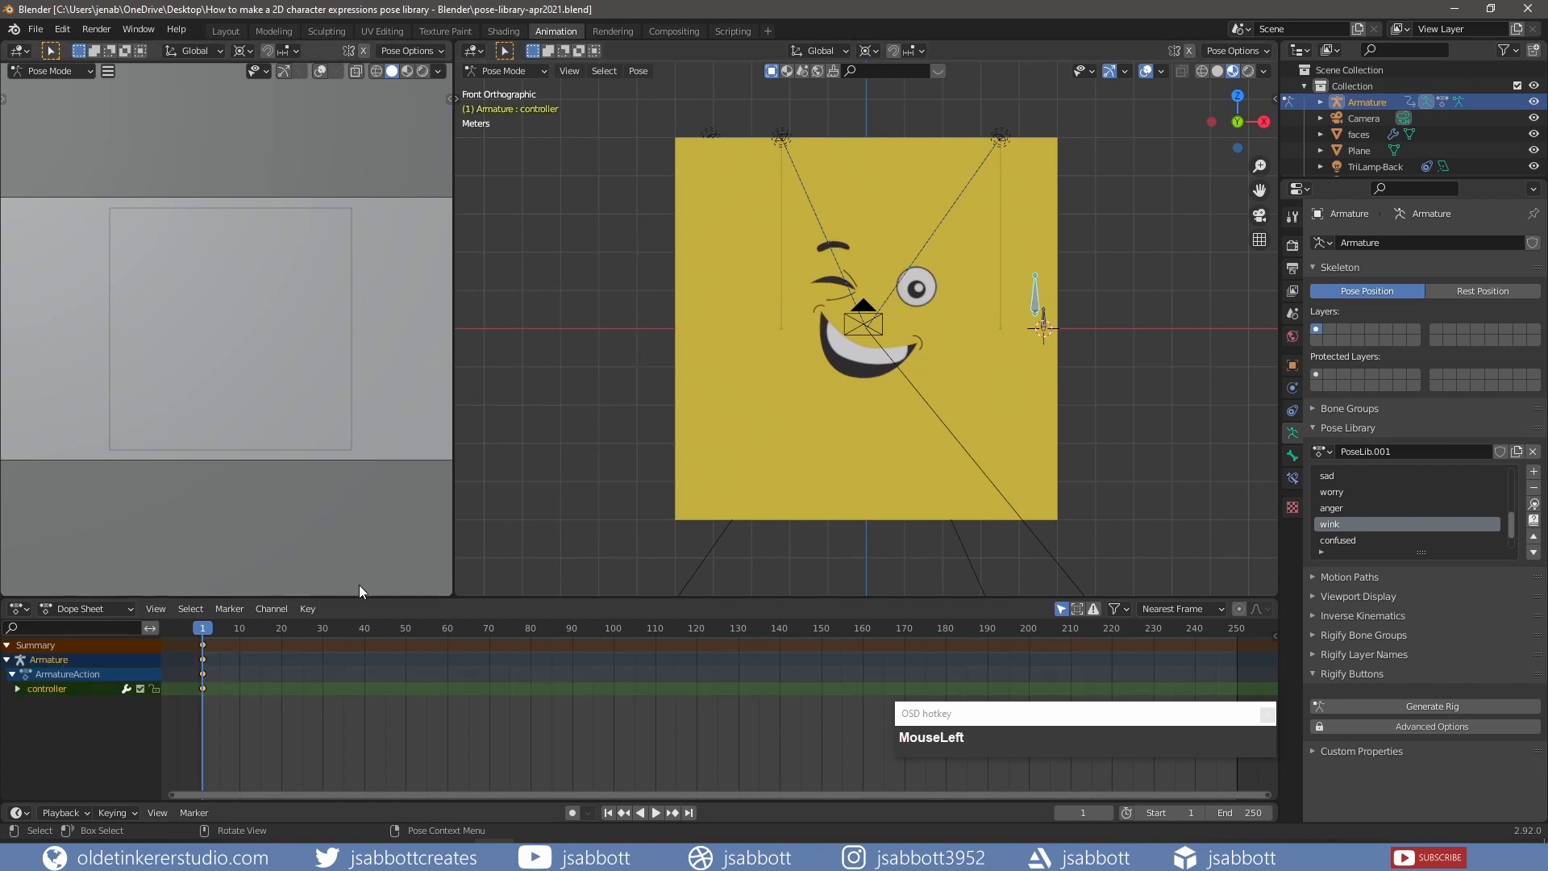
# - At frame 10, apply the library pose smile to the controller bone and insert a Location keyframe
pyautogui.moveTo(207, 628); pyautogui.dragTo(239, 630)
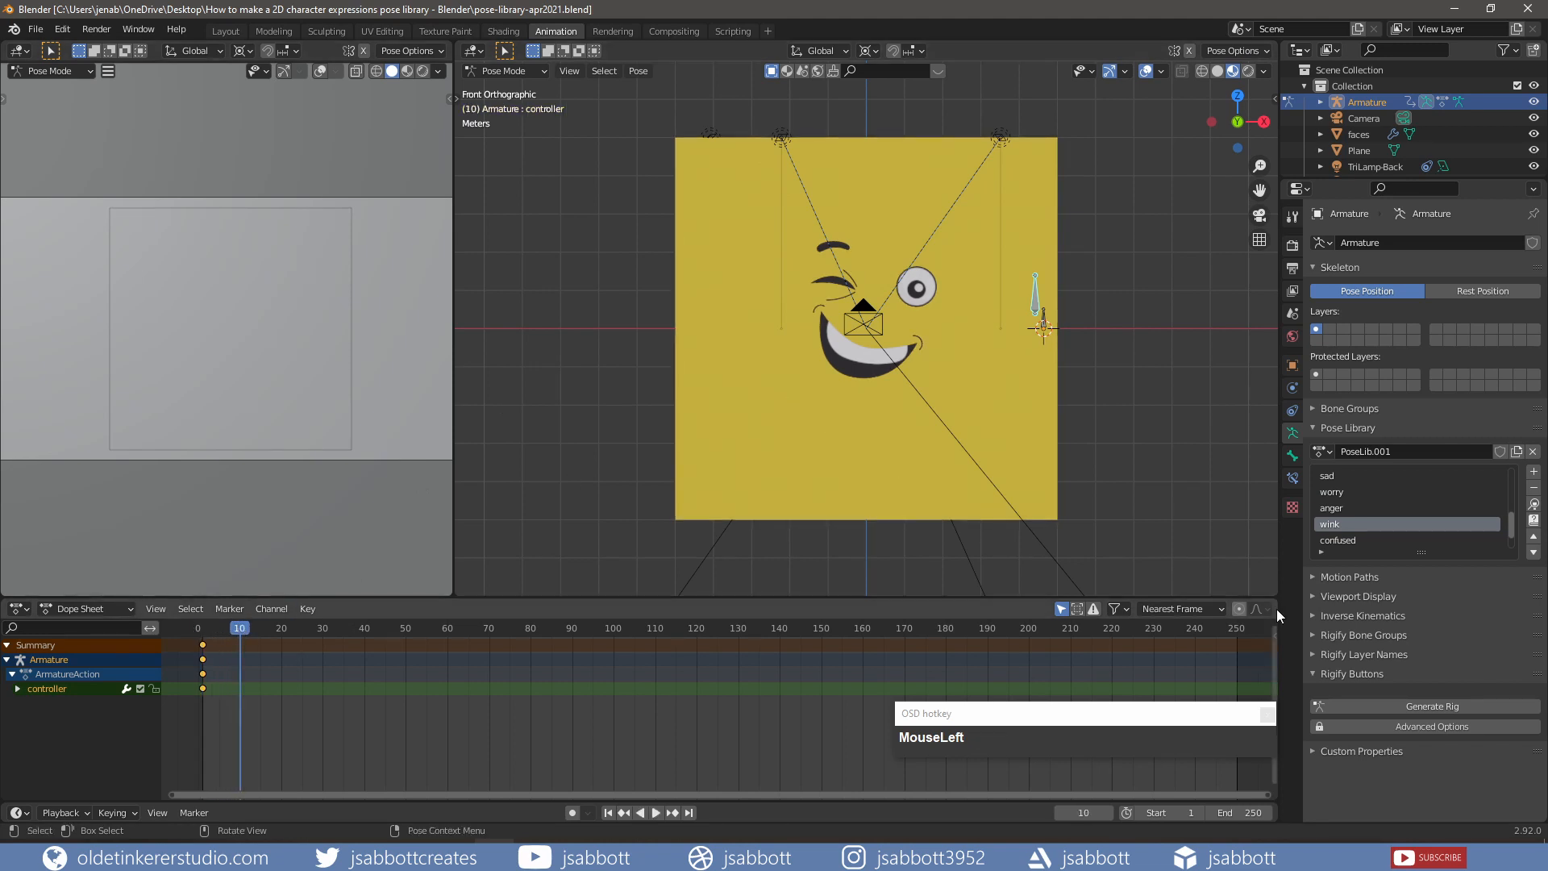
pyautogui.scroll(2, 1367, 513)
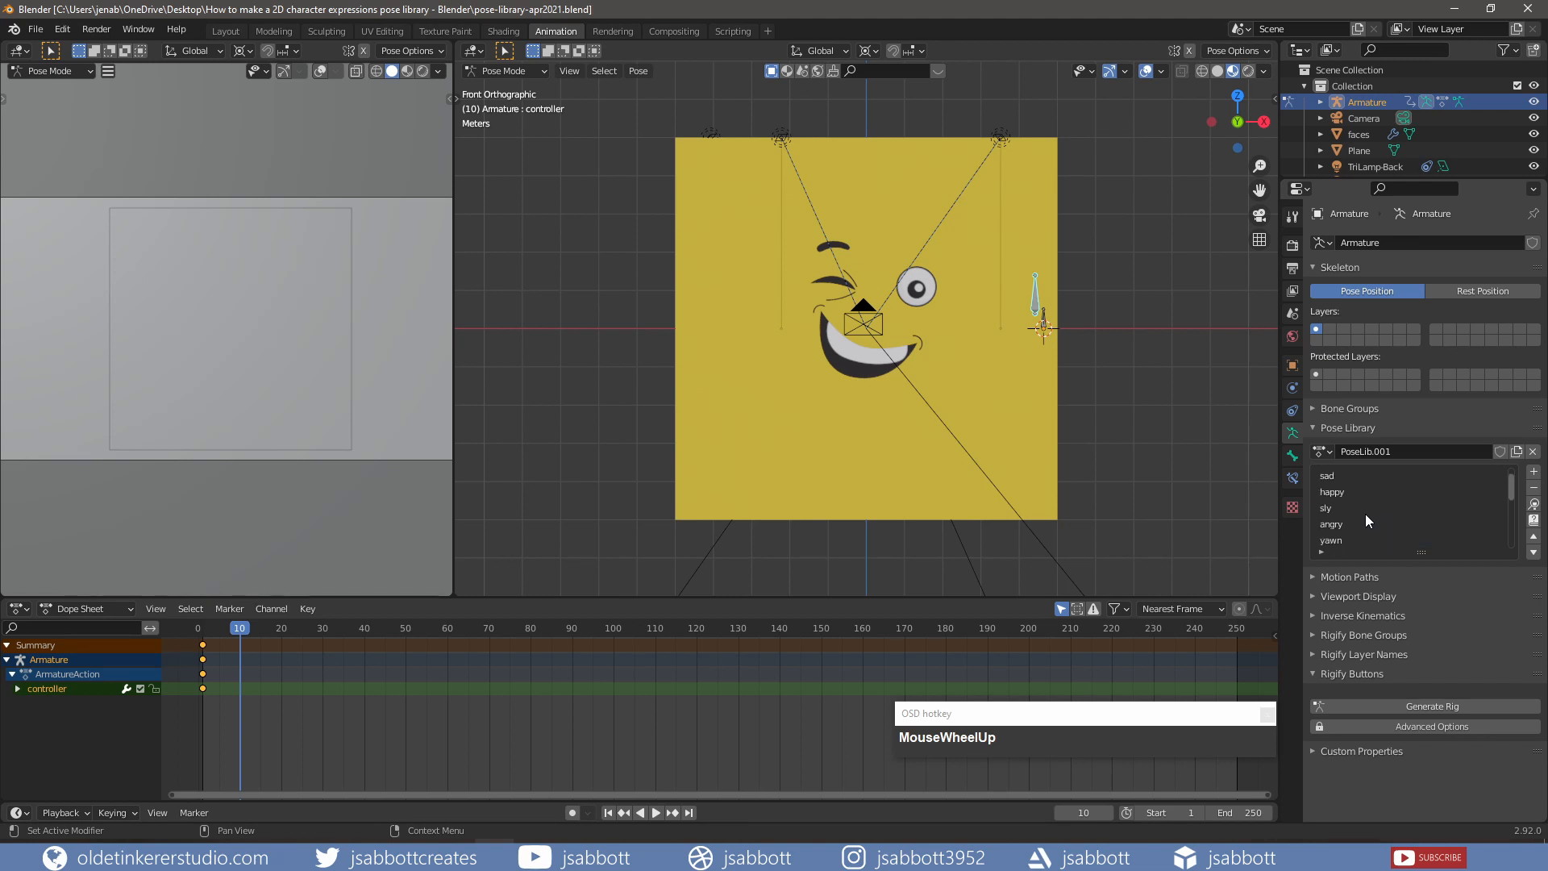
pyautogui.click(1332, 477)
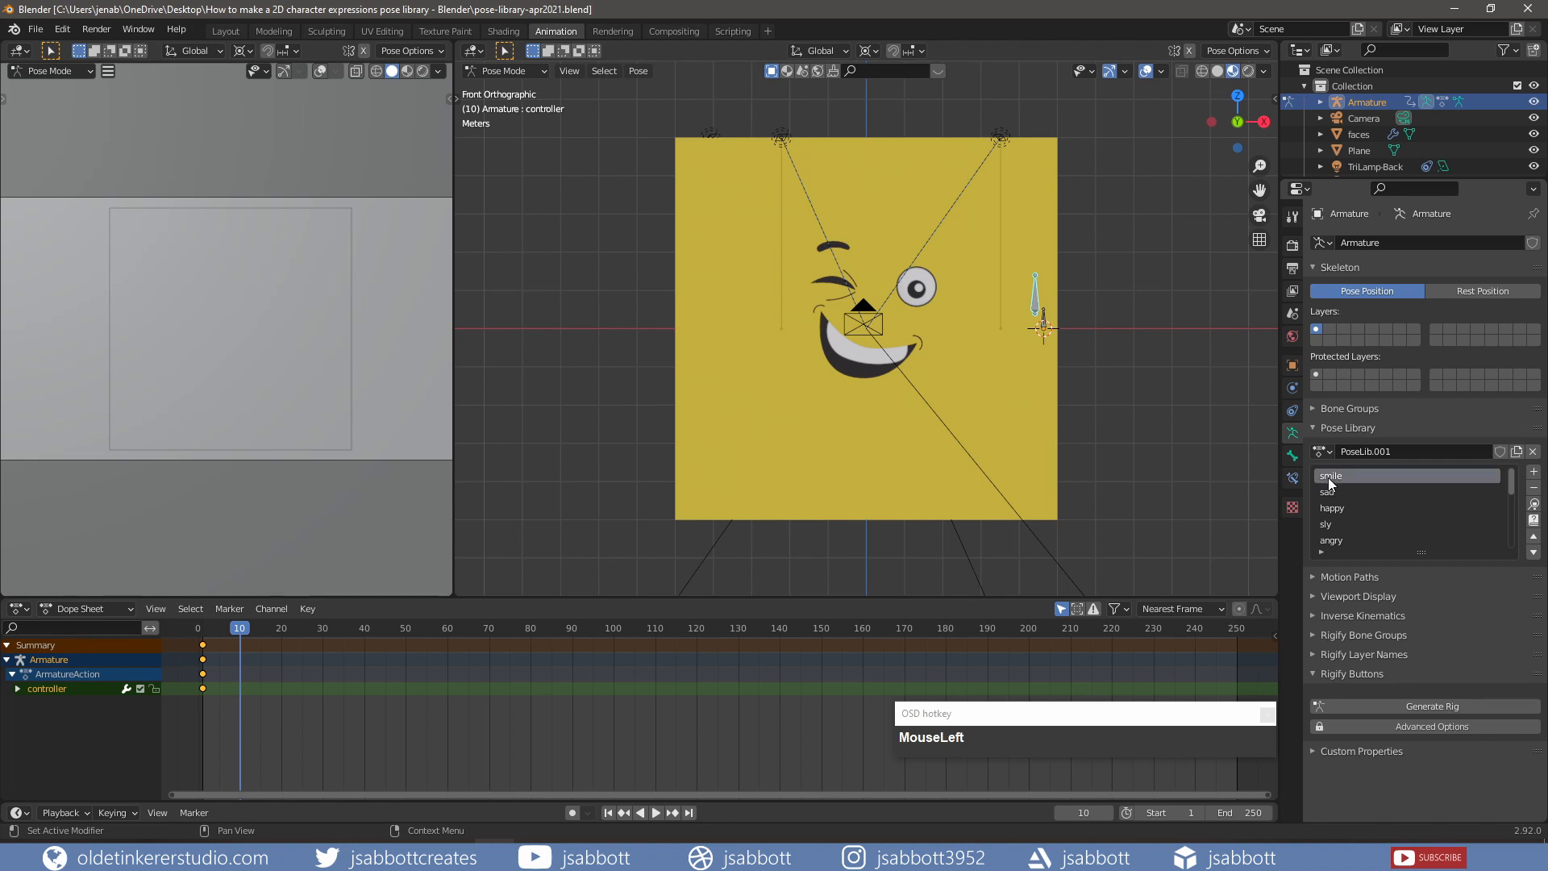
pyautogui.click(1534, 506)
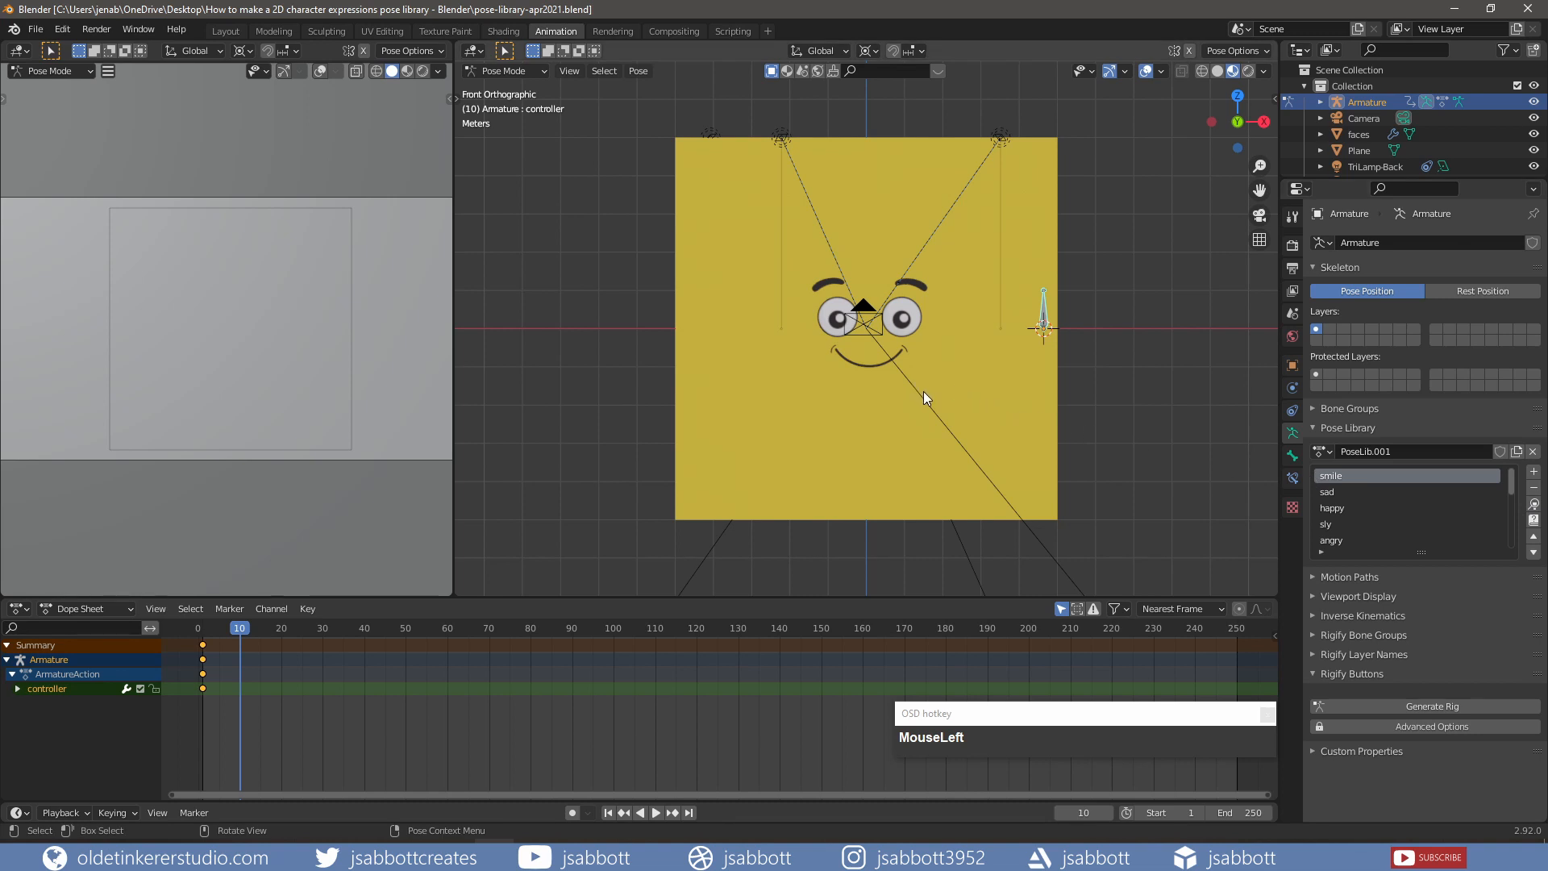
pyautogui.press('i')
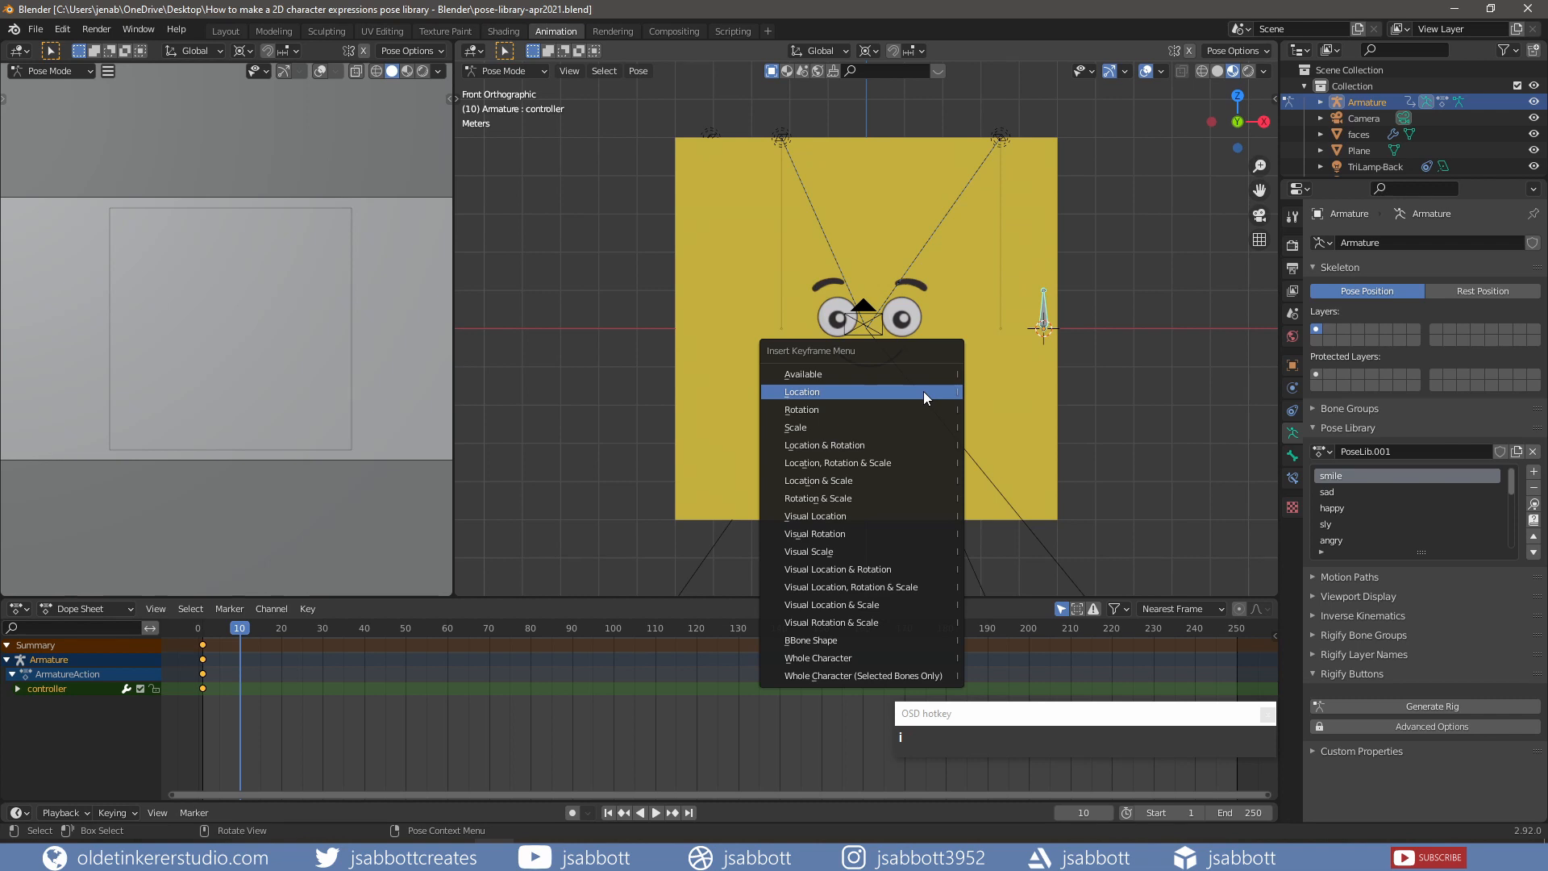
pyautogui.click(923, 390)
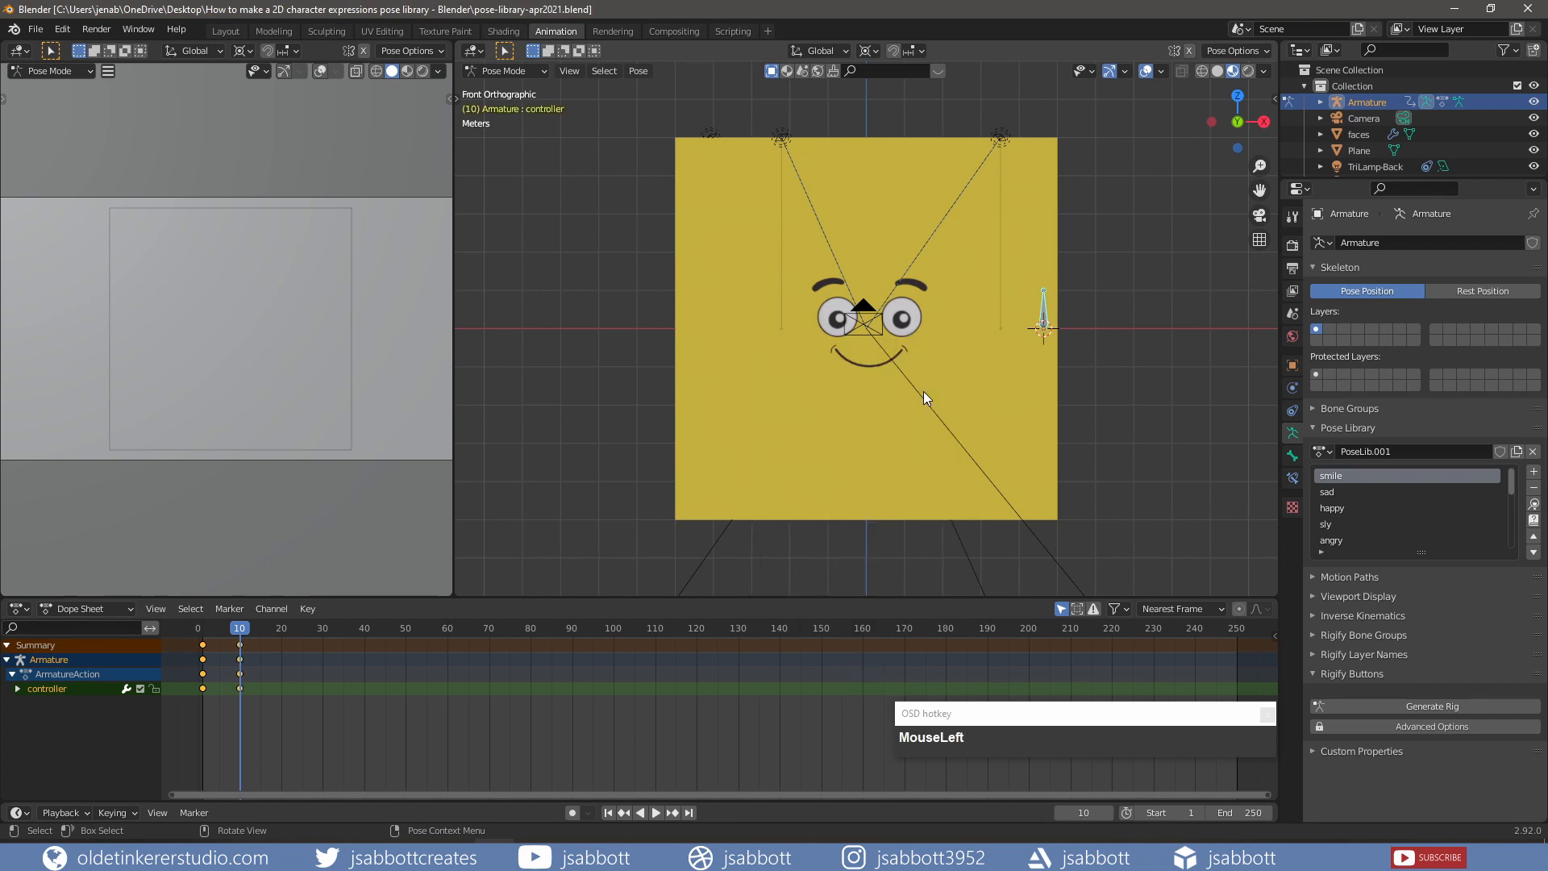
# - At frame 20, apply the library pose love to the controller bone and insert a Location keyframe
pyautogui.moveTo(249, 633); pyautogui.dragTo(283, 634)
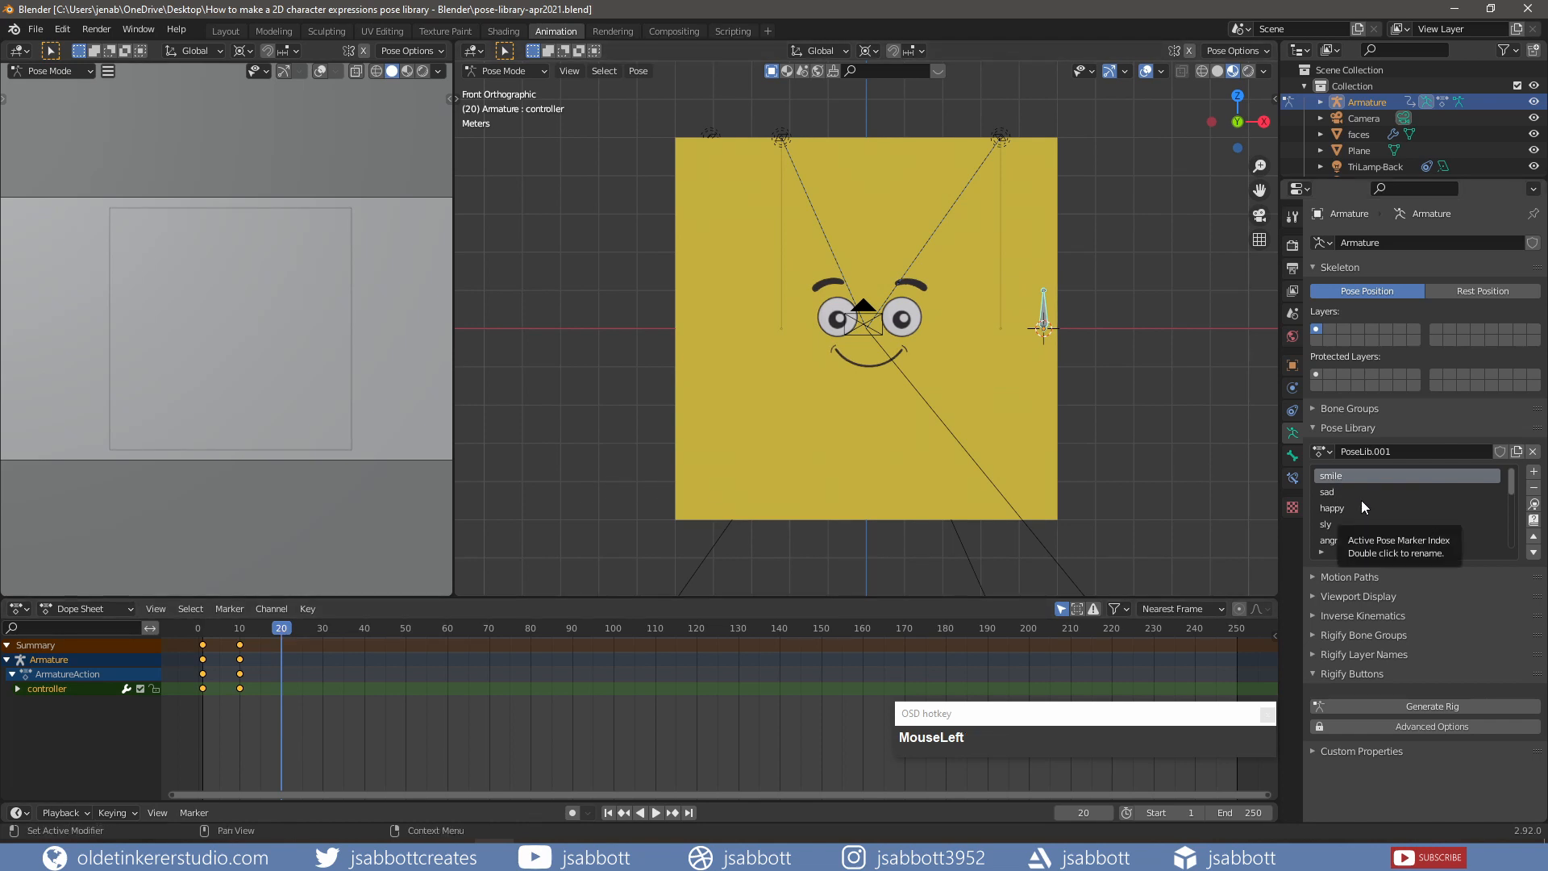
pyautogui.scroll(-1, 1363, 506)
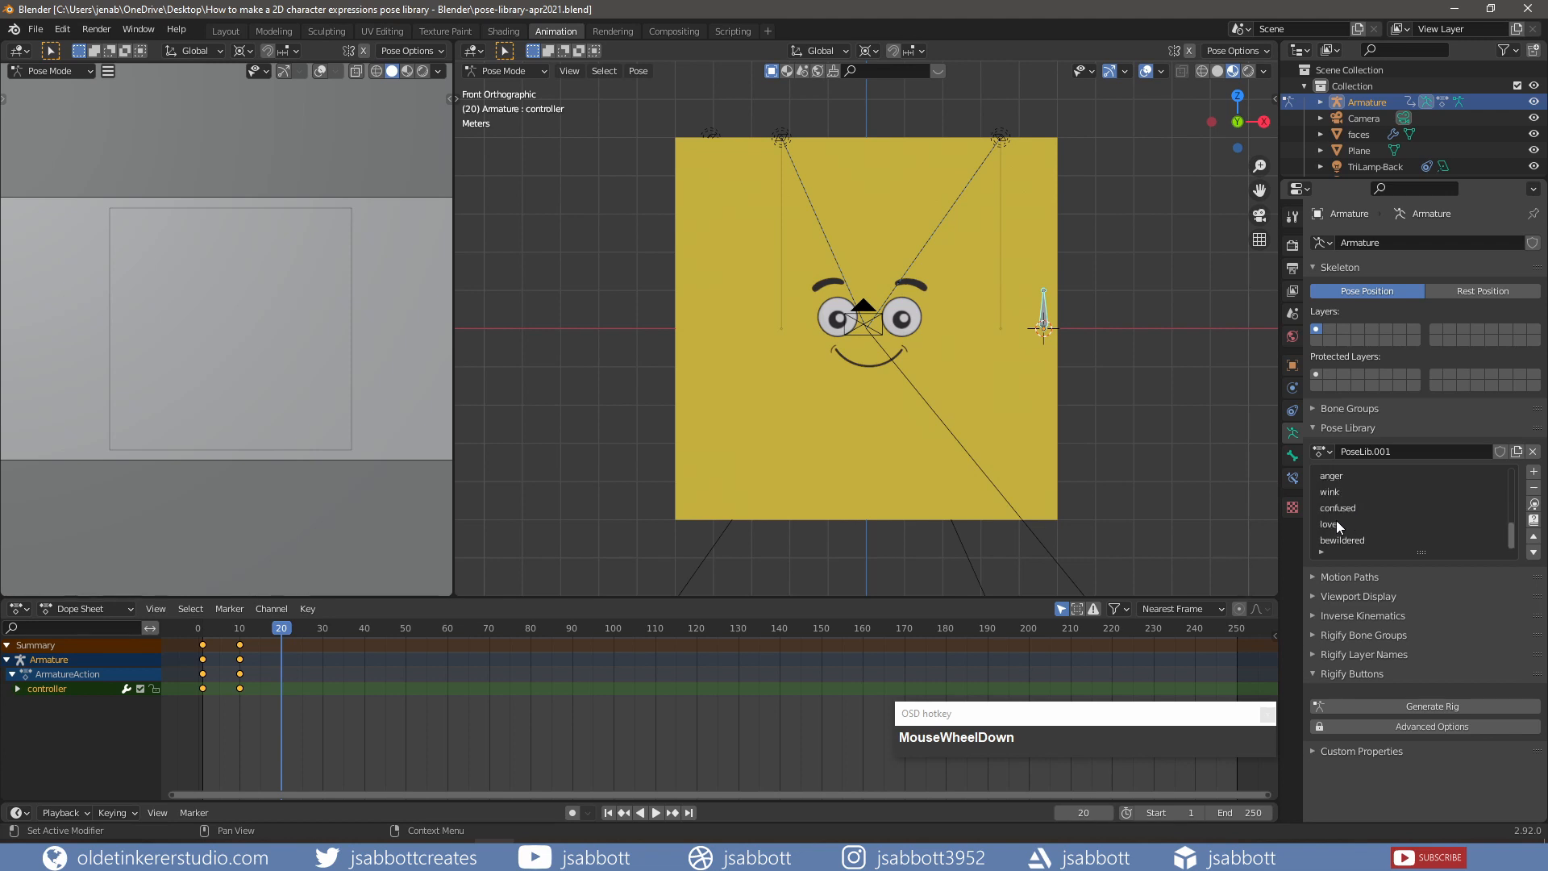
pyautogui.click(1327, 526)
pyautogui.click(1535, 512)
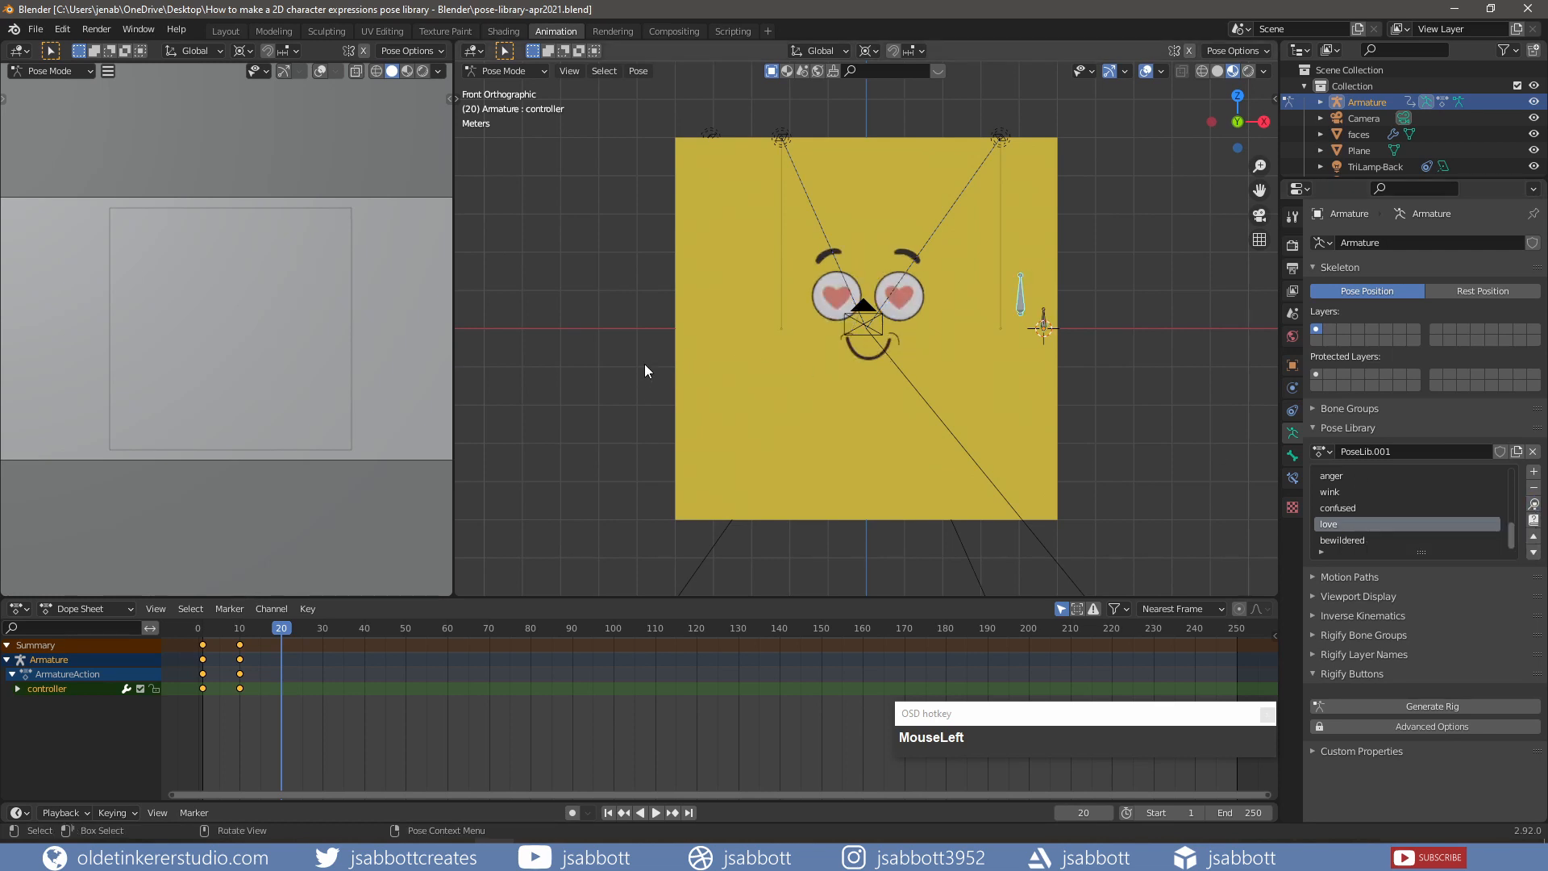
pyautogui.press('i')
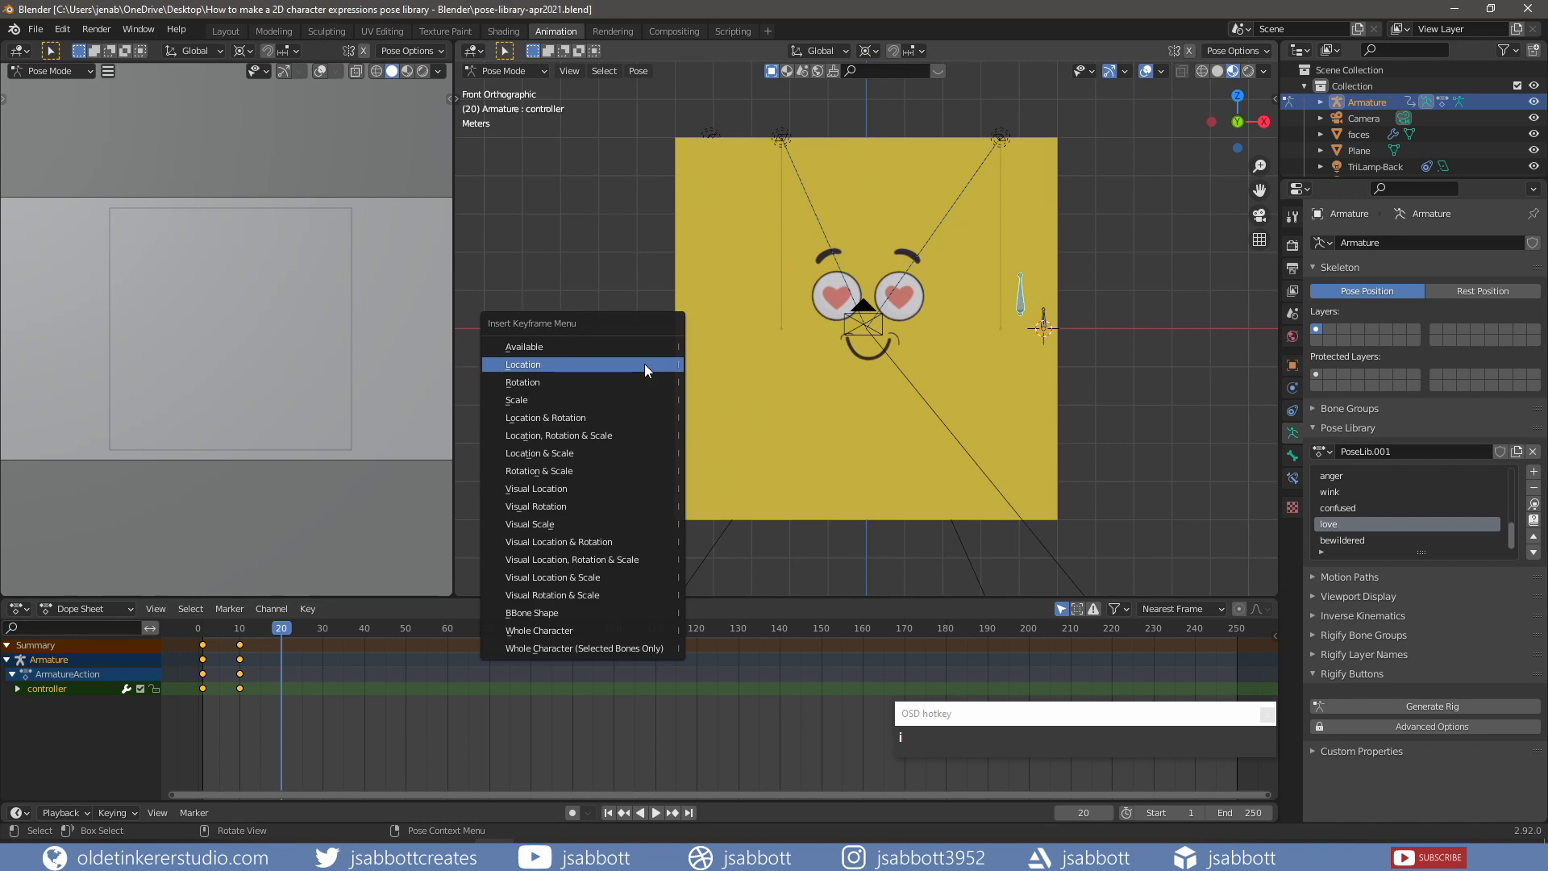
pyautogui.click(645, 369)
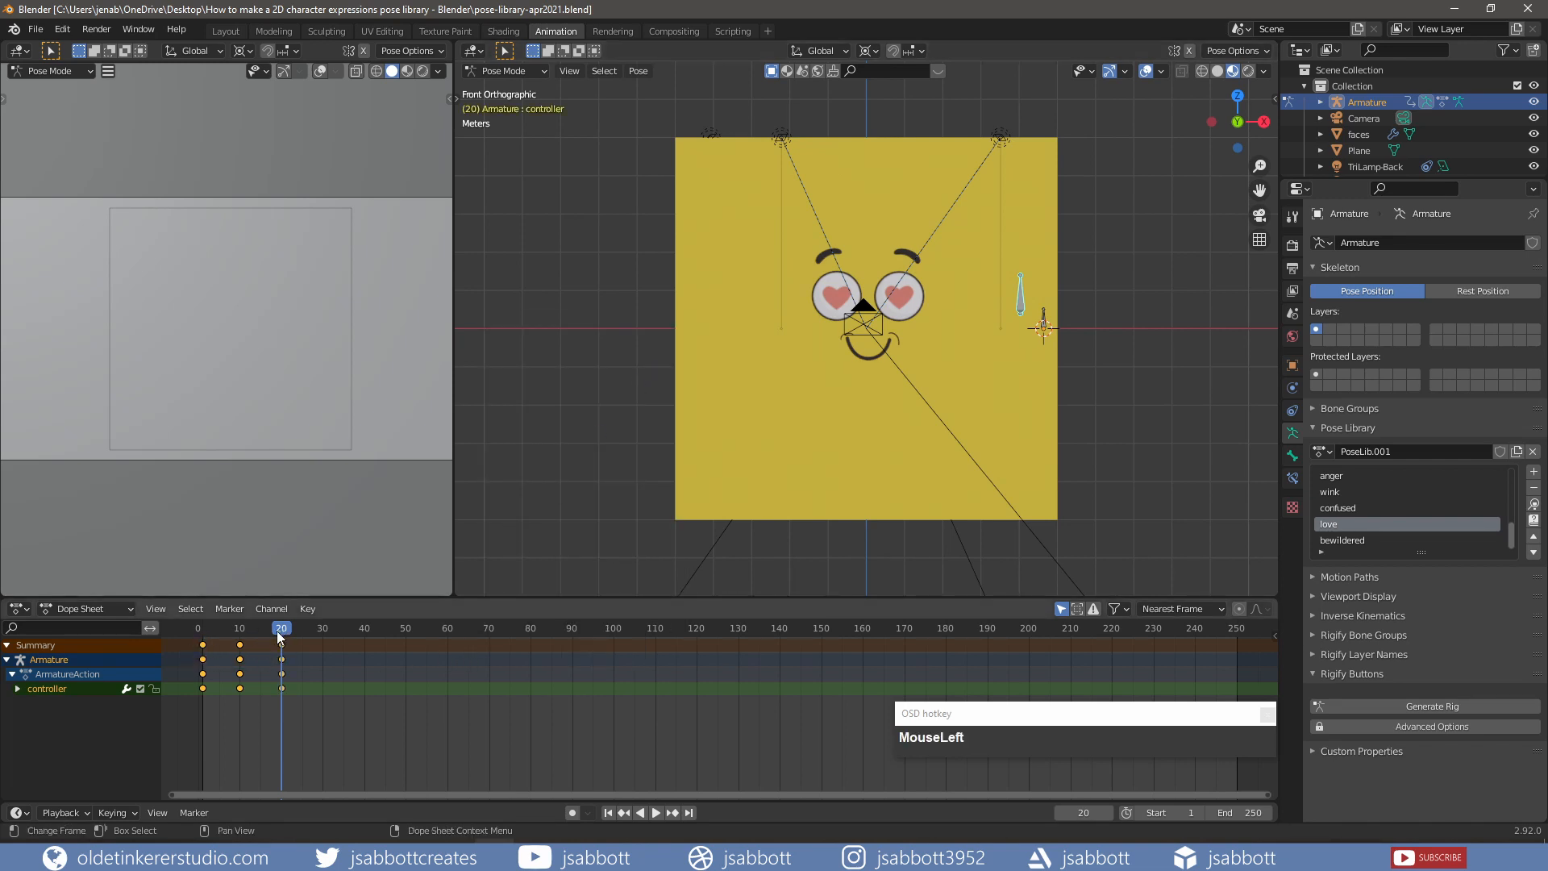
# - Copy the wink keyframe from frame 1 to frame 30 and set the animation's end frame to 30
pyautogui.click(198, 643)
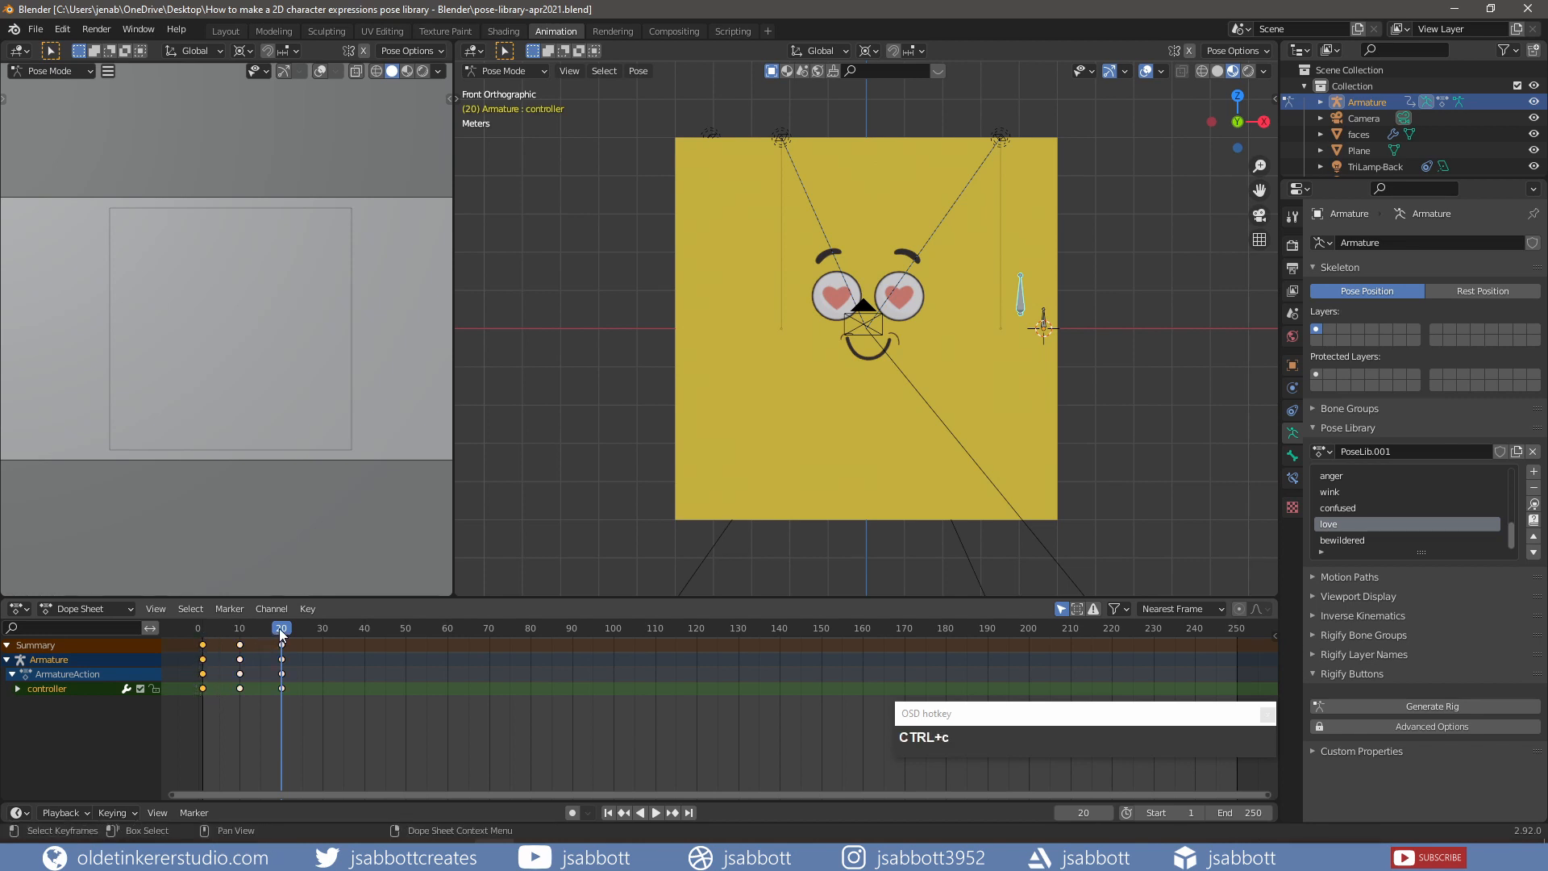
pyautogui.moveTo(282, 632); pyautogui.dragTo(321, 628)
pyautogui.hotkey('ctrl', 'v')
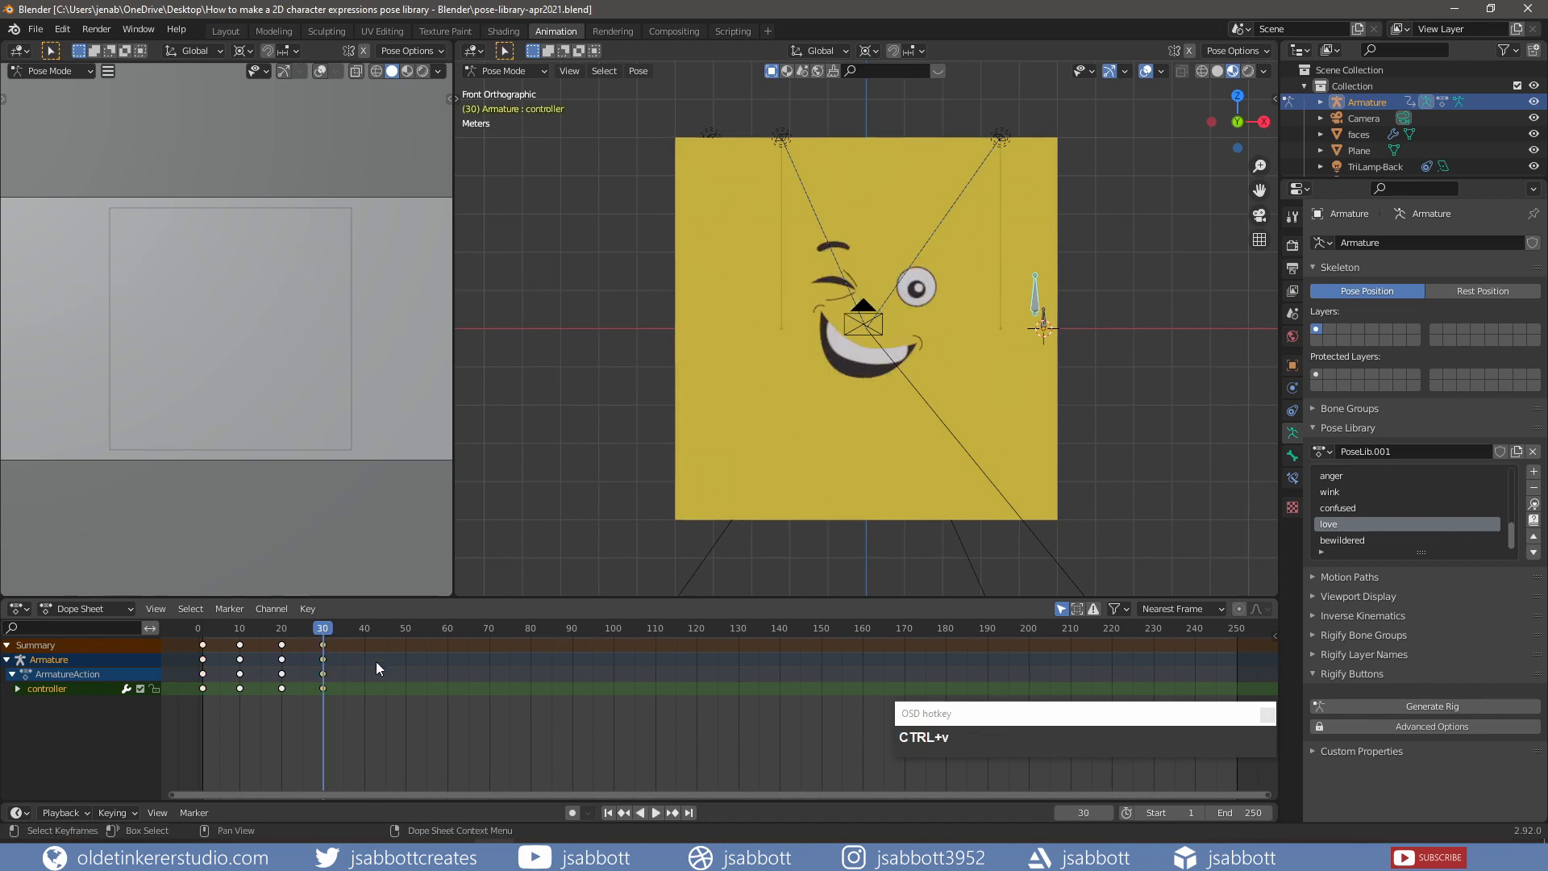
pyautogui.click(1242, 813)
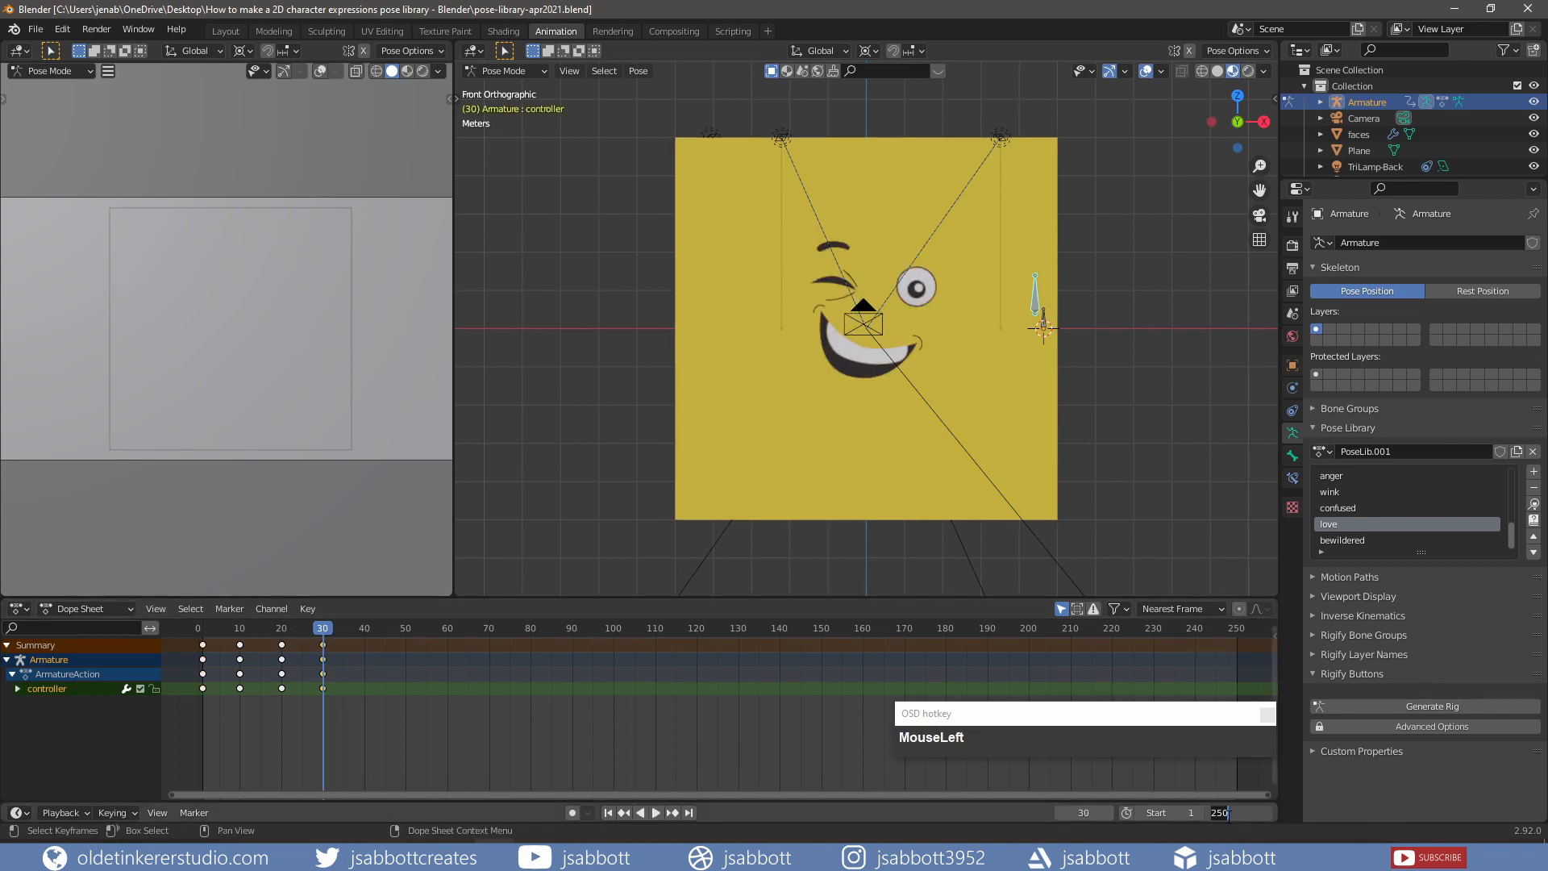
pyautogui.write('30')
pyautogui.click(578, 549)
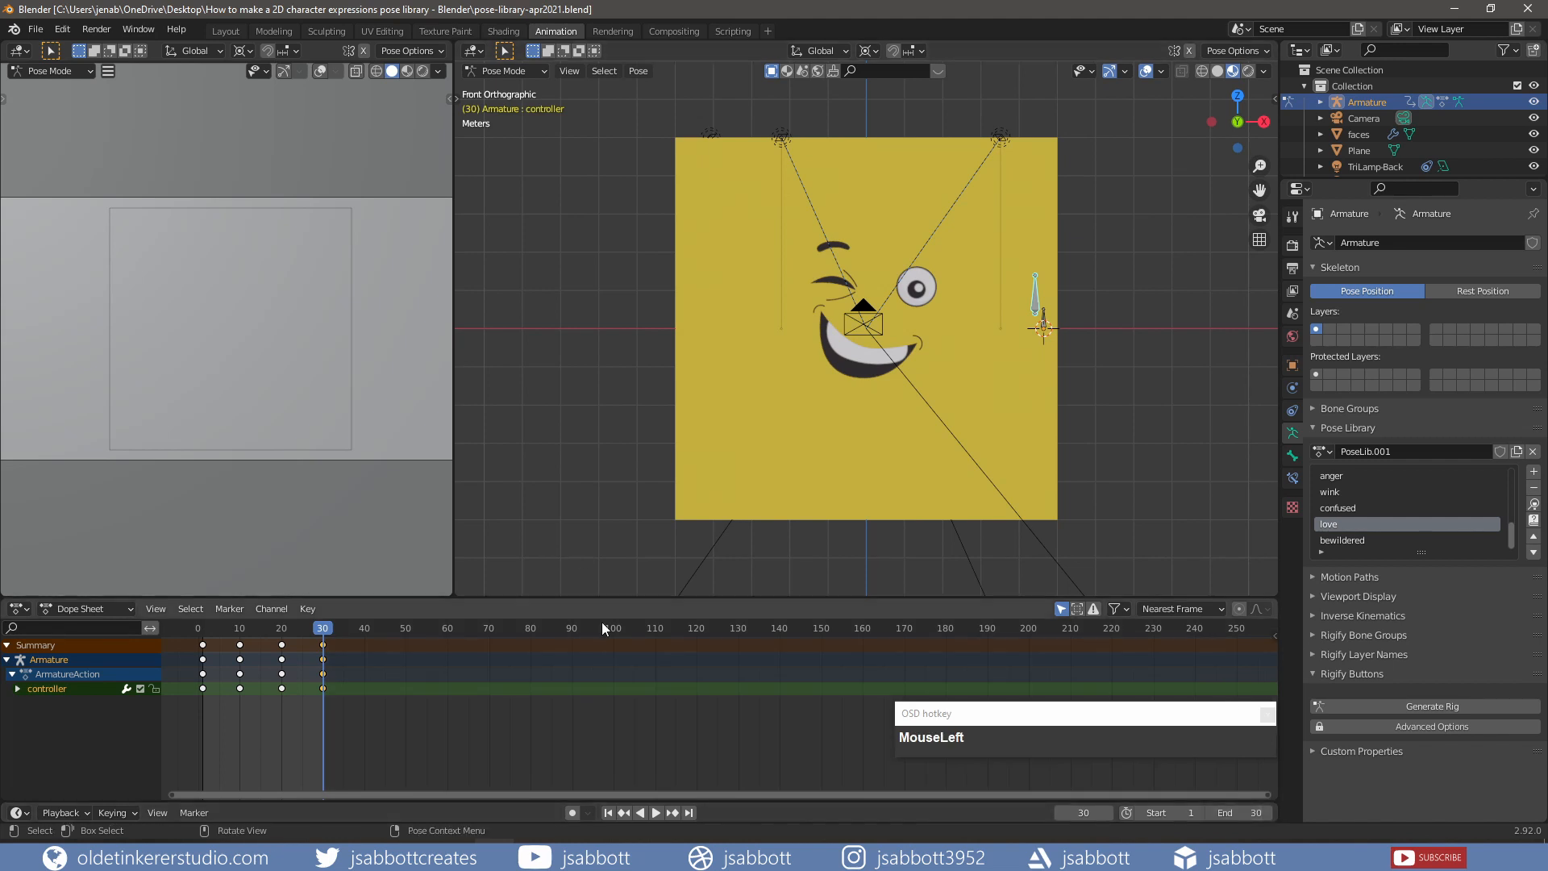
# - Play the animation from the first frame to check the transitions between expressions, stop it and return to frame 1
pyautogui.click(609, 814)
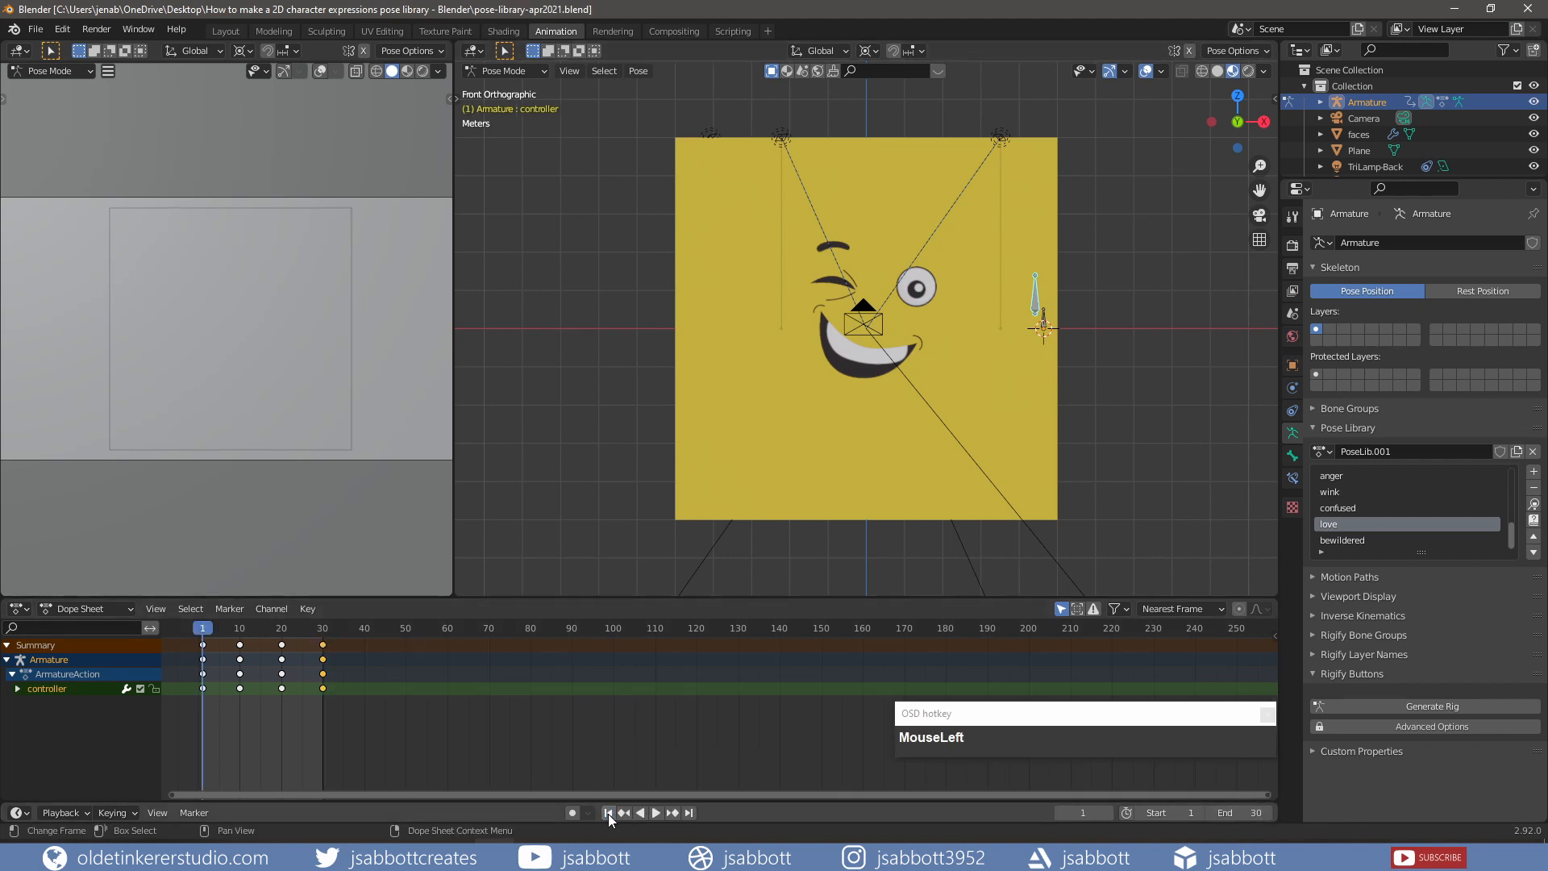
pyautogui.click(655, 813)
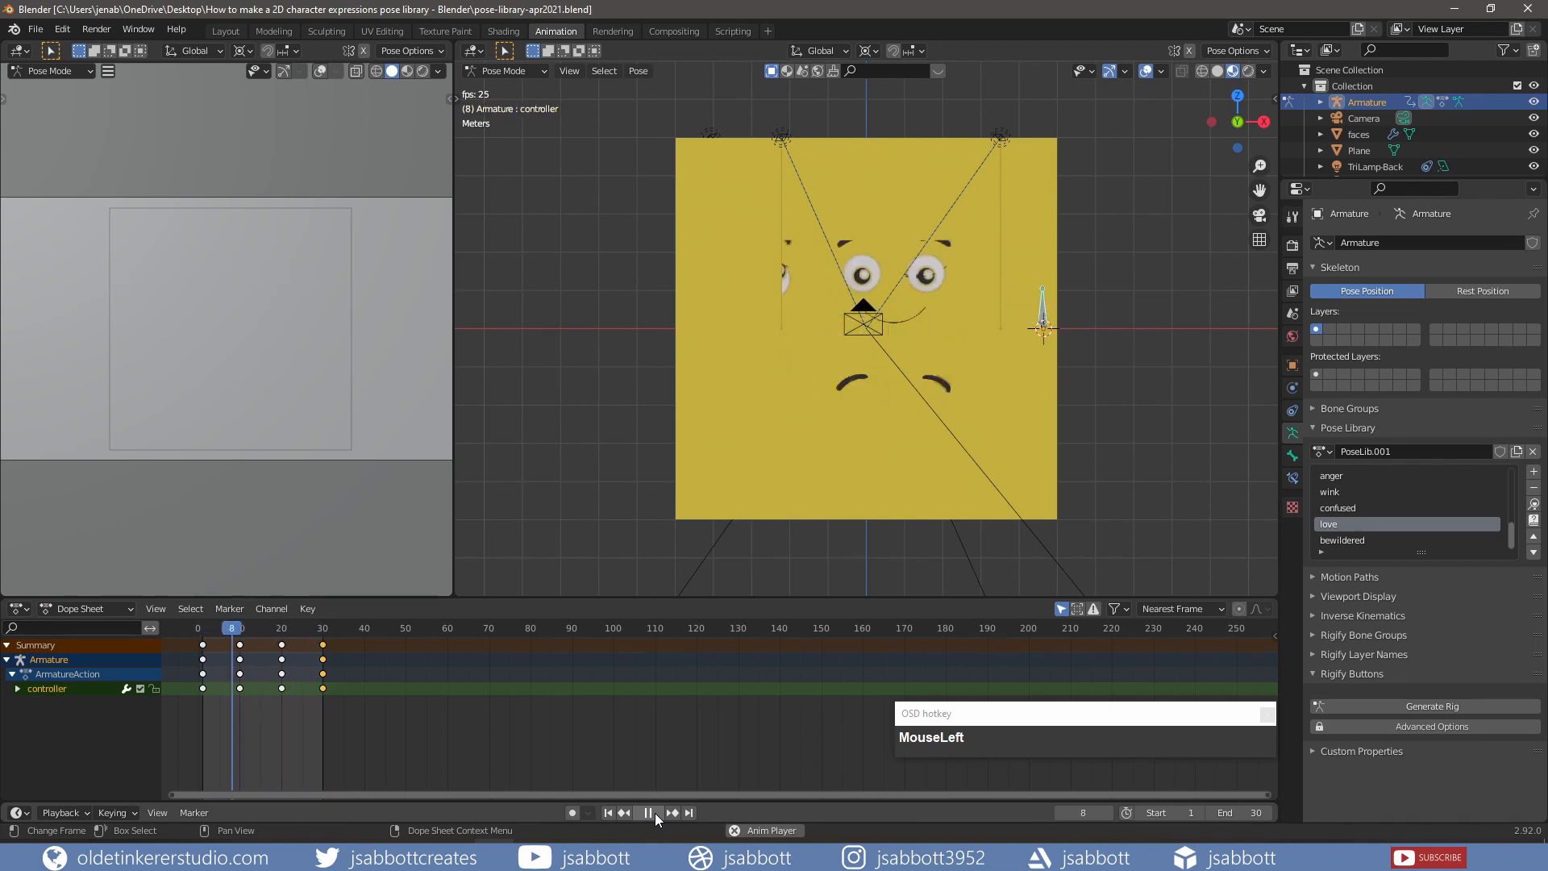
pyautogui.click(655, 813)
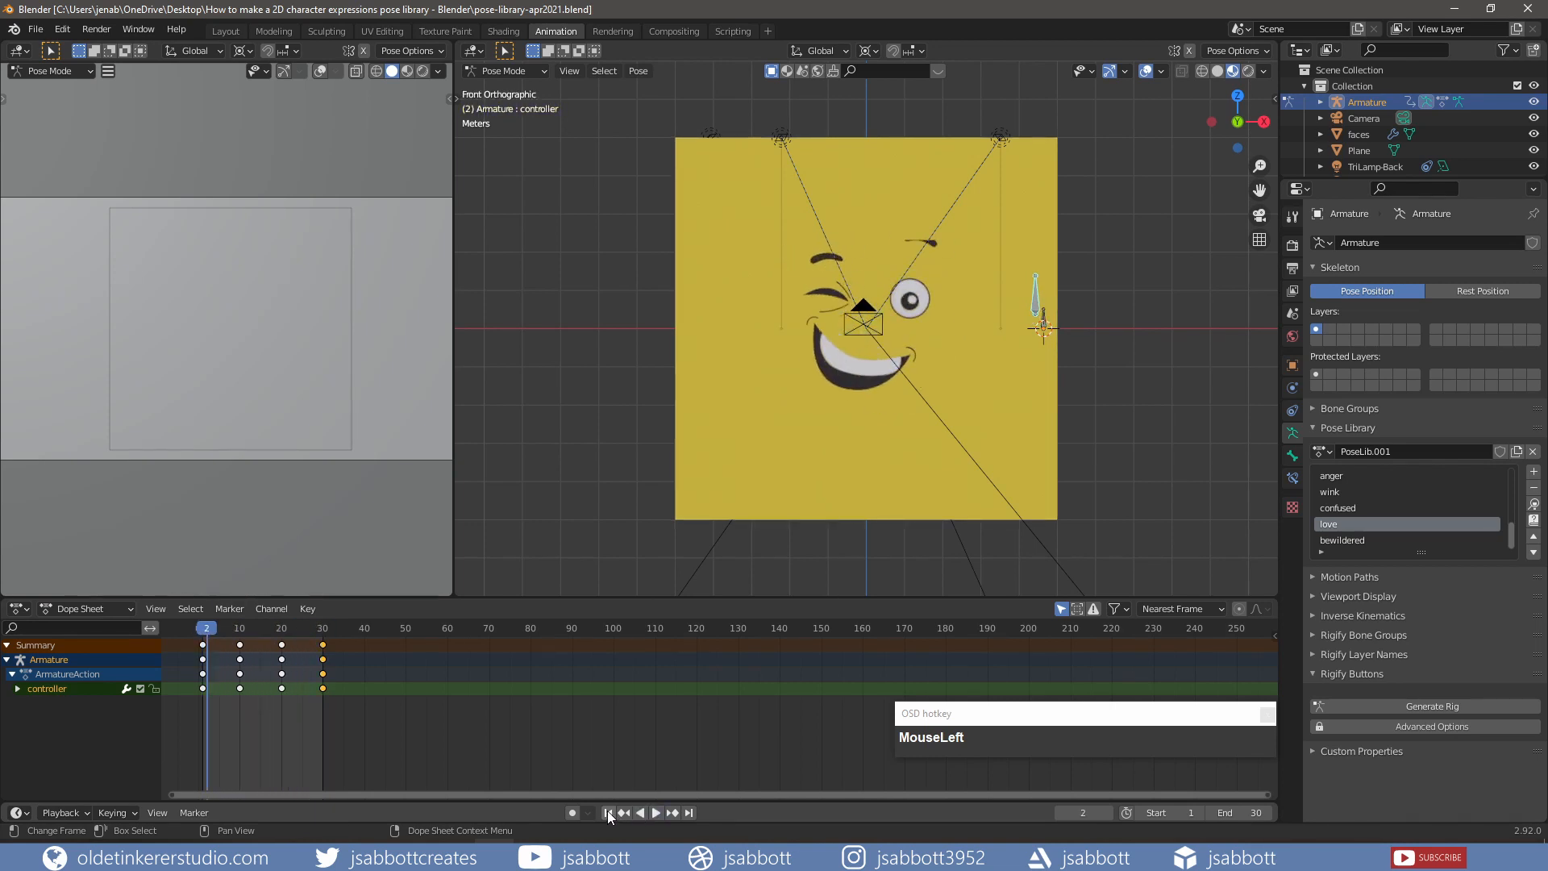
pyautogui.click(608, 812)
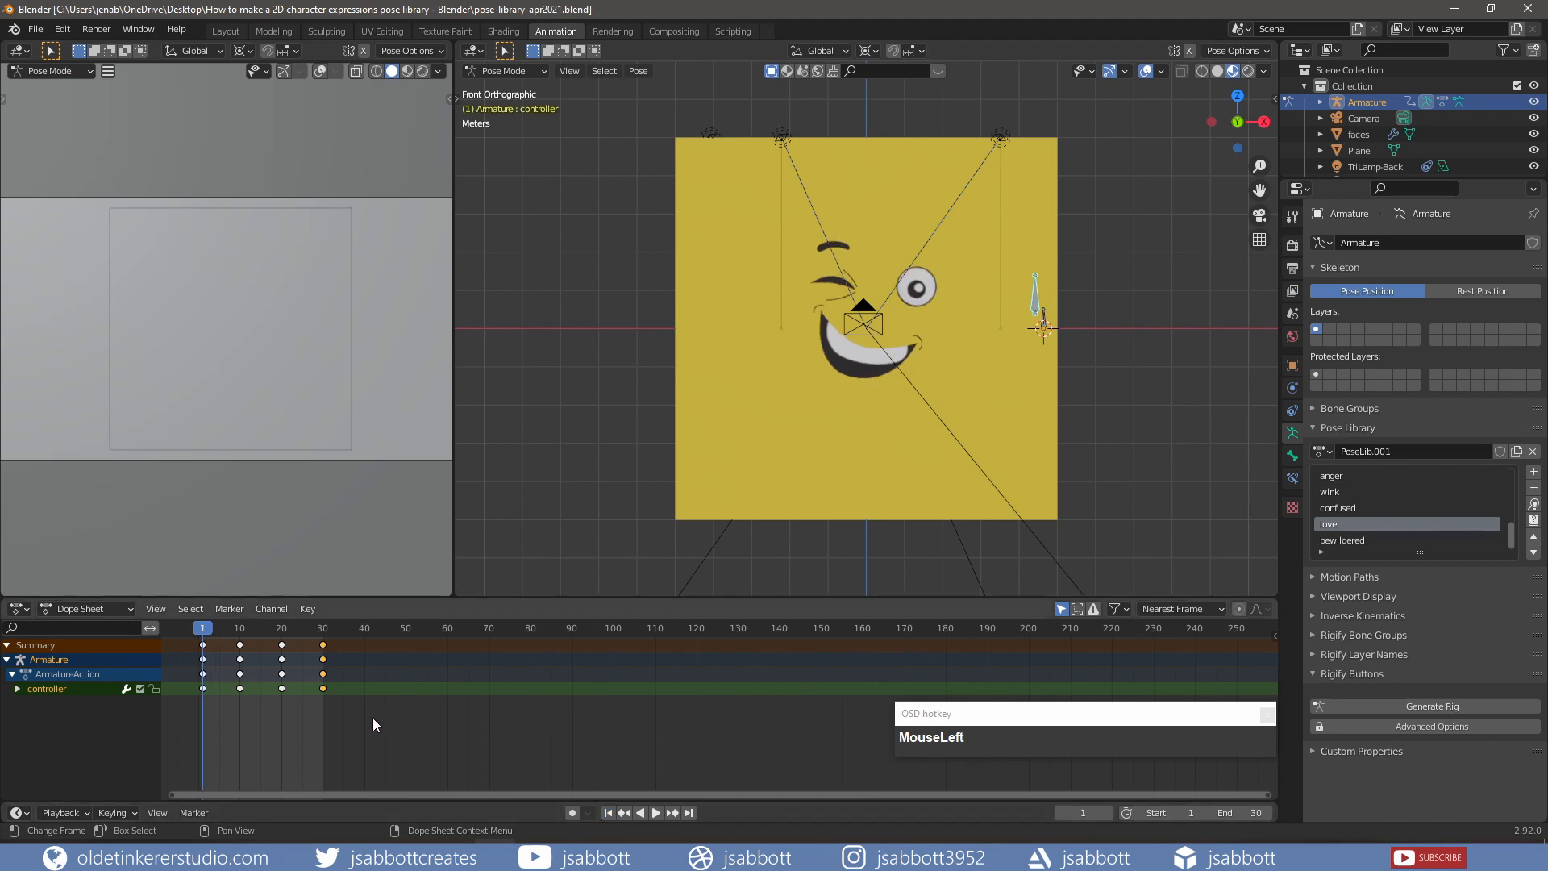
# - Set the interpolation of all the controller bone's keyframes to Constant and play the animation
pyautogui.moveTo(355, 718); pyautogui.dragTo(189, 643)
pyautogui.press('t')
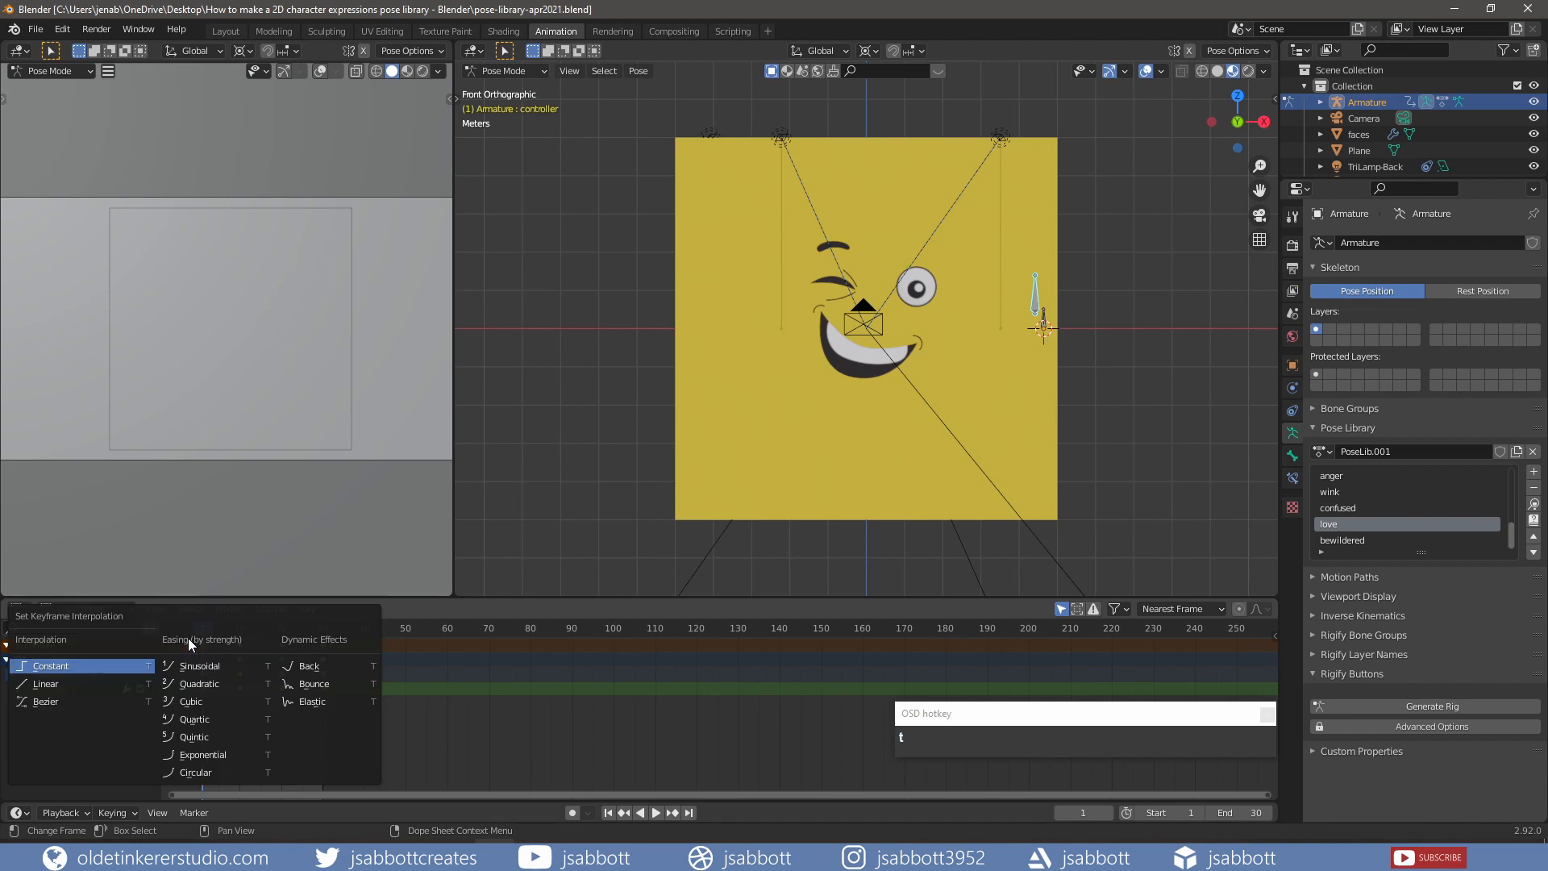
pyautogui.click(64, 667)
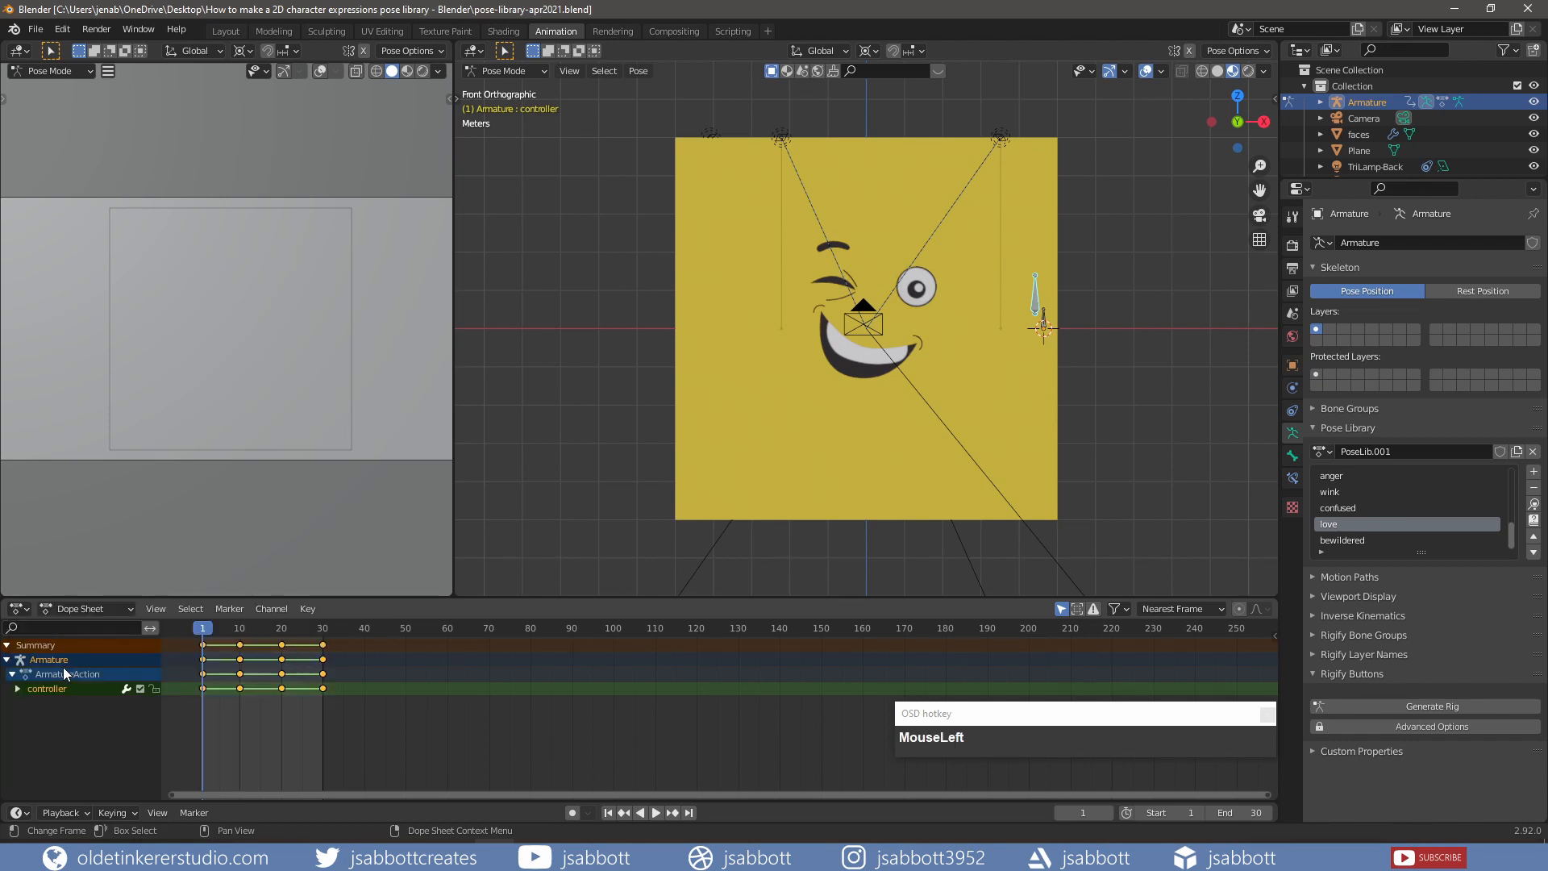
pyautogui.click(655, 813)
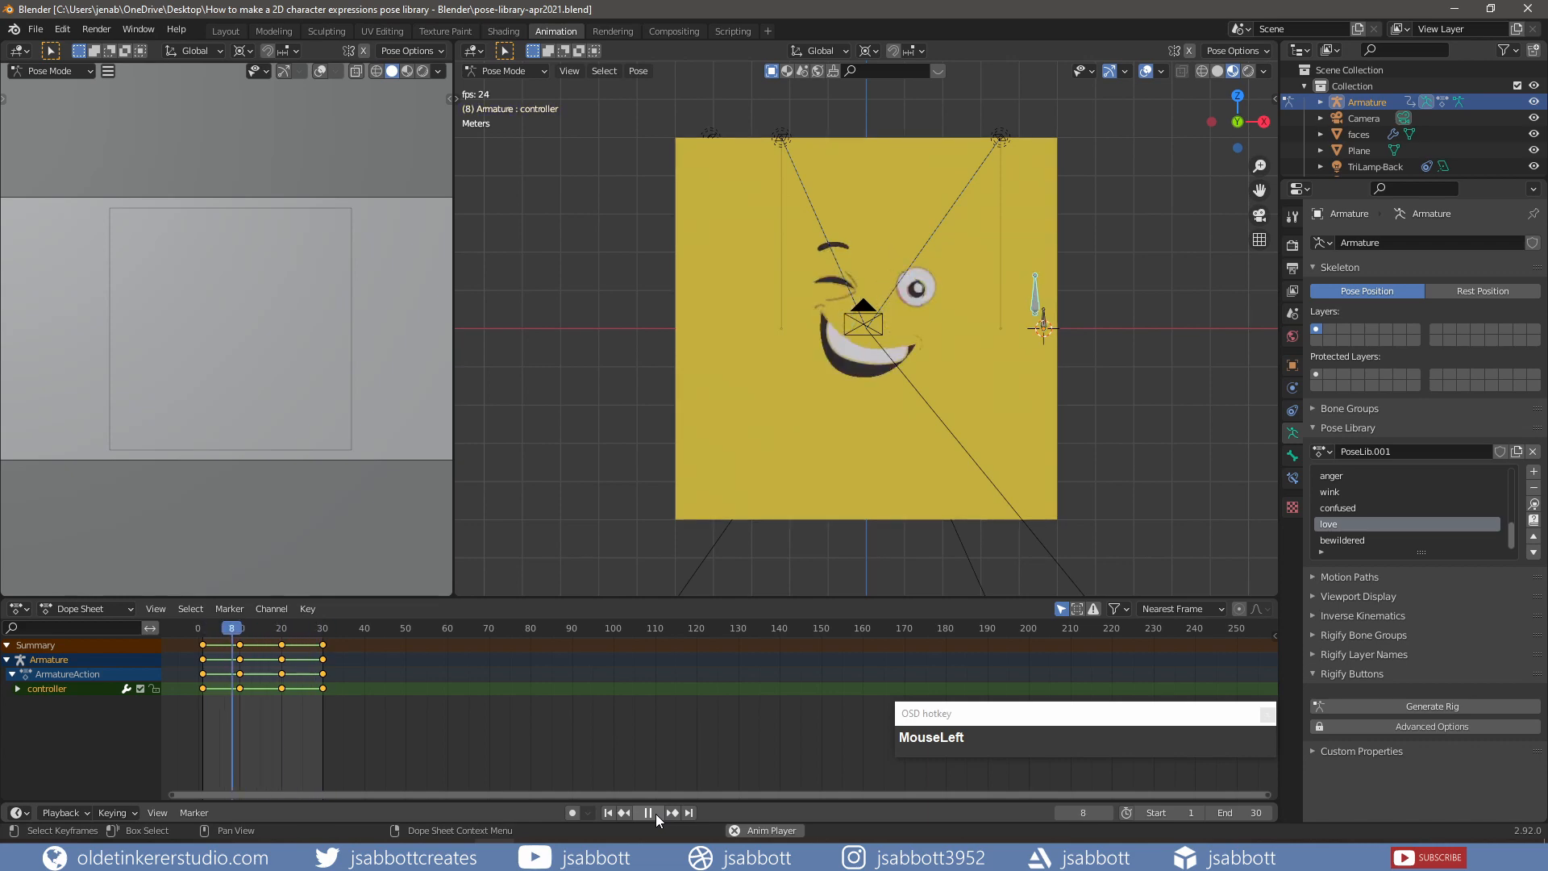